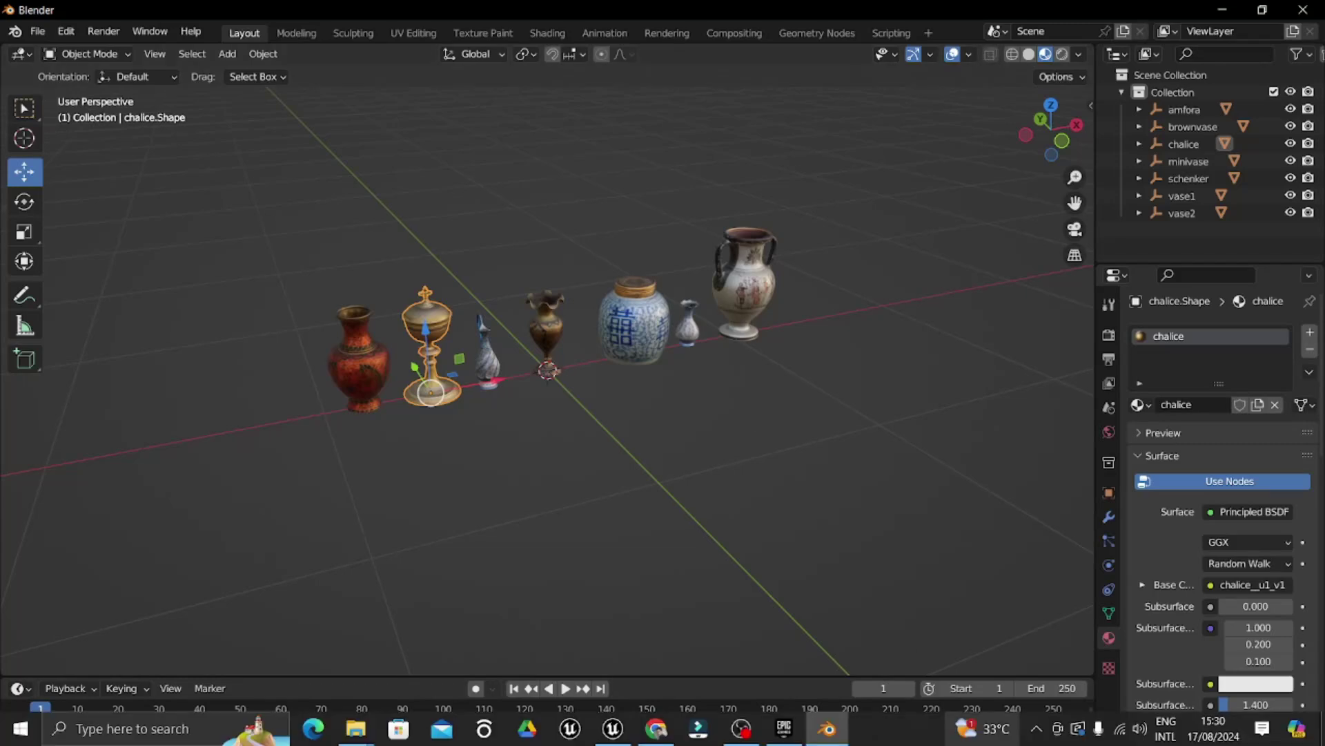
Bring the Unreal Editor window forward, showing the forest level and the 3d_asset folder.
left_click(627, 736)
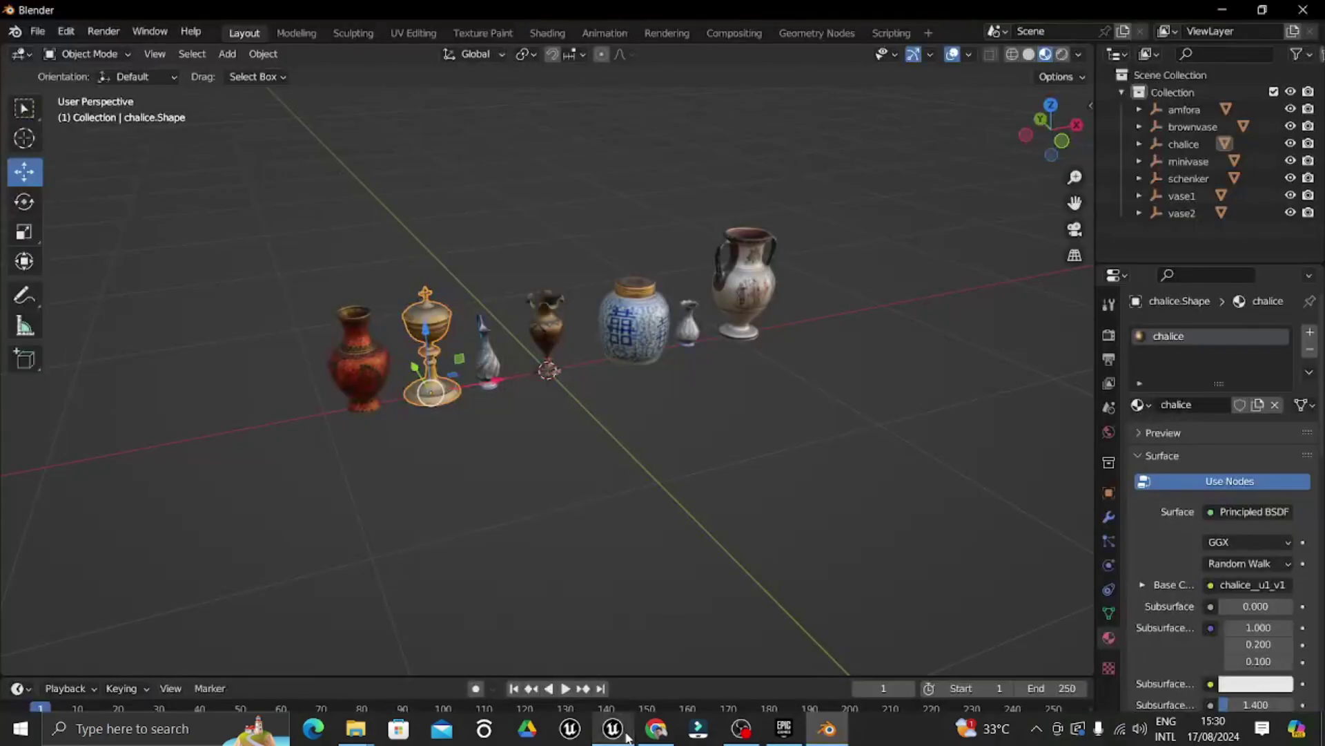
scroll(476, 671, "down", 1)
Clear the 3d_asset selection, open its add-content menu, then start switching to Chrome.
left_click(738, 679)
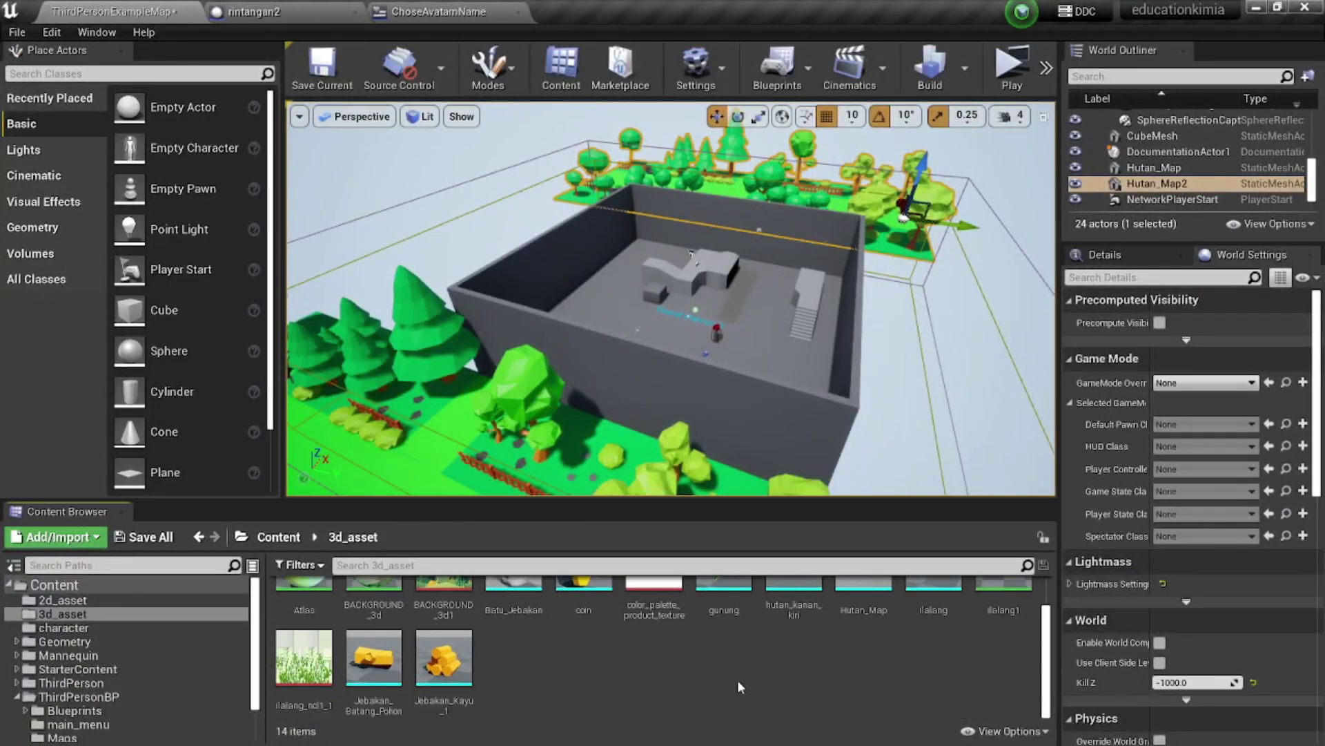
scroll(548, 680, "down", 1)
right_click(564, 671)
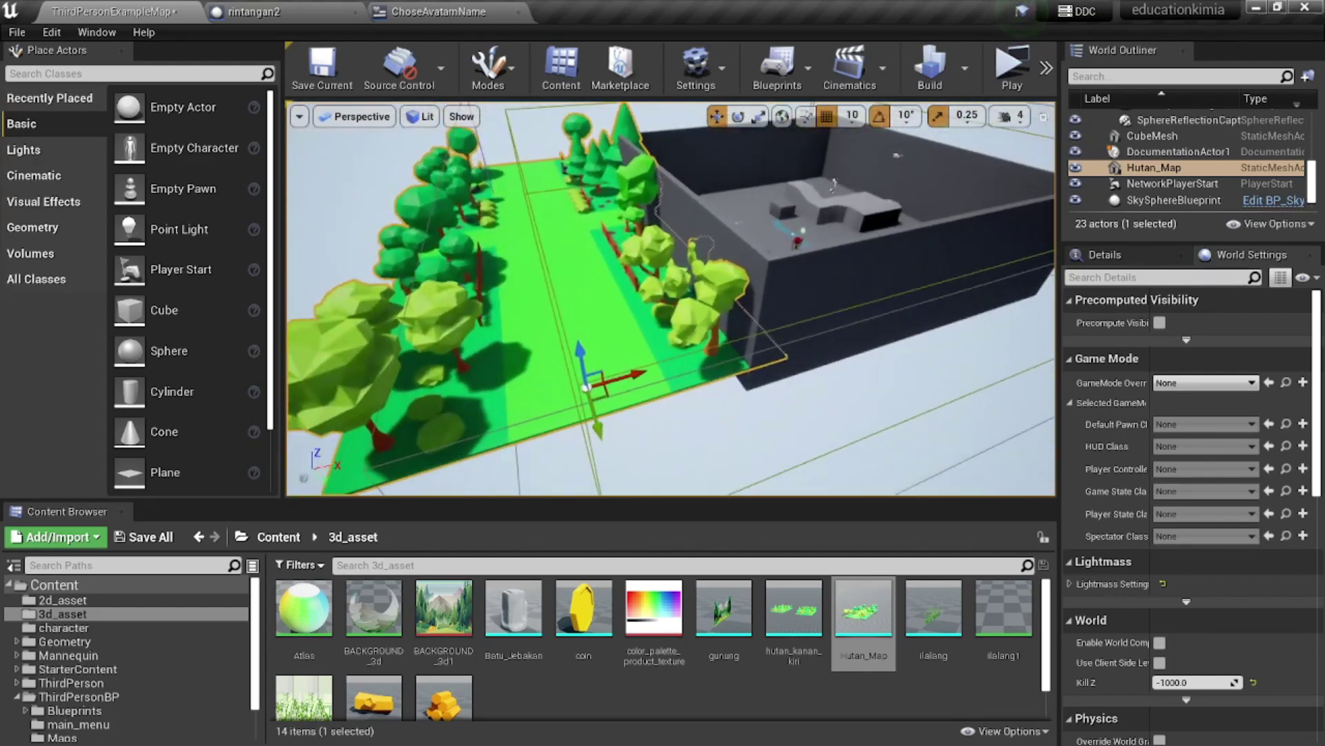
key("alt+Tab")
Open the free Unreal asset video from its comment notification and expand the description.
key("alt+Tab")
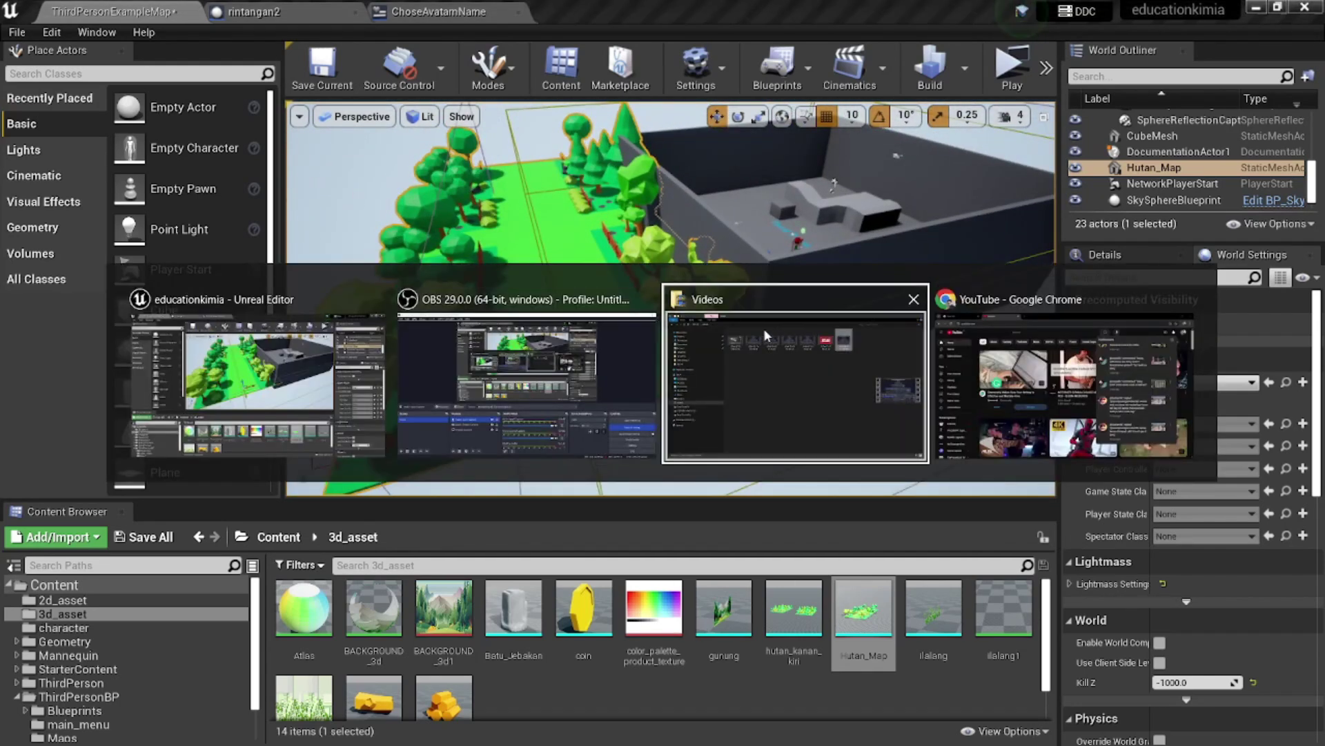
key("alt+Tab")
scroll(1007, 361, "up", 3)
scroll(1006, 360, "up", 1)
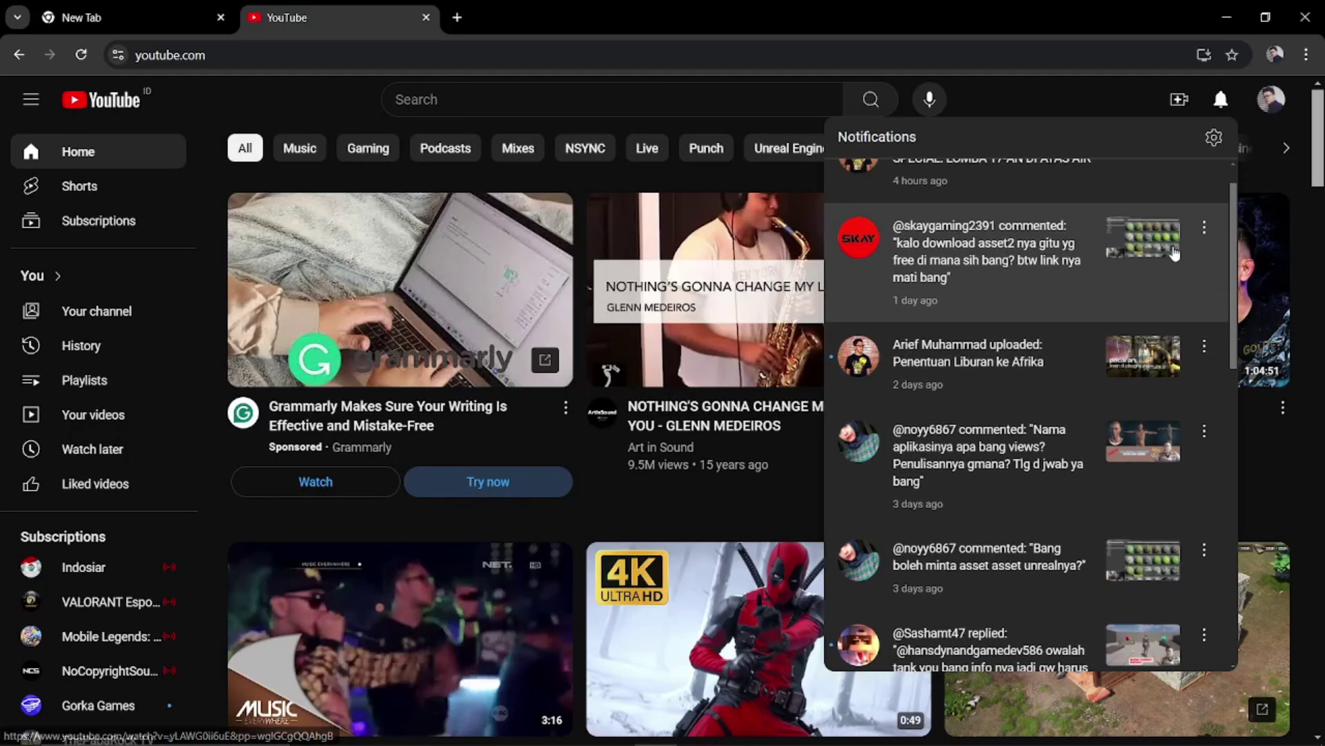
left_click(1166, 276)
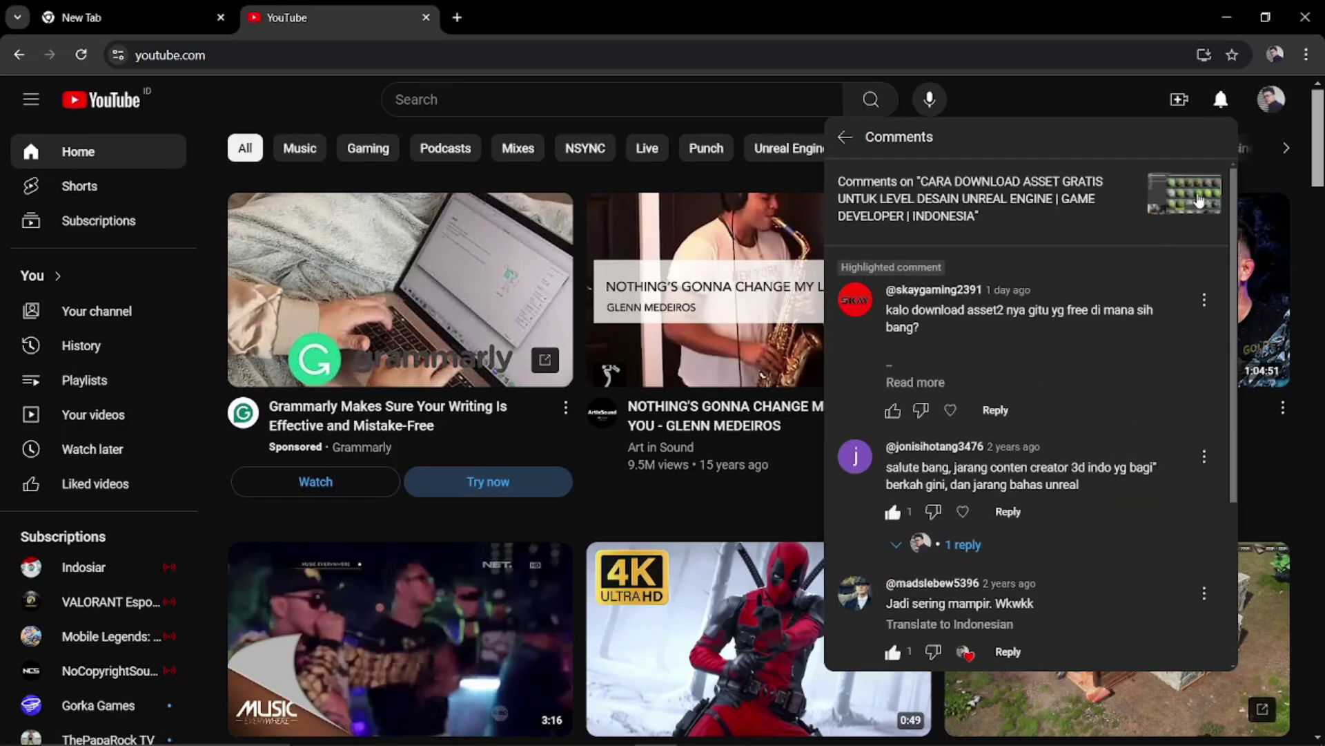
left_click(1185, 197)
scroll(644, 305, "down", 5)
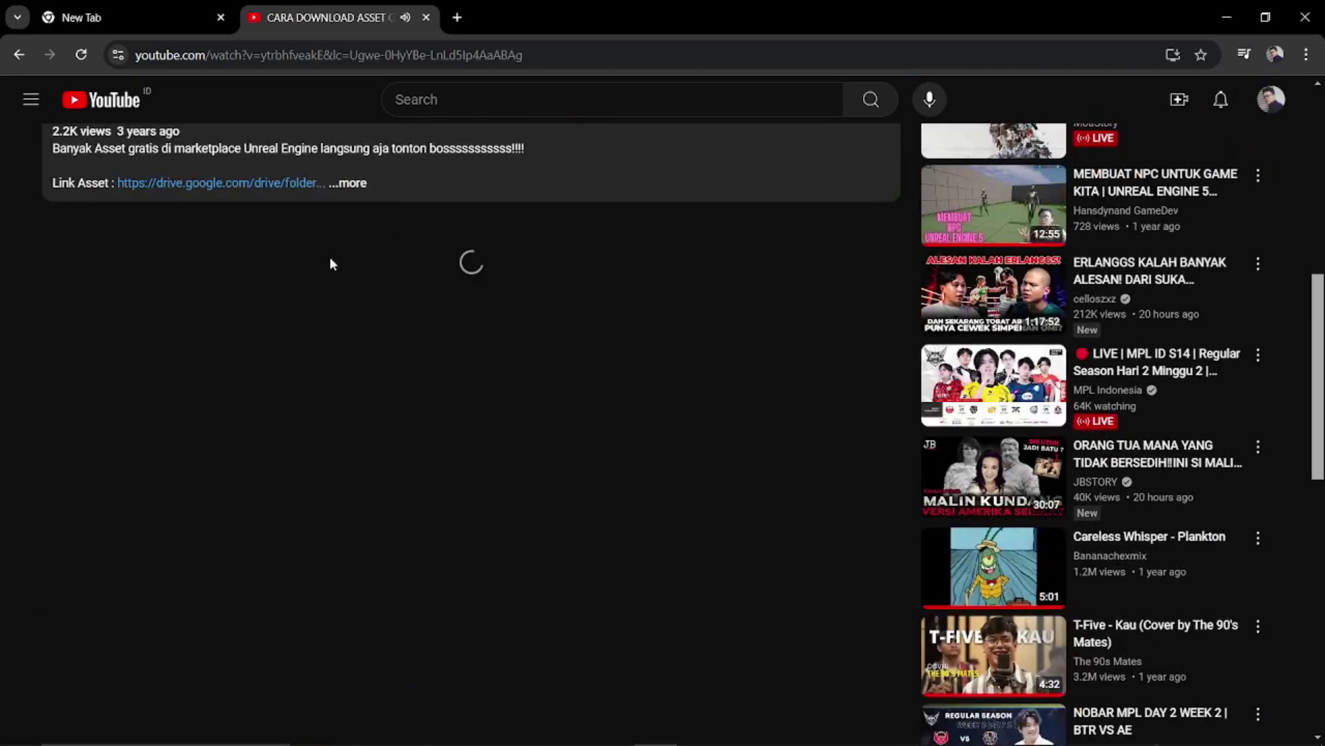
left_click(360, 198)
Read through the video's comments reporting the dead asset link.
scroll(334, 370, "down", 4)
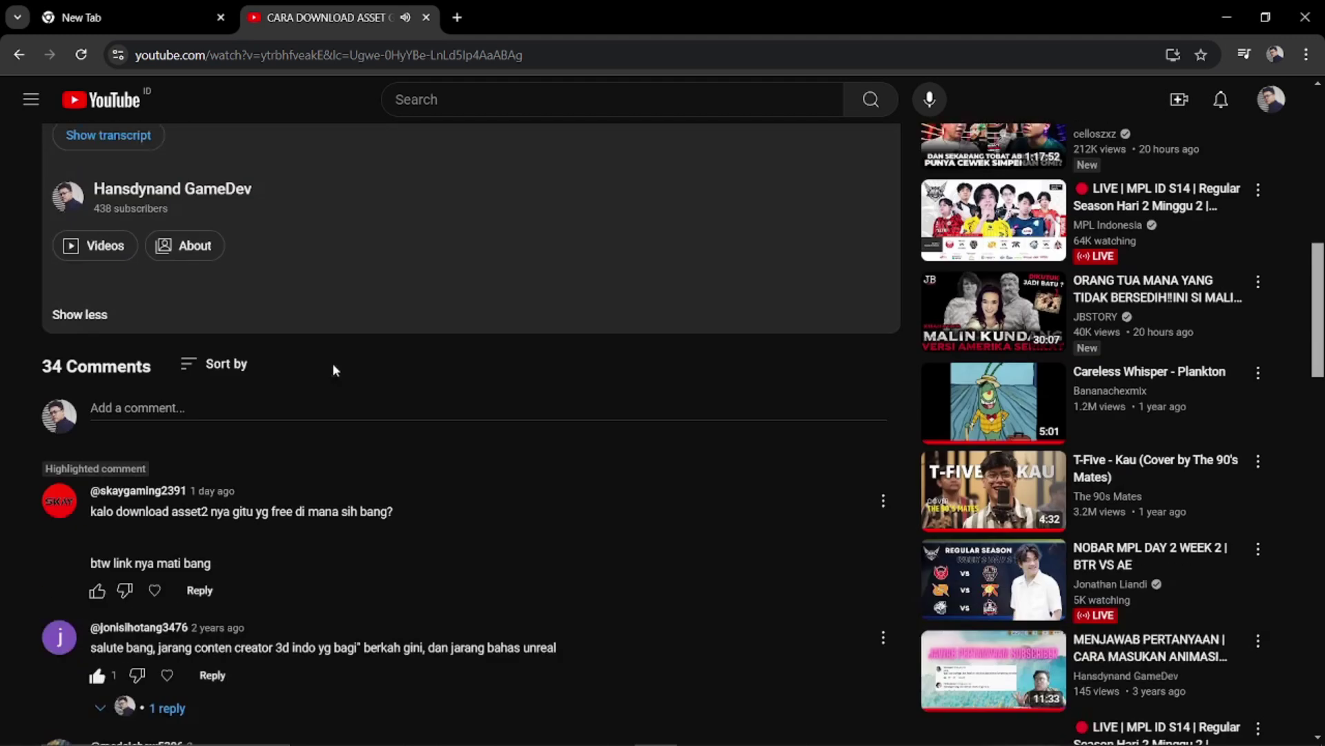
left_click_drag(429, 420, 90, 431)
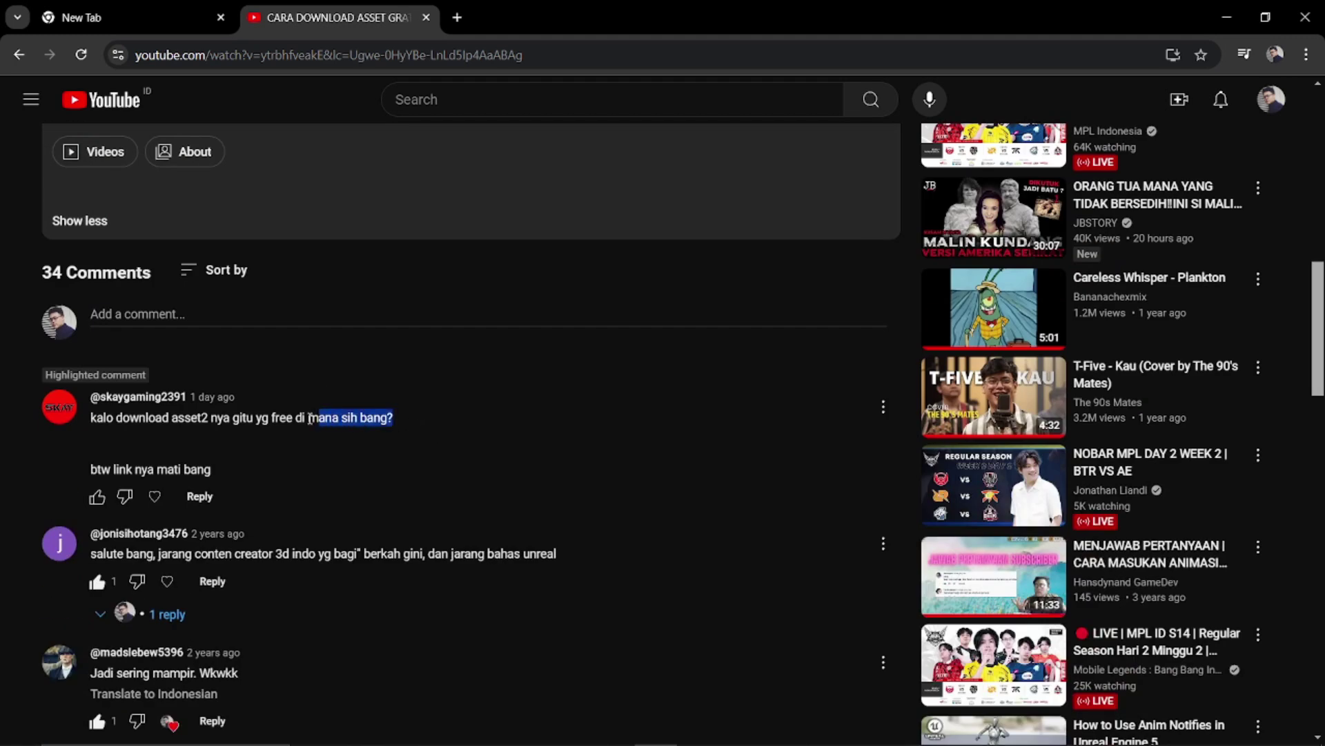
left_click(92, 435)
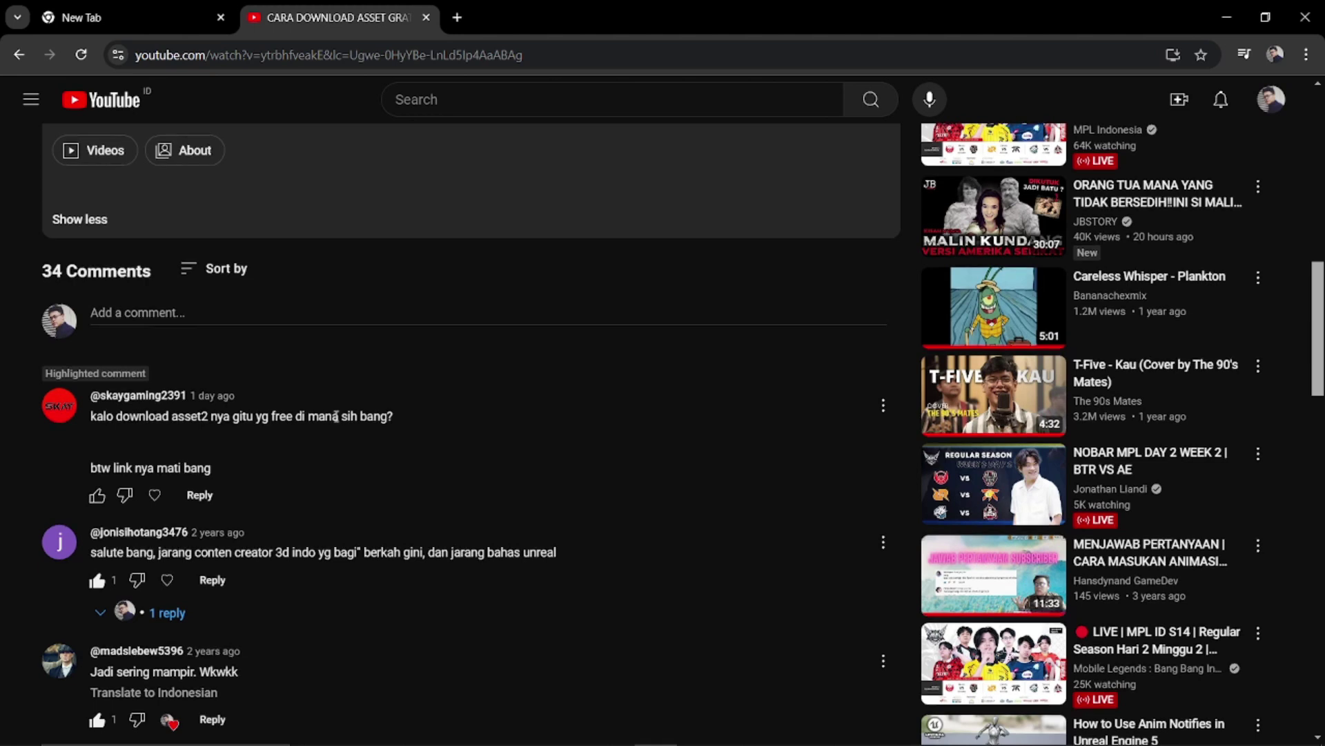
scroll(334, 415, "down", 3)
scroll(243, 482, "down", 3)
scroll(280, 440, "down", 6)
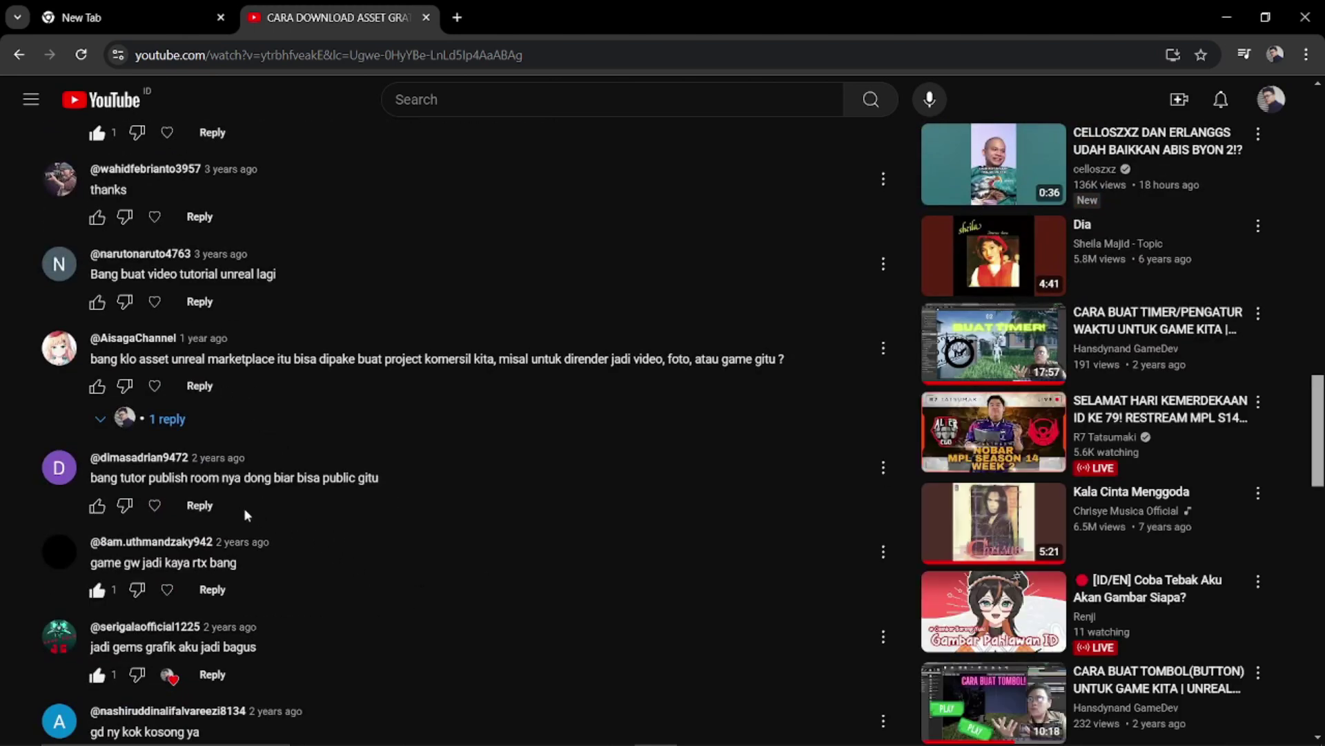
scroll(243, 515, "down", 1)
scroll(227, 497, "down", 2)
scroll(209, 480, "down", 3)
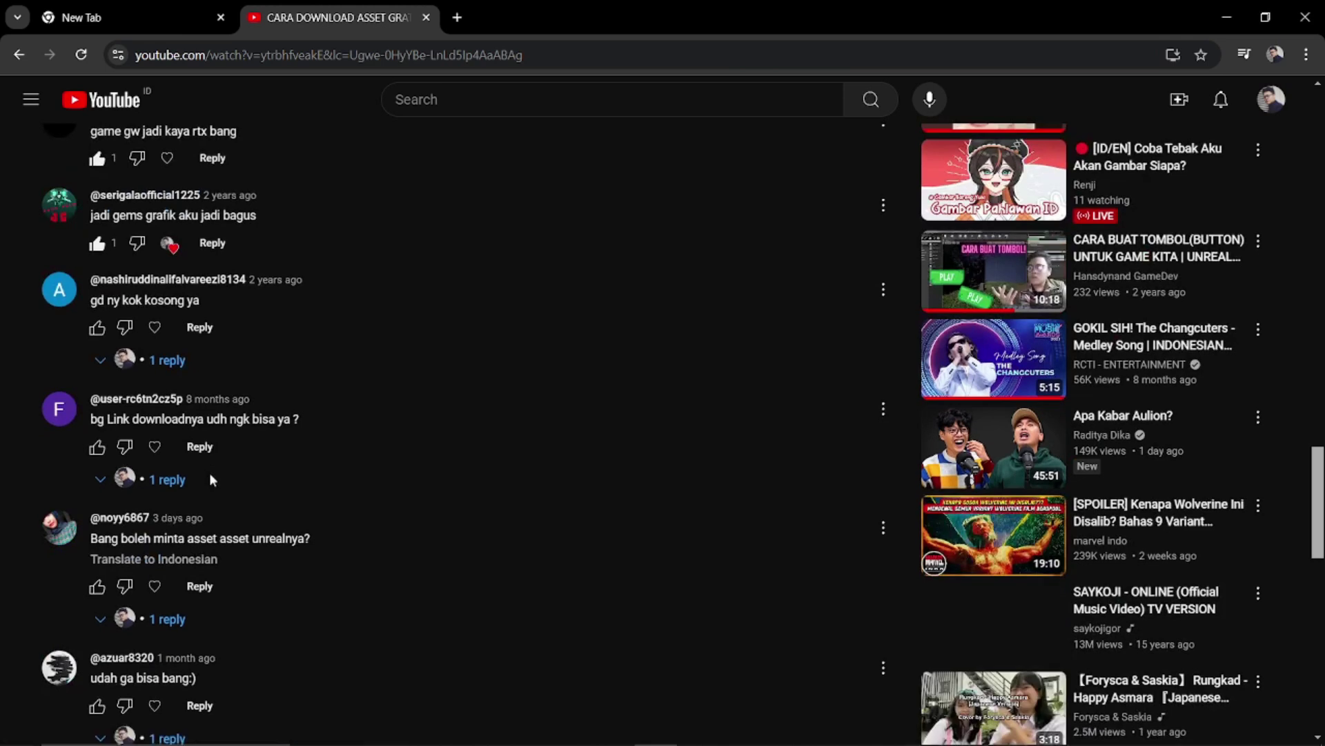
scroll(211, 479, "down", 1)
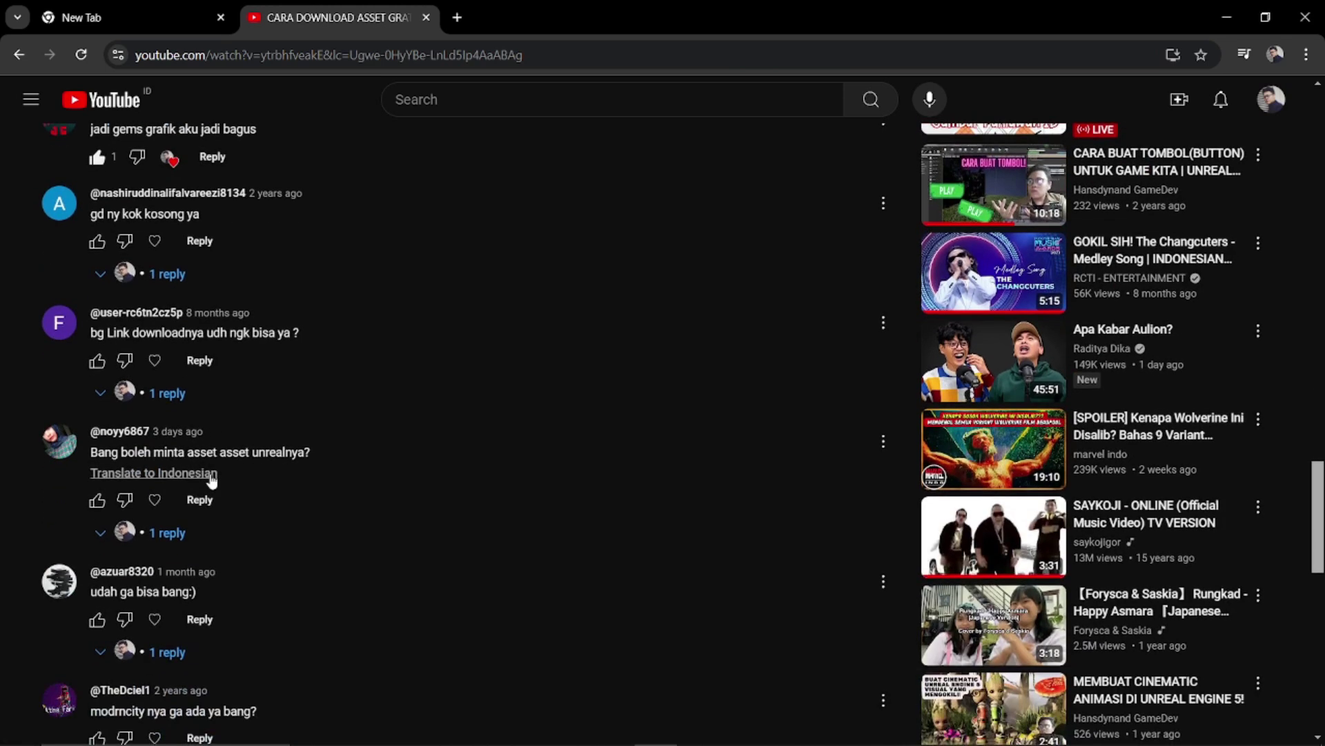
scroll(165, 511, "down", 3)
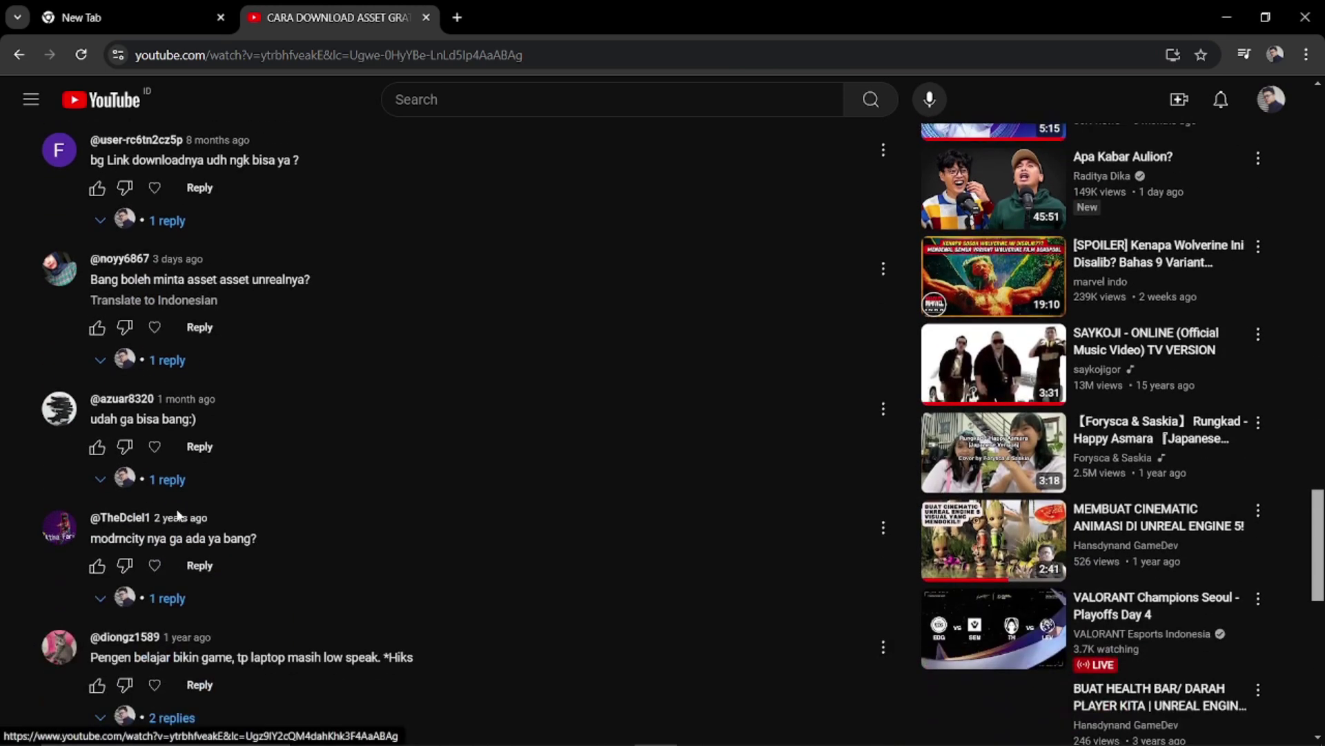
scroll(243, 509, "down", 2)
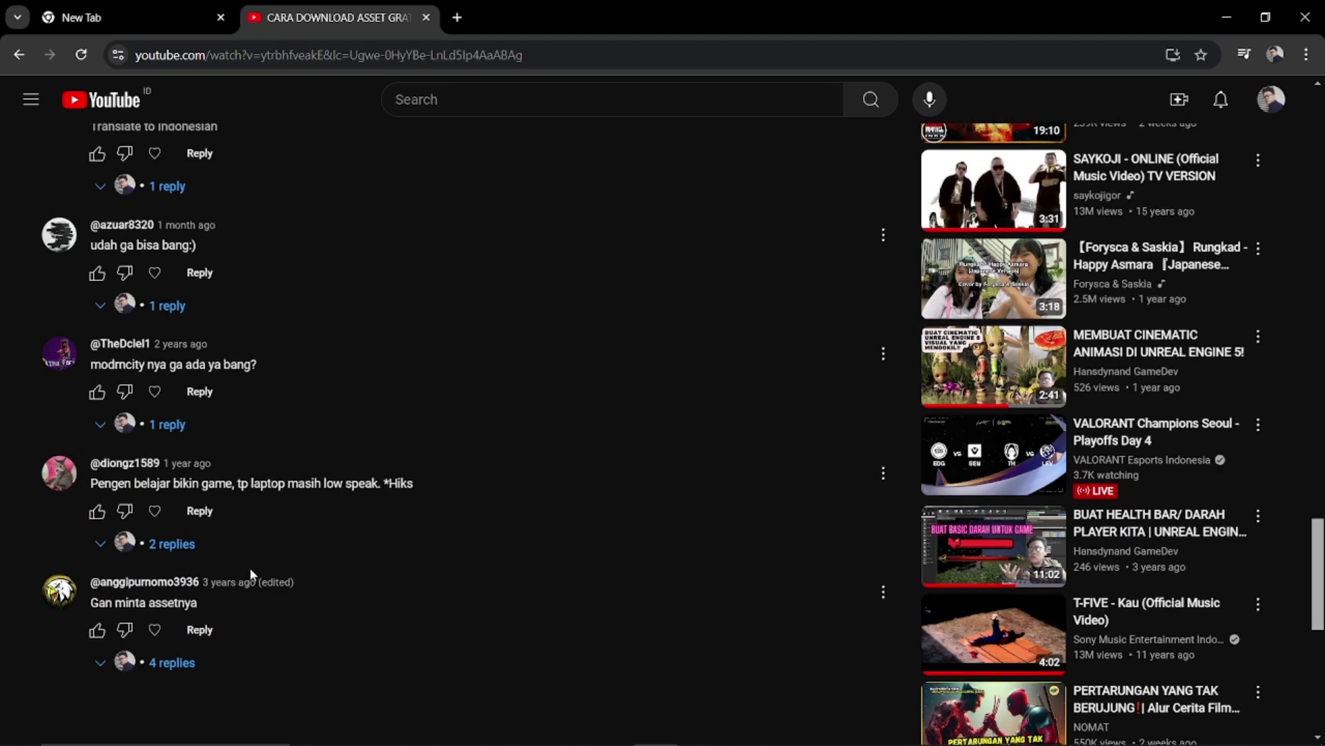
scroll(250, 568, "down", 3)
scroll(250, 422, "up", 3)
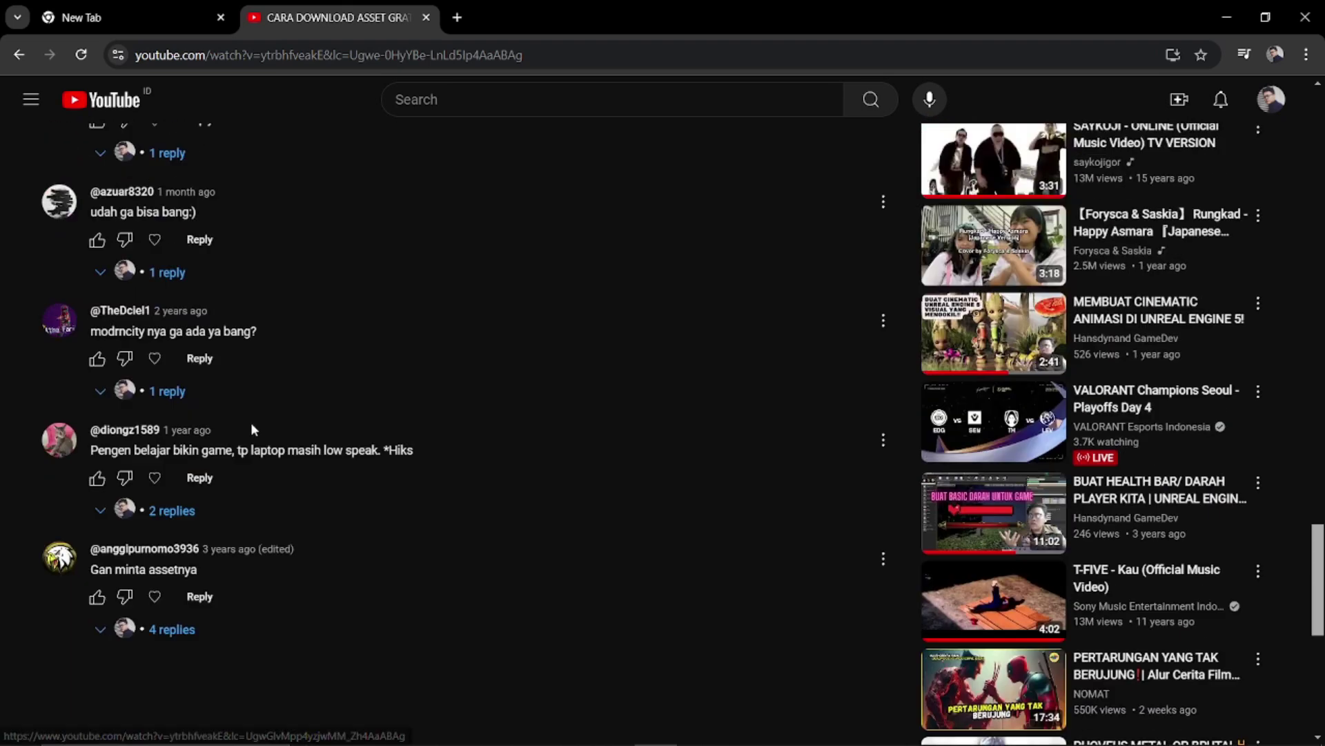
scroll(280, 446, "up", 3)
scroll(295, 424, "up", 4)
scroll(295, 424, "up", 5)
scroll(378, 445, "up", 10)
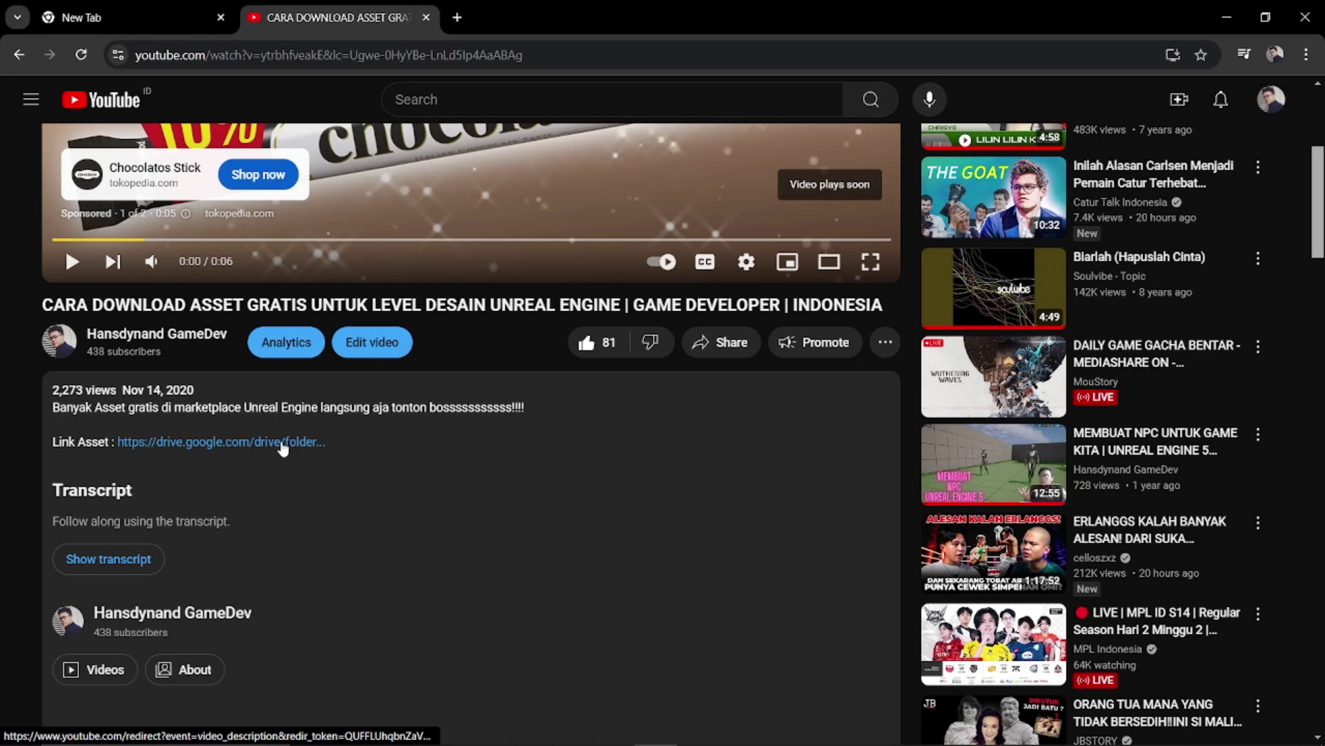
left_click(282, 448)
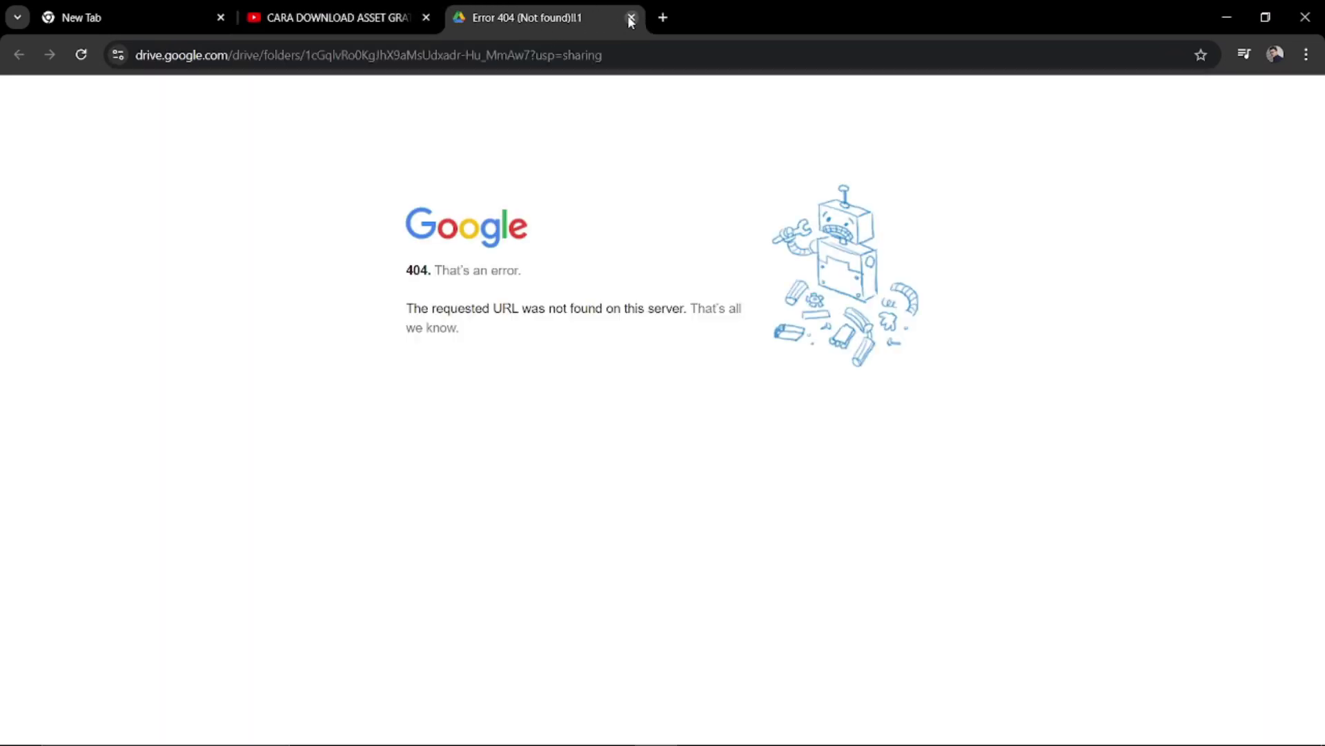
left_click(630, 18)
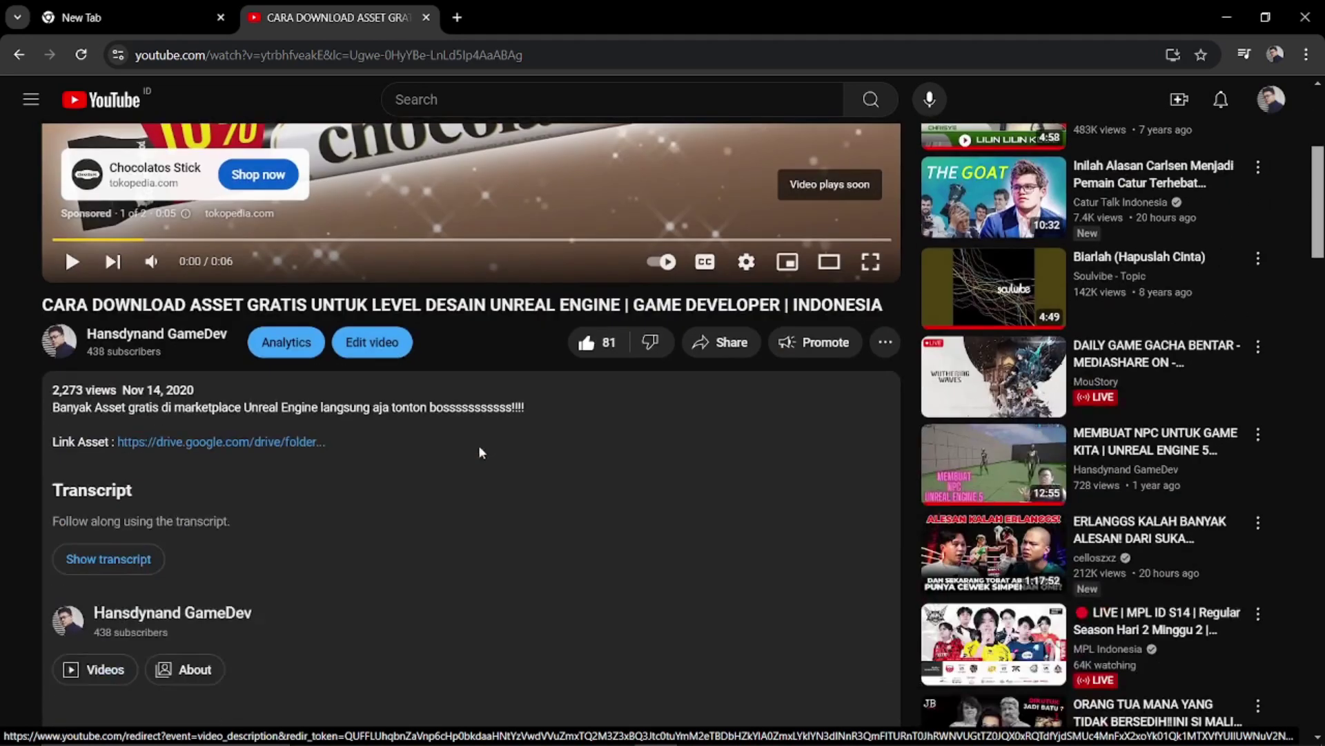
left_click(287, 452)
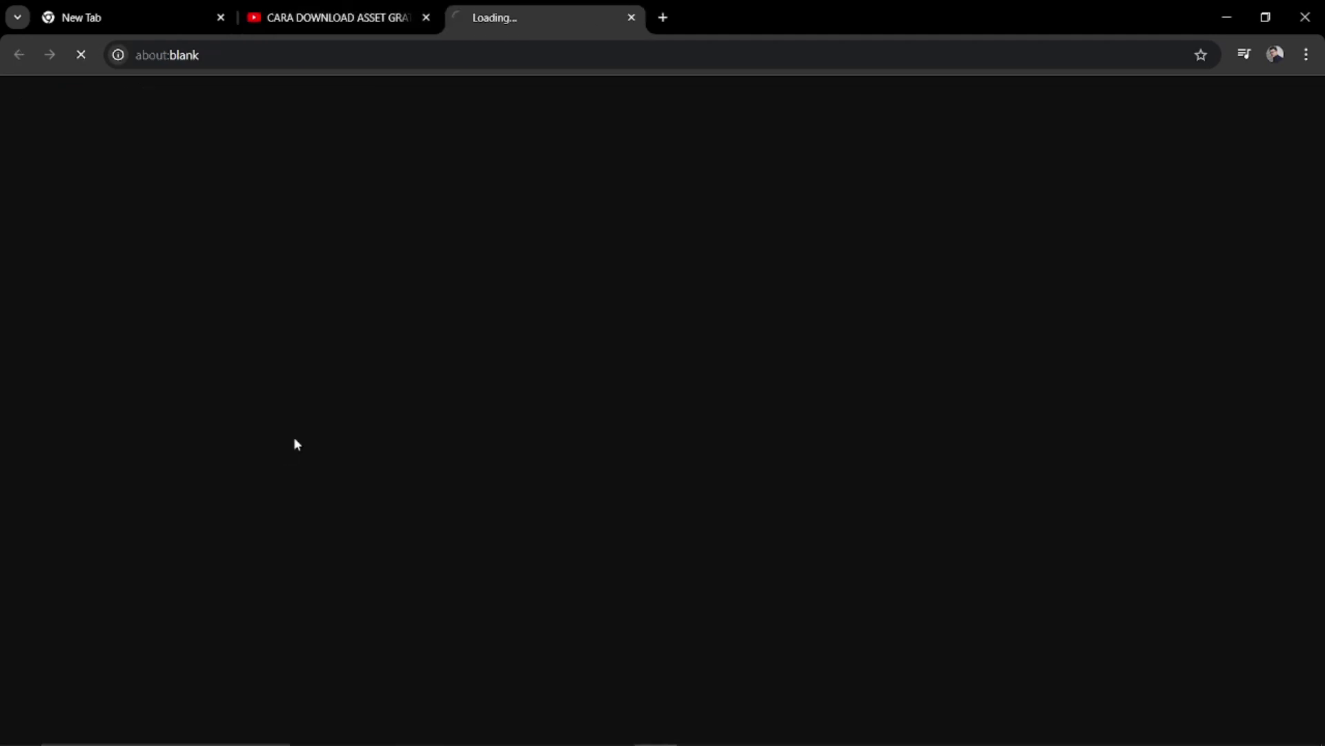
left_click(631, 17)
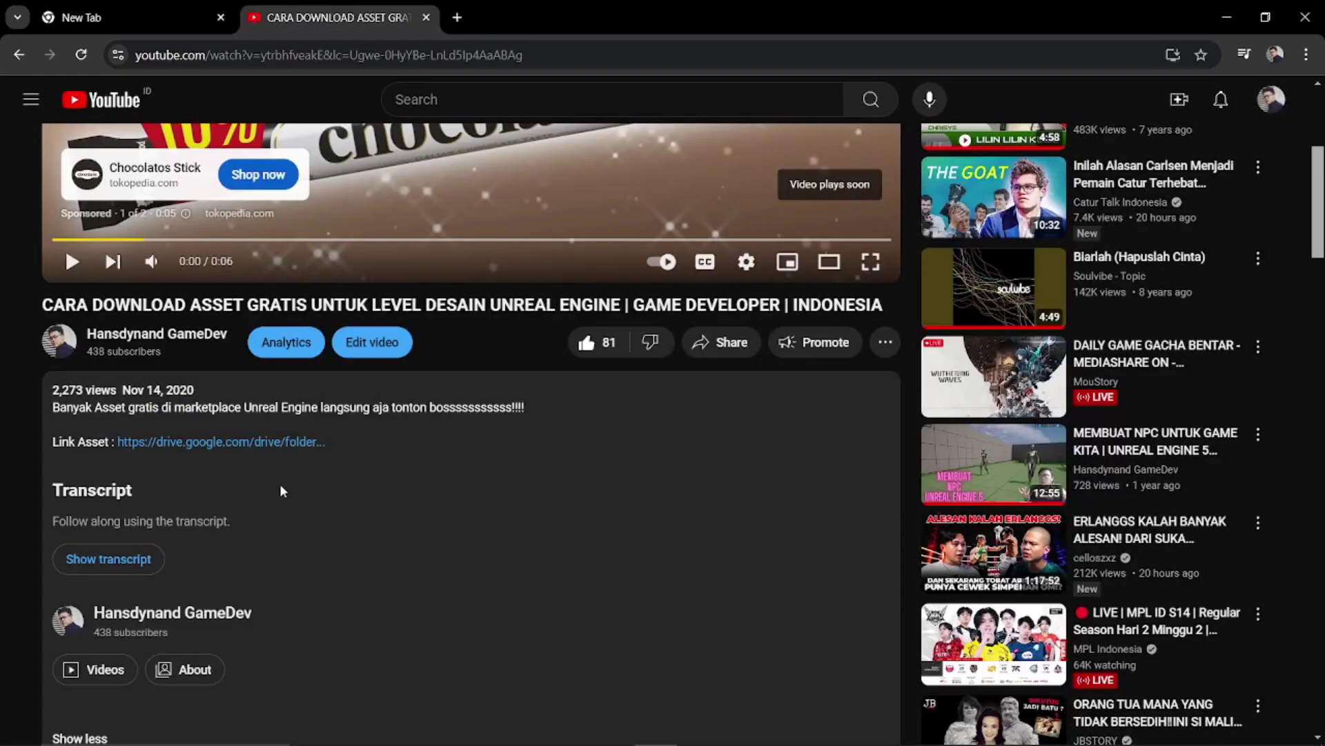
scroll(422, 457, "up", 4)
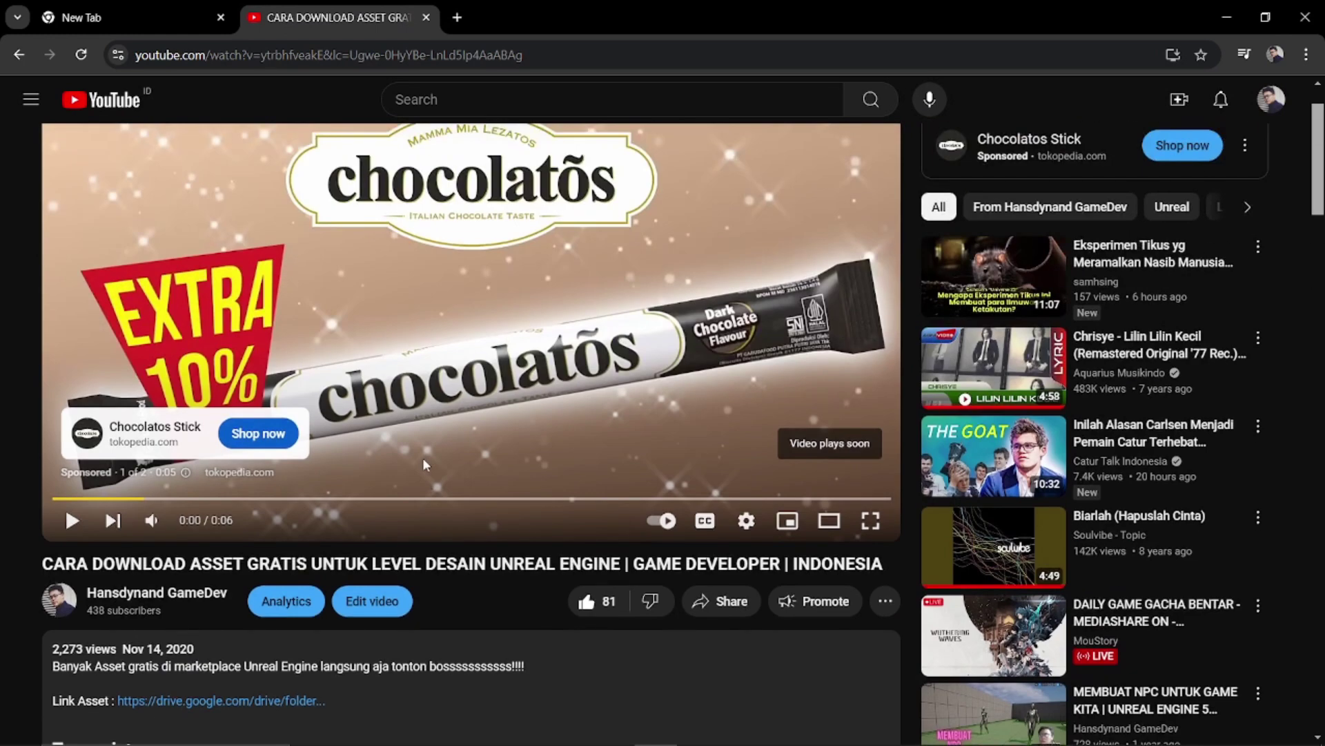
scroll(416, 461, "down", 3)
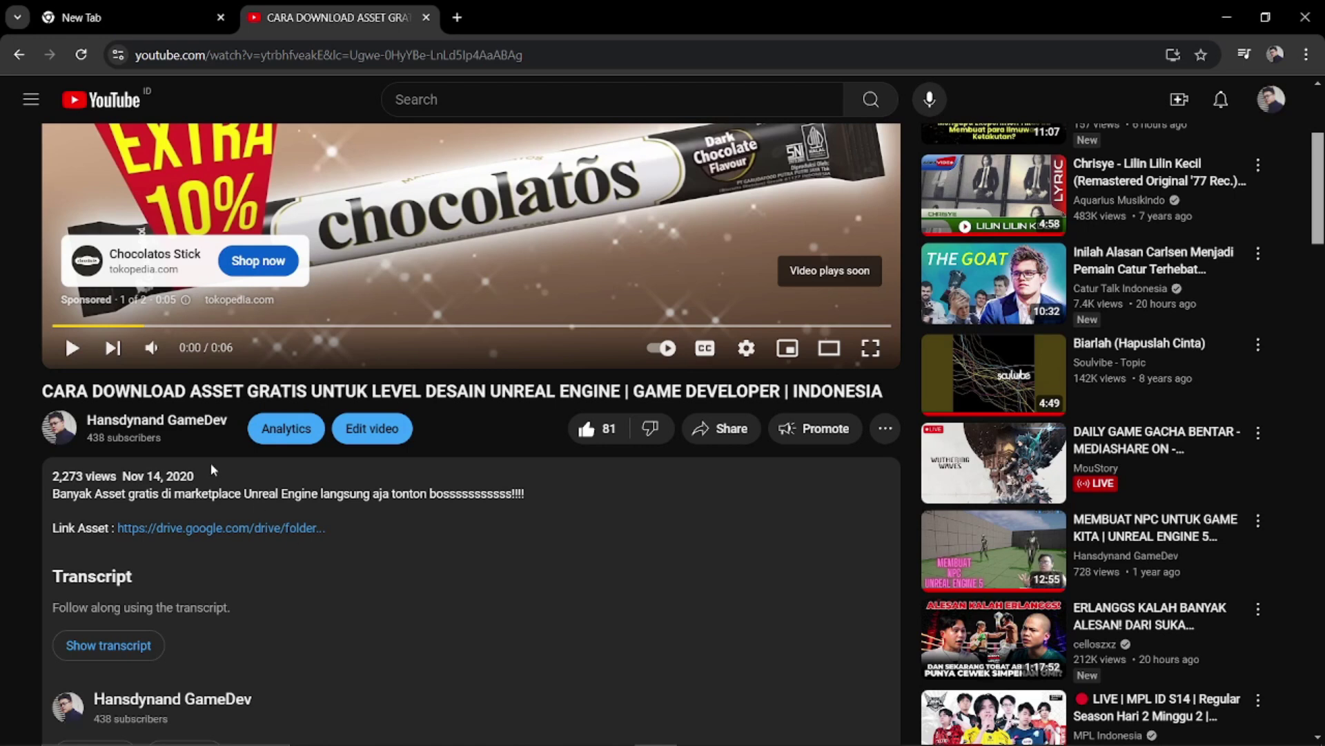
scroll(221, 460, "down", 4)
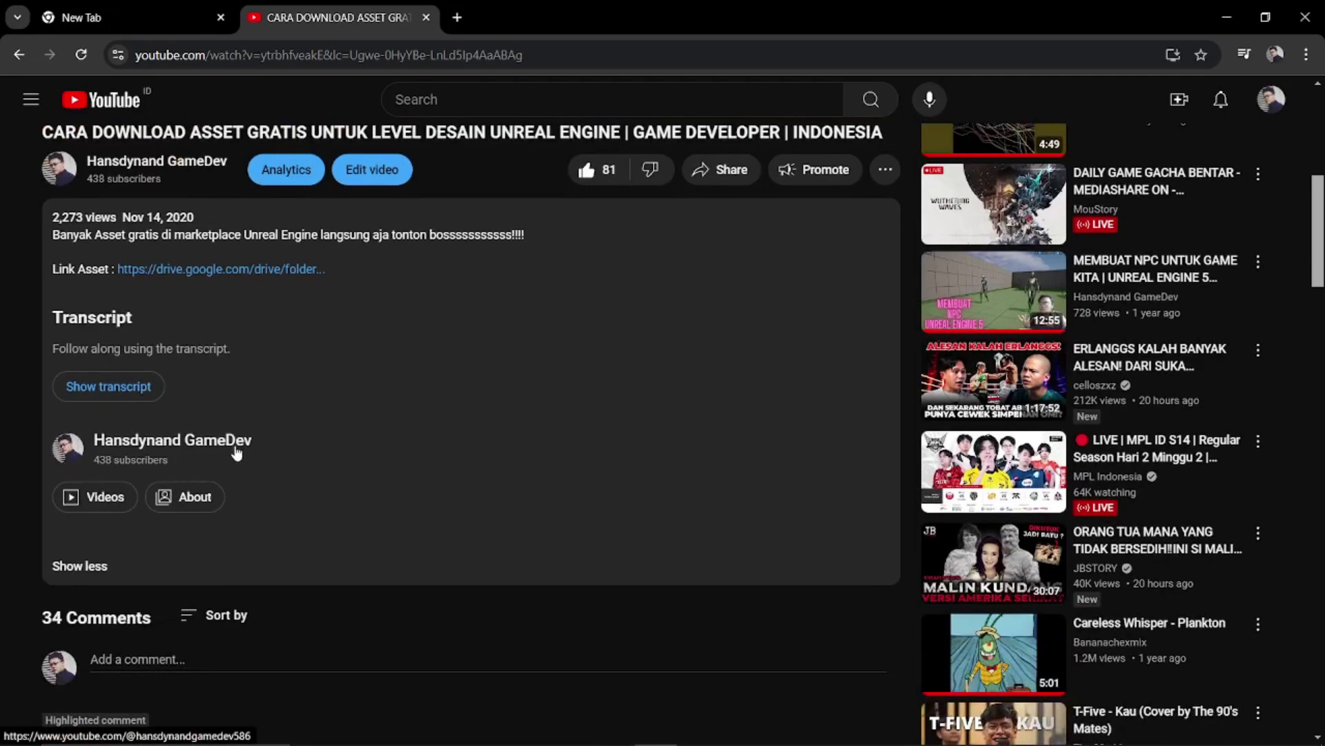
scroll(417, 479, "up", 6)
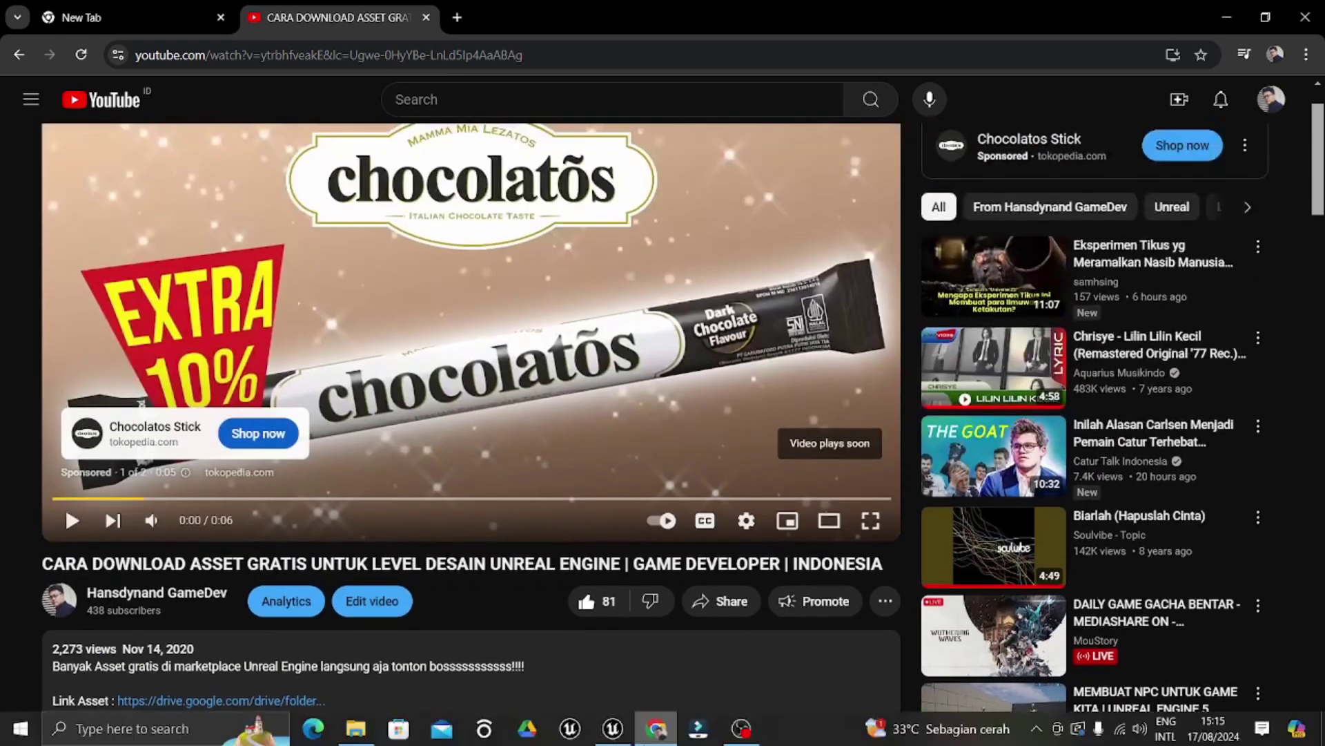
Launch the Epic Games Launcher from Windows search ('ep') and view the Library vault.
left_click(164, 729)
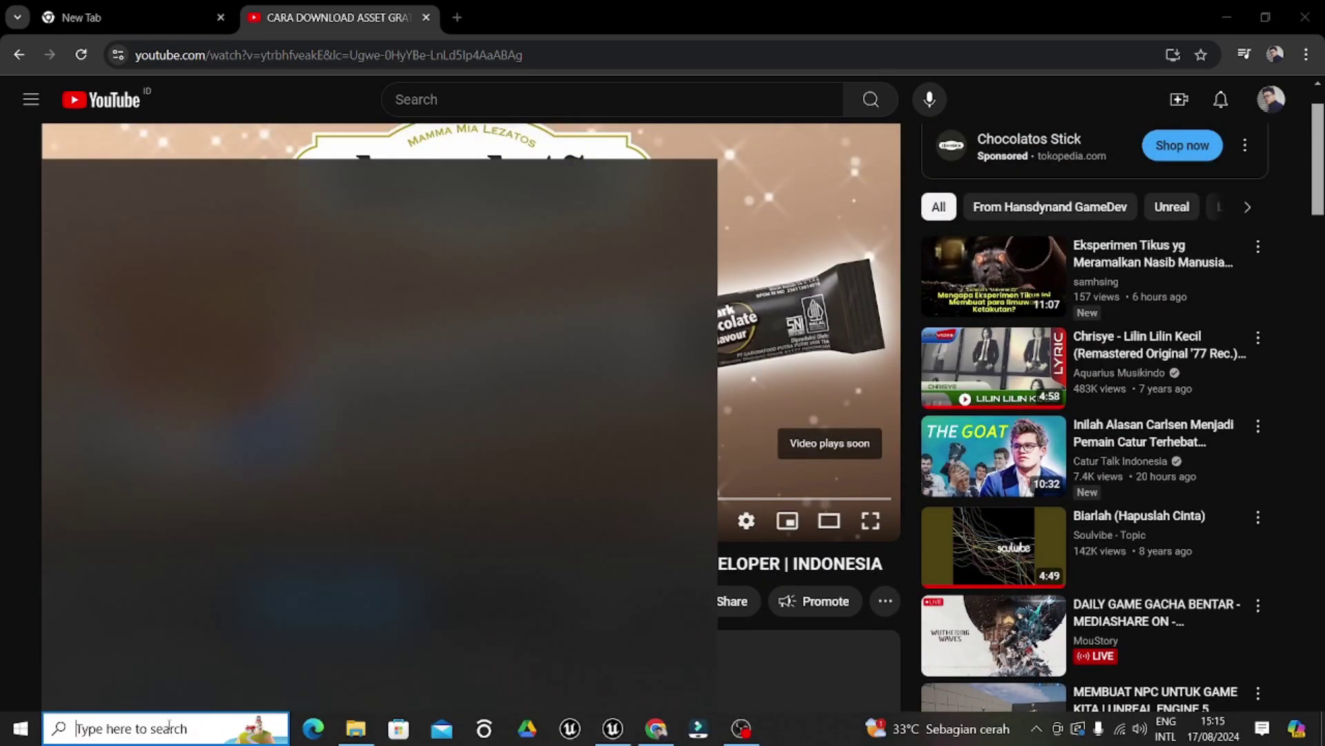
type("ep")
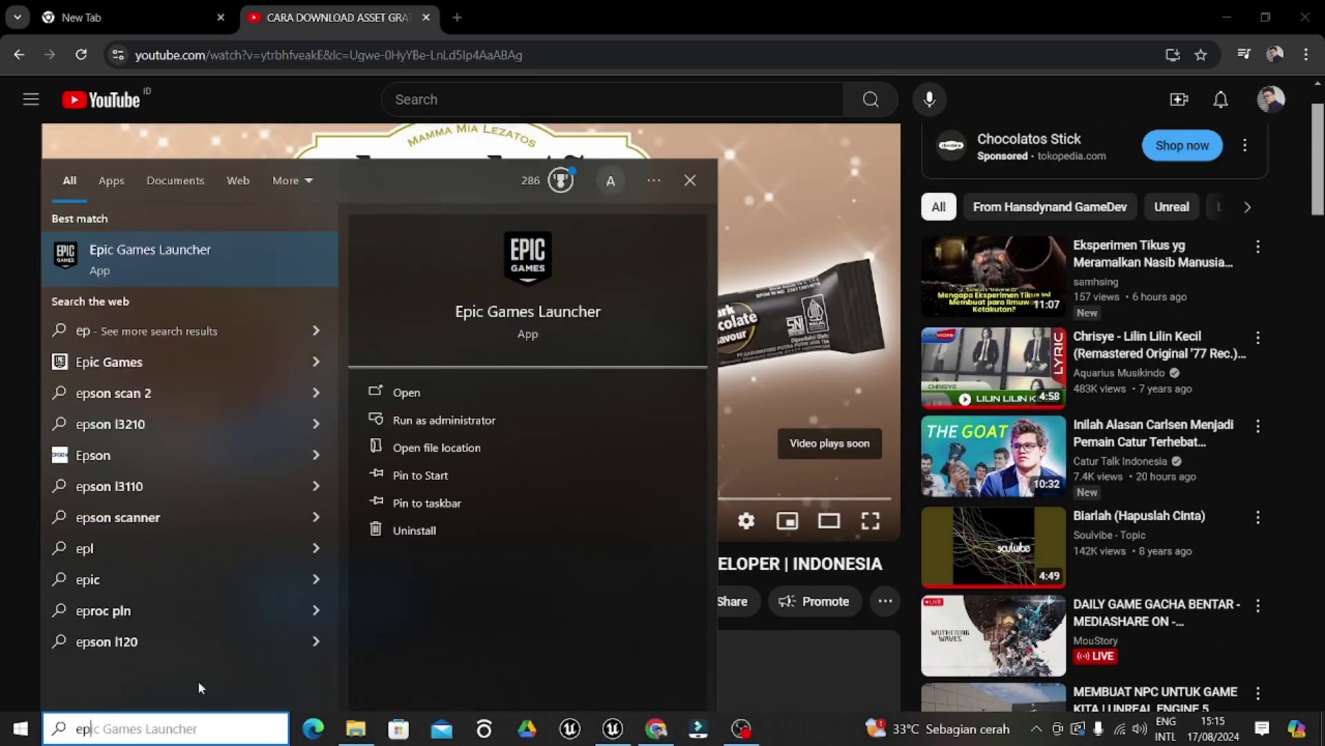
key("Return")
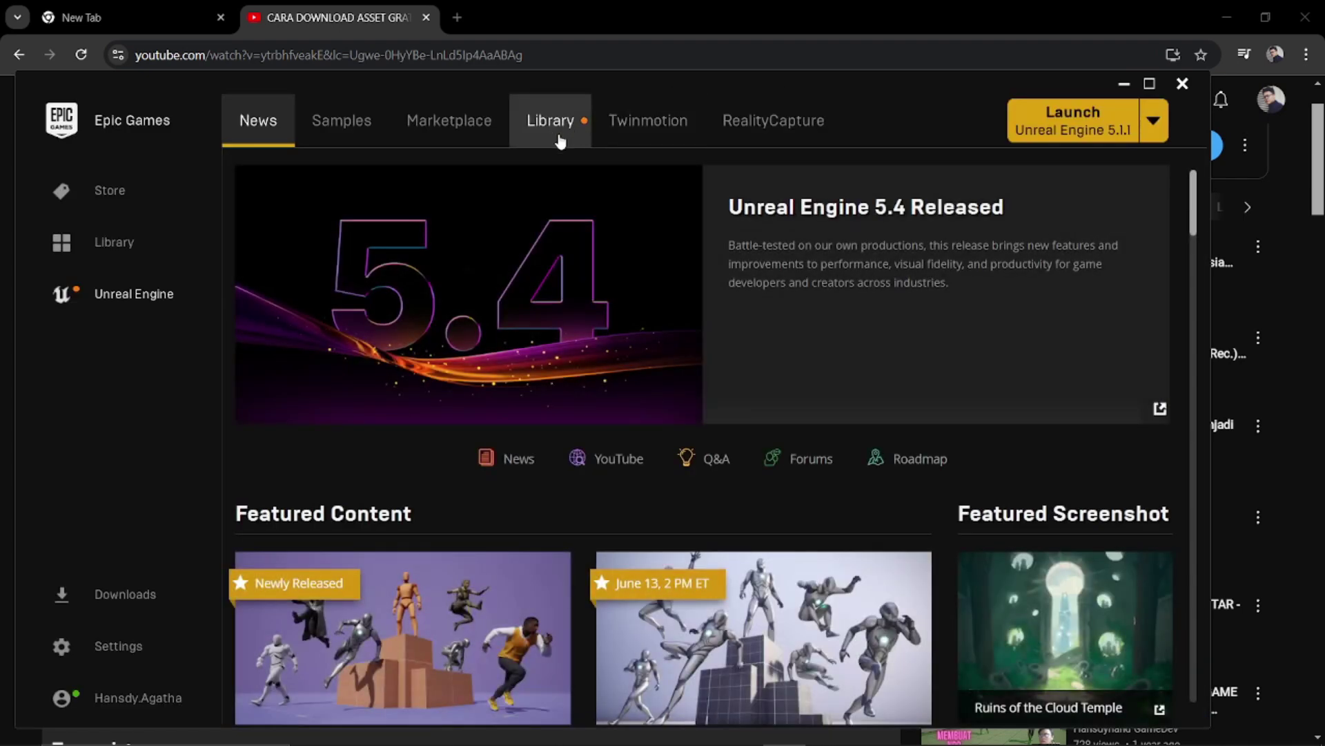
left_click(560, 141)
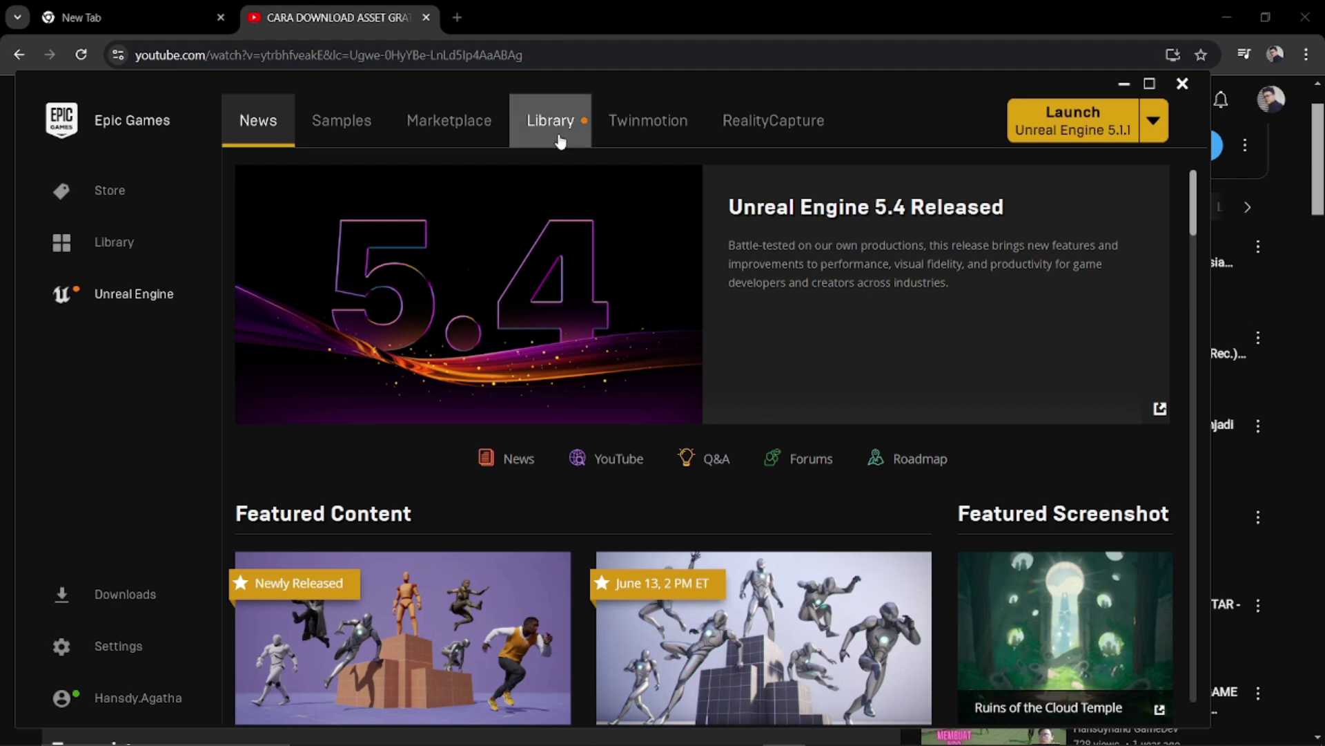
scroll(447, 280, "down", 2)
scroll(479, 493, "down", 3)
scroll(481, 493, "down", 4)
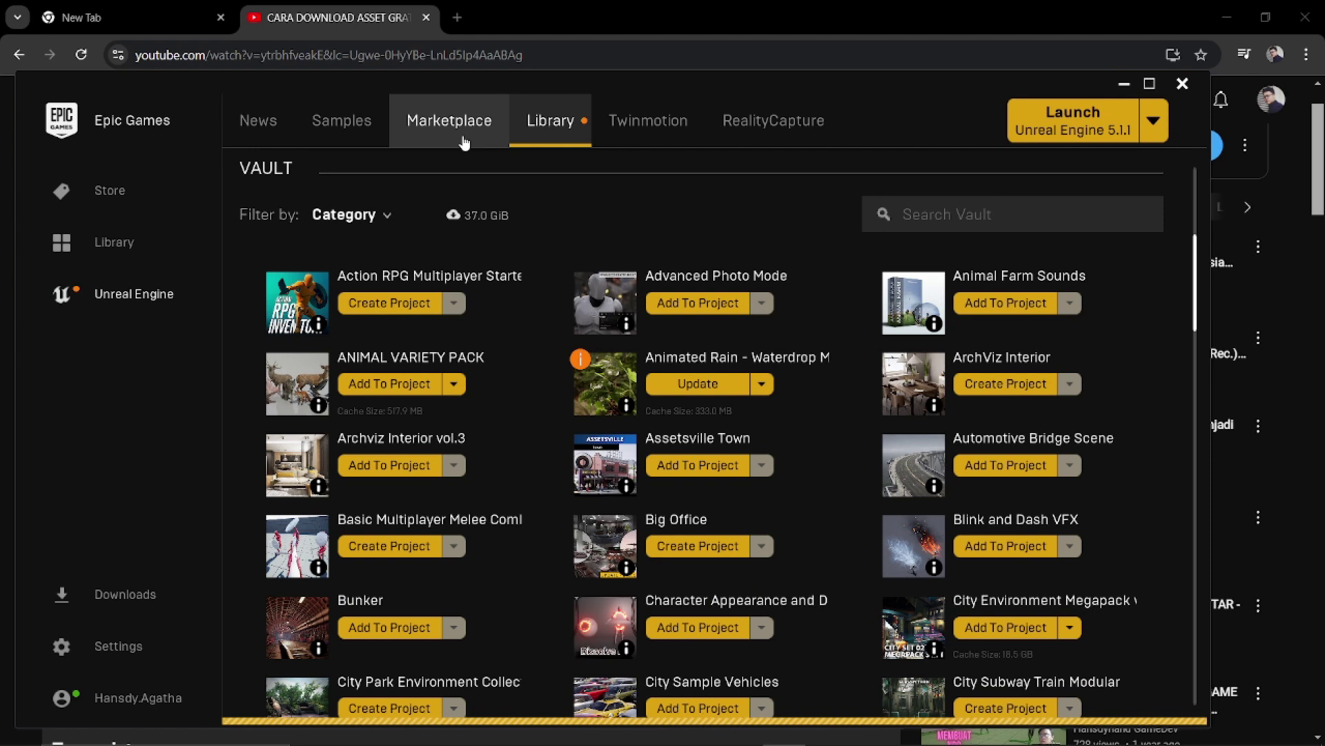
Maximize the launcher and filter the Marketplace to Free For The Month products.
left_click(1148, 85)
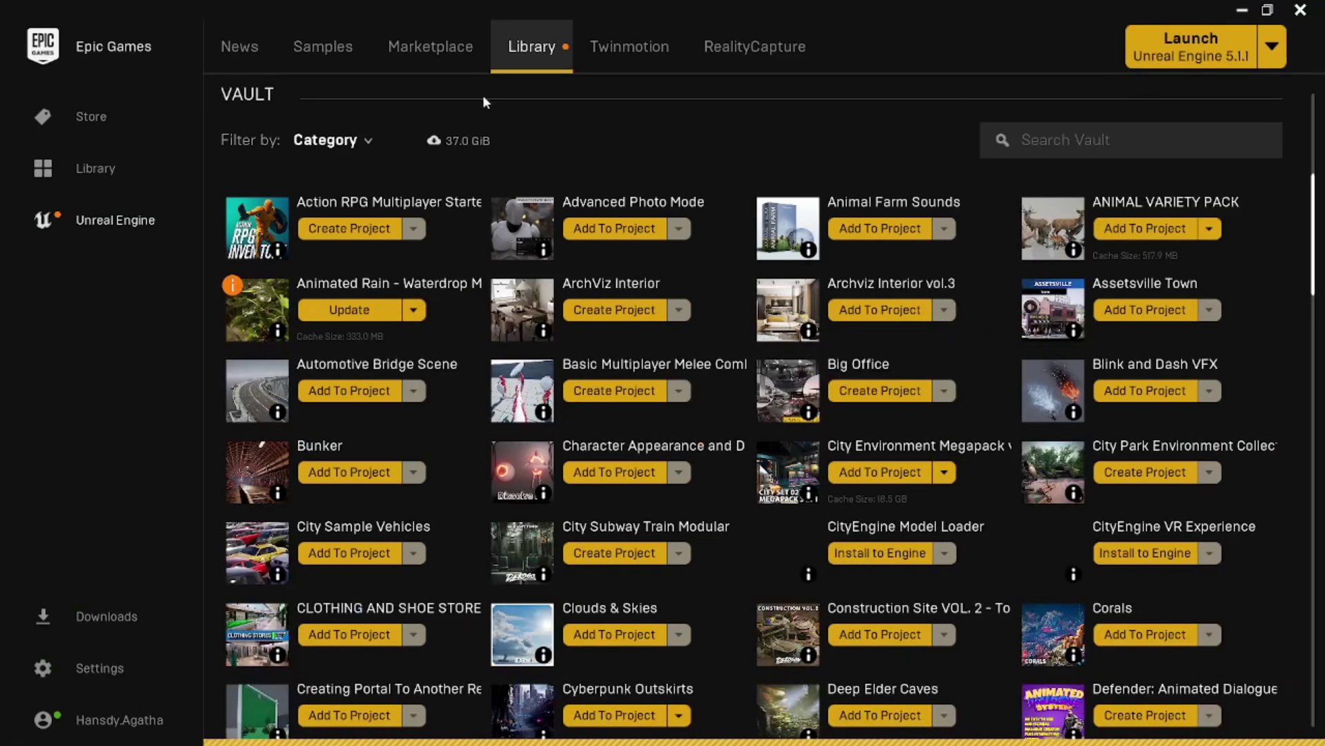
left_click(430, 48)
mouse_move(790, 307)
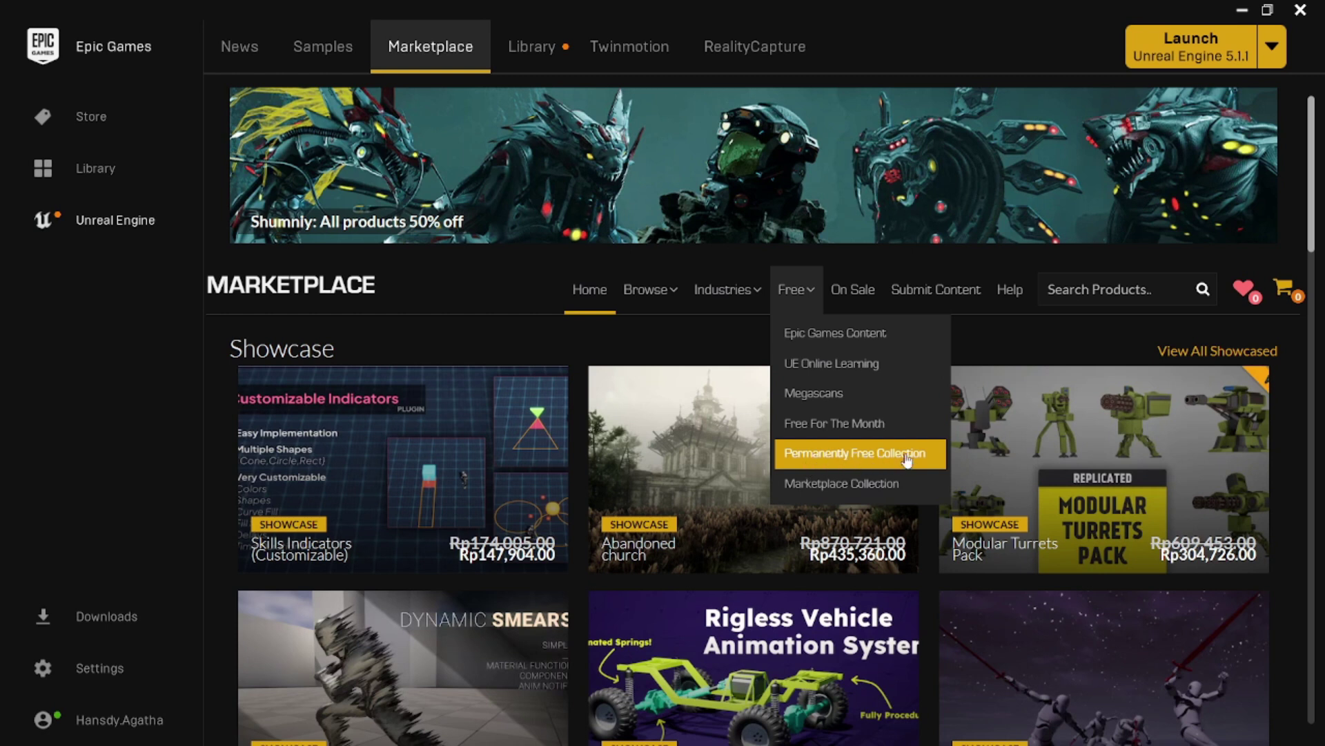
left_click(895, 428)
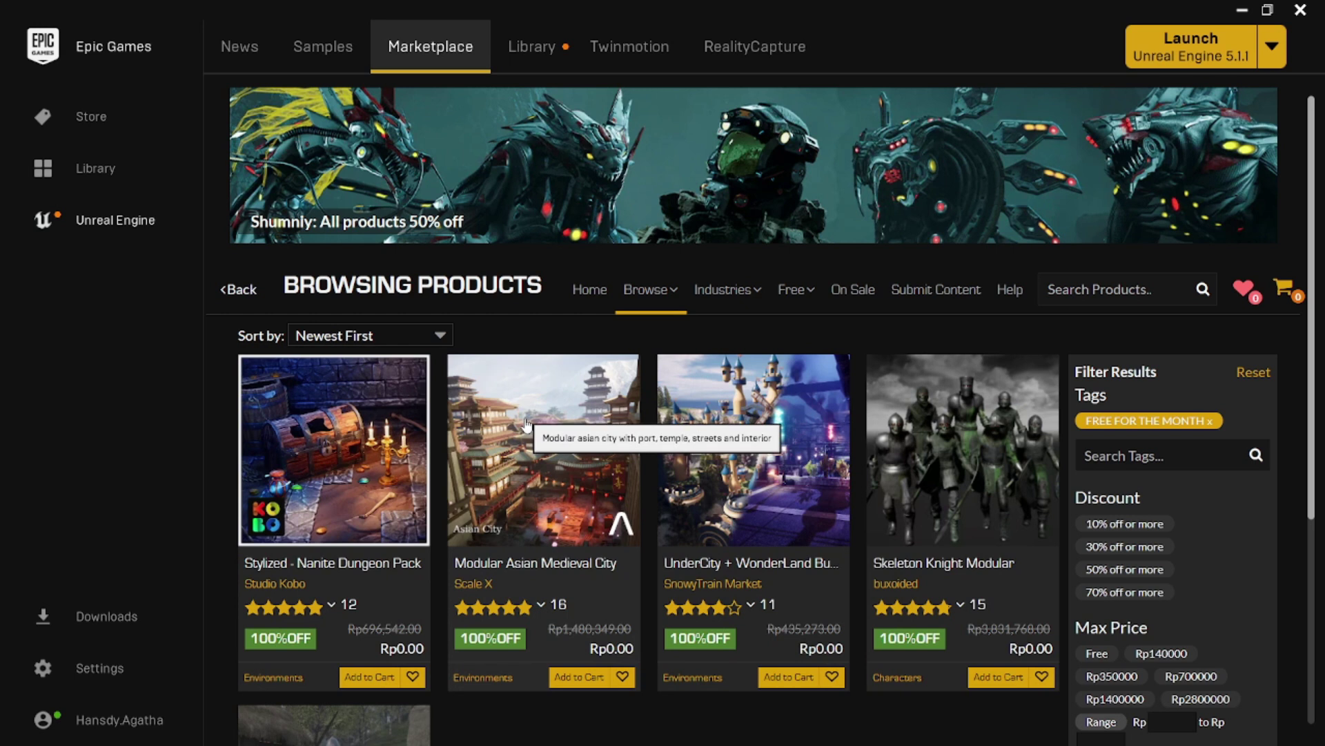
scroll(522, 434, "down", 5)
scroll(575, 445, "up", 4)
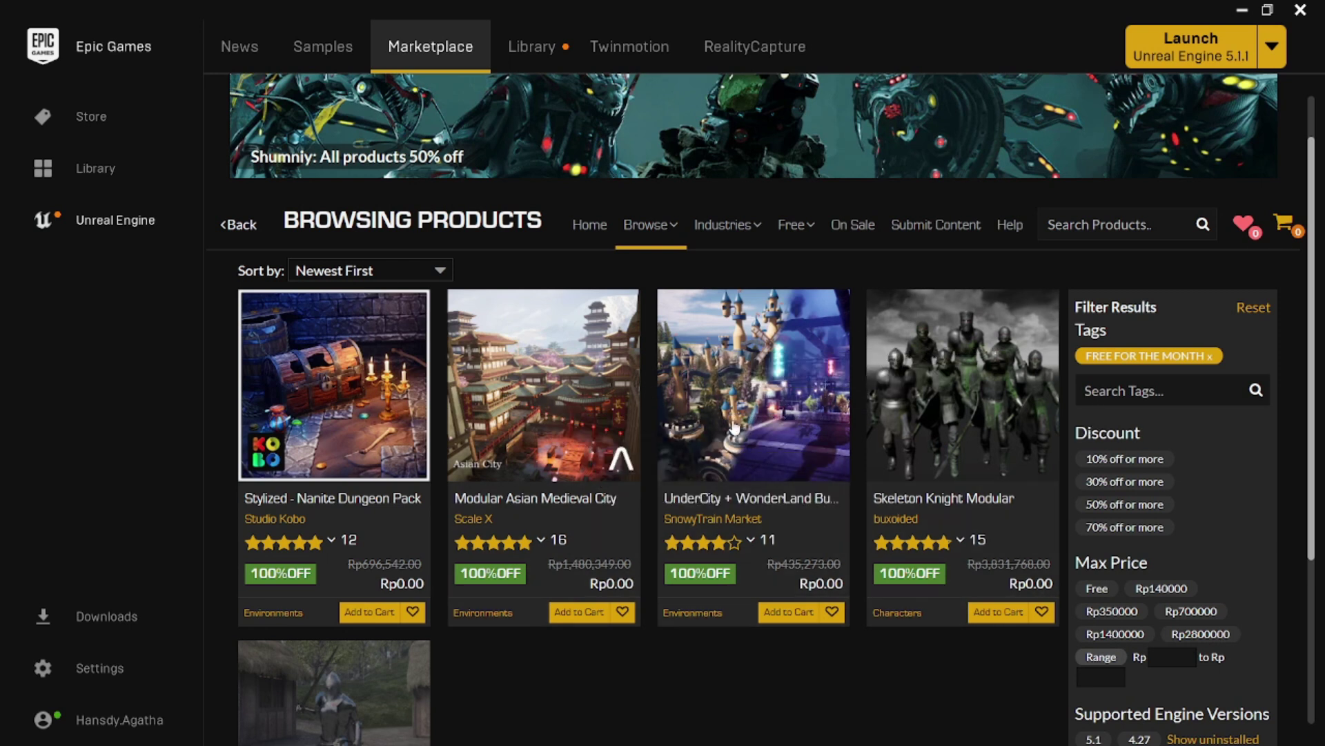
scroll(734, 428, "down", 3)
left_click(576, 238)
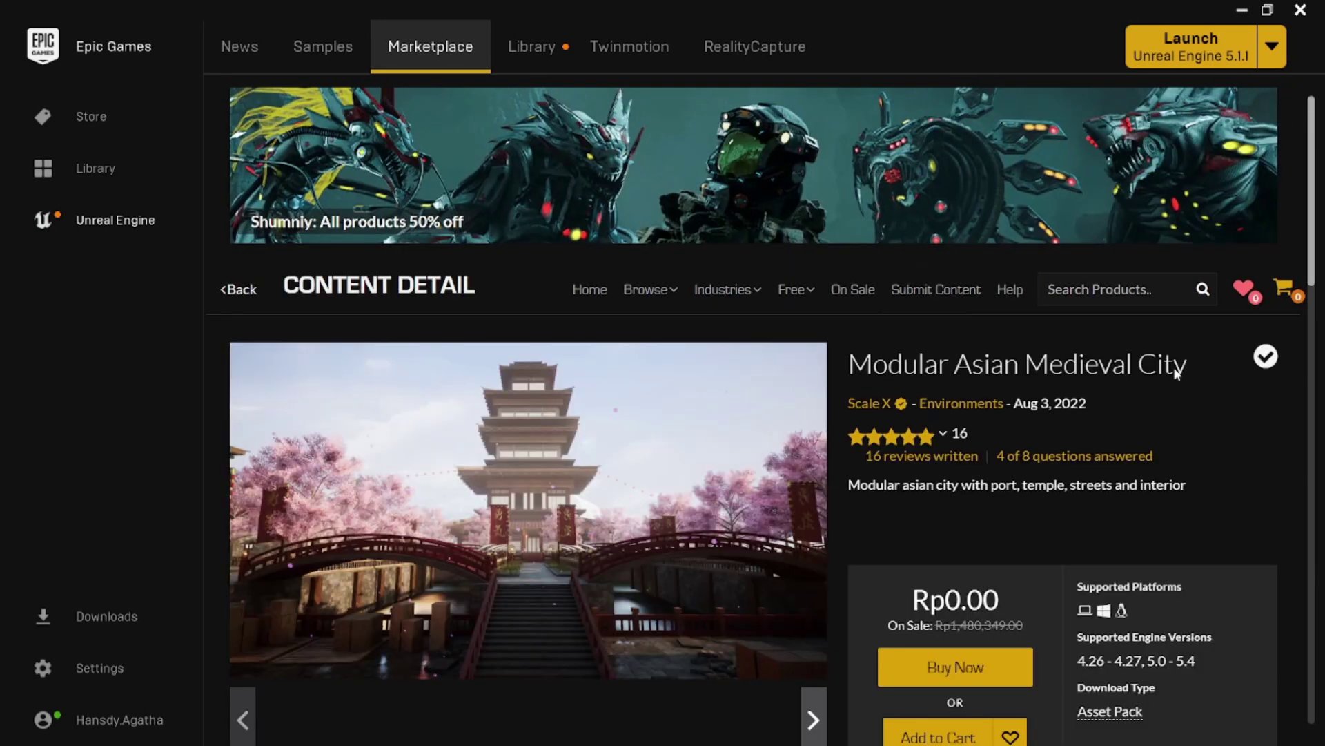
scroll(1085, 391, "down", 2)
left_click_drag(947, 428, 913, 428)
left_click(984, 450)
left_click_drag(1026, 452, 915, 450)
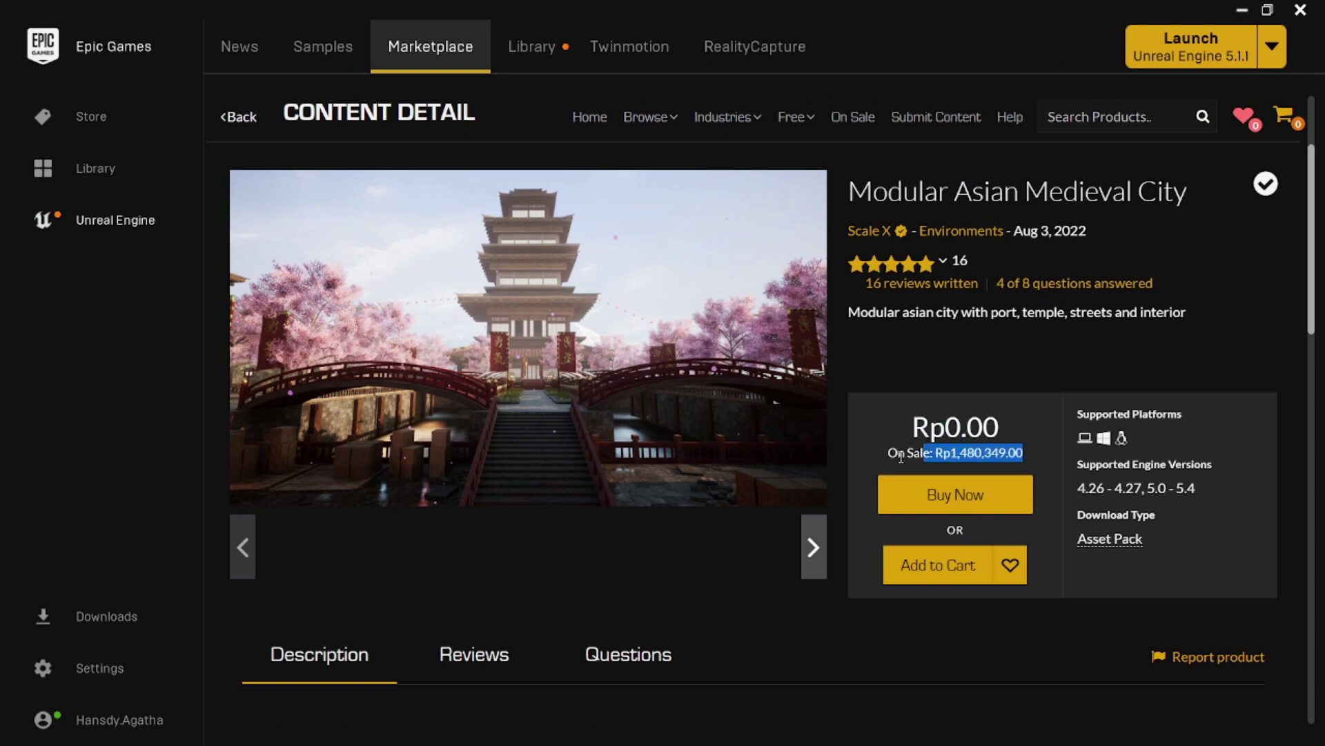
scroll(716, 461, "down", 1)
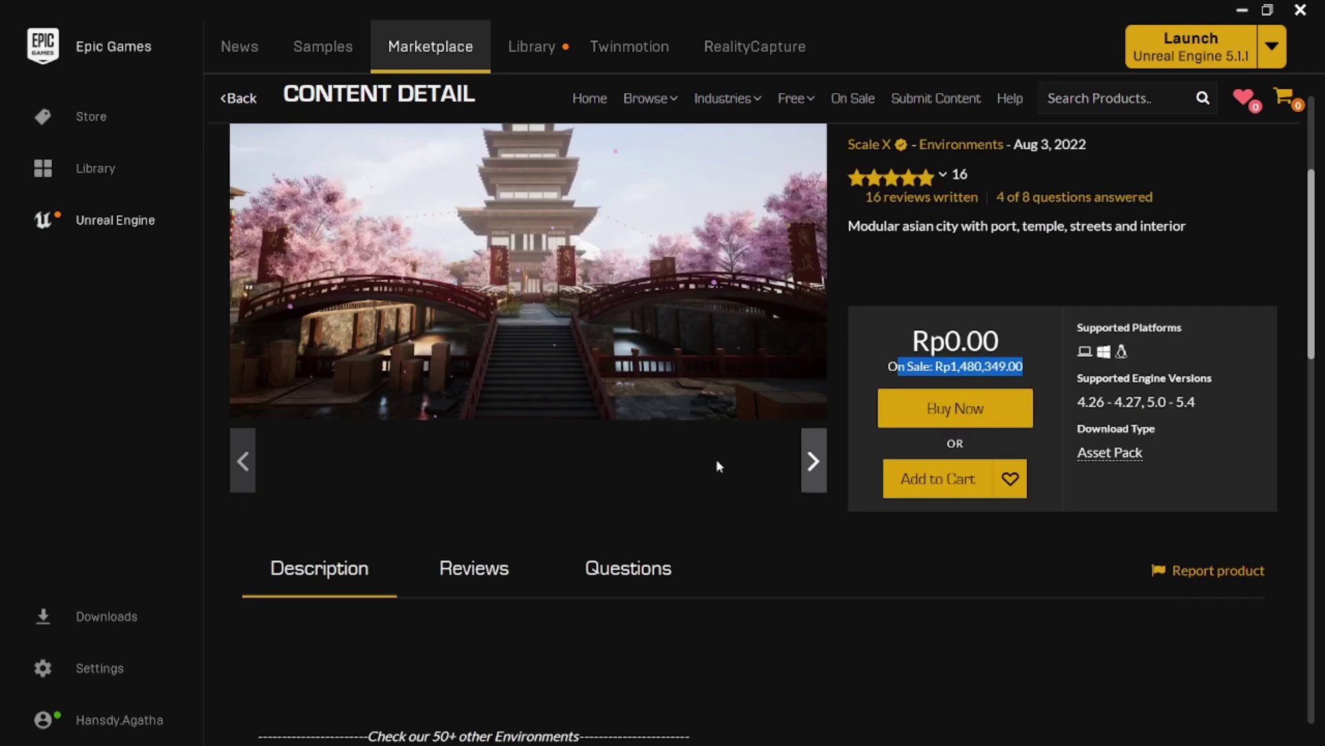
left_click(809, 459)
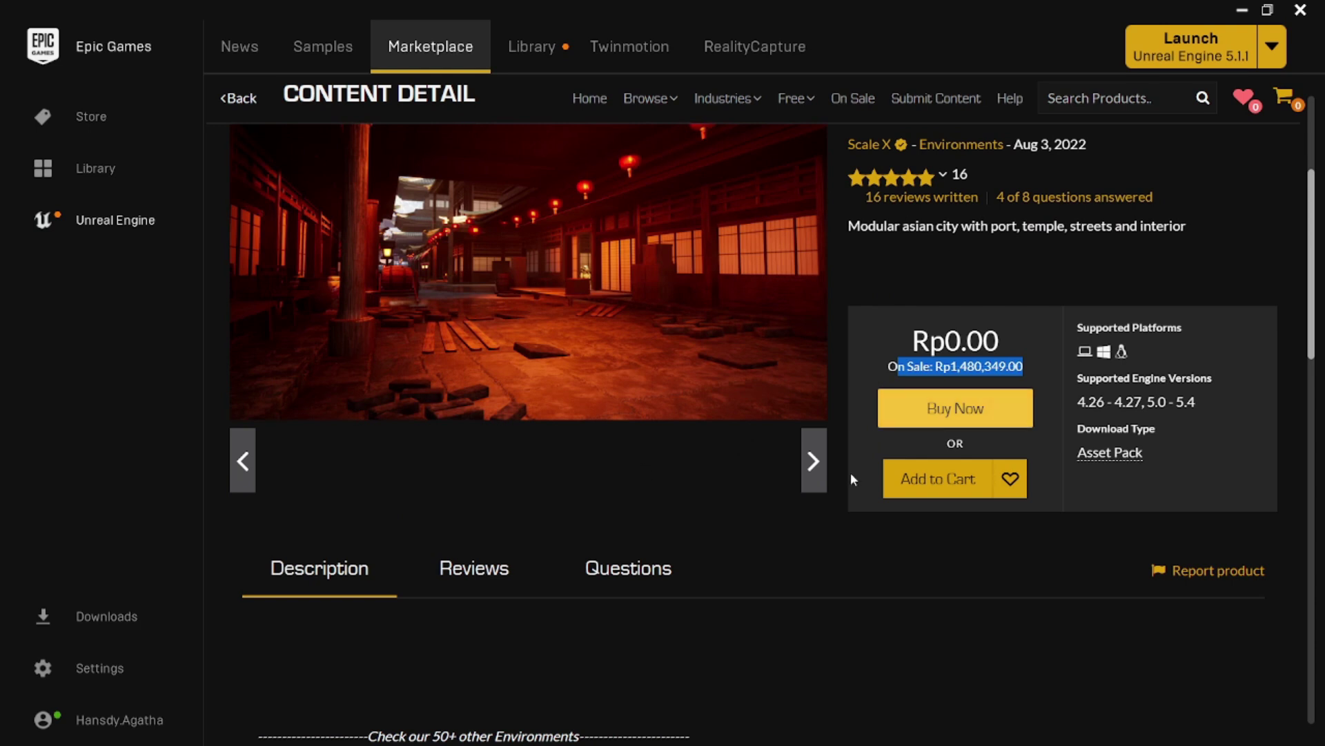
scroll(792, 326, "up", 3)
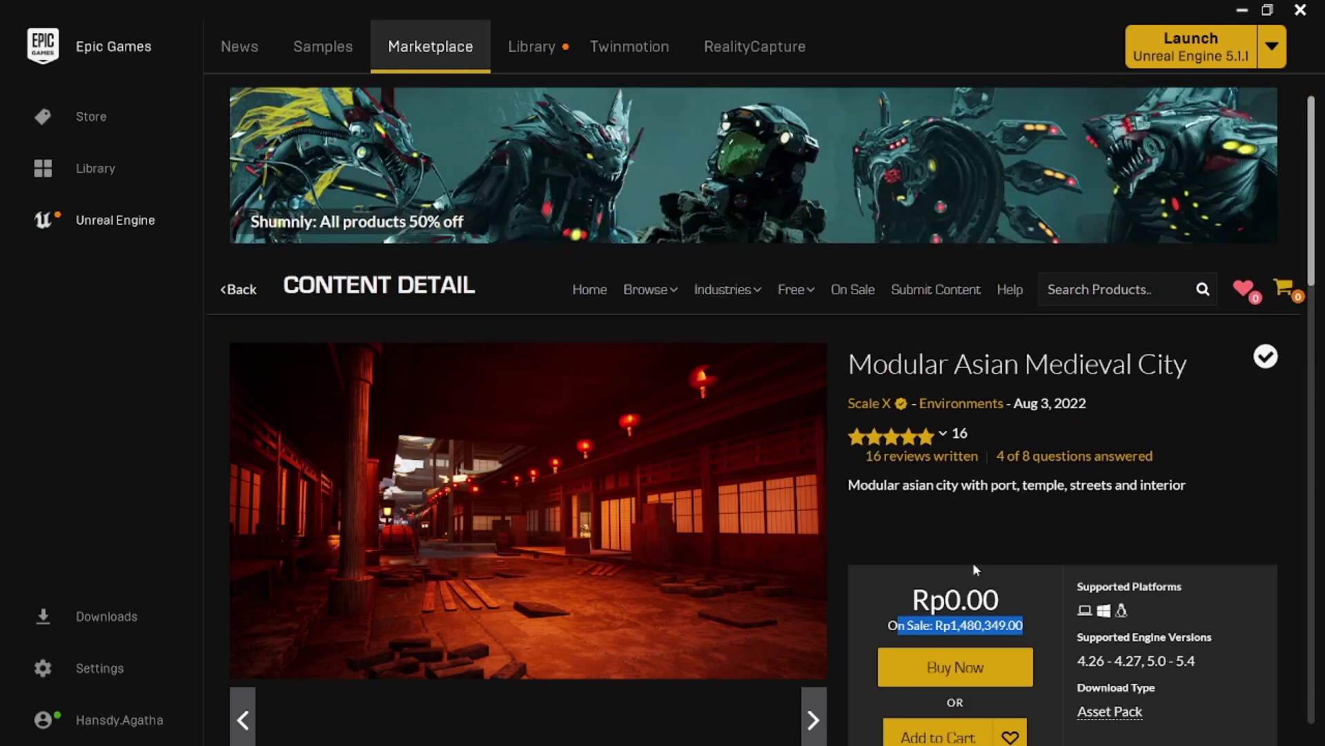
scroll(970, 570, "down", 2)
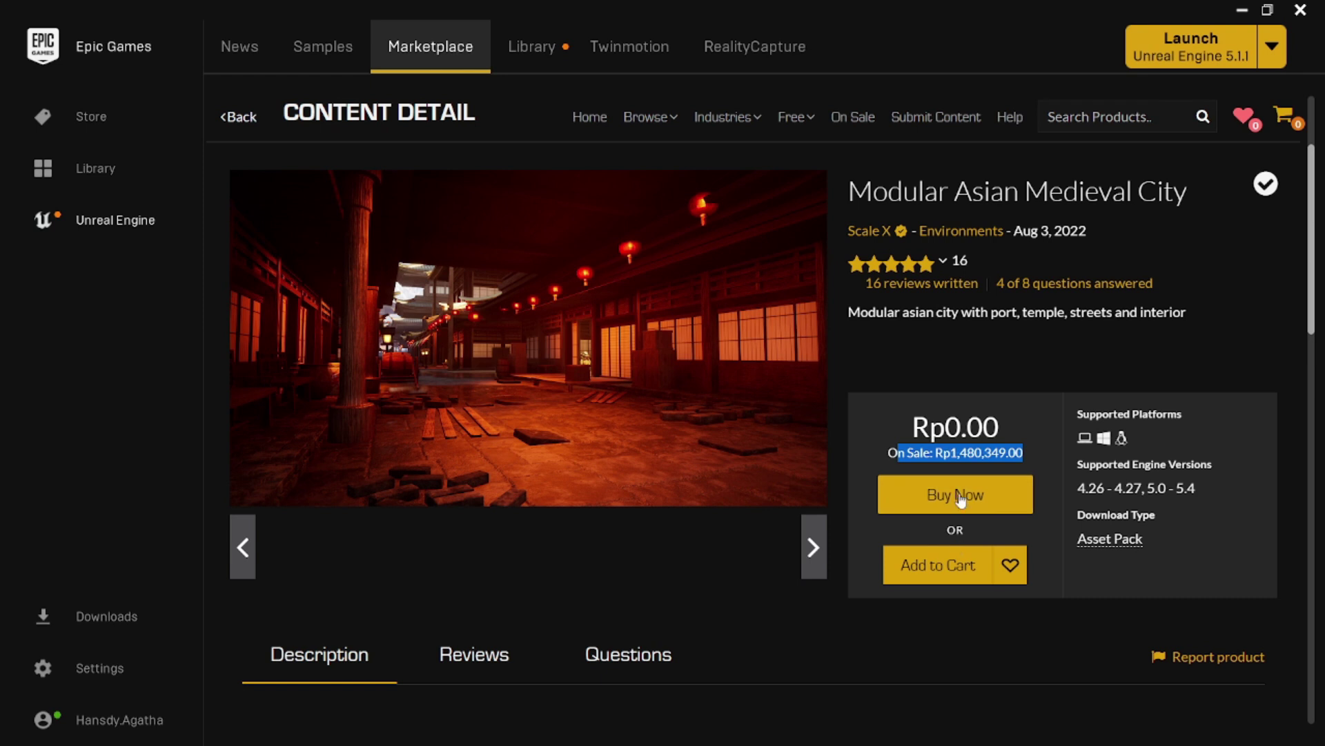
scroll(955, 493, "down", 3)
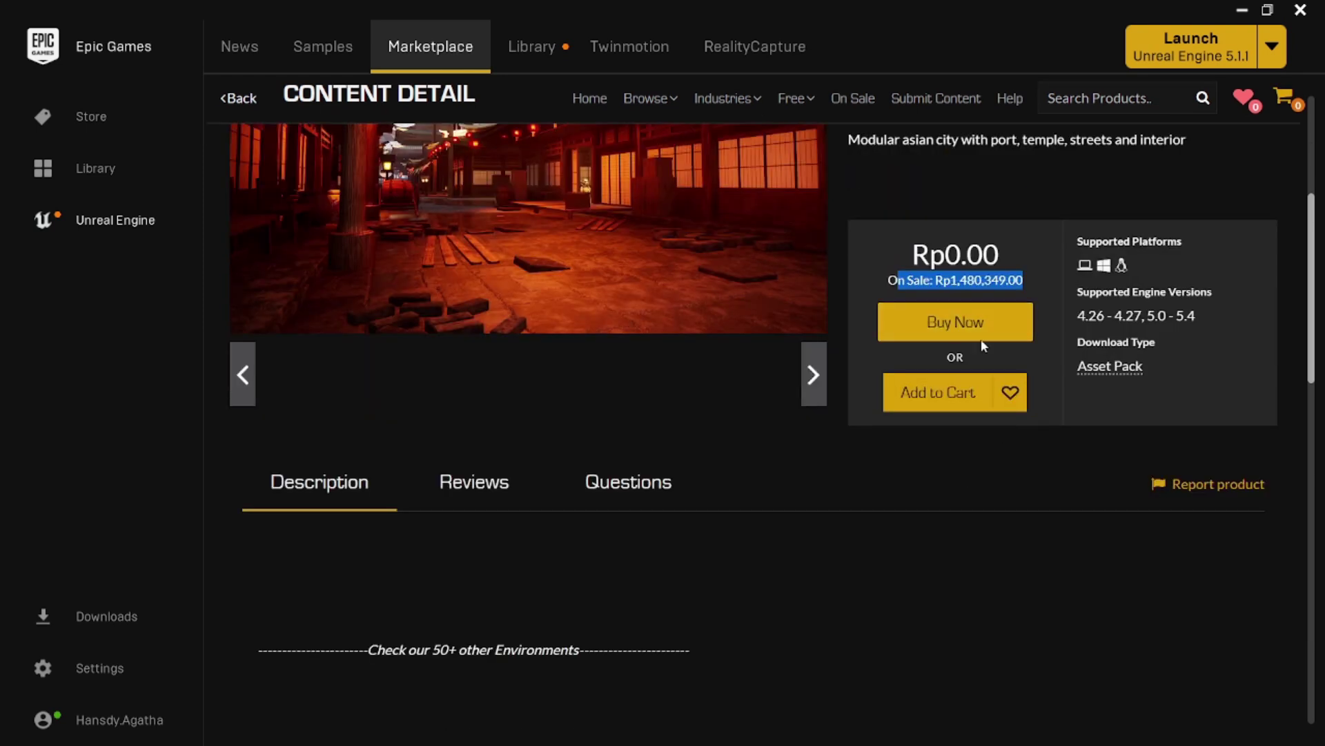
scroll(958, 342, "up", 2)
scroll(913, 381, "down", 2)
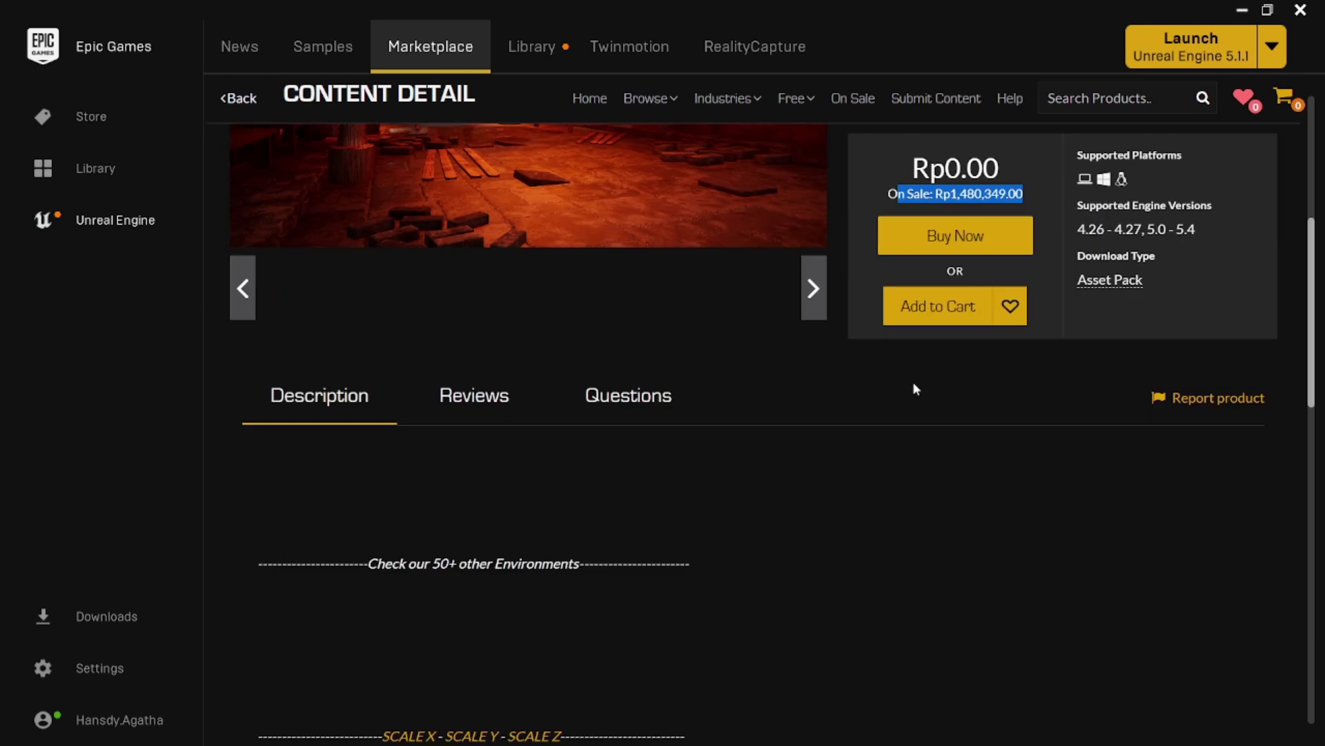
scroll(914, 370, "down", 5)
scroll(912, 385, "down", 4)
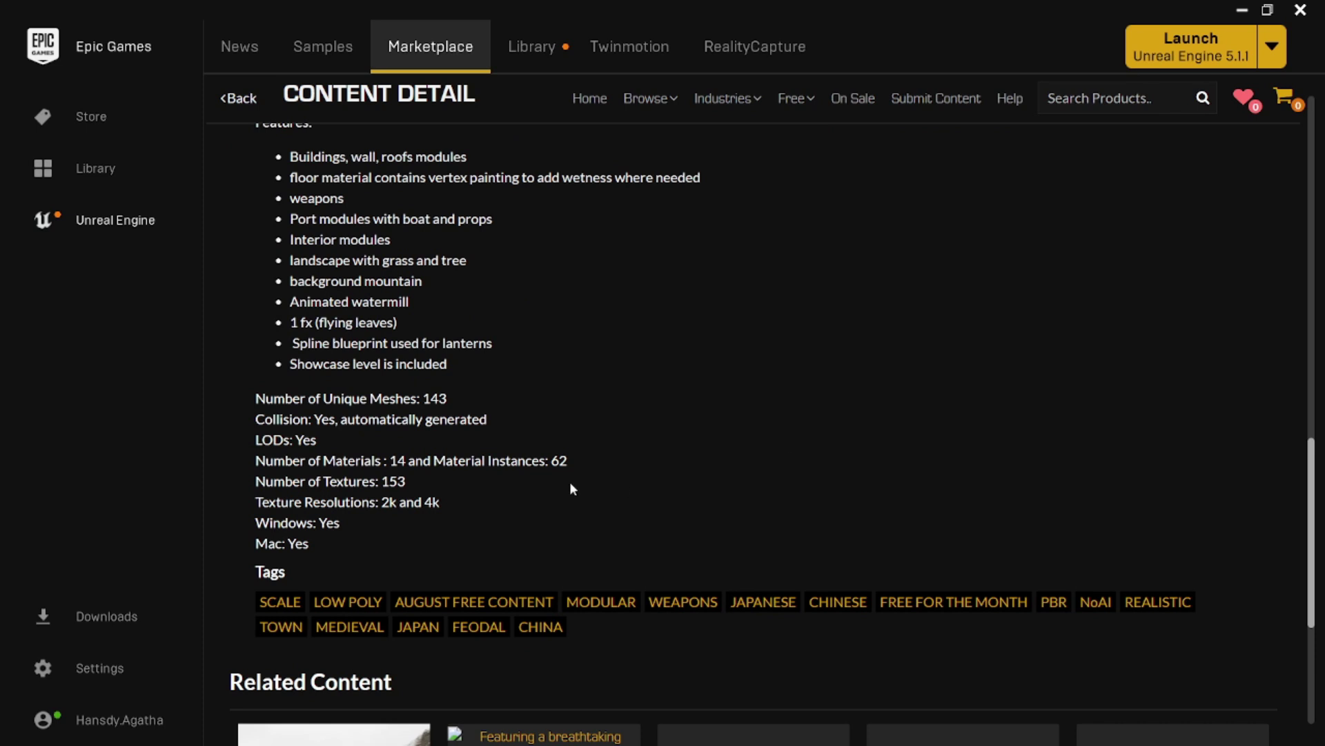
scroll(501, 481, "down", 3)
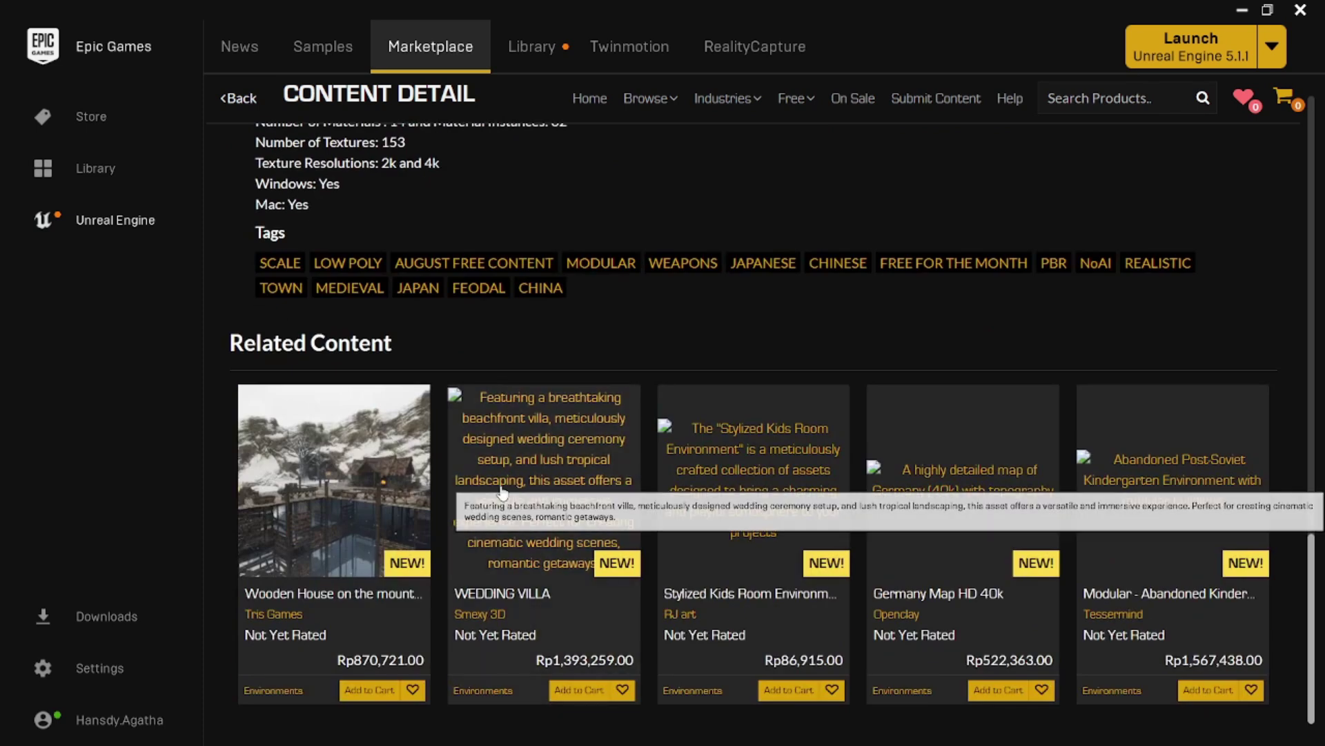
scroll(511, 483, "up", 6)
scroll(511, 483, "up", 10)
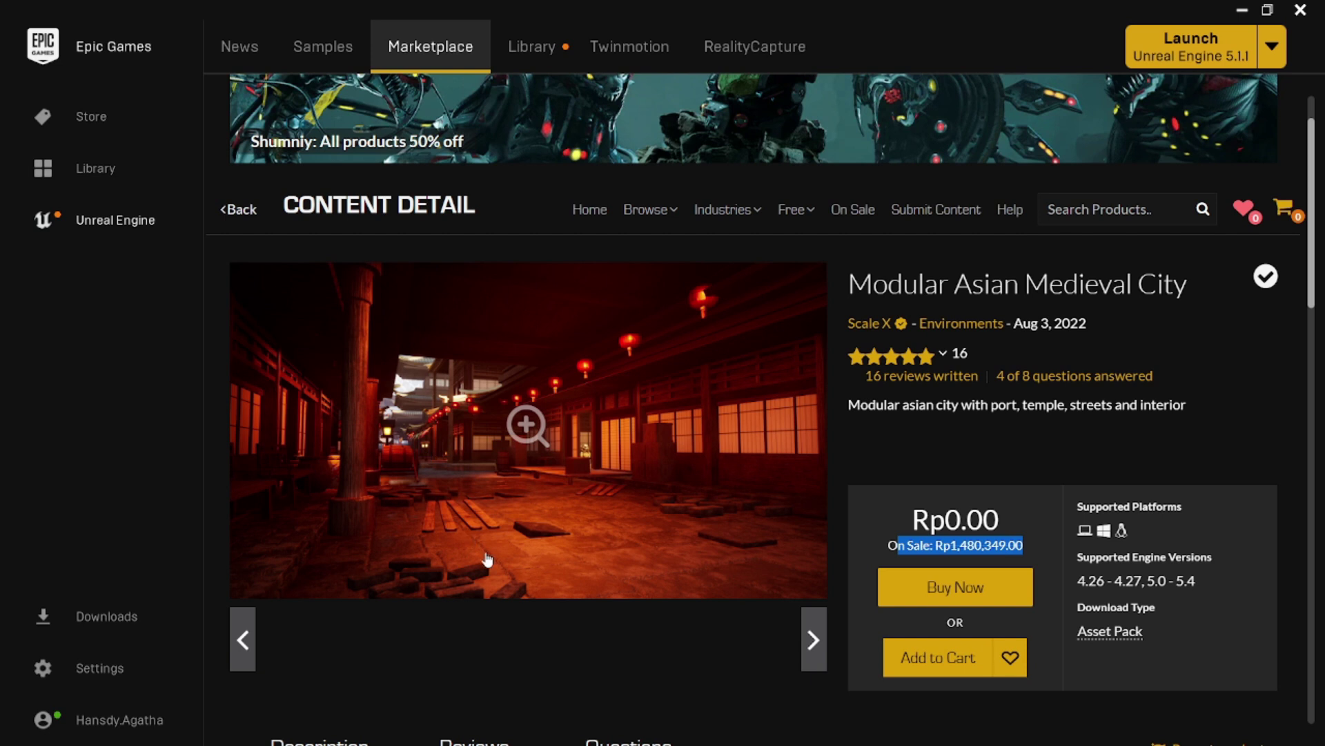
left_click(813, 635)
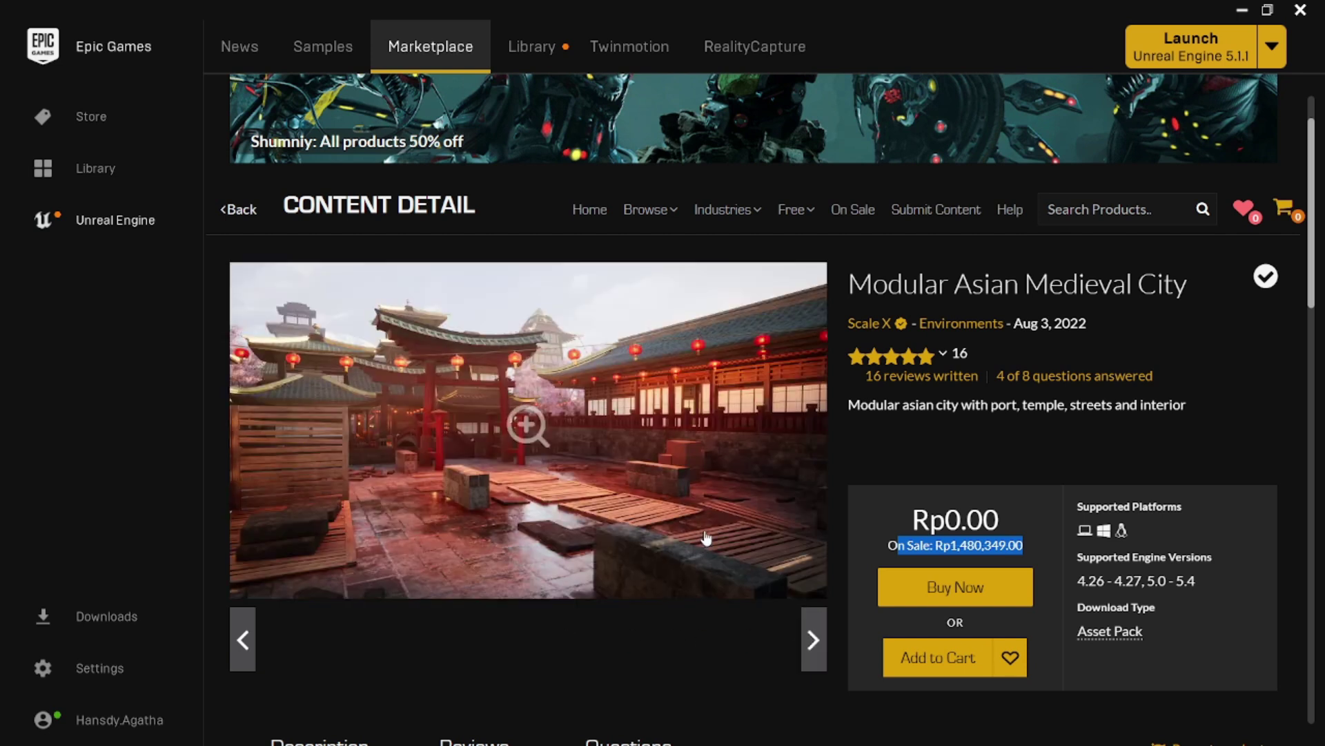
scroll(711, 521, "down", 2)
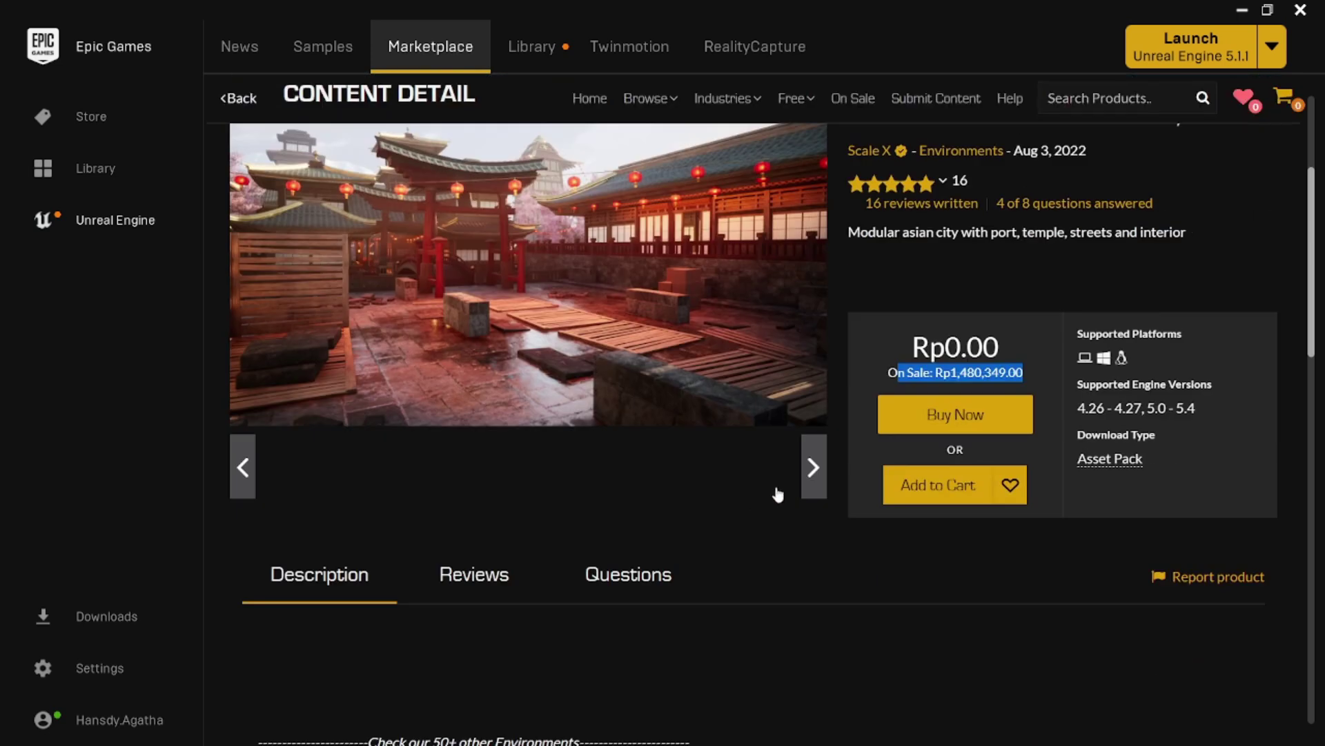
left_click(814, 469)
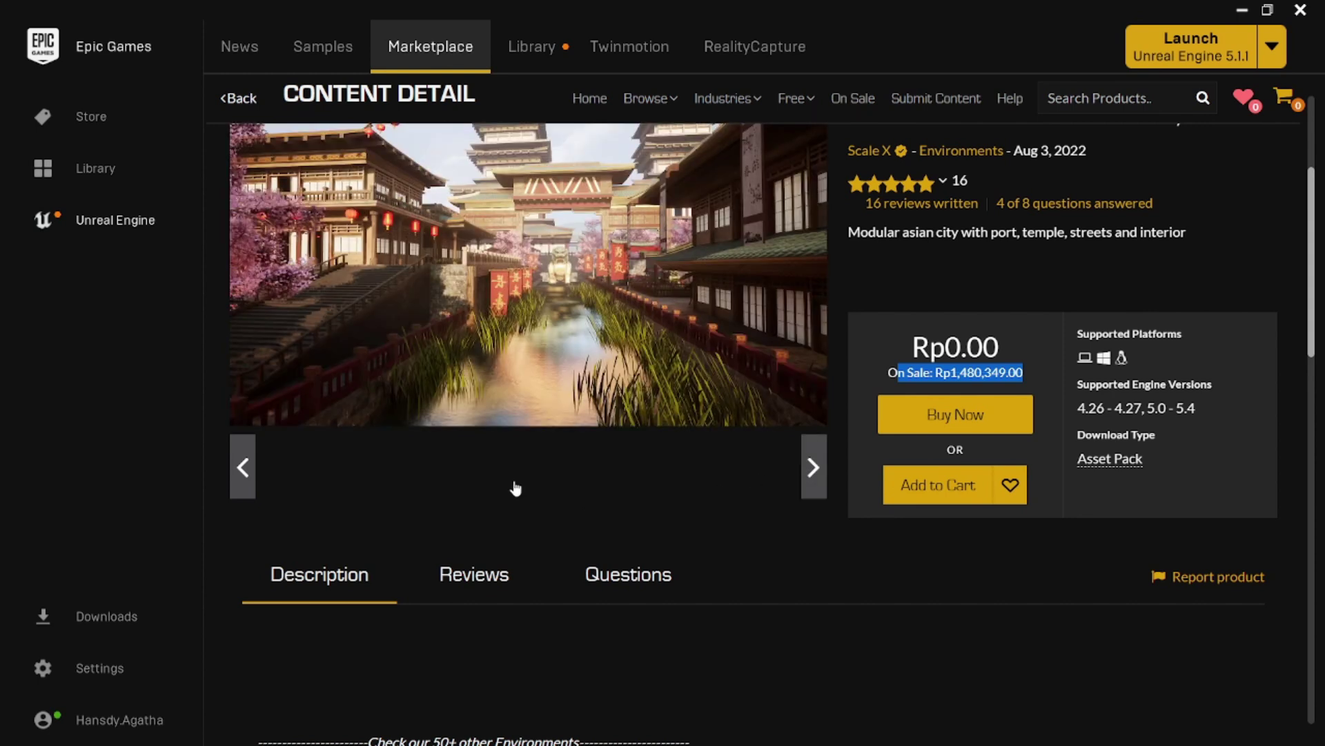
scroll(514, 488, "up", 2)
scroll(532, 425, "down", 2)
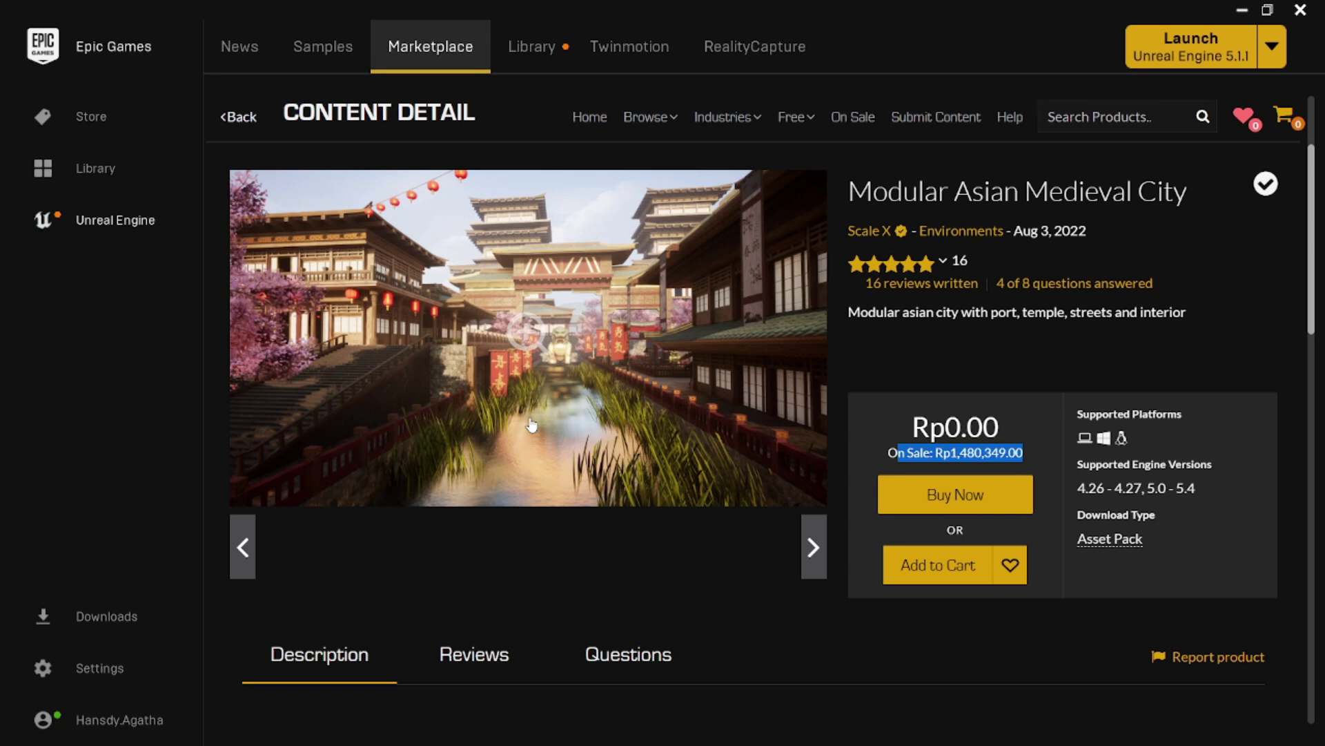
left_click(242, 118)
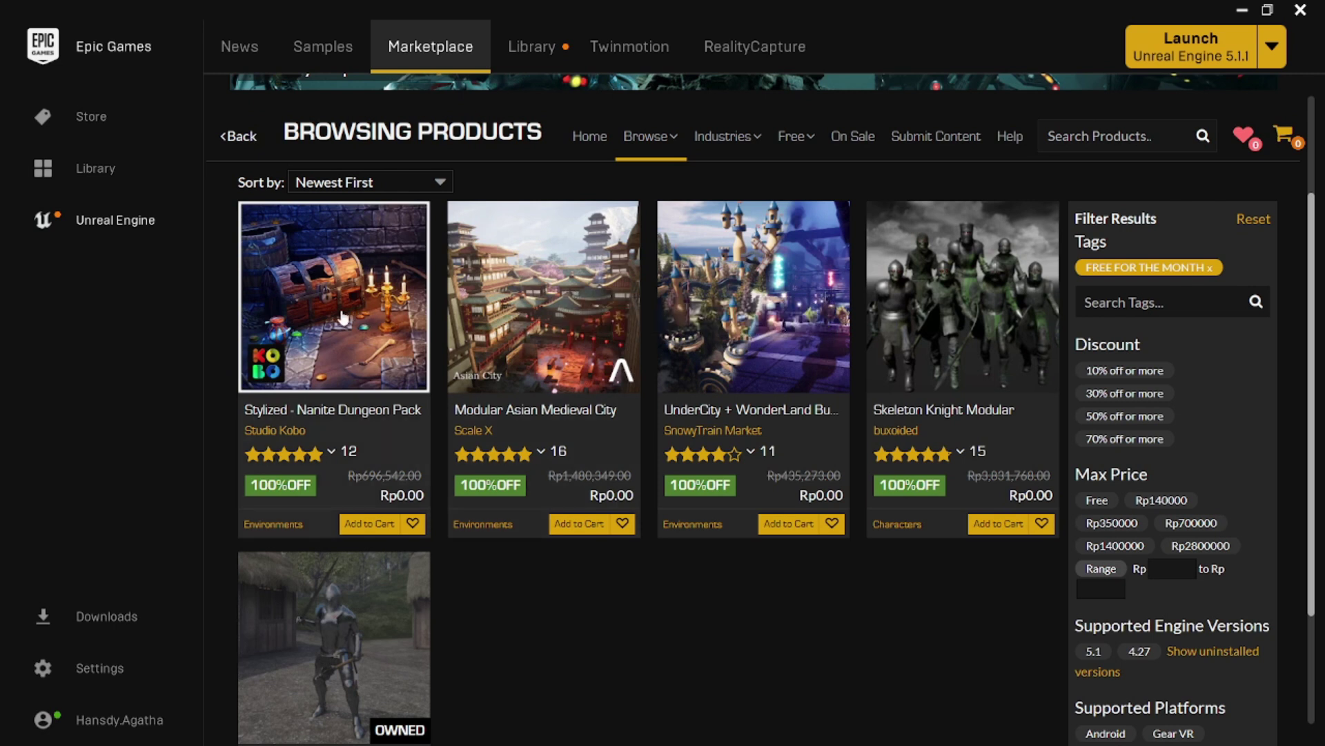
left_click(342, 316)
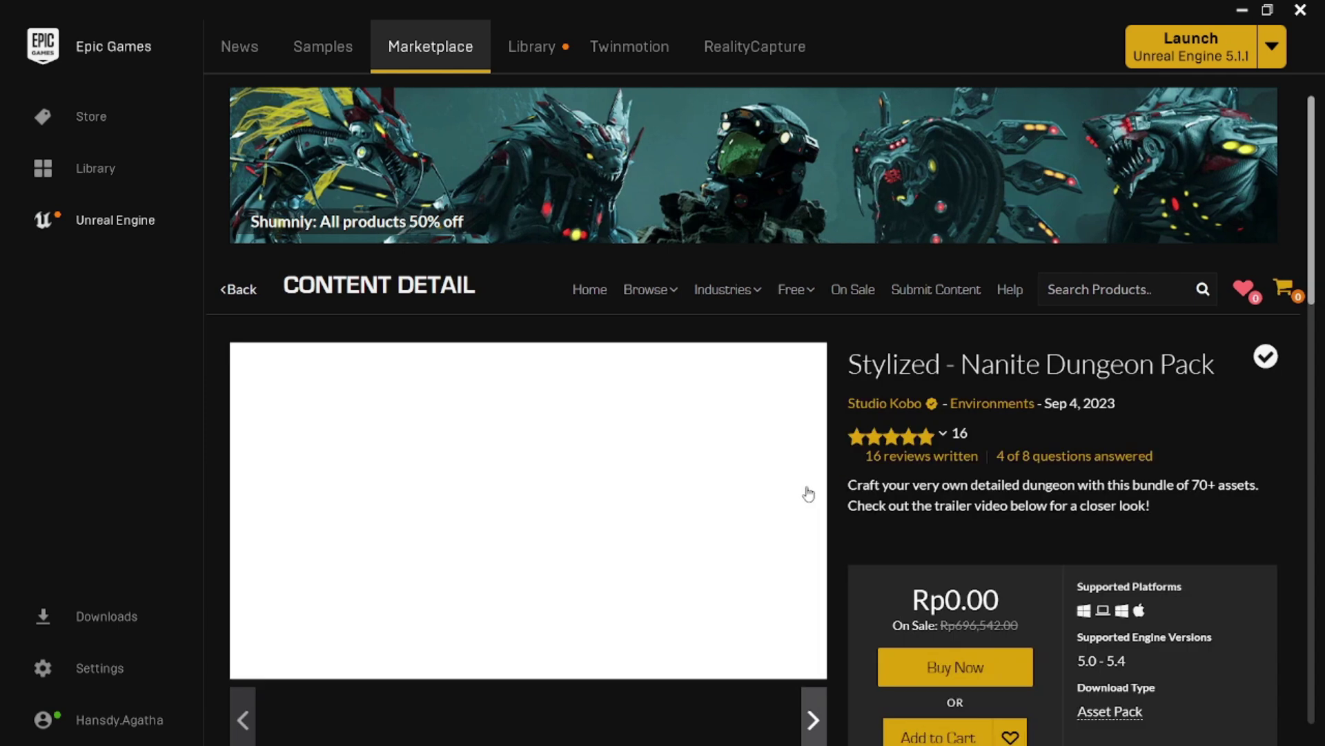
scroll(759, 490, "down", 3)
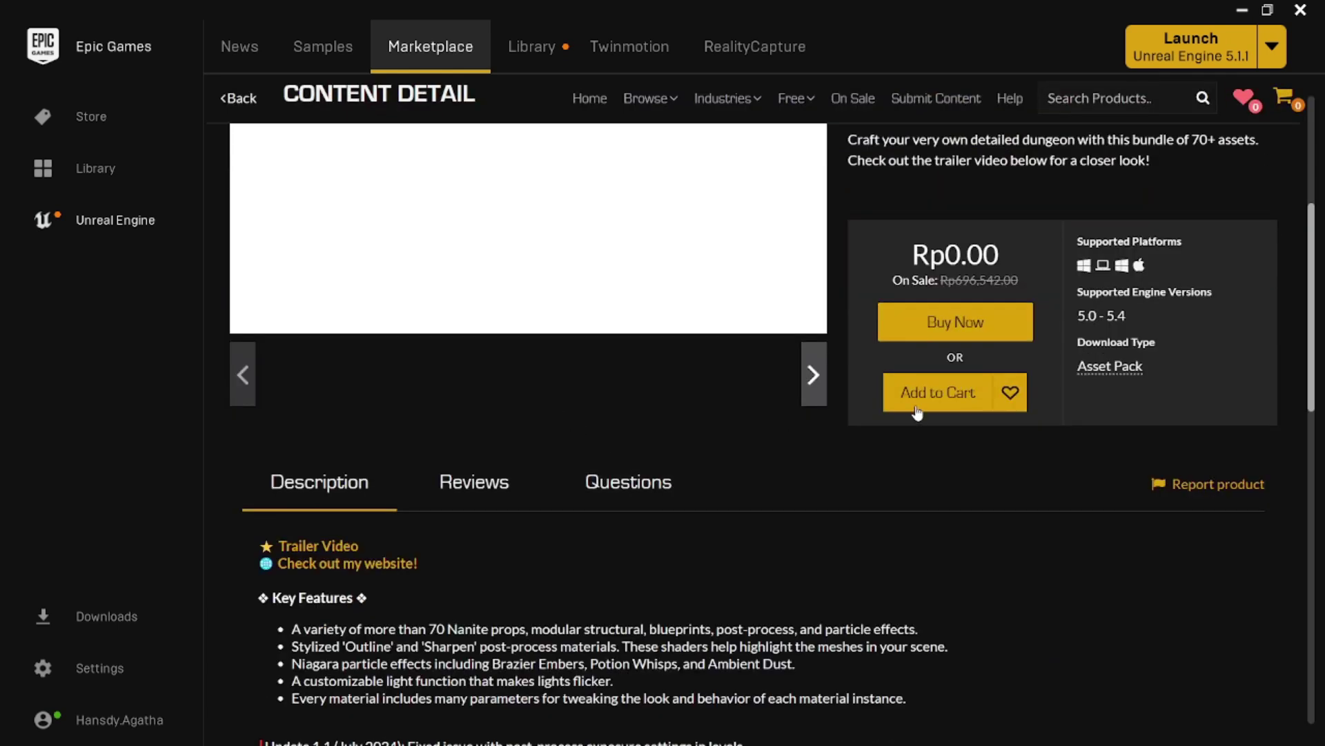
scroll(793, 449, "up", 3)
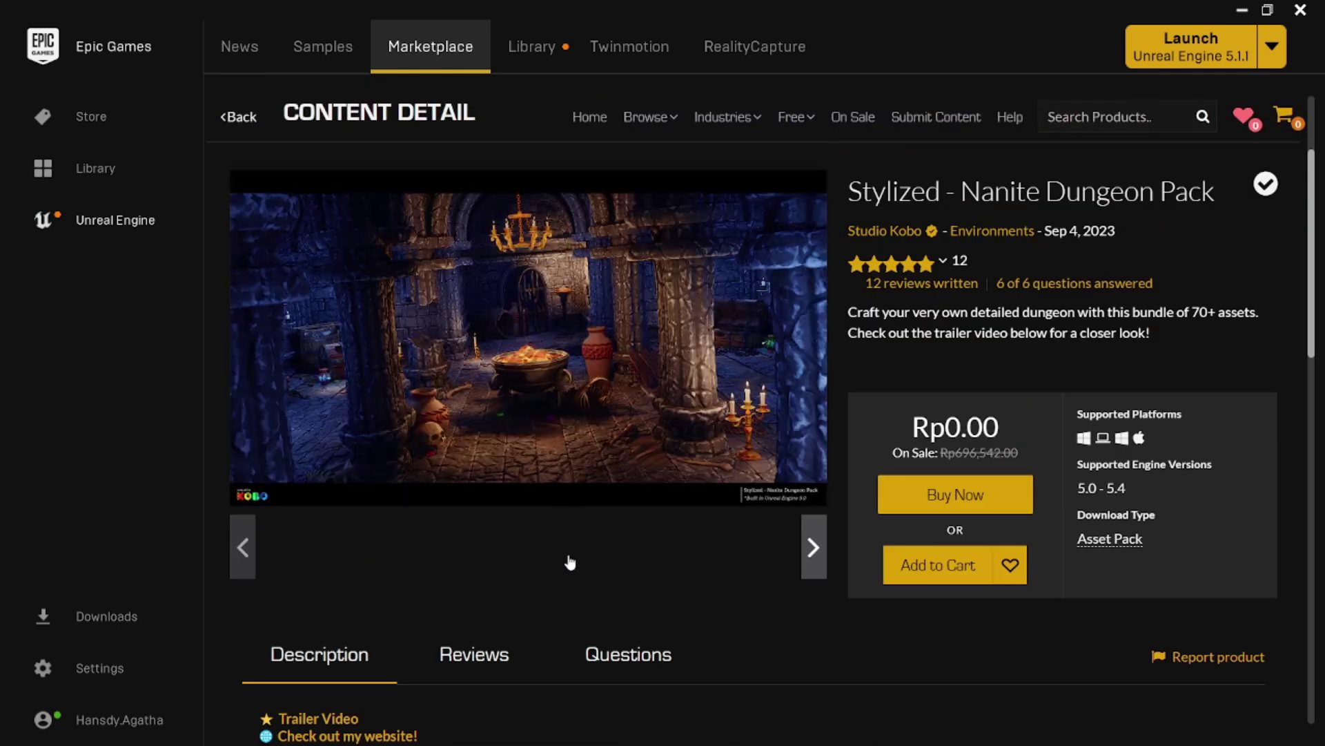
left_click(234, 116)
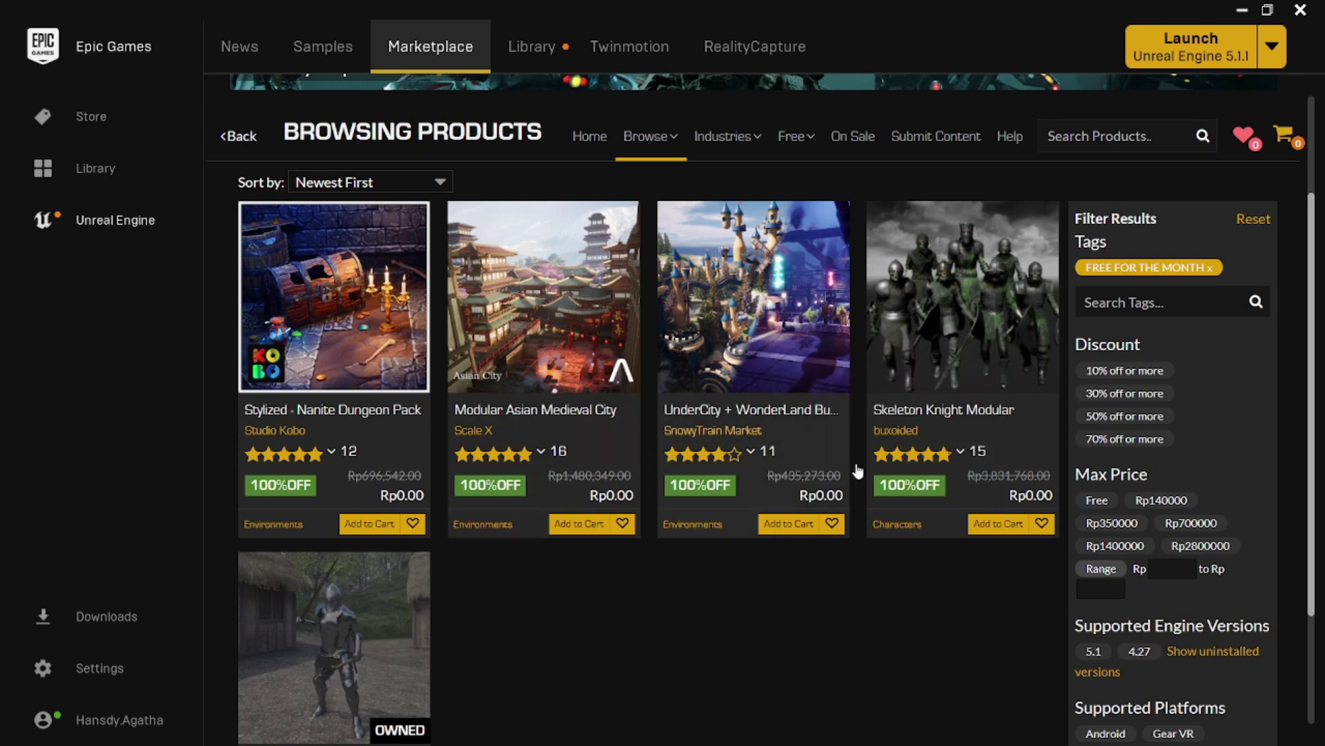
scroll(760, 456, "up", 2)
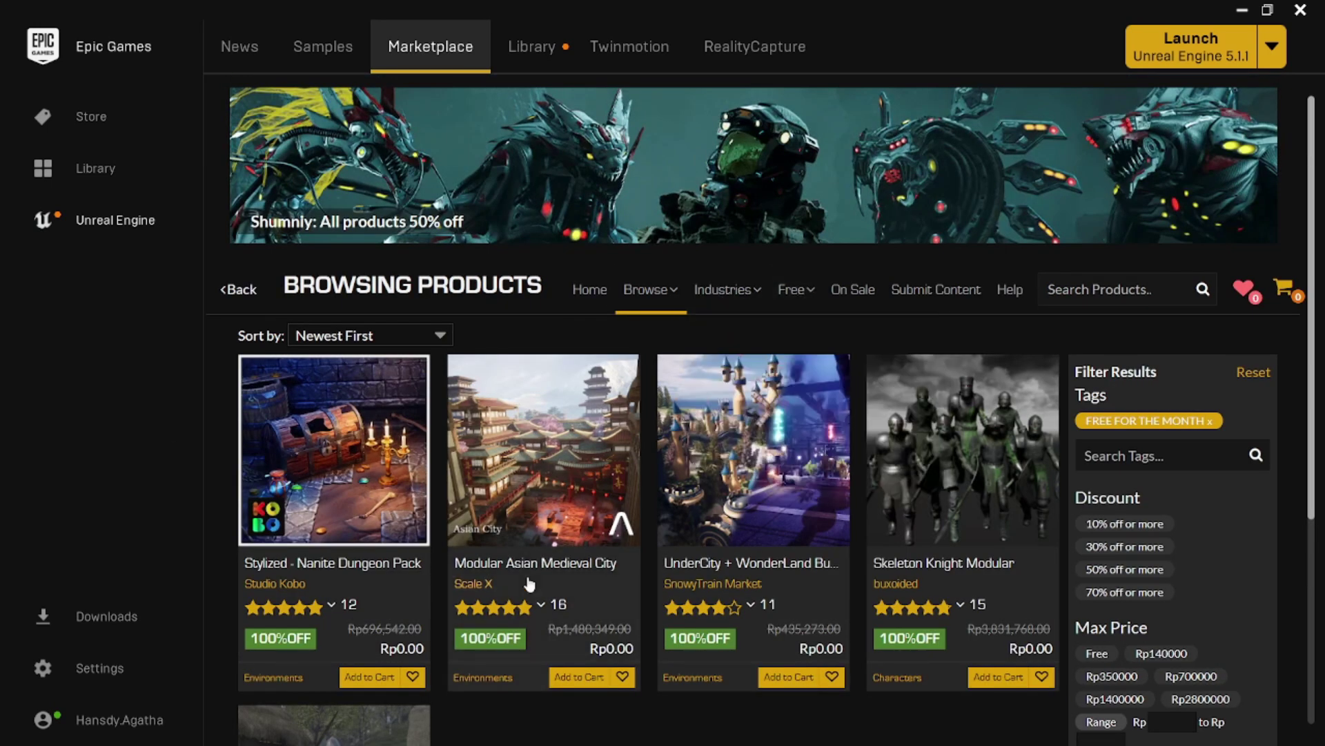
scroll(529, 585, "down", 3)
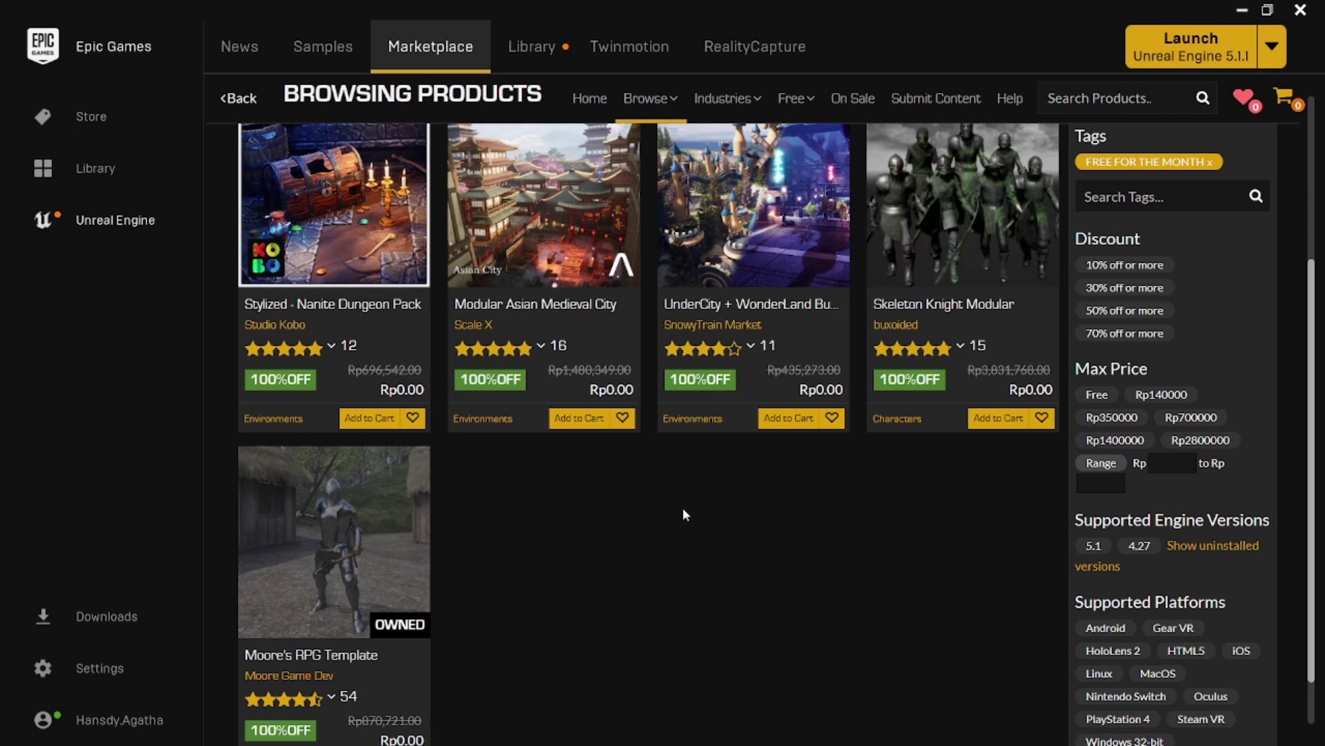
scroll(683, 514, "up", 2)
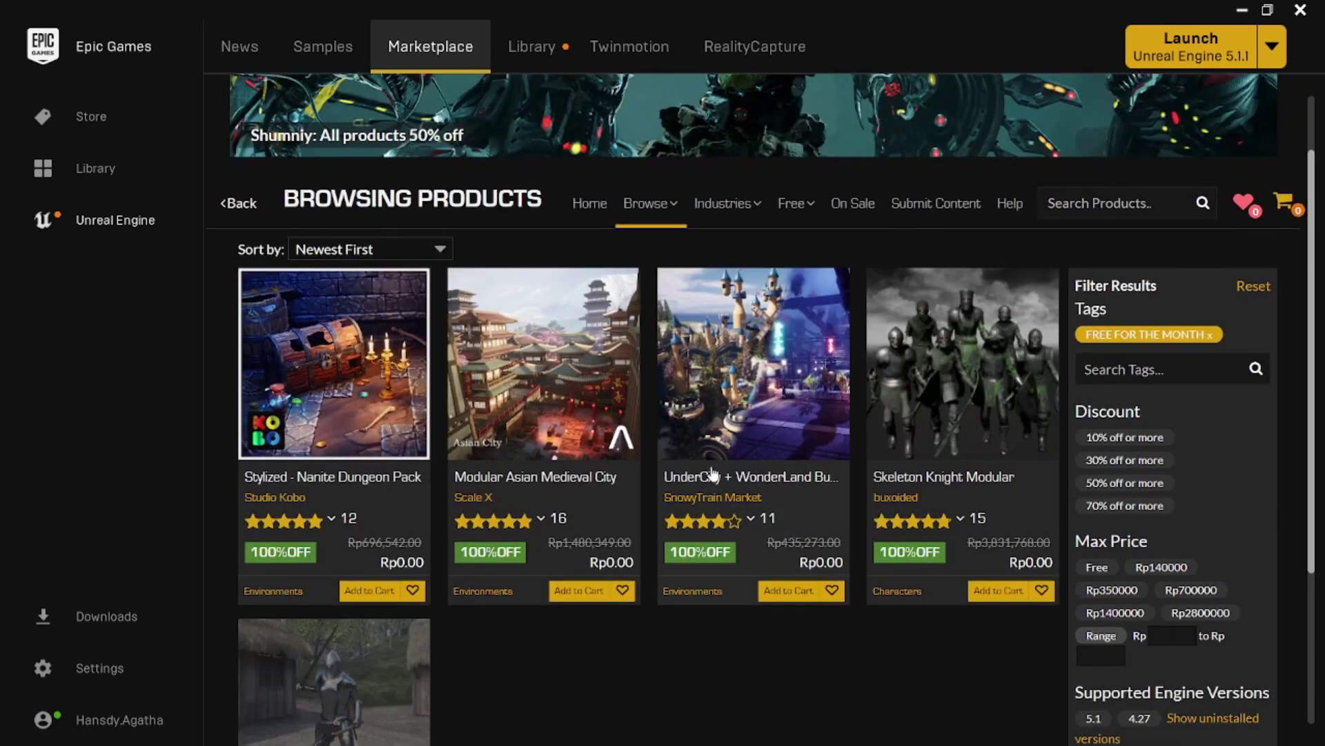
scroll(707, 468, "down", 3)
scroll(668, 474, "down", 1)
scroll(668, 474, "up", 3)
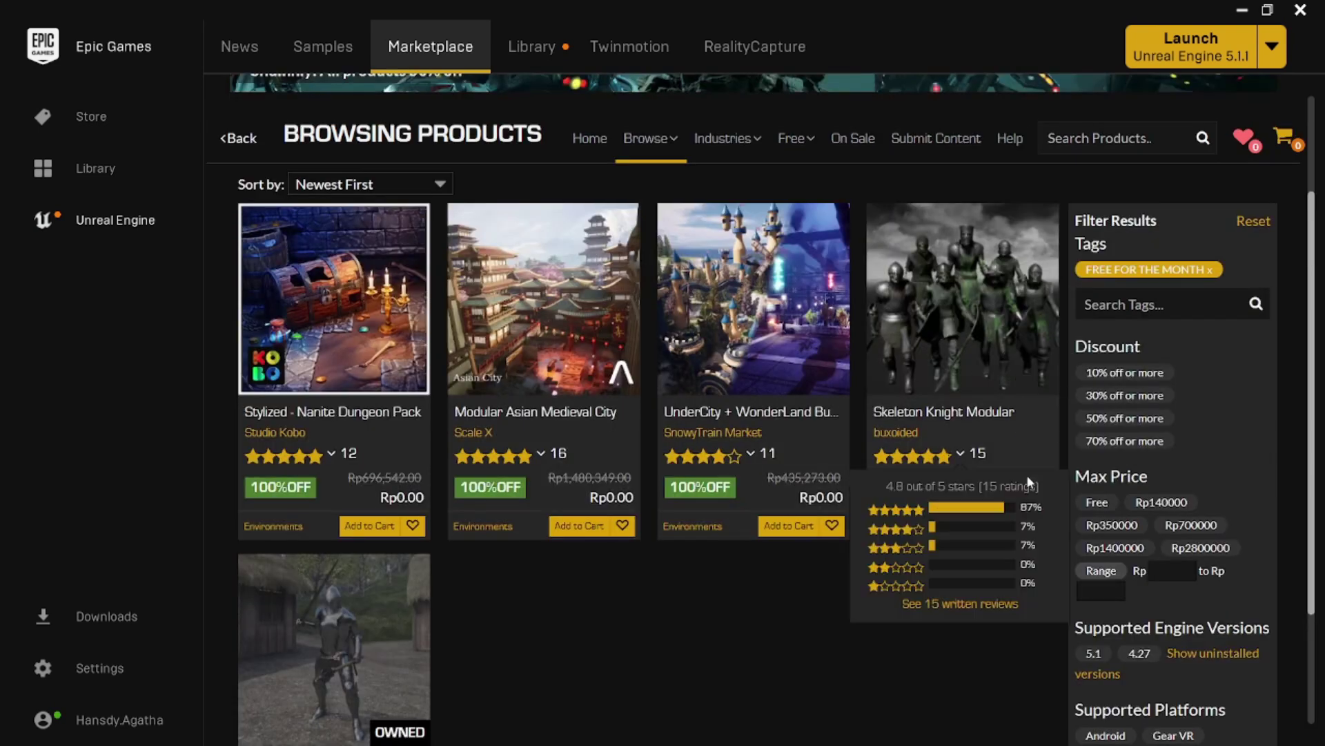
scroll(656, 397, "down", 2)
scroll(625, 465, "up", 4)
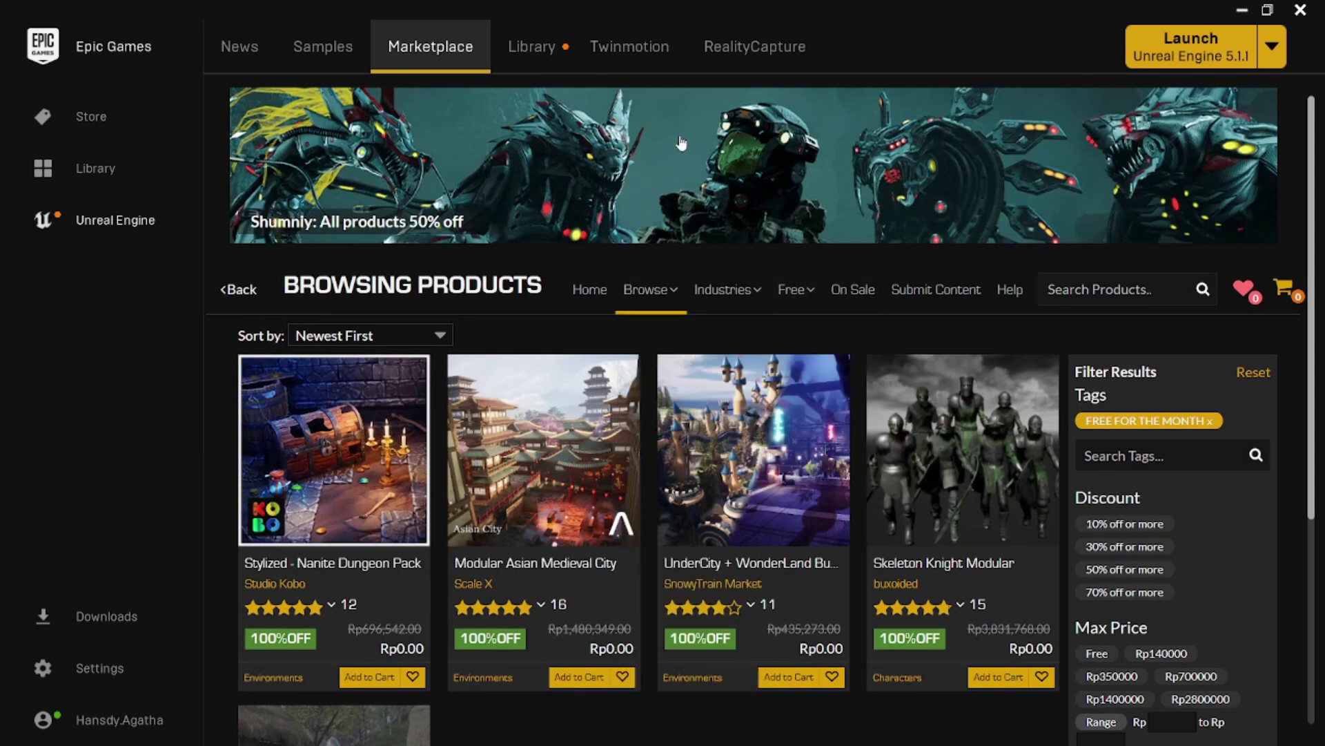
Scroll through the Library vault's owned packs, such as Clouds & Skies and Cyberpunk Outskirts.
left_click(553, 64)
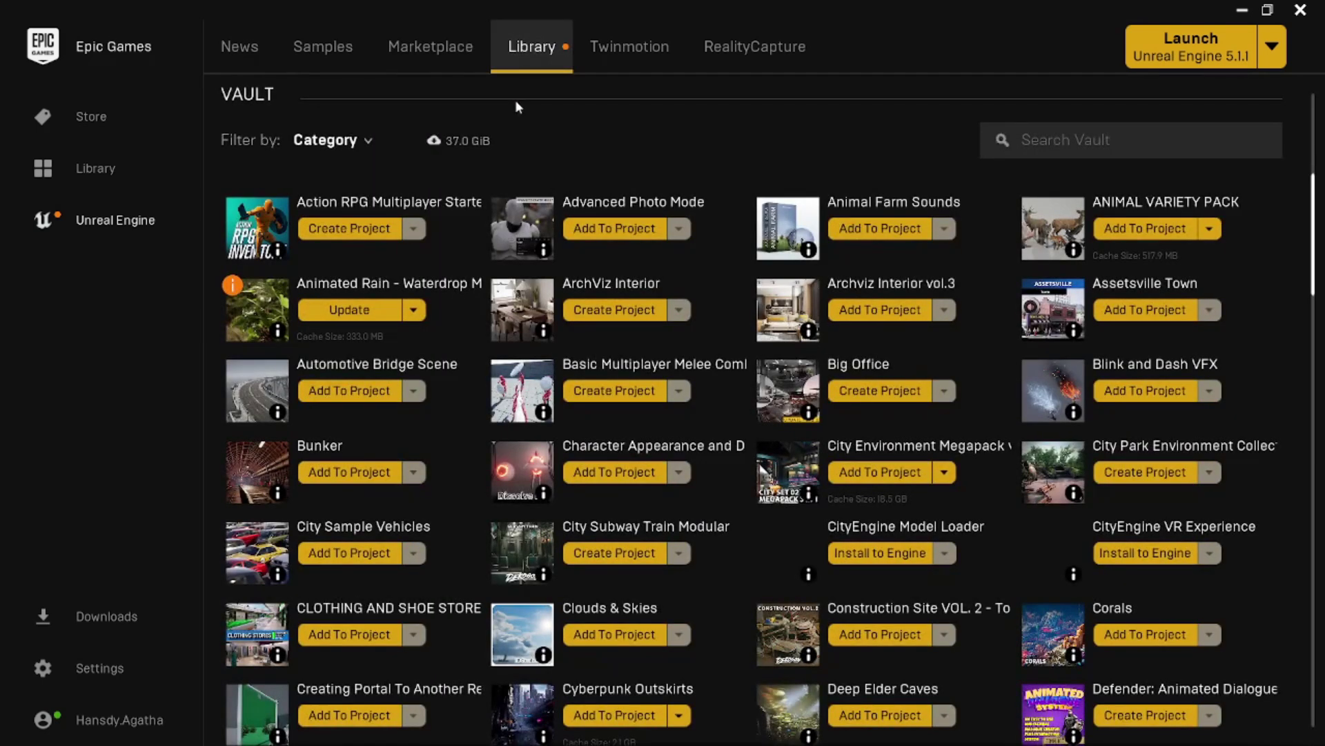
scroll(539, 207, "down", 4)
scroll(530, 344, "down", 4)
scroll(525, 345, "down", 1)
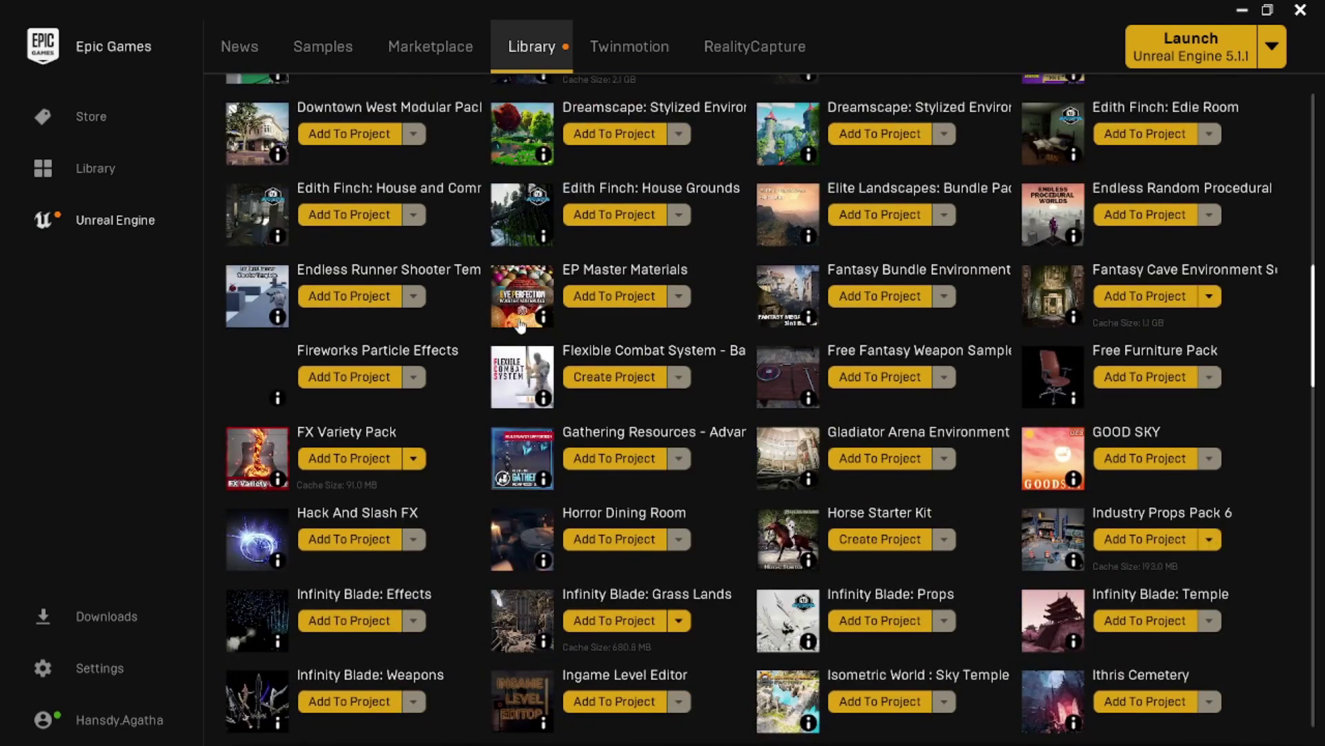
scroll(469, 428, "down", 2)
scroll(412, 538, "down", 3)
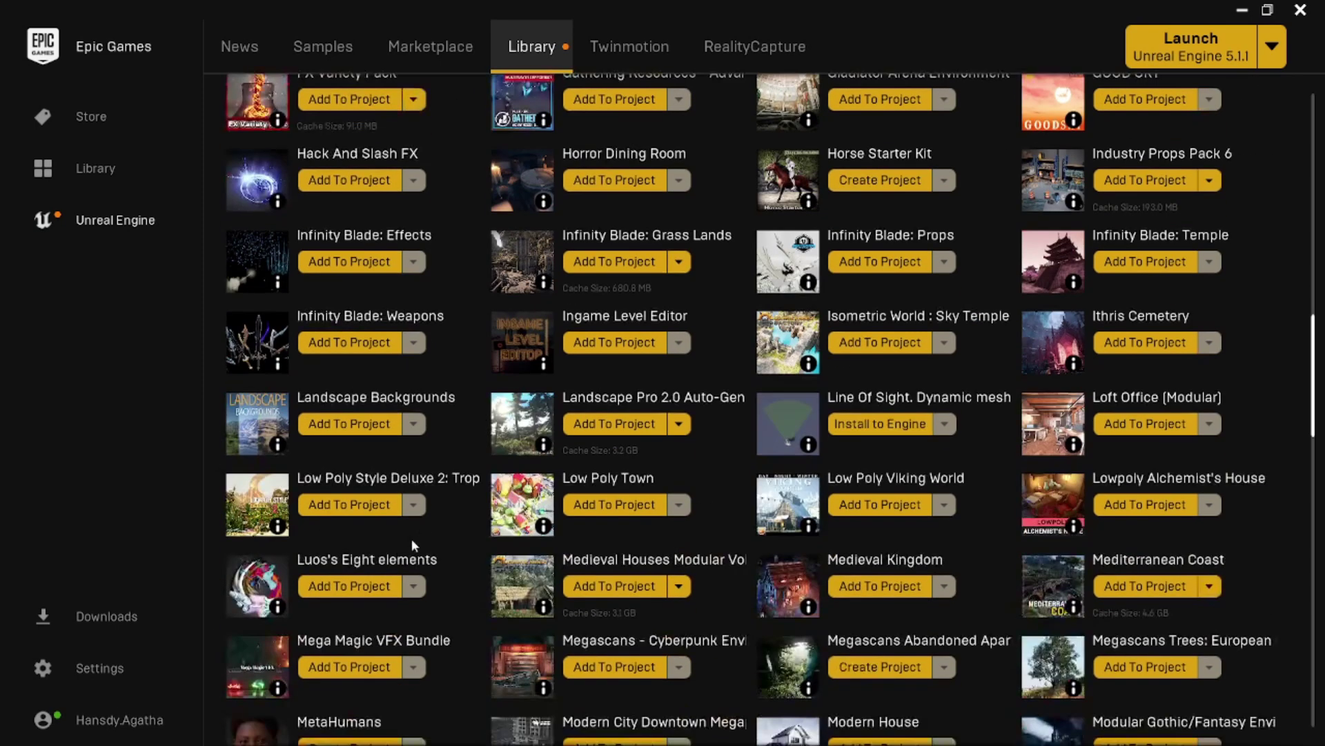
scroll(393, 540, "down", 3)
scroll(407, 497, "down", 2)
scroll(380, 539, "down", 3)
scroll(376, 540, "down", 2)
scroll(355, 535, "down", 4)
scroll(453, 537, "up", 3)
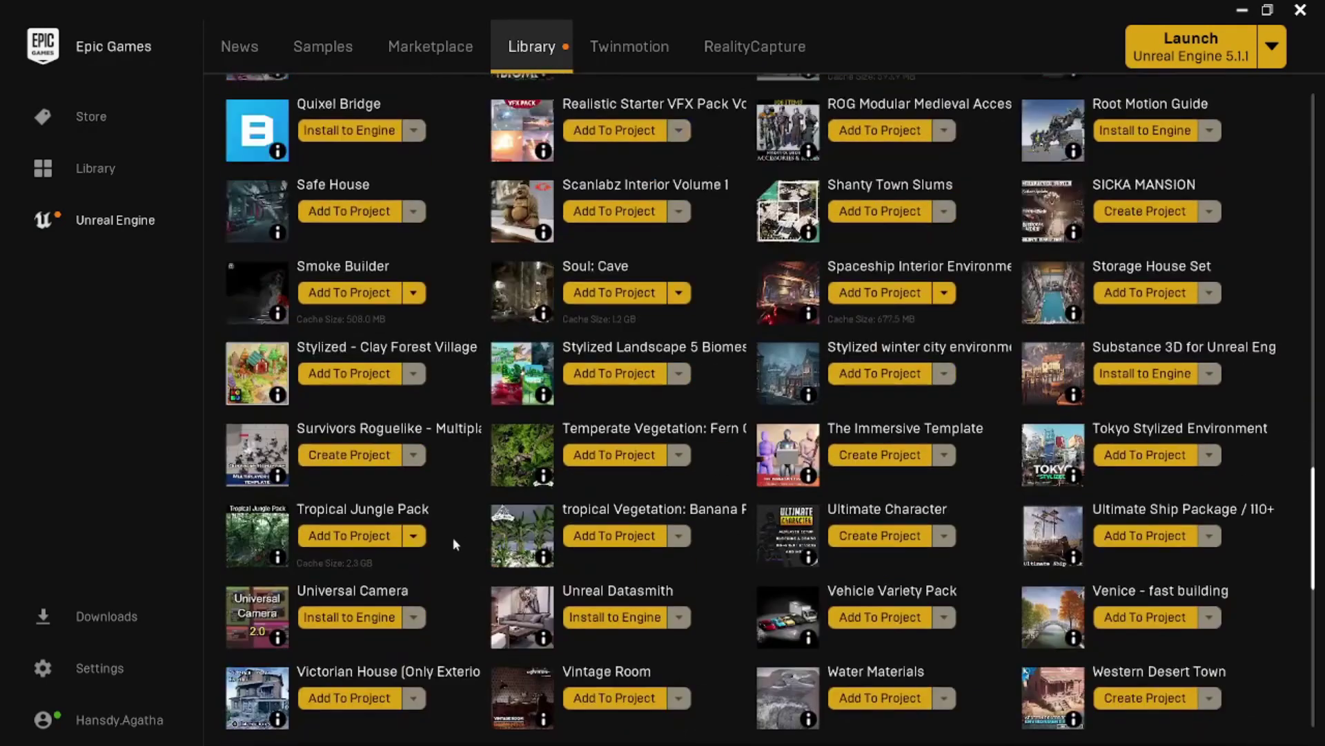
scroll(499, 543, "up", 4)
scroll(498, 544, "up", 3)
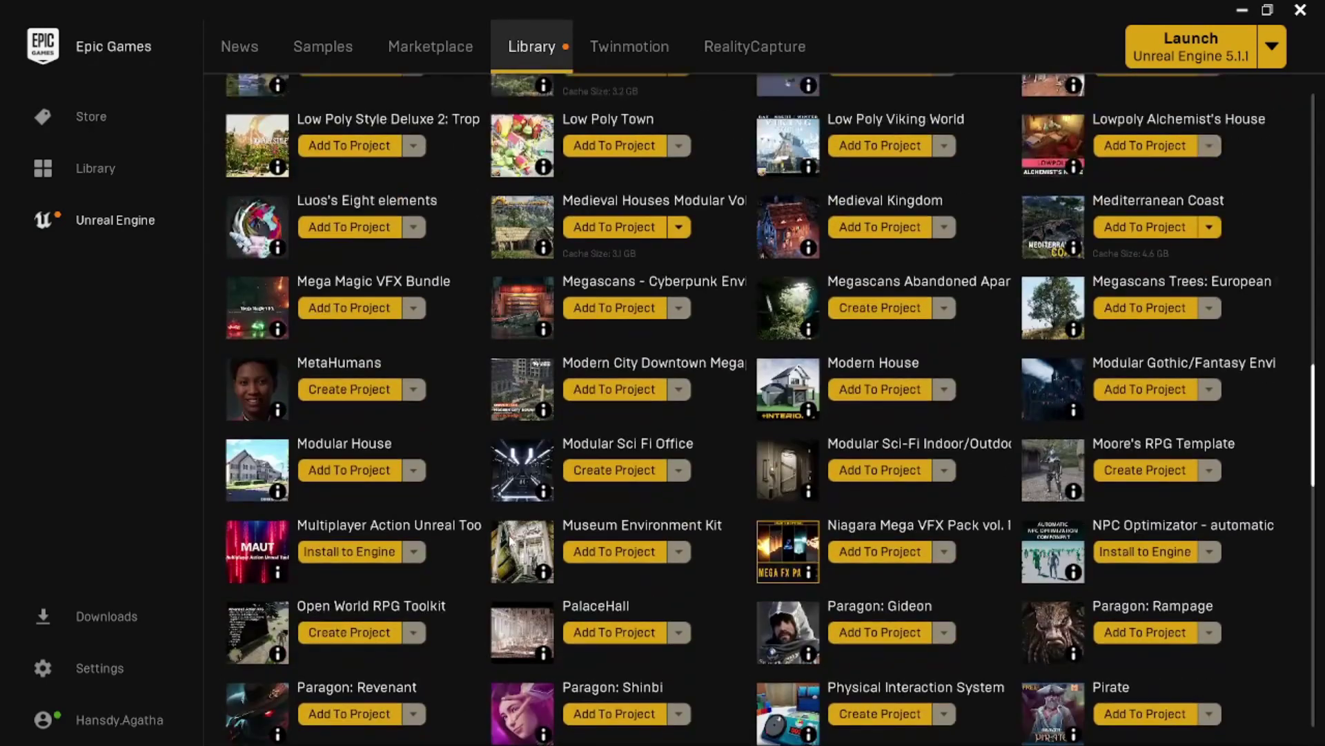
scroll(852, 489, "up", 3)
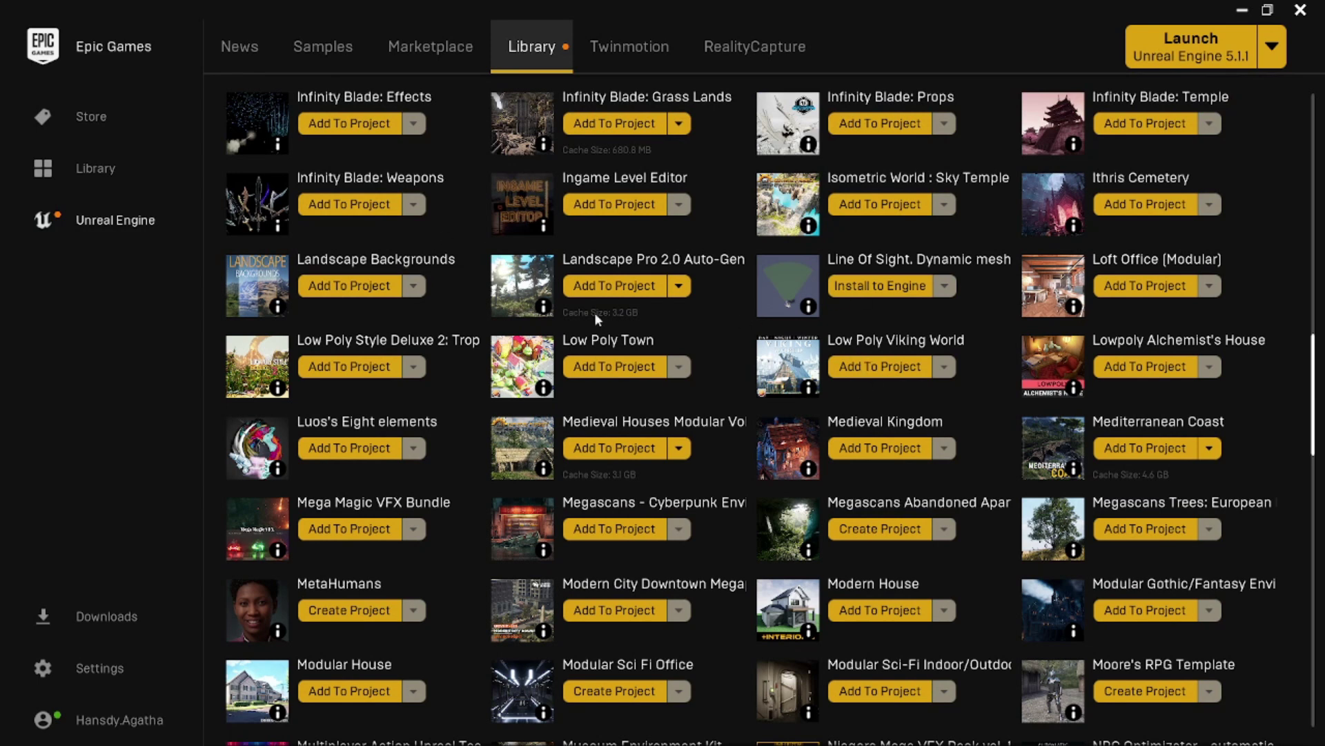
scroll(594, 312, "up", 3)
scroll(593, 328, "up", 1)
scroll(593, 345, "up", 2)
scroll(591, 364, "up", 2)
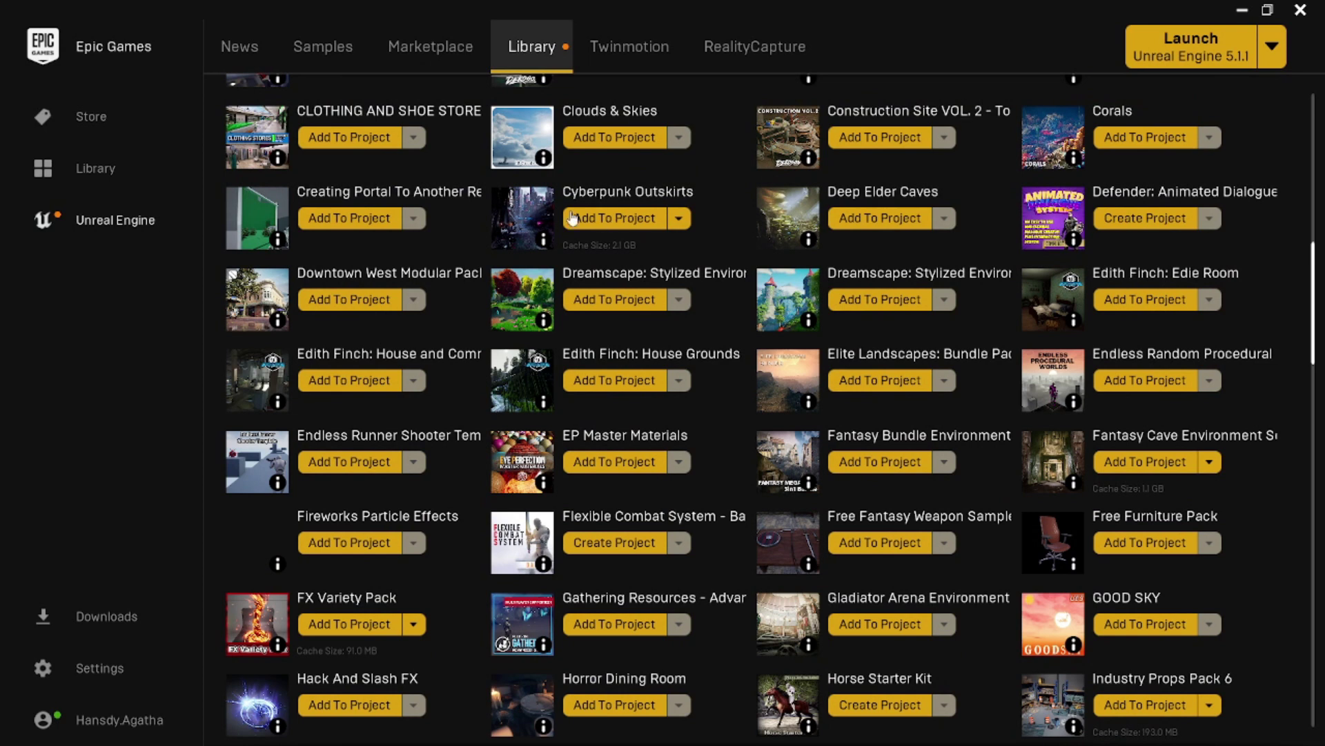
scroll(454, 447, "up", 3)
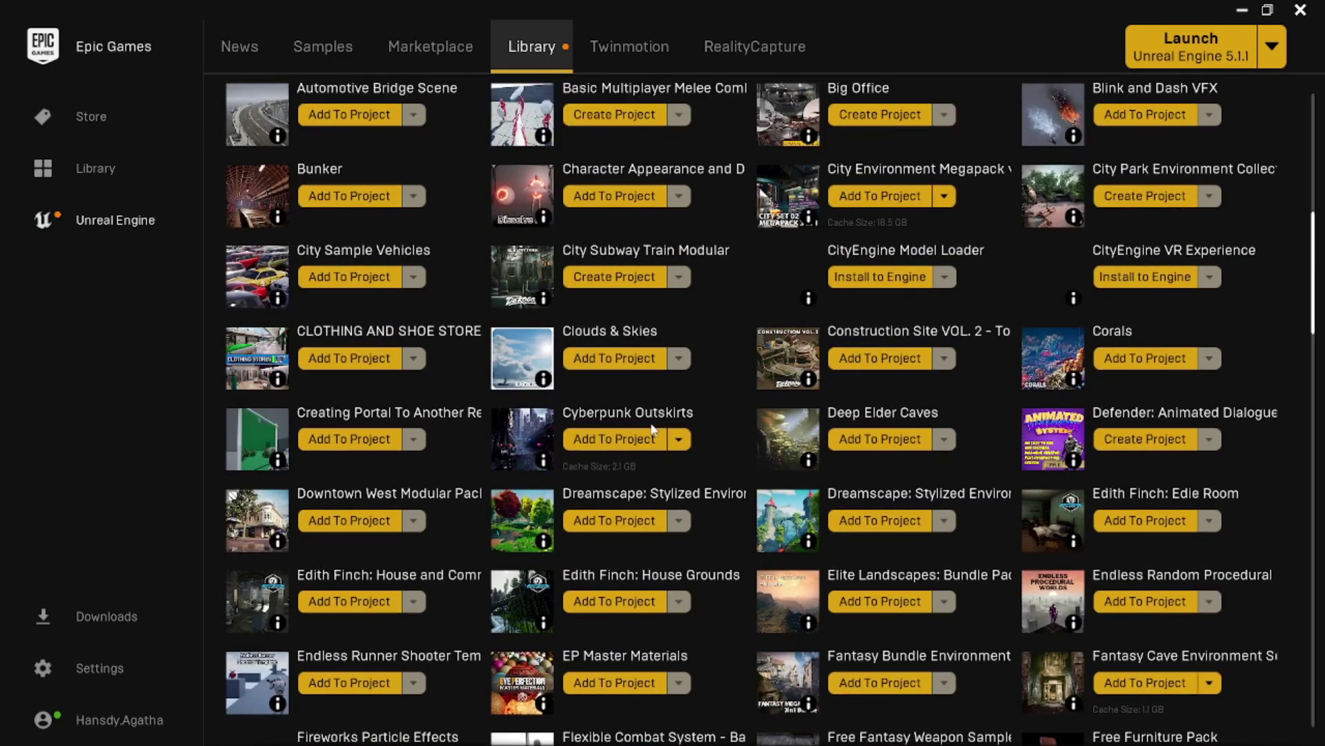
left_click(643, 449)
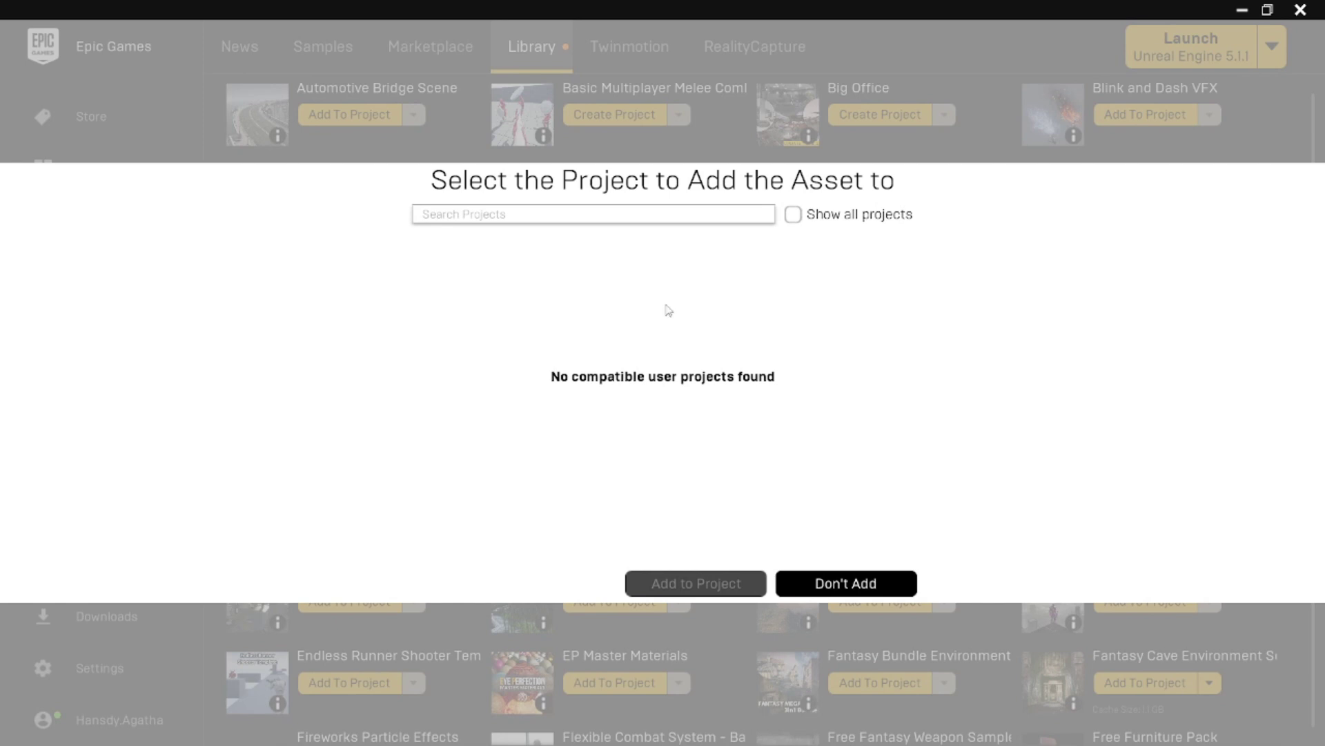
left_click(822, 222)
left_click(462, 331)
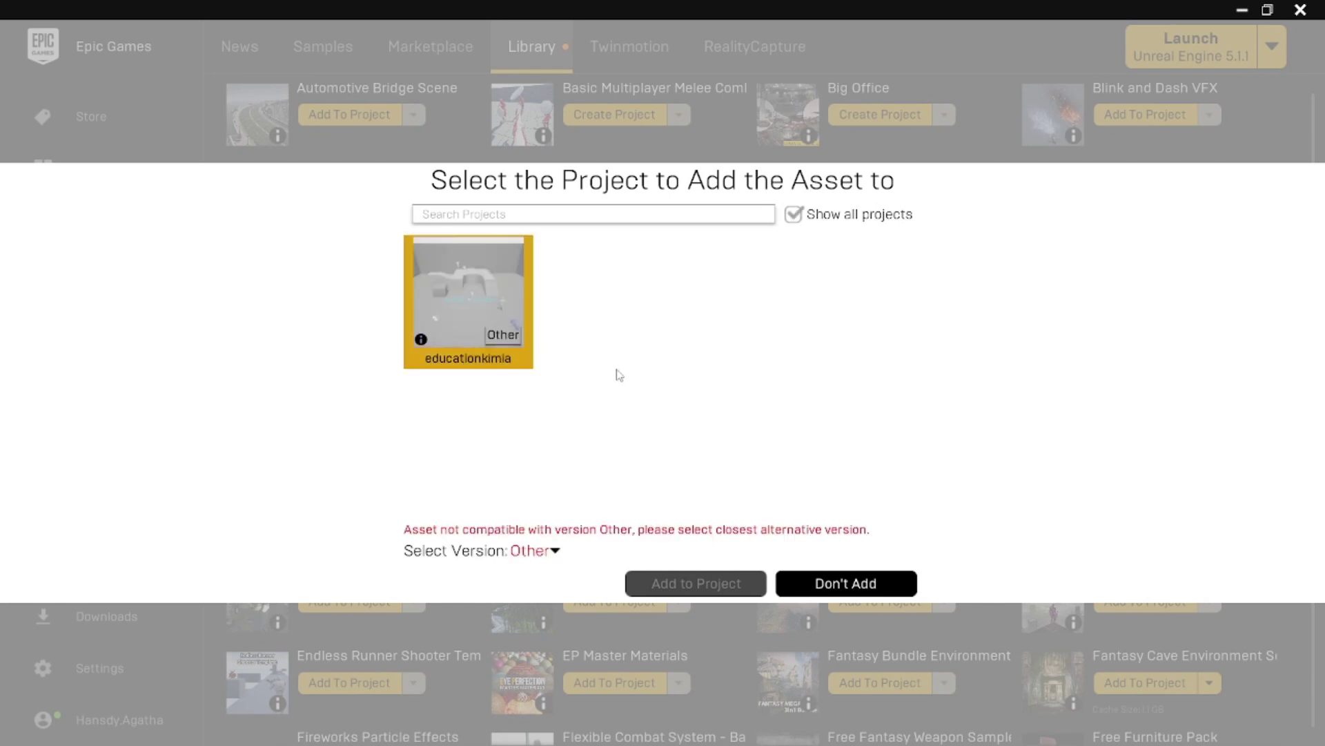
left_click(896, 589)
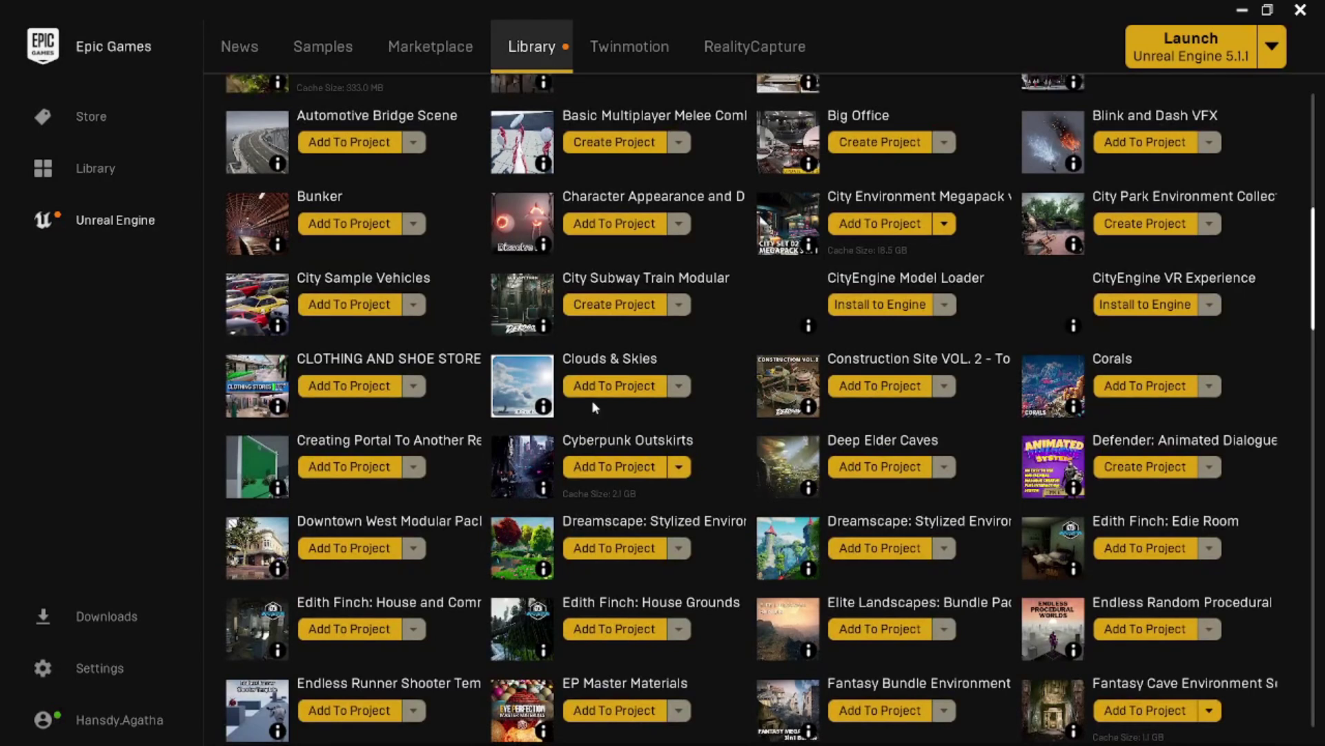
left_click(603, 437)
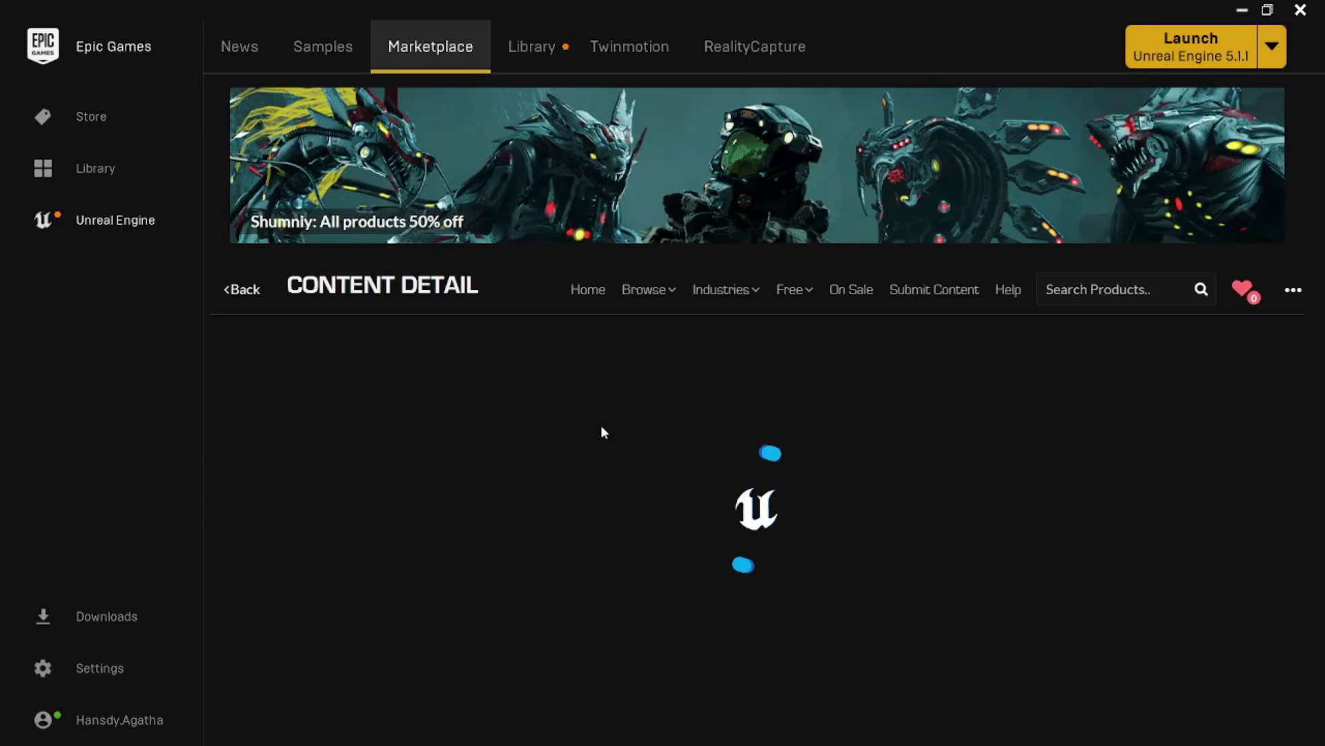
Confirm Cyberpunk Outskirts supports engine versions 5.1–5.4, then return to the Library tab.
scroll(601, 425, "down", 3)
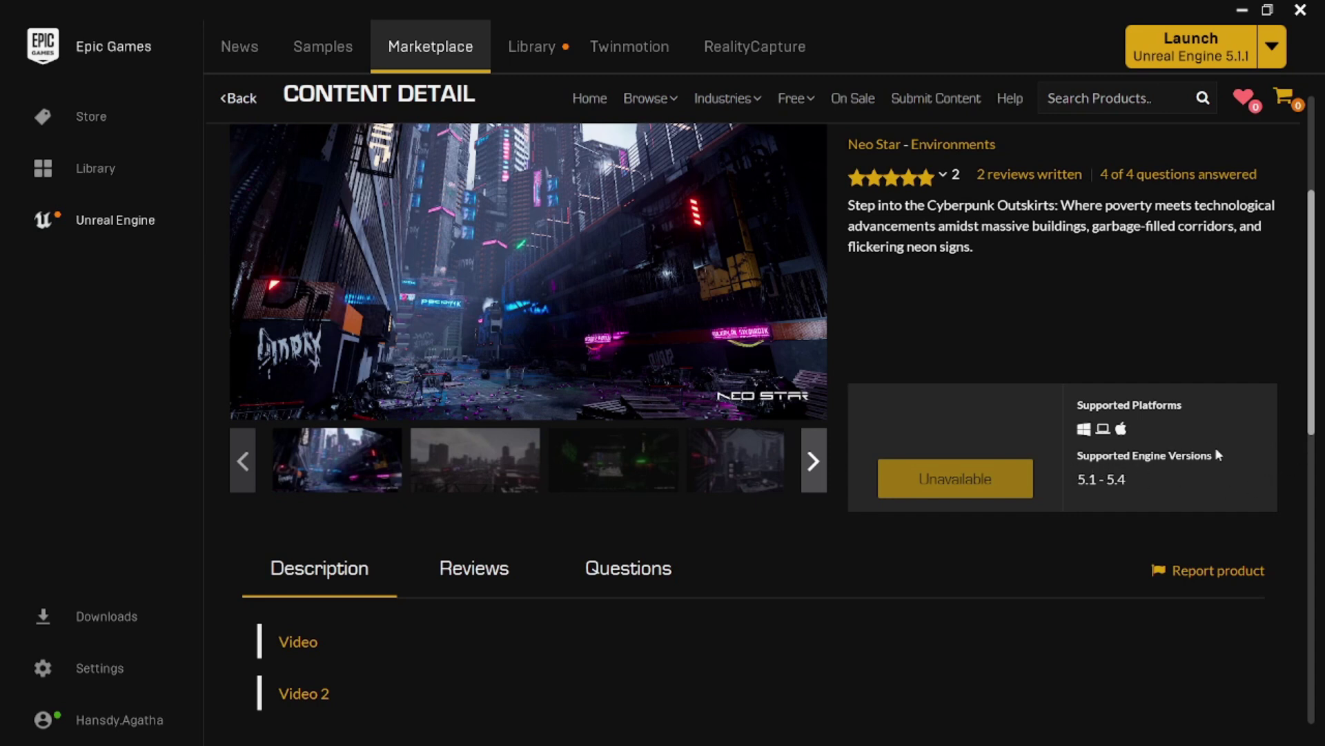
left_click_drag(1216, 453, 1110, 457)
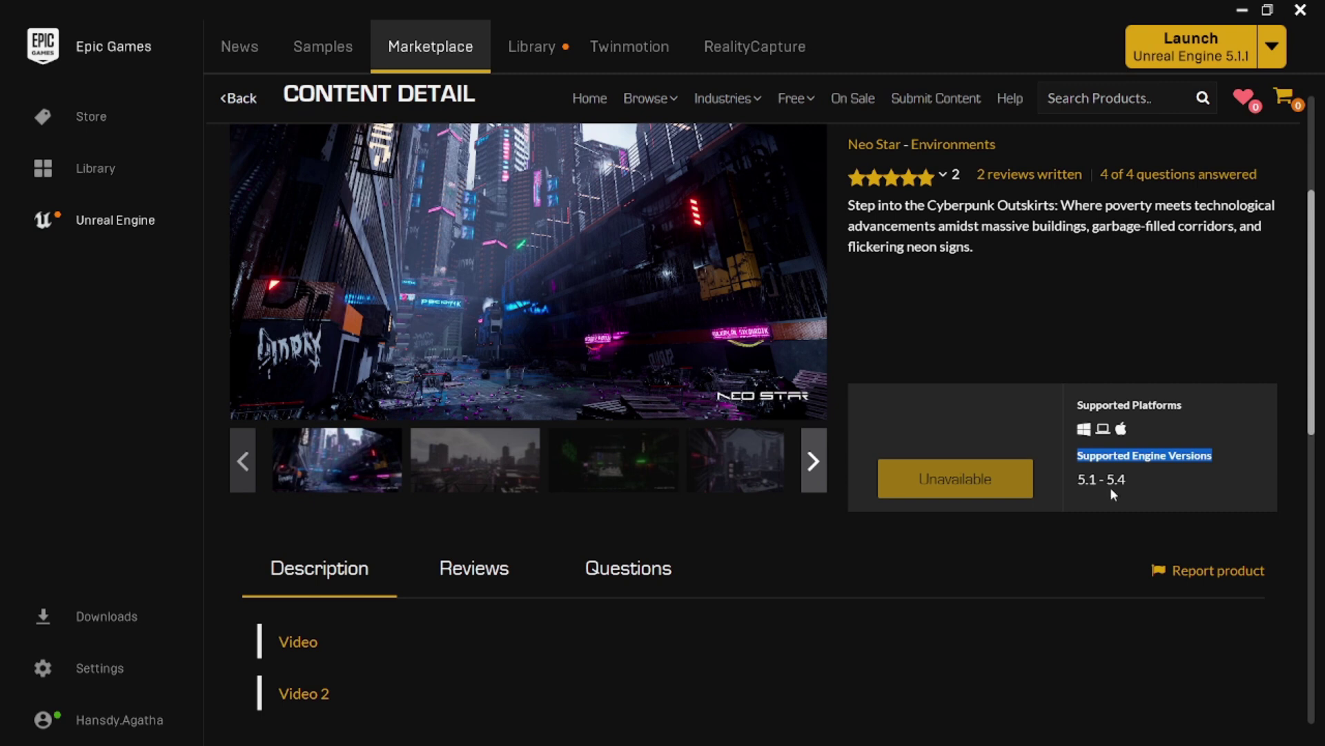
left_click(1122, 480)
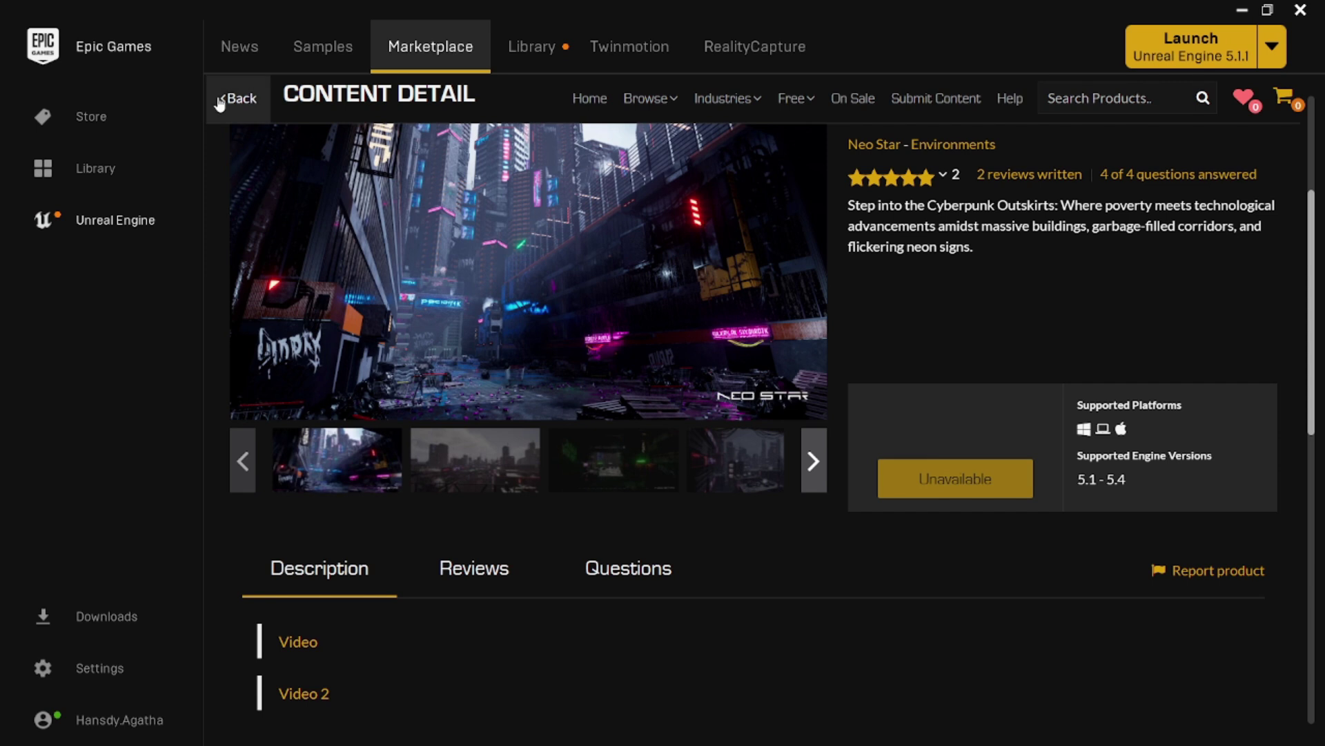
left_click(556, 38)
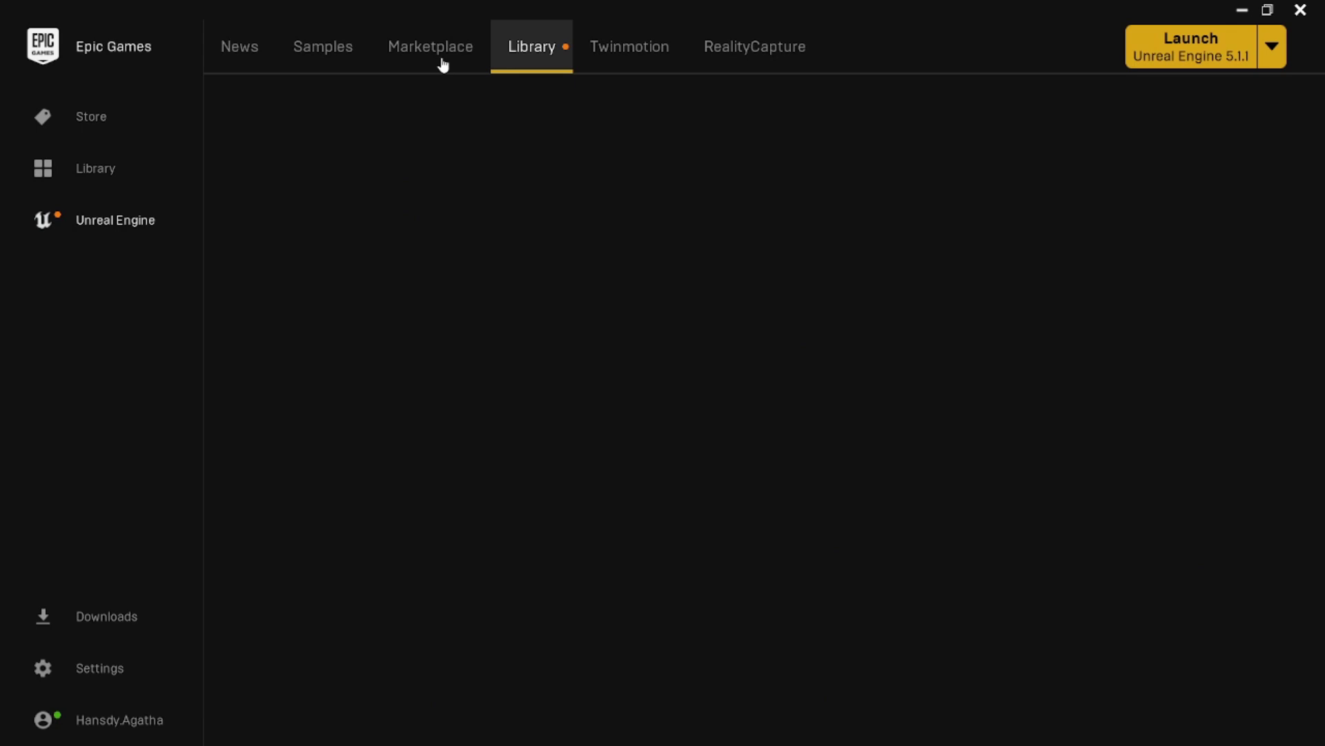
Filter the Marketplace to the Permanently Free Collection.
left_click(443, 65)
mouse_move(799, 289)
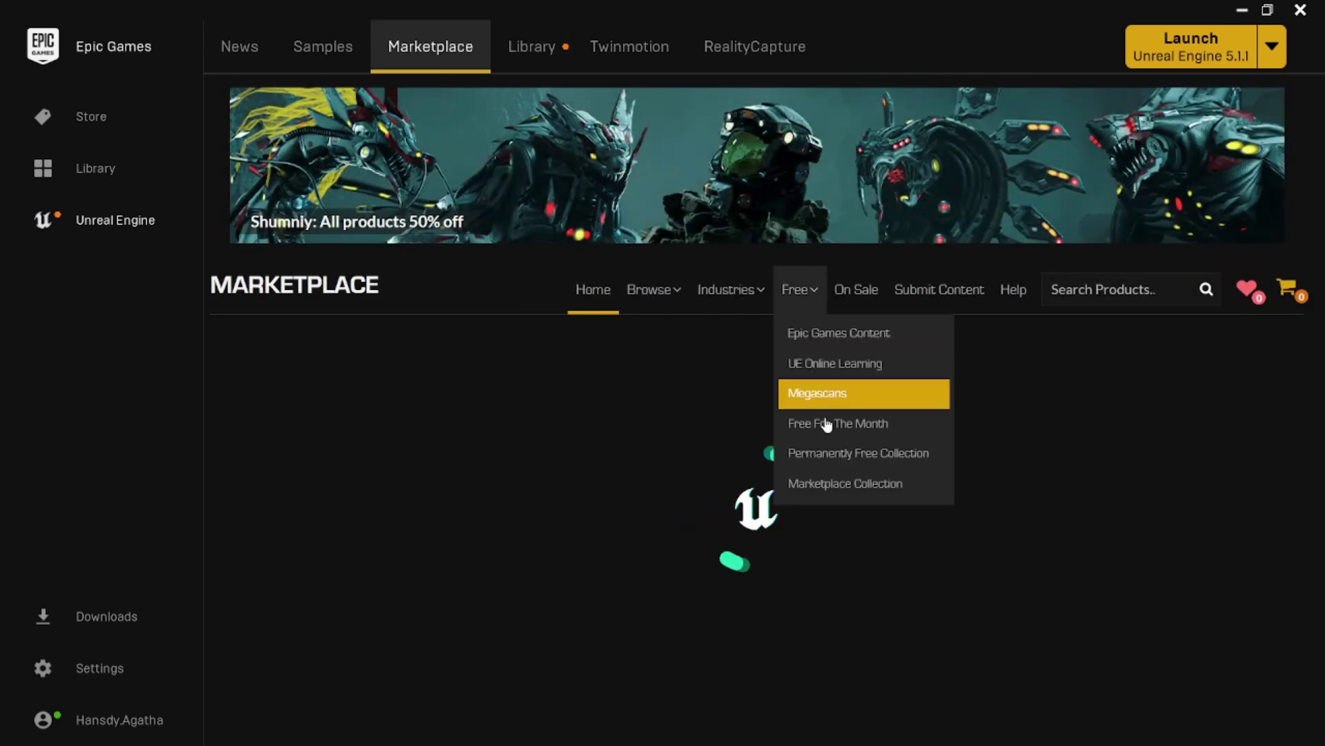
left_click(836, 454)
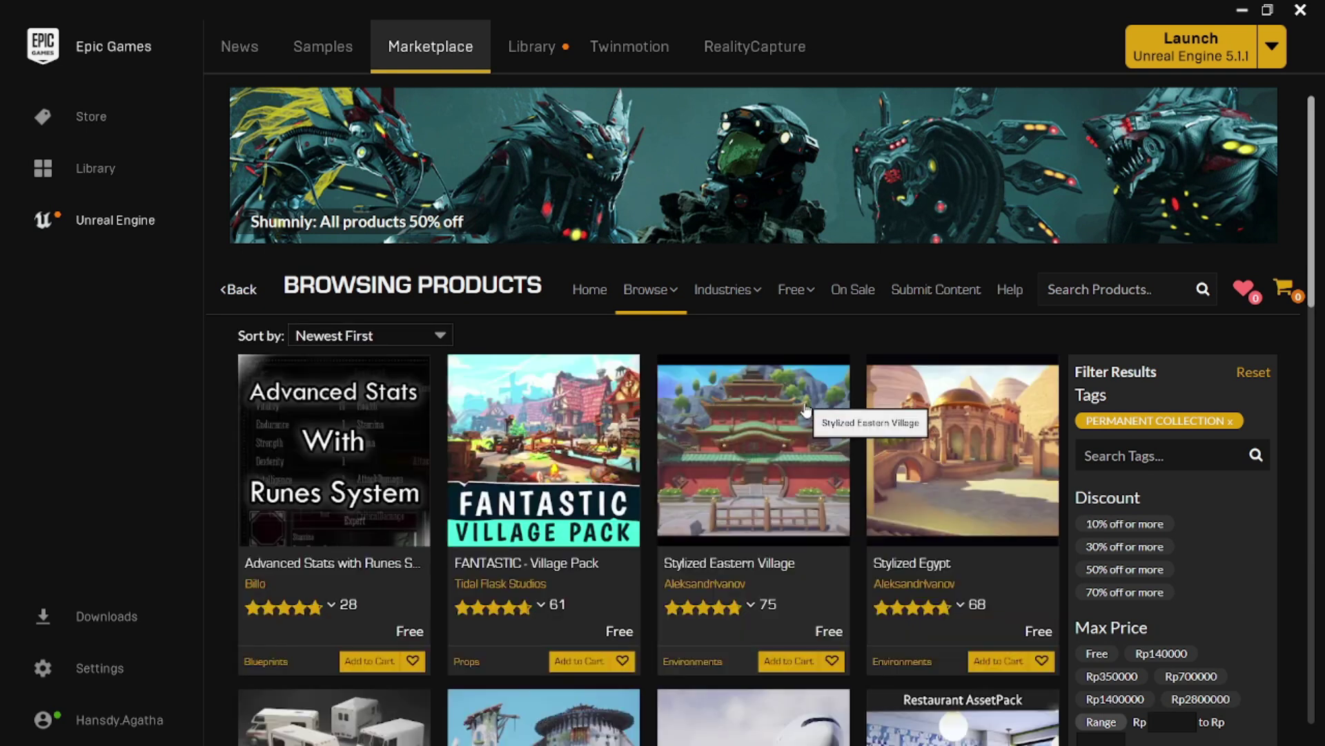
Scroll down through the first page of the 103 permanently free results.
scroll(805, 409, "down", 1)
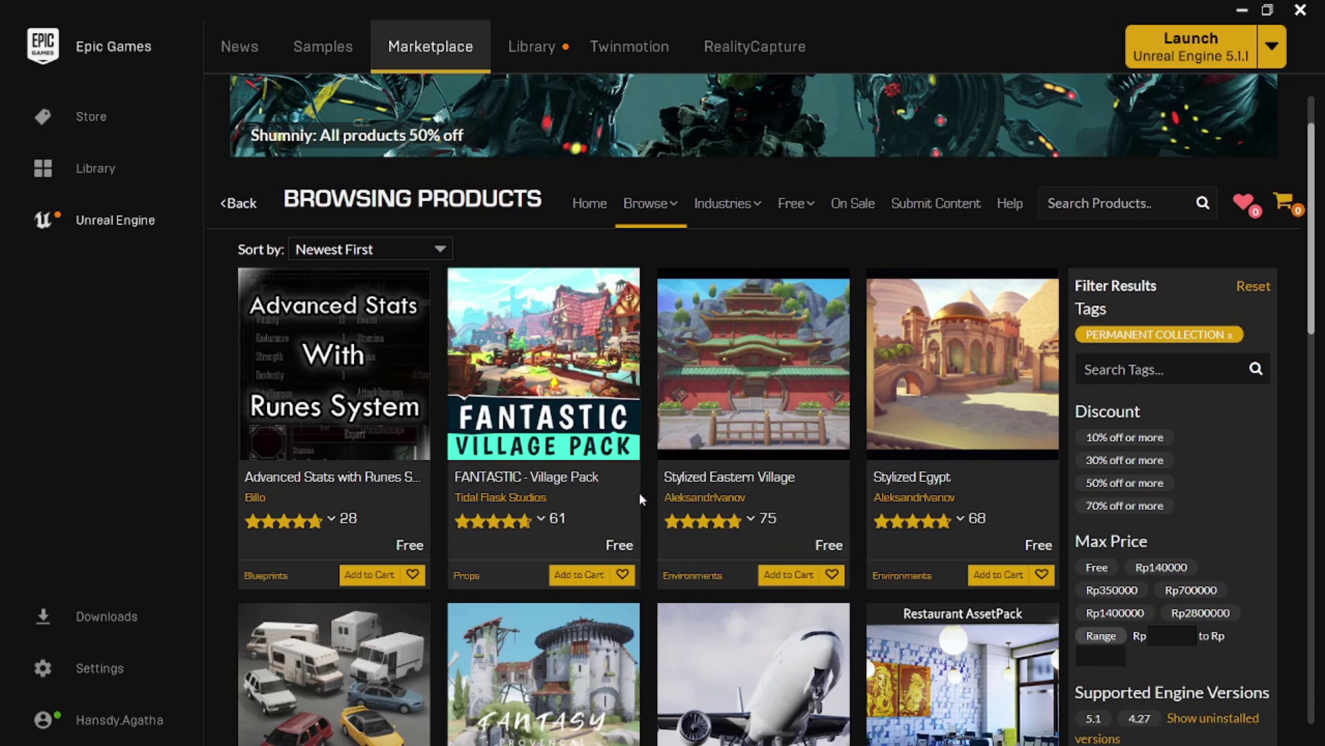
scroll(701, 497, "down", 7)
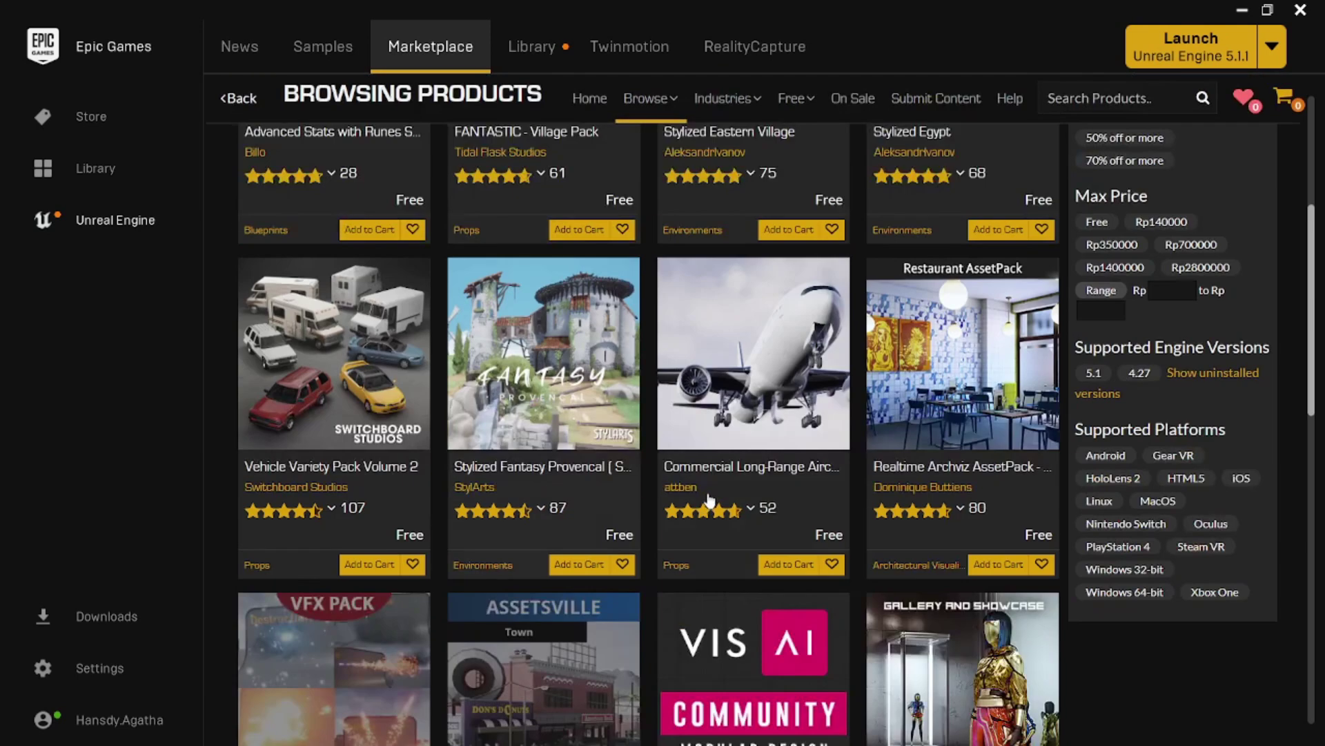
scroll(697, 498, "down", 4)
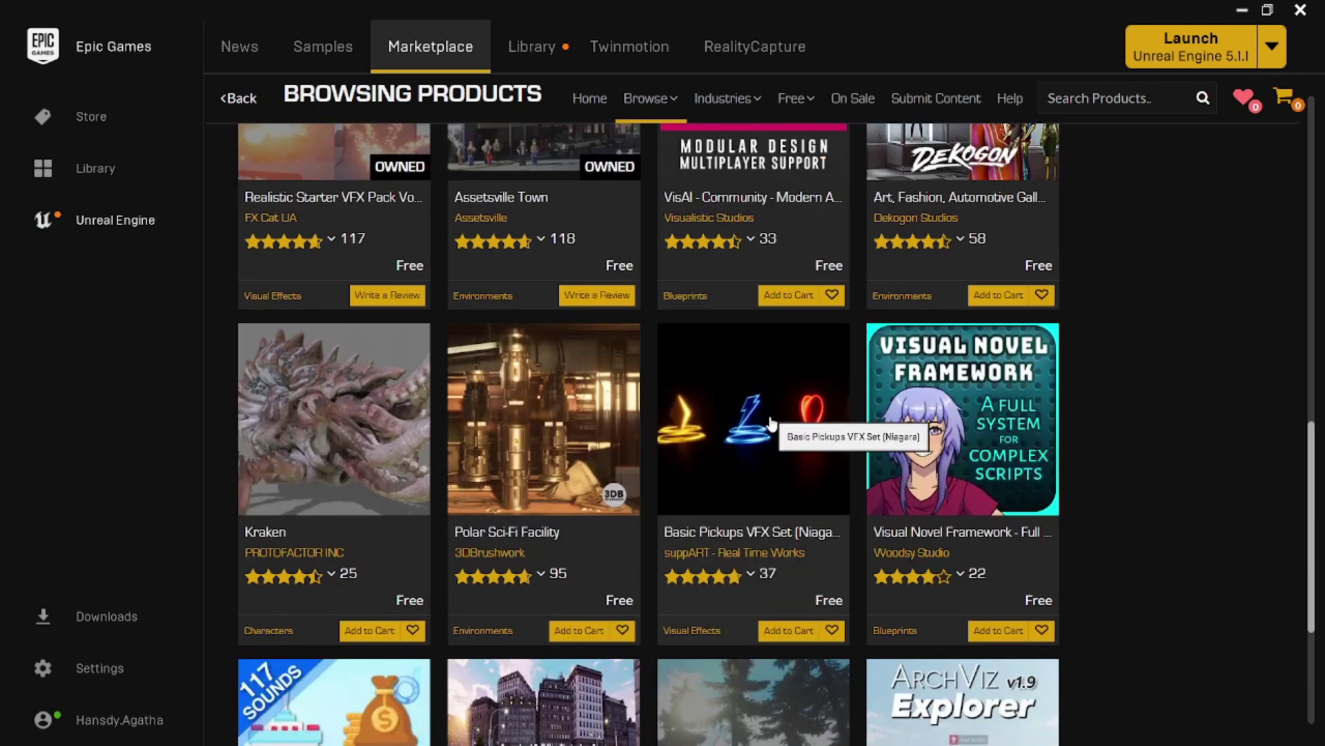
mouse_move(778, 622)
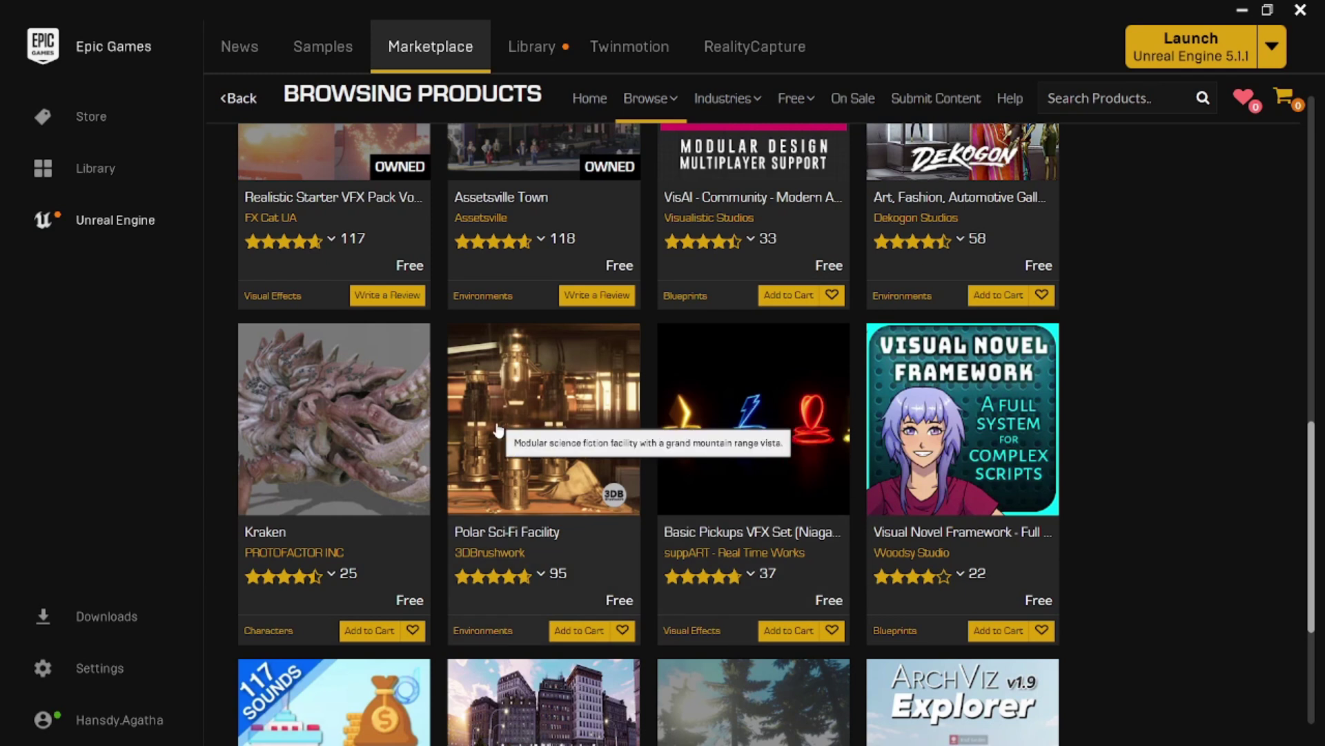
scroll(529, 457, "down", 2)
scroll(528, 457, "down", 2)
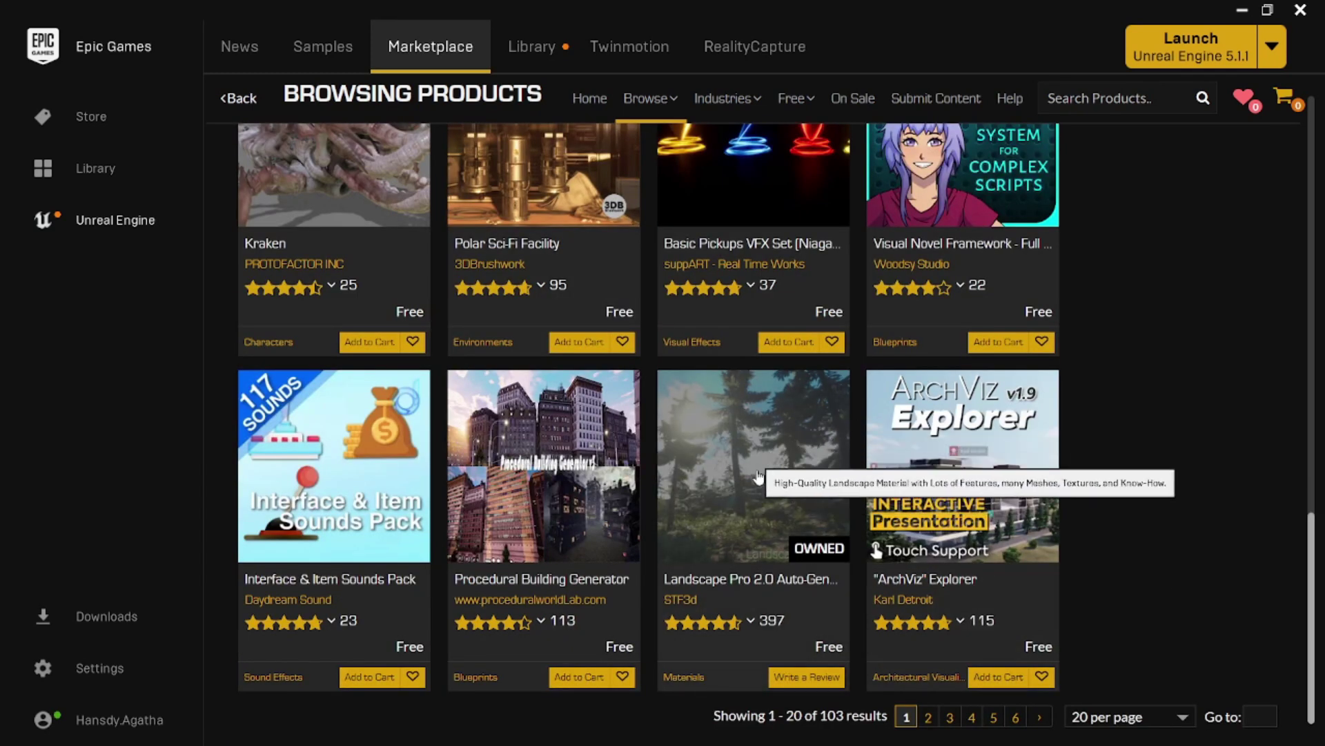
Open the Landscape Pro 2.0 product page and view its first gallery images, up to the lake scene.
left_click(759, 432)
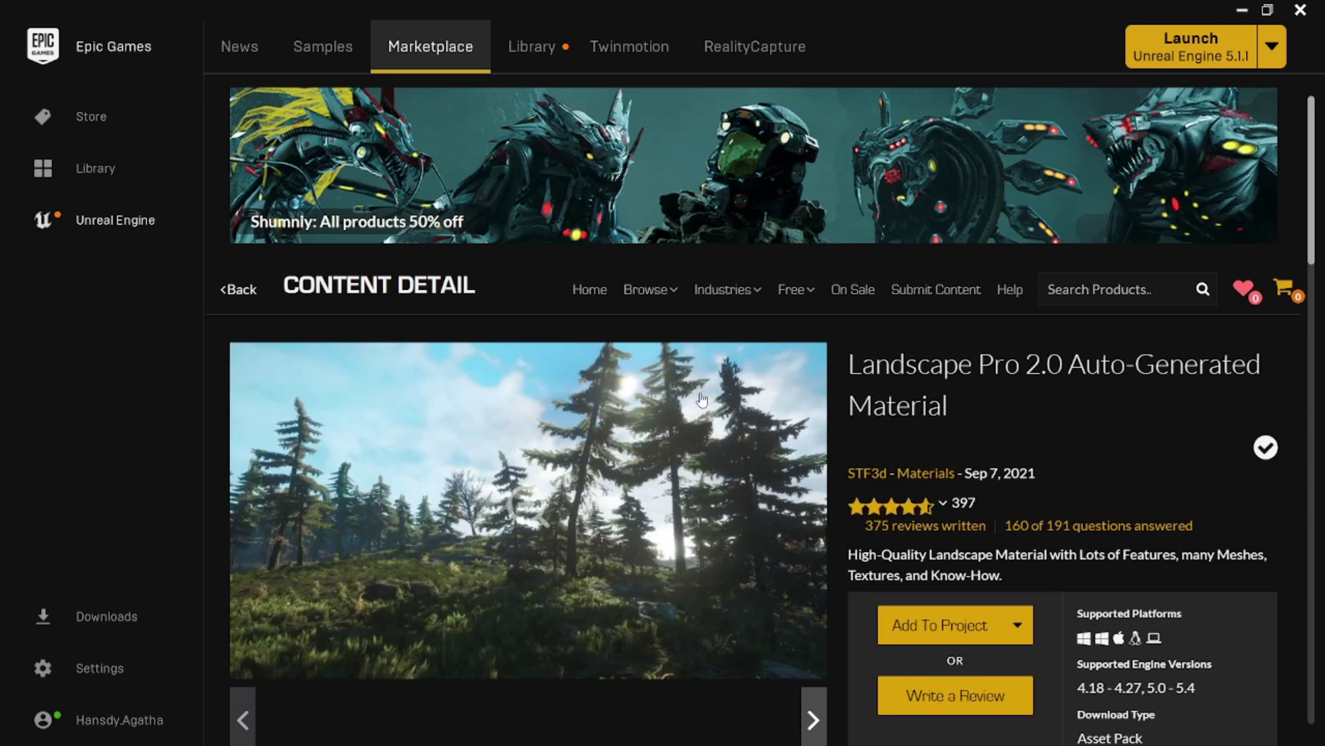
scroll(721, 388, "down", 3)
left_click(485, 450)
scroll(552, 524, "up", 3)
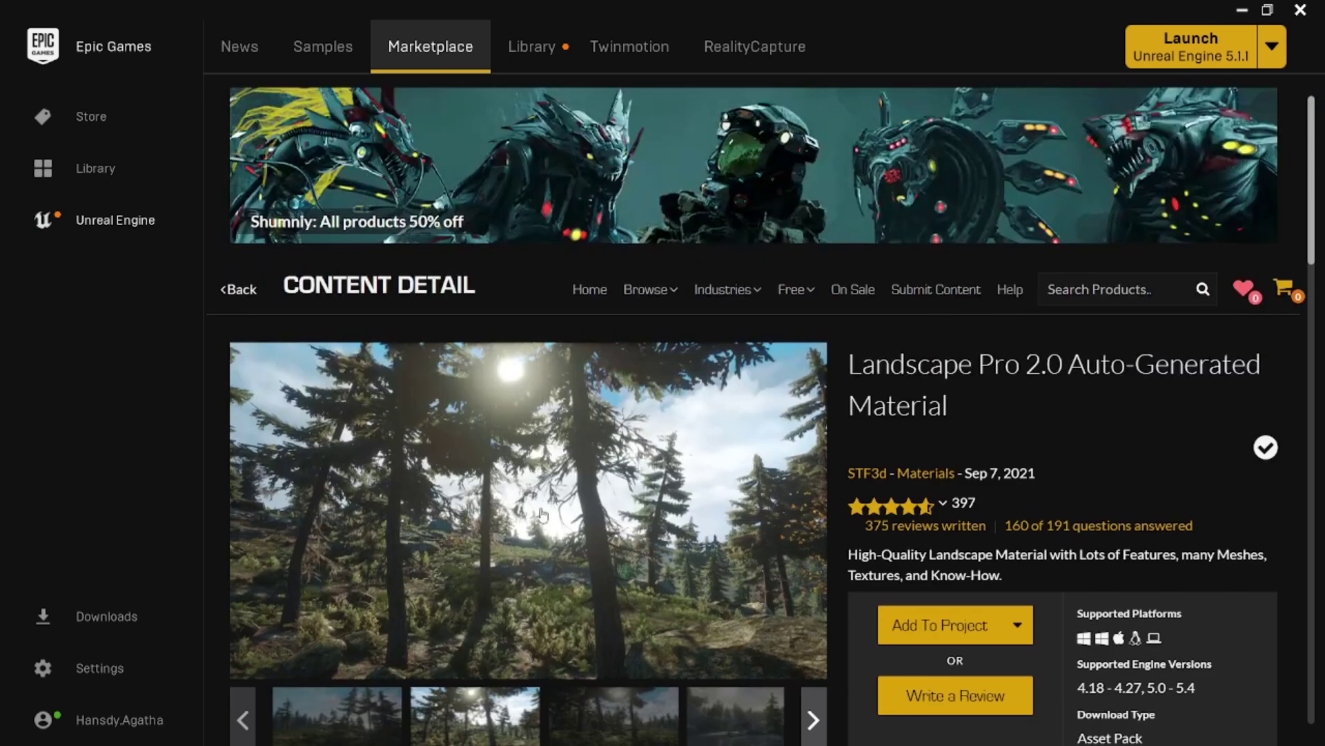
scroll(610, 612, "down", 1)
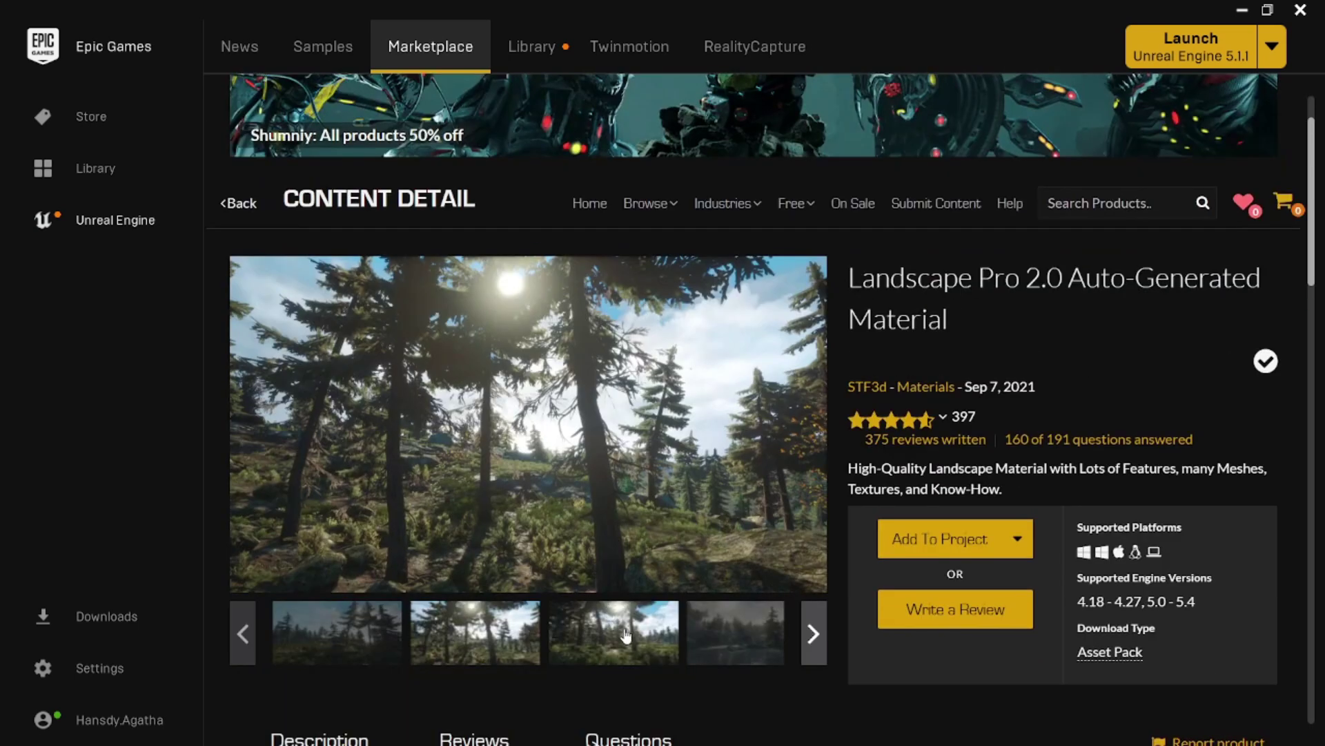
left_click(626, 633)
left_click(614, 633)
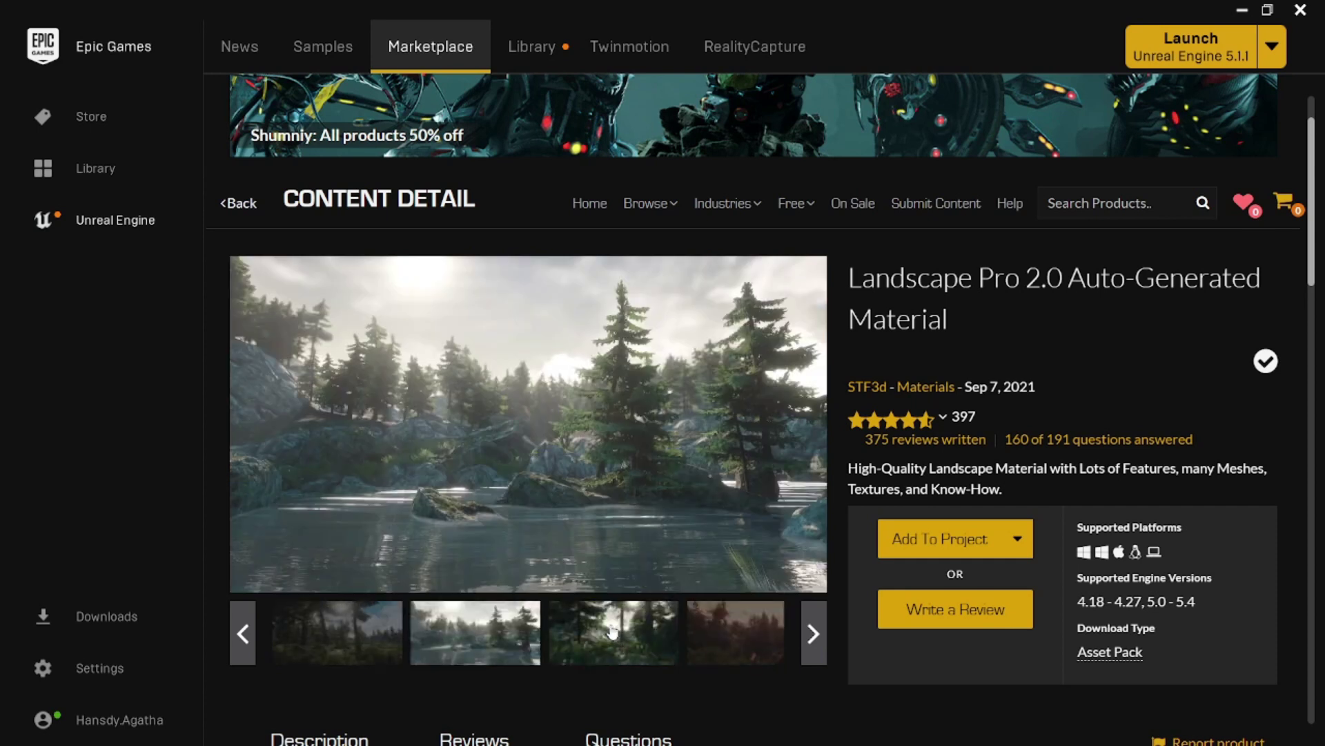
Page through the remaining previews: sunset forest, floating rock and trees.
left_click(727, 629)
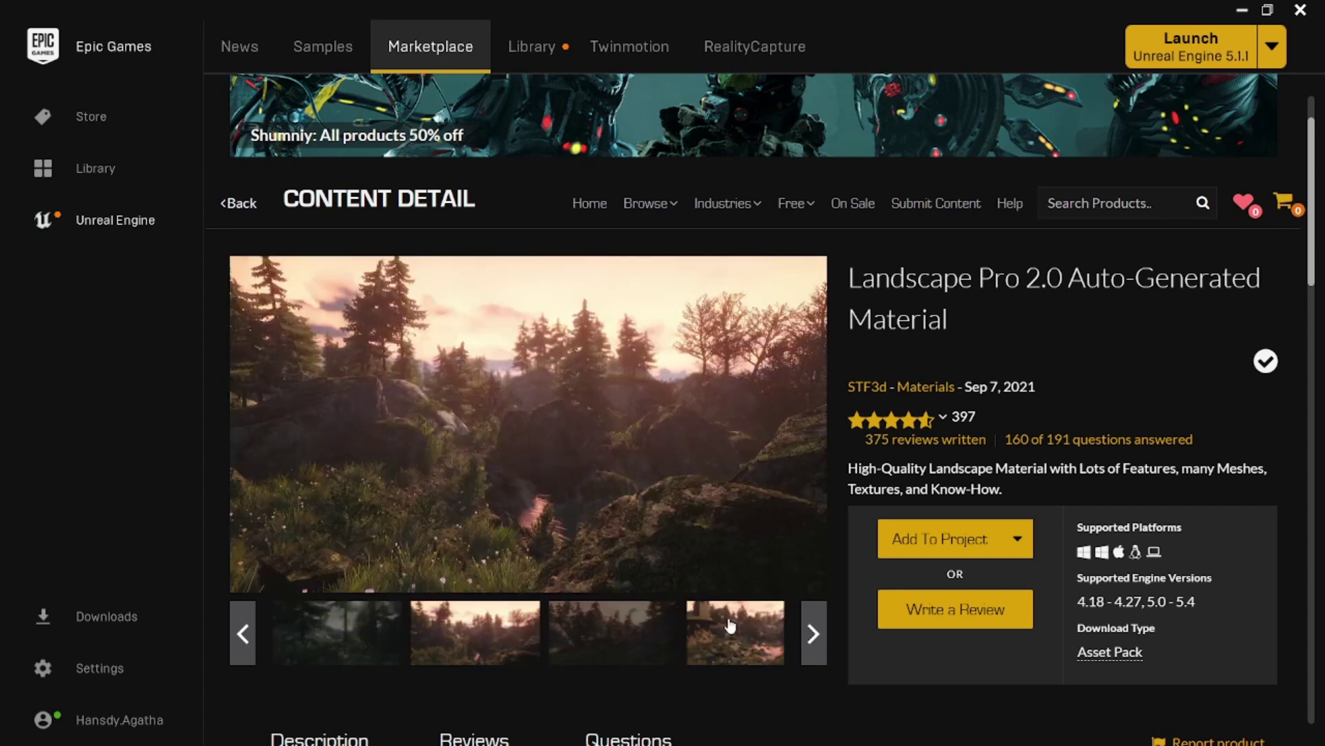
left_click(813, 629)
left_click(469, 639)
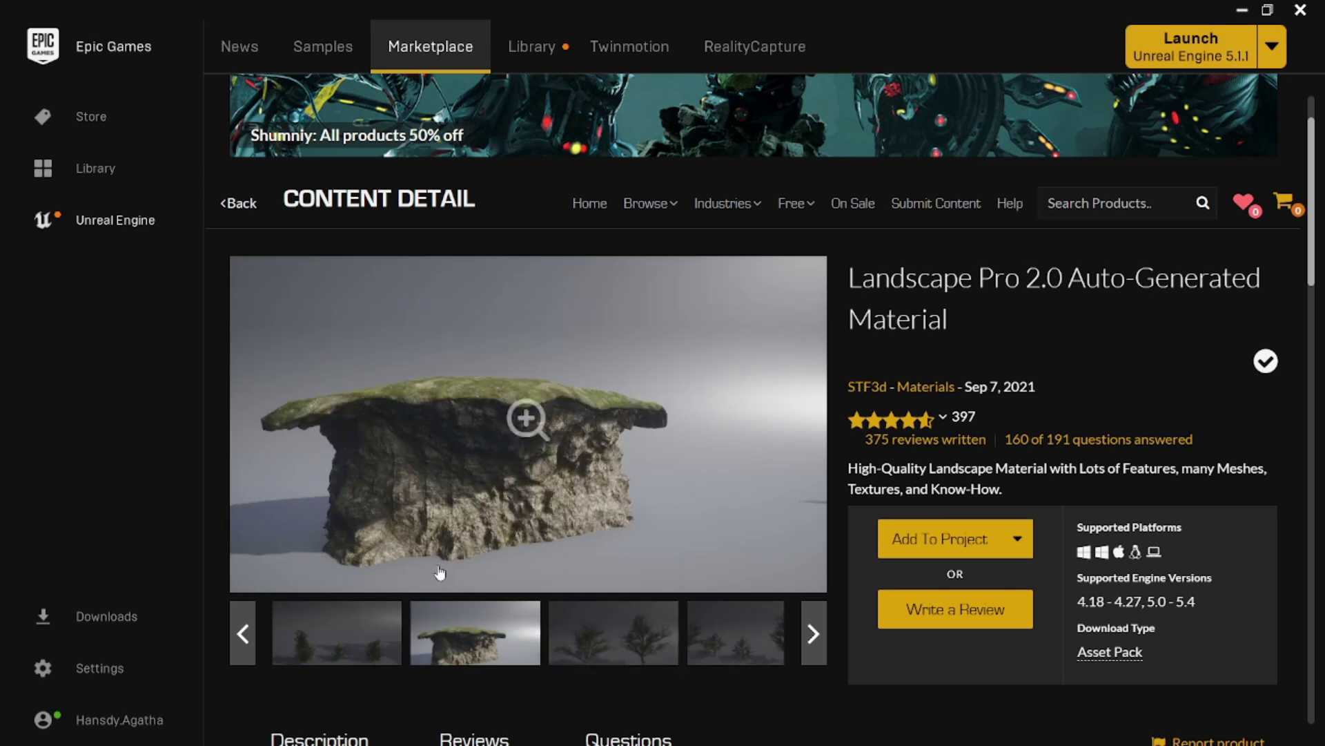
scroll(425, 580, "down", 1)
left_click(729, 541)
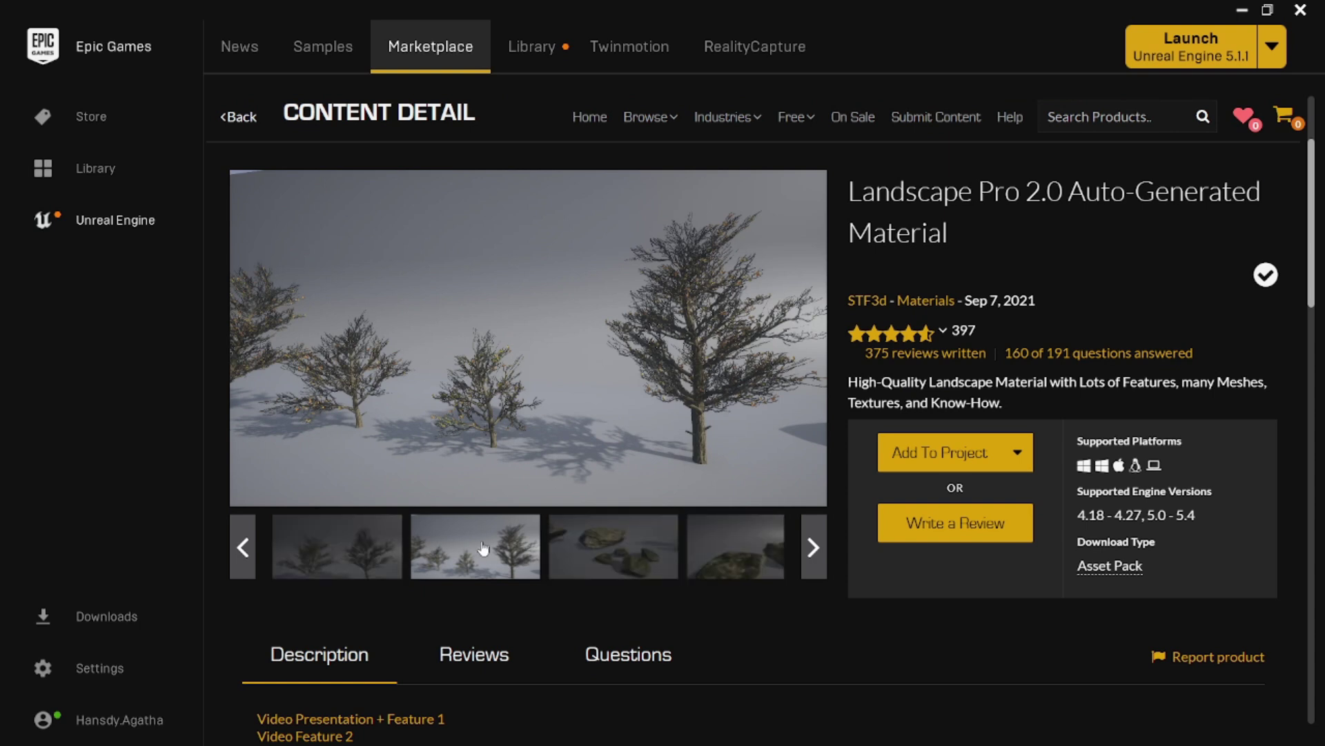
left_click(615, 549)
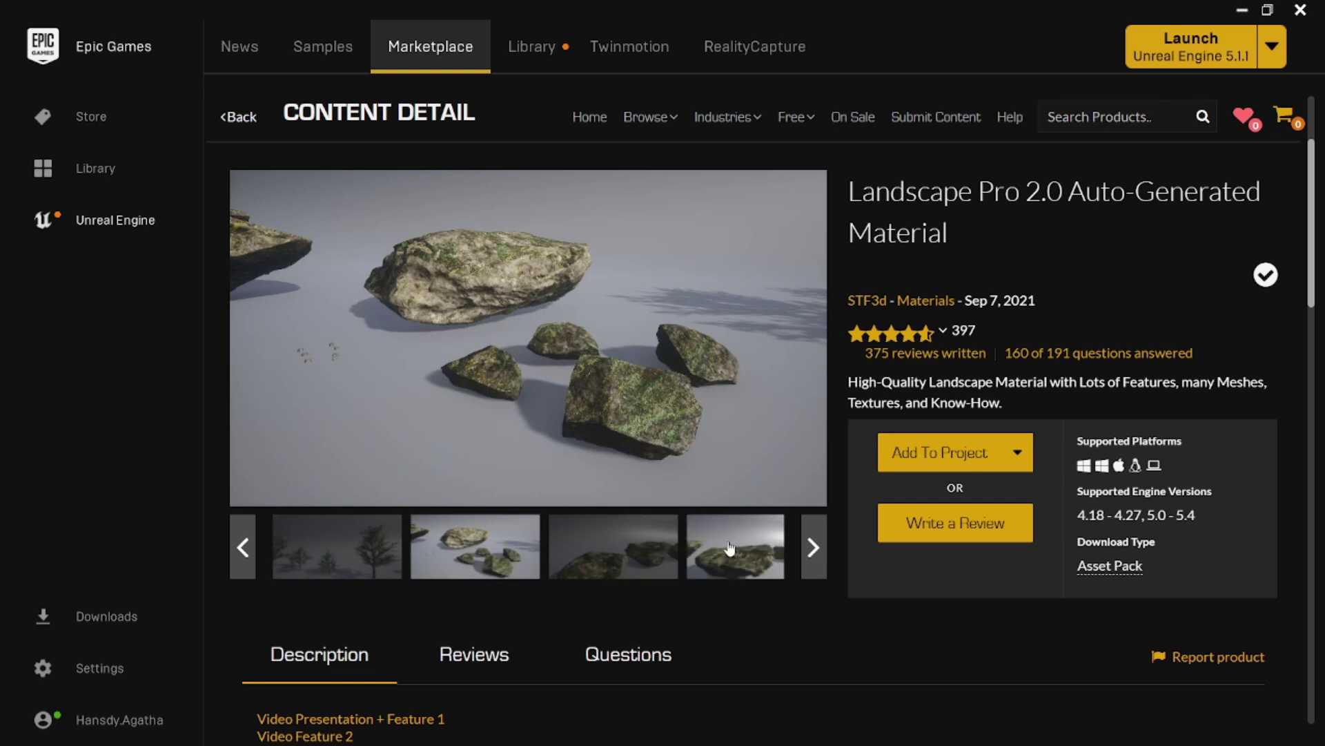
left_click(735, 545)
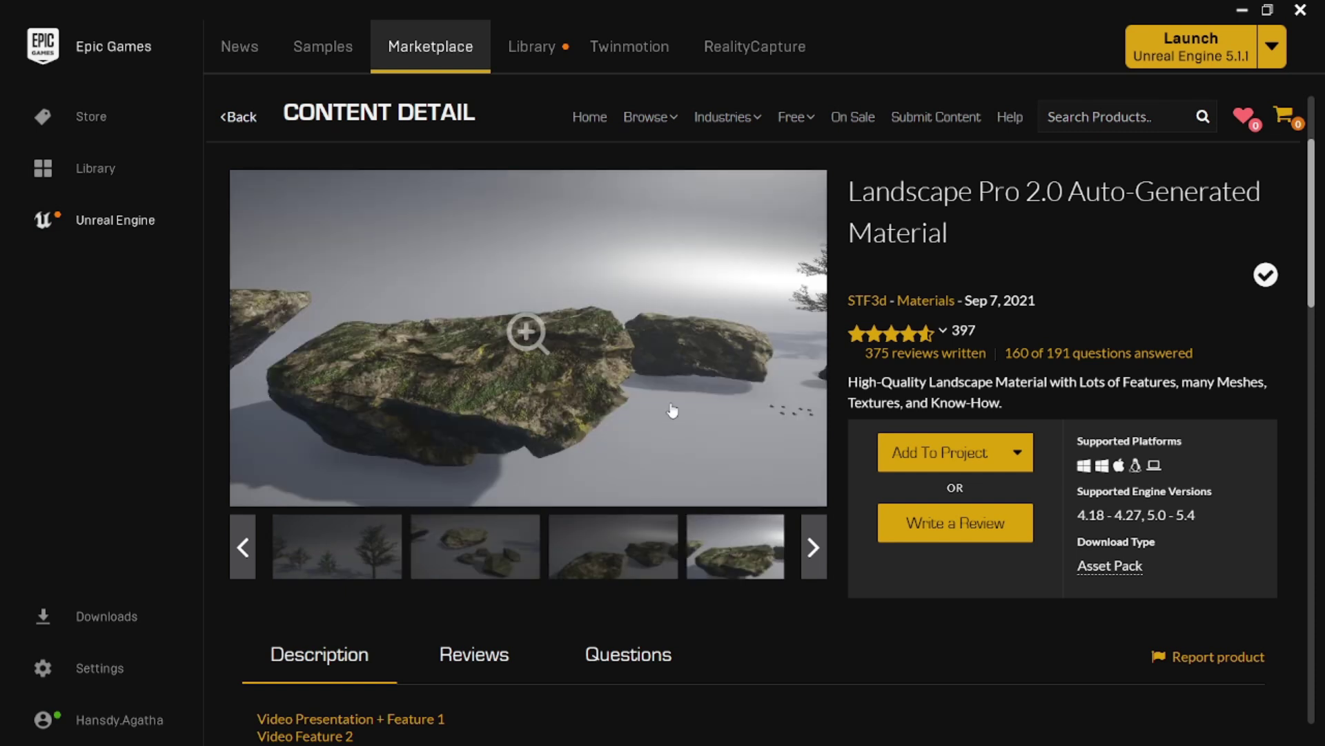
Back in the product listing, jump to the last results page, then page 4.
left_click(241, 122)
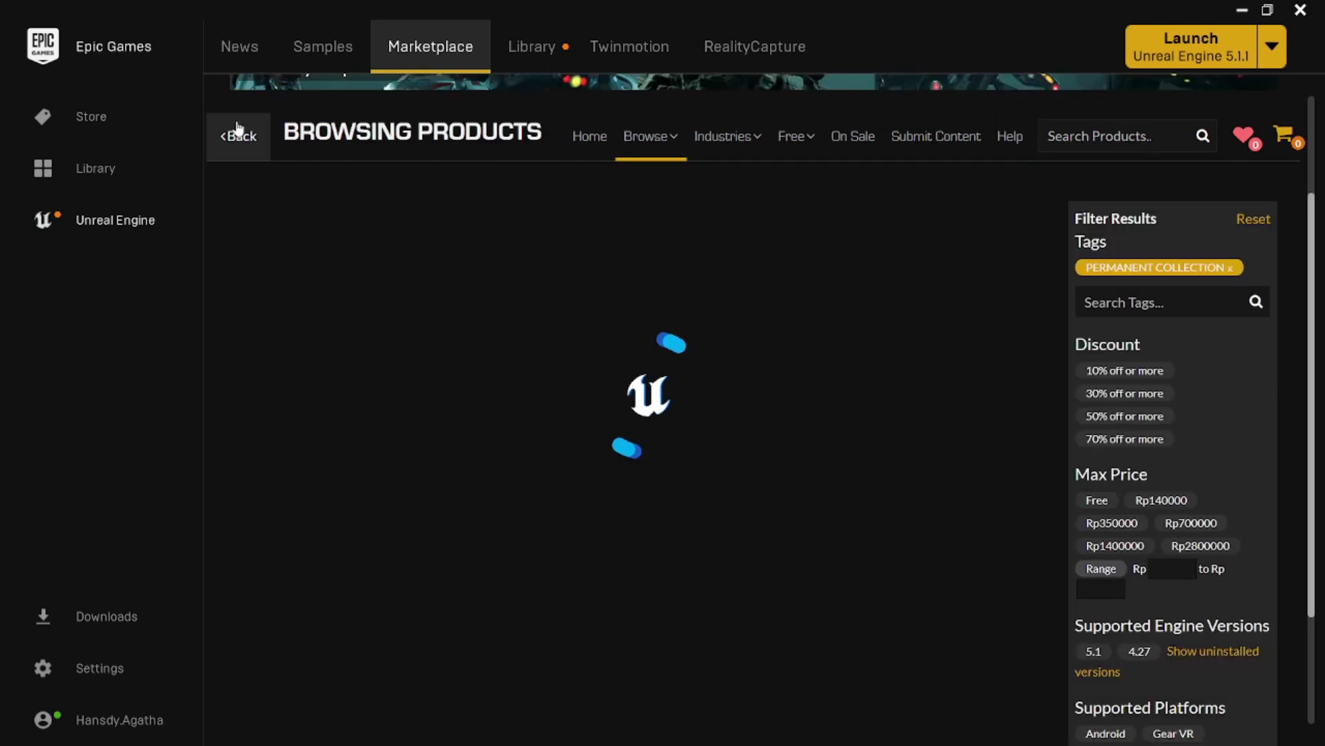
scroll(511, 338, "down", 3)
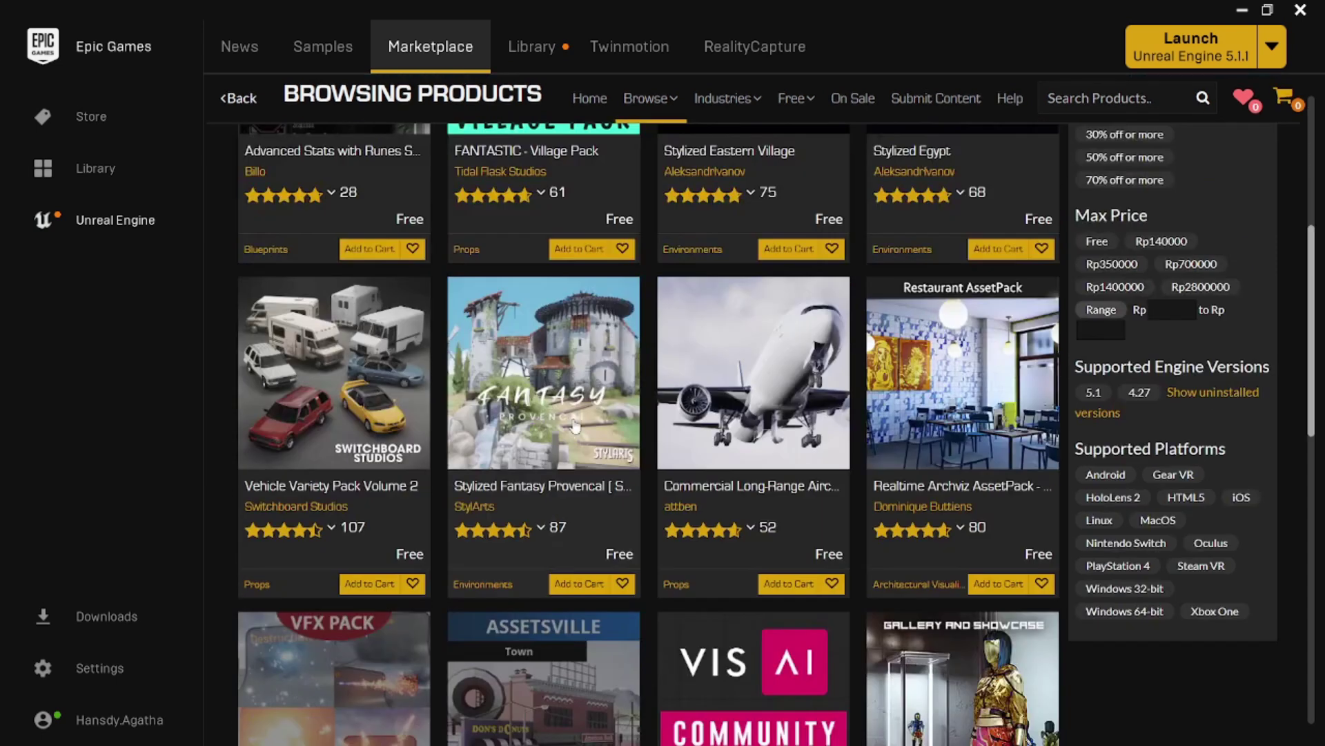
scroll(582, 340, "down", 5)
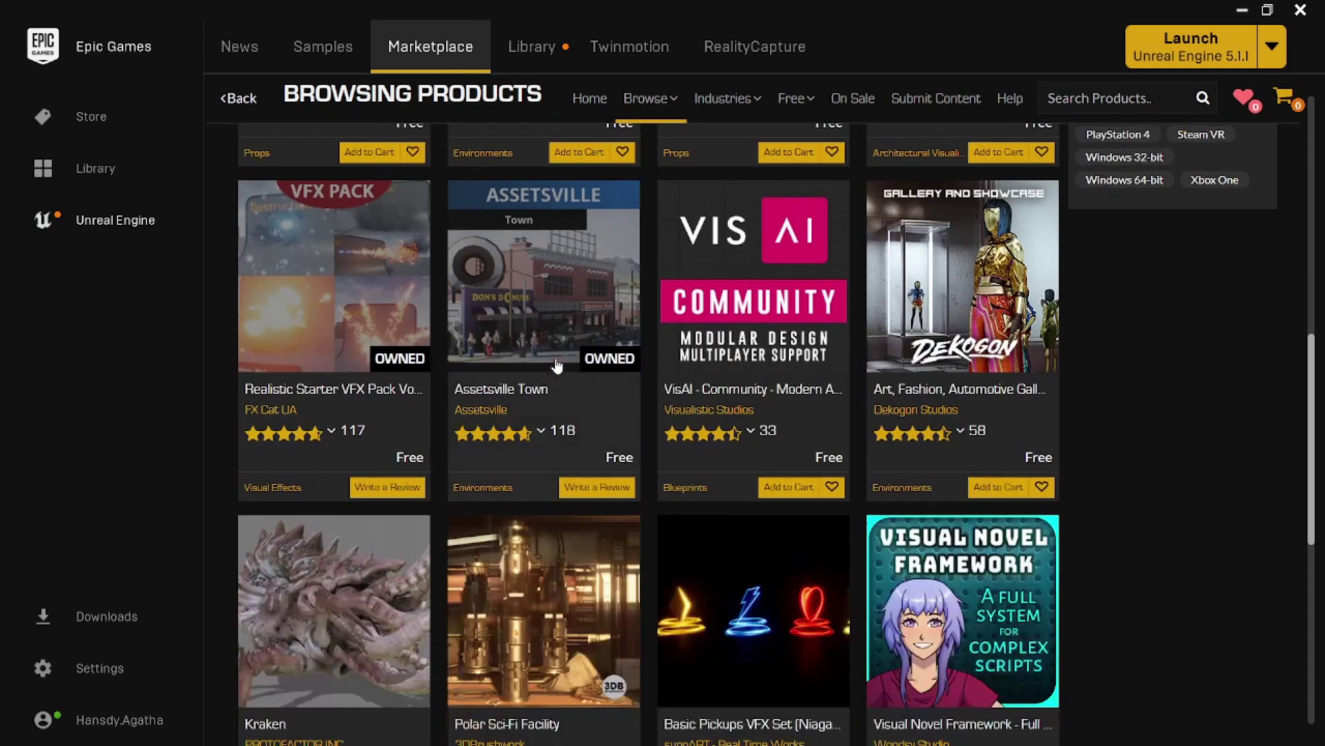
scroll(550, 373, "down", 5)
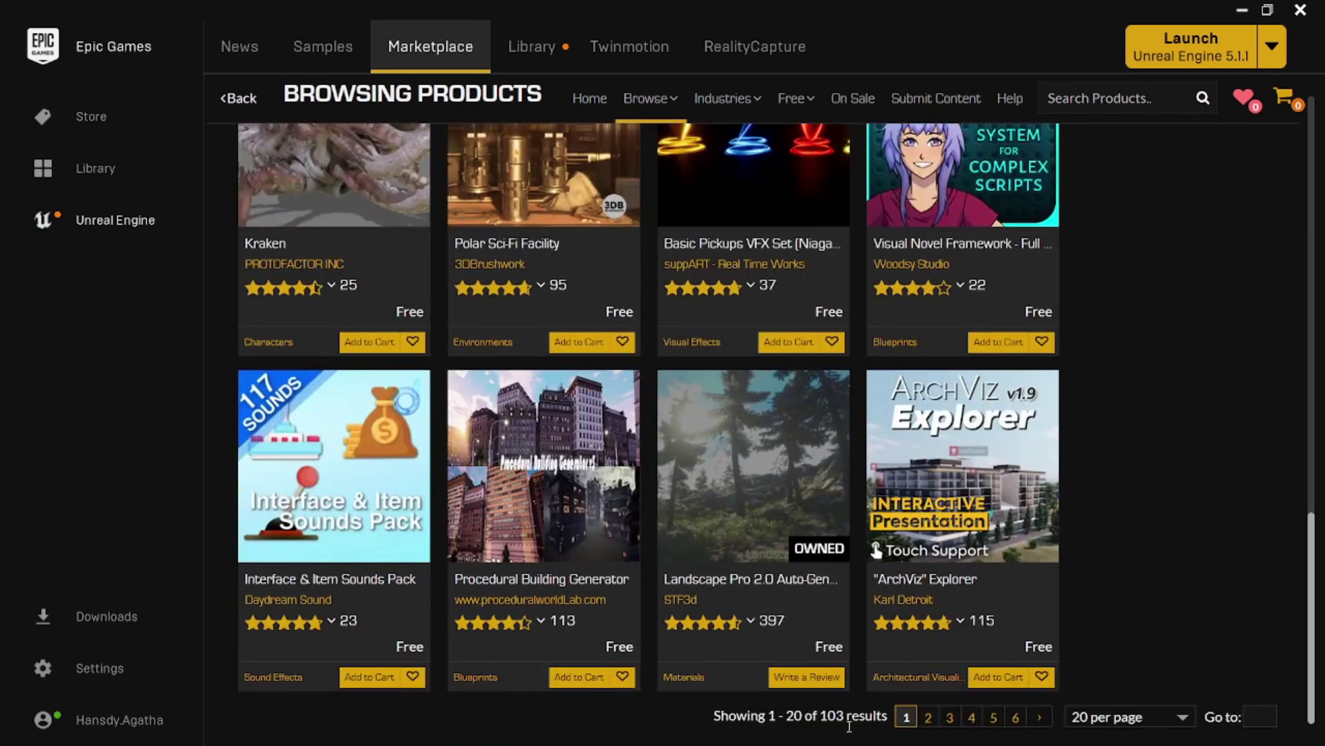
left_click(1016, 718)
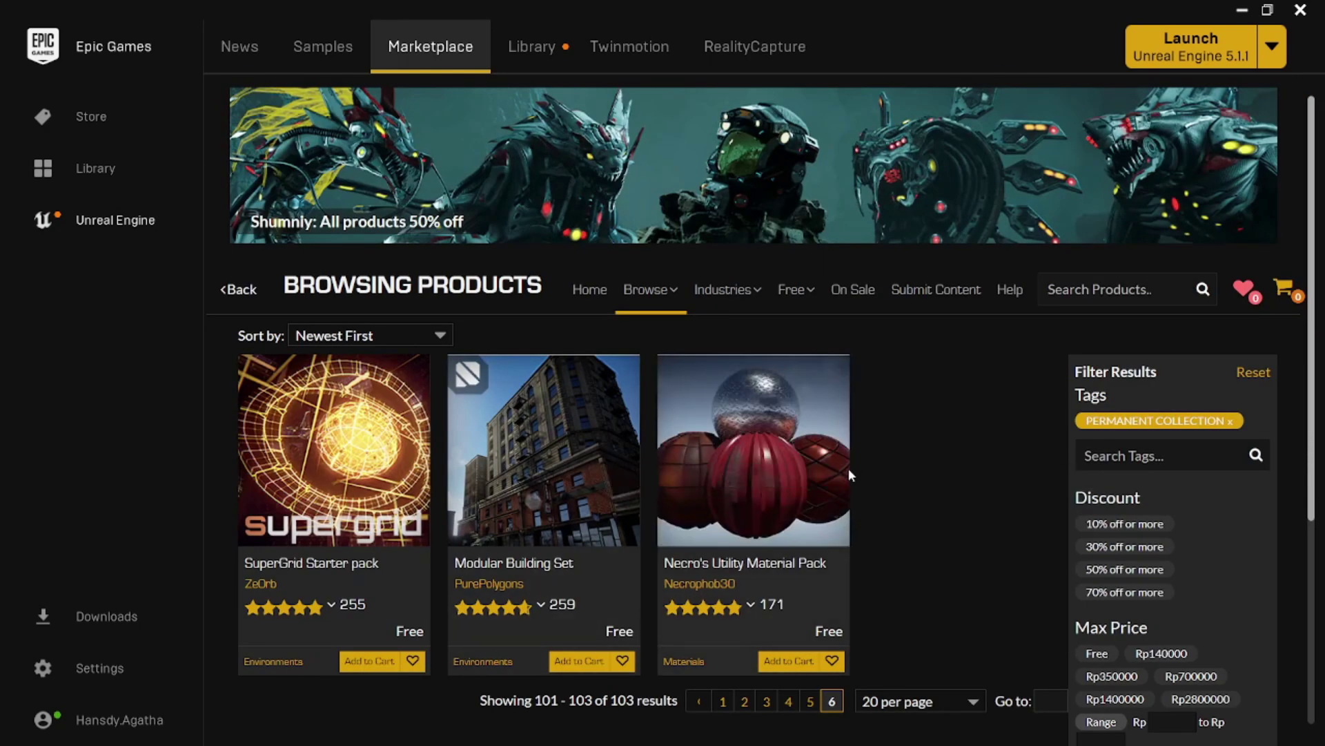
scroll(848, 468, "down", 5)
left_click(785, 385)
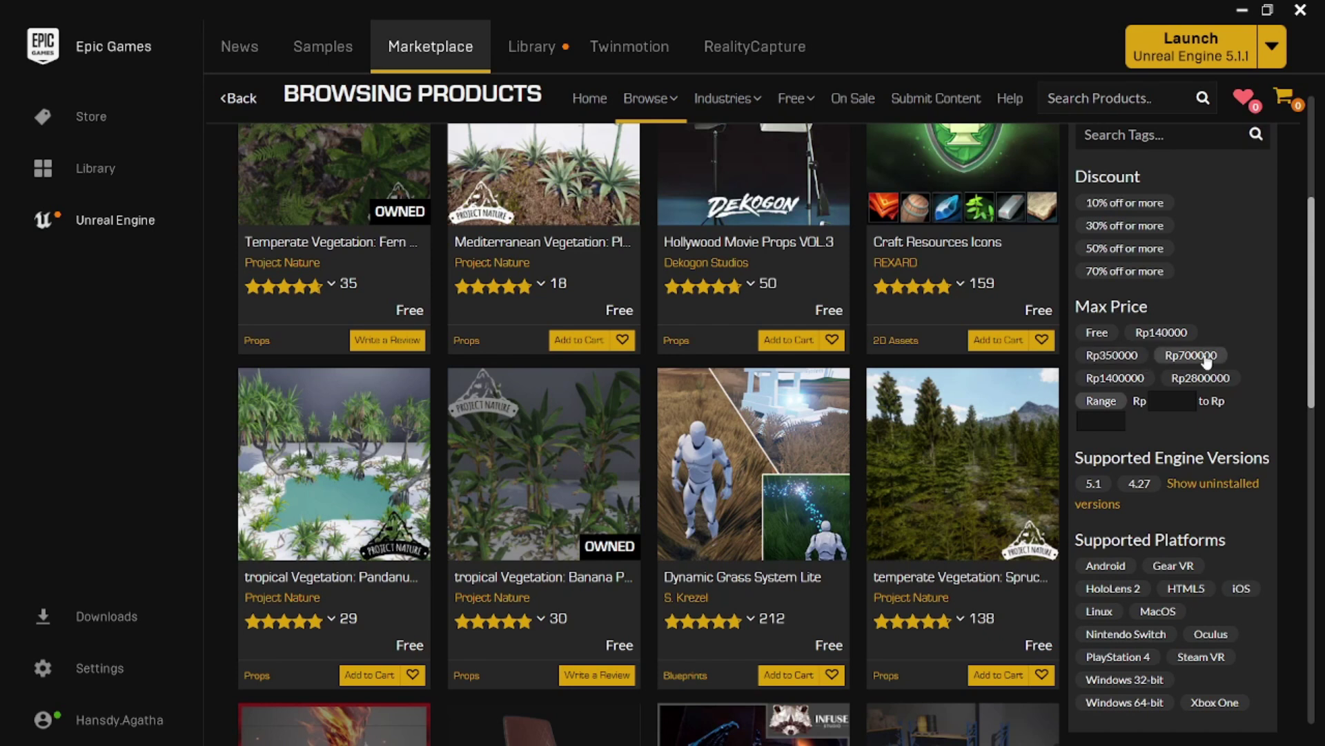
Limit results to a Rp140000 max price, then switch to the Library vault.
left_click(1162, 333)
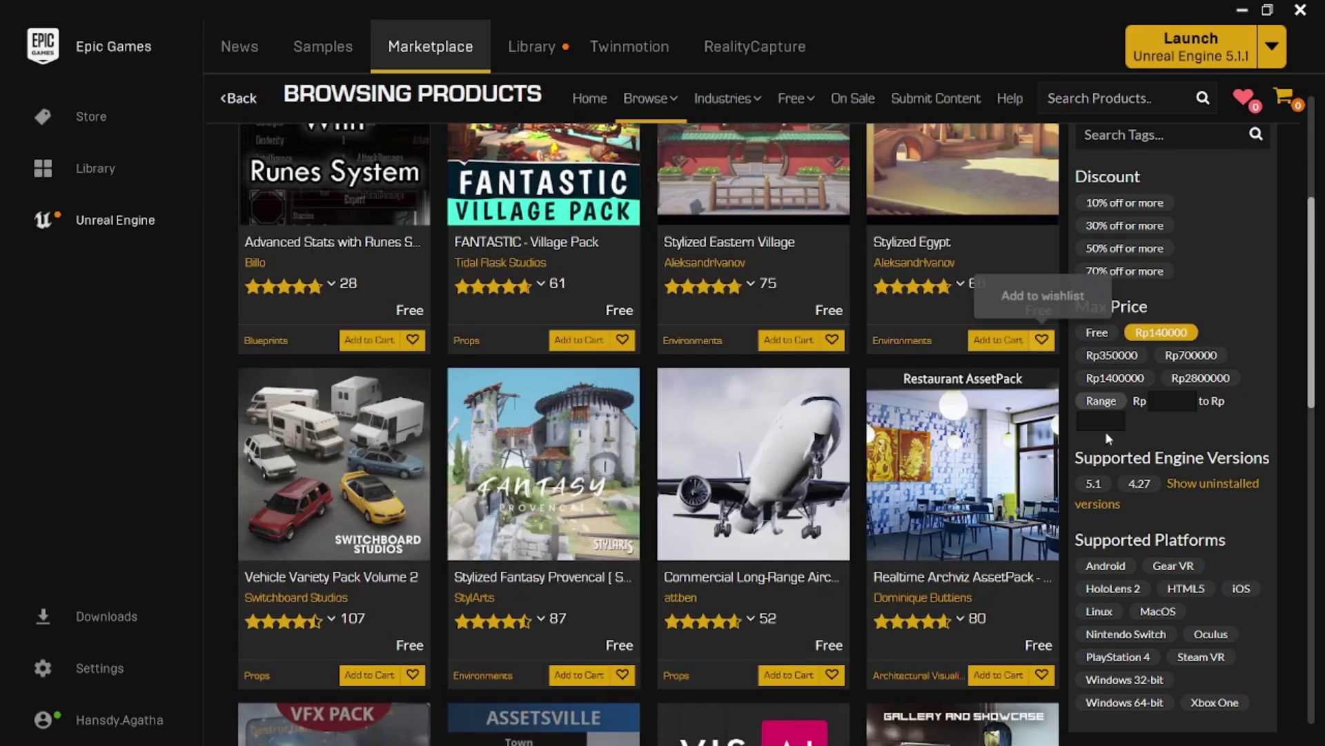
scroll(1070, 331, "down", 2)
scroll(1063, 321, "up", 2)
scroll(1091, 345, "up", 3)
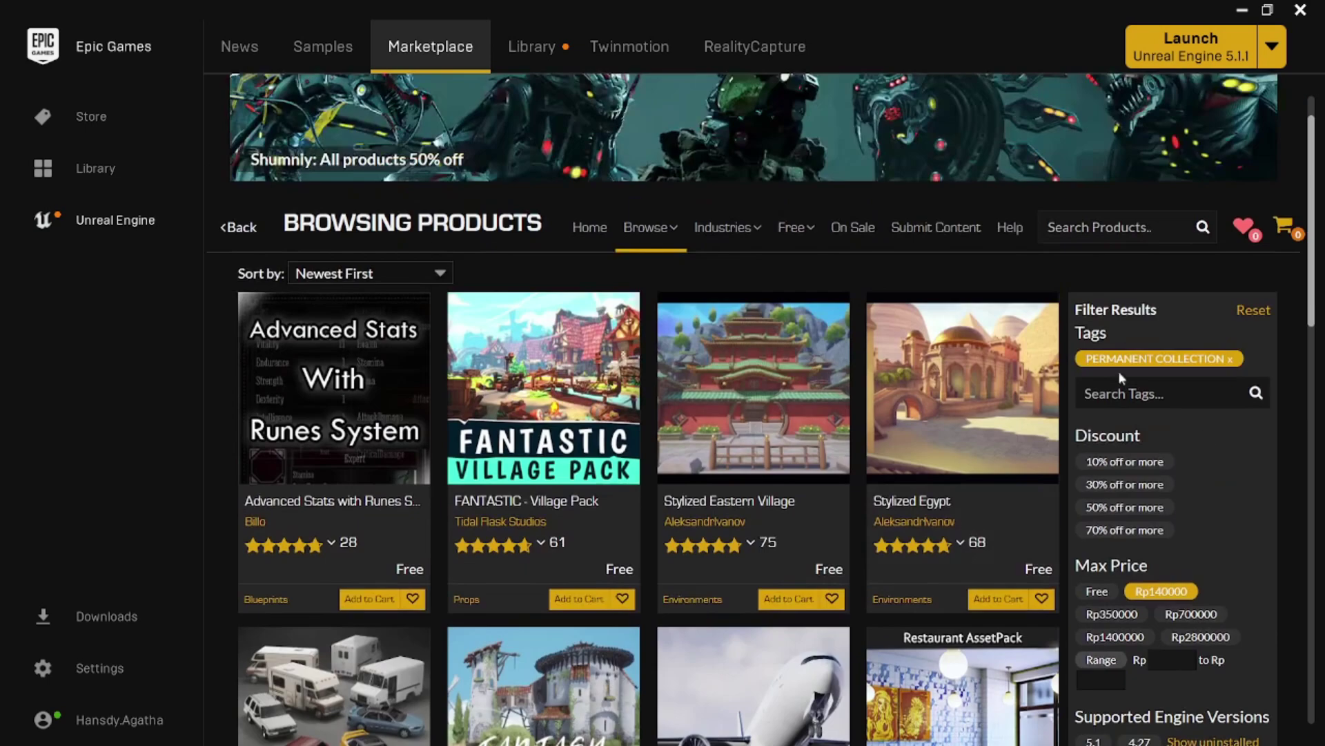
scroll(1167, 502, "down", 3)
scroll(501, 401, "up", 1)
scroll(501, 401, "up", 1)
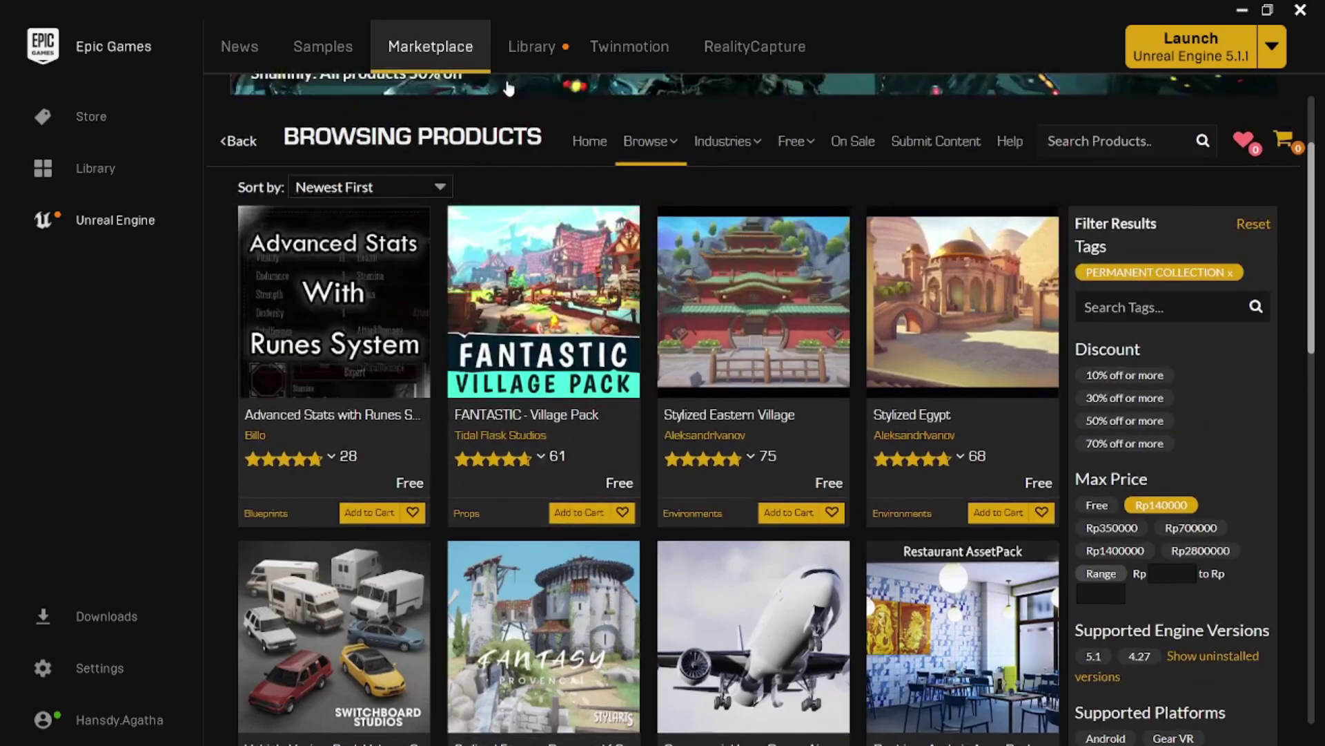
left_click(531, 46)
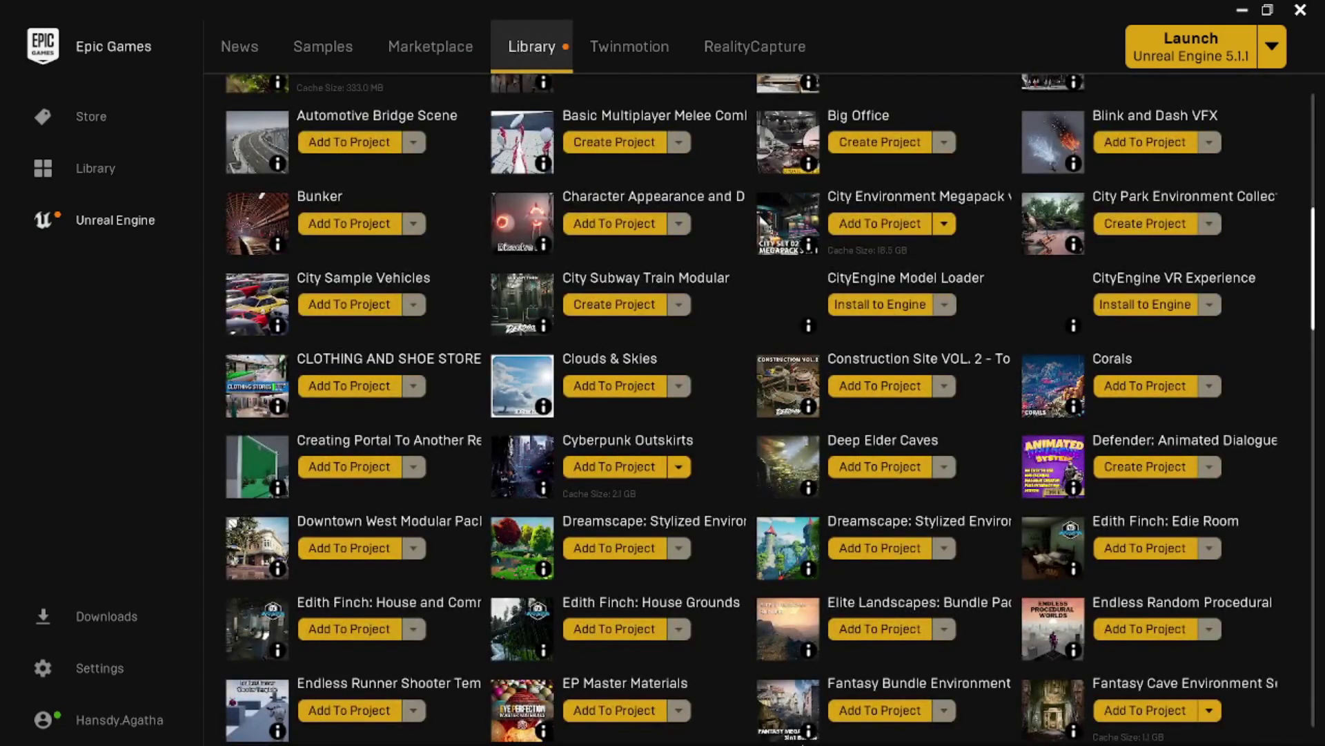
Bring Unreal Editor forward and open the 3d_asset folder in the Content Browser.
left_click(1242, 10)
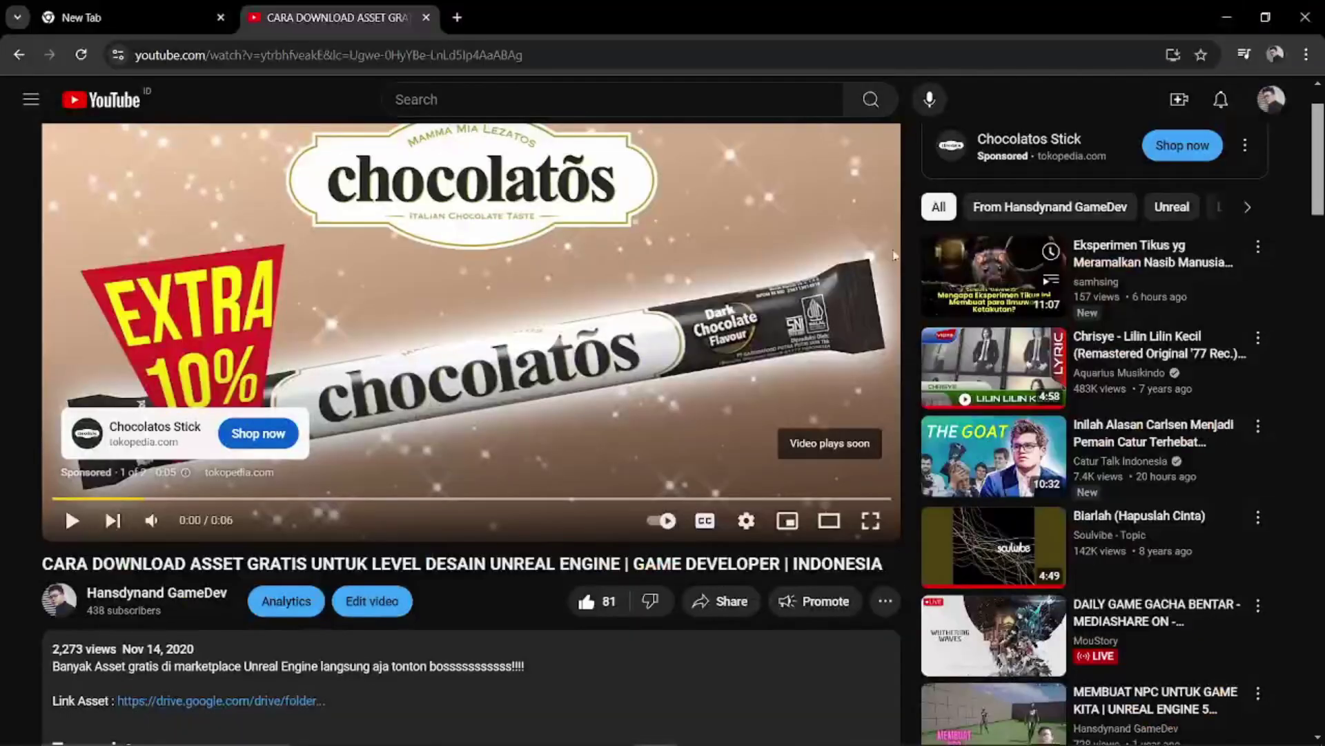
left_click(1305, 17)
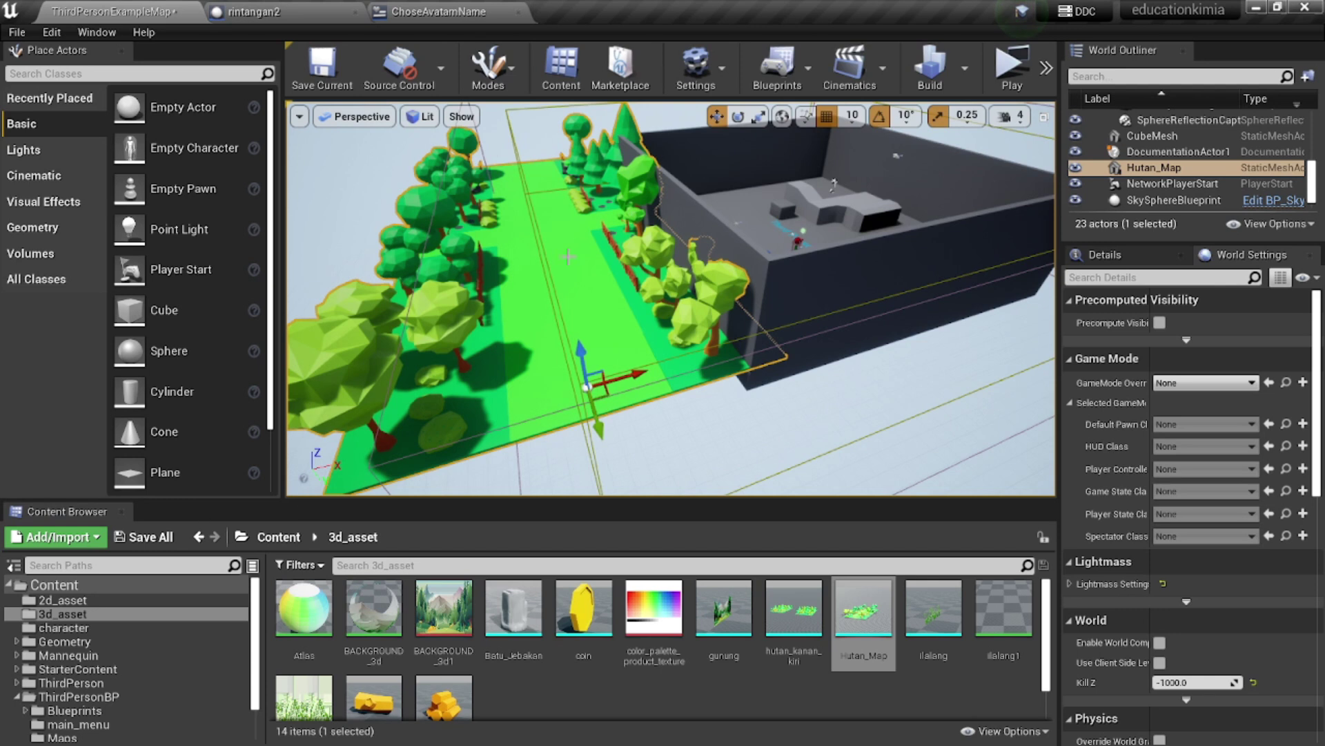
right_click_drag(568, 257, 586, 241)
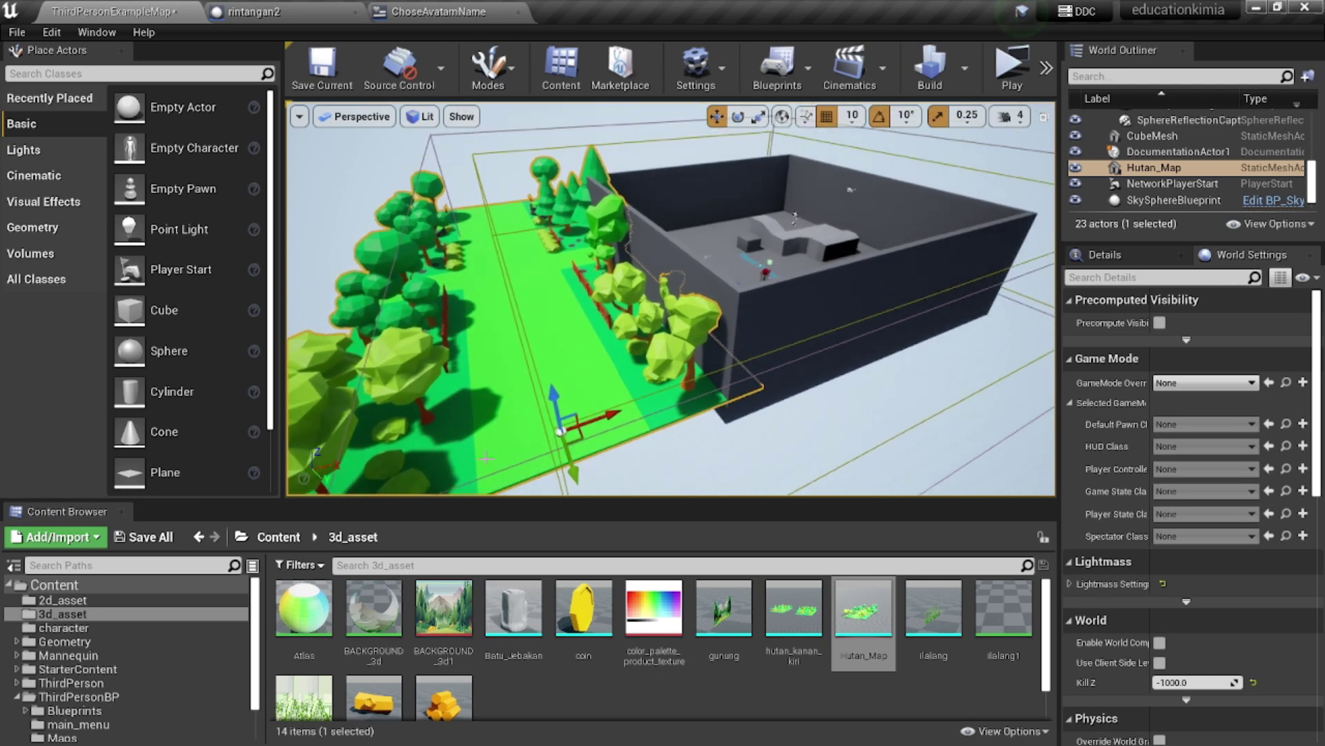
left_click(278, 537)
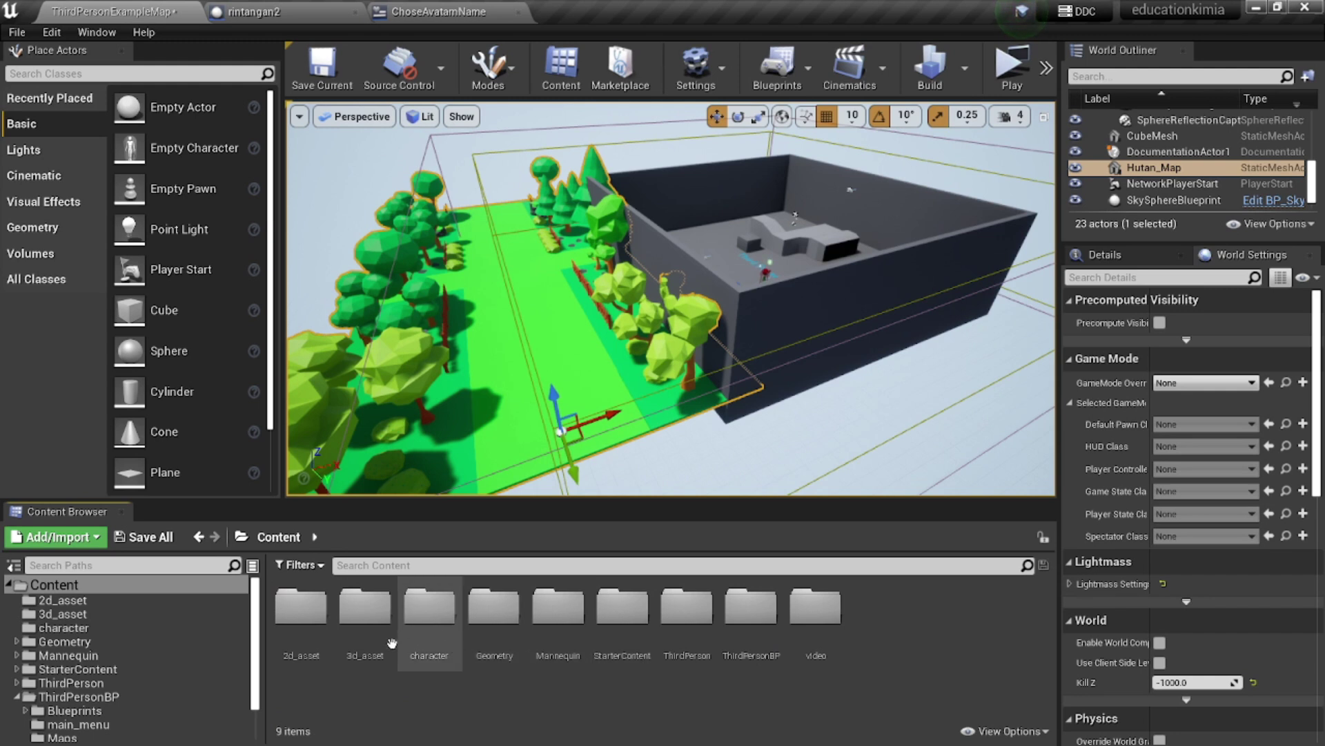
double_click(365, 607)
Drag a second Hutan_Map into the level and move Hutan_Map2 beside the arena.
mouse_move(1021, 414)
right_mouse_down()
mouse_move(1044, 359)
mouse_move(1056, 414)
right_mouse_up()
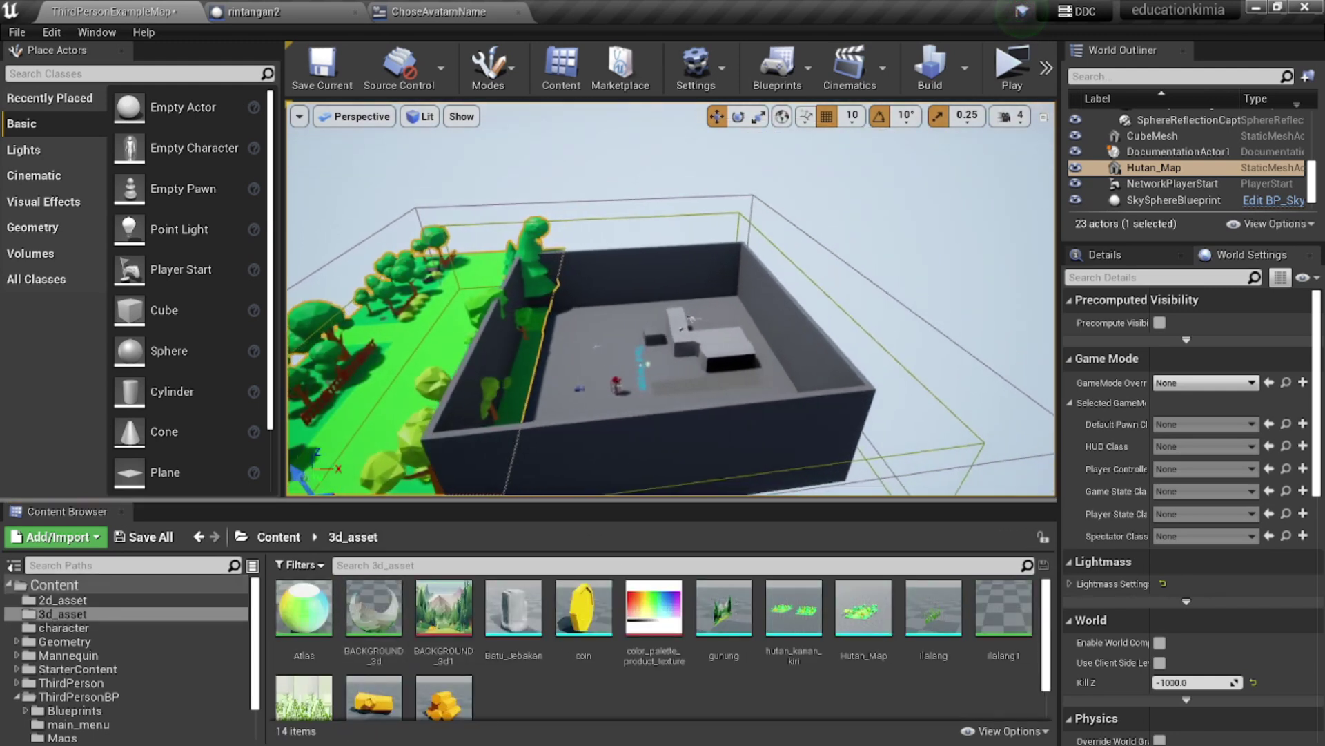
right_click_drag(738, 491, 737, 490)
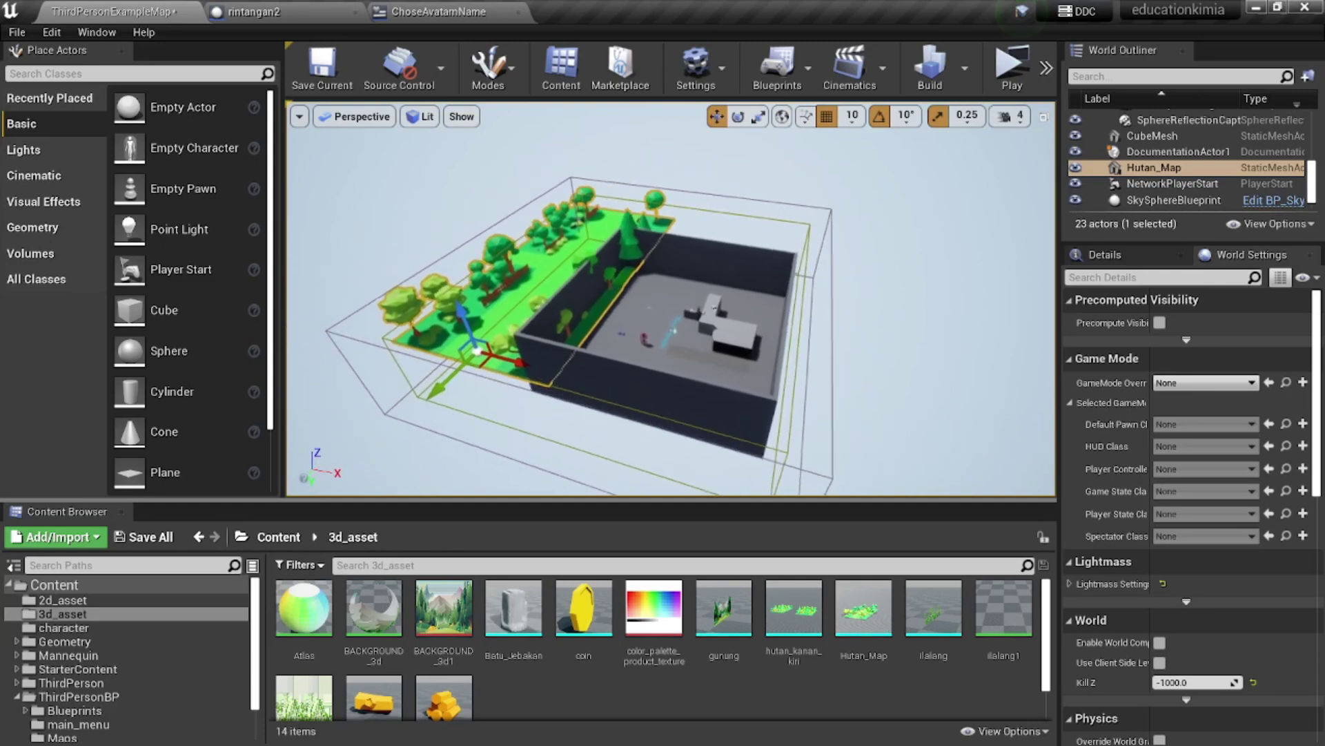
left_click_drag(514, 366, 496, 360)
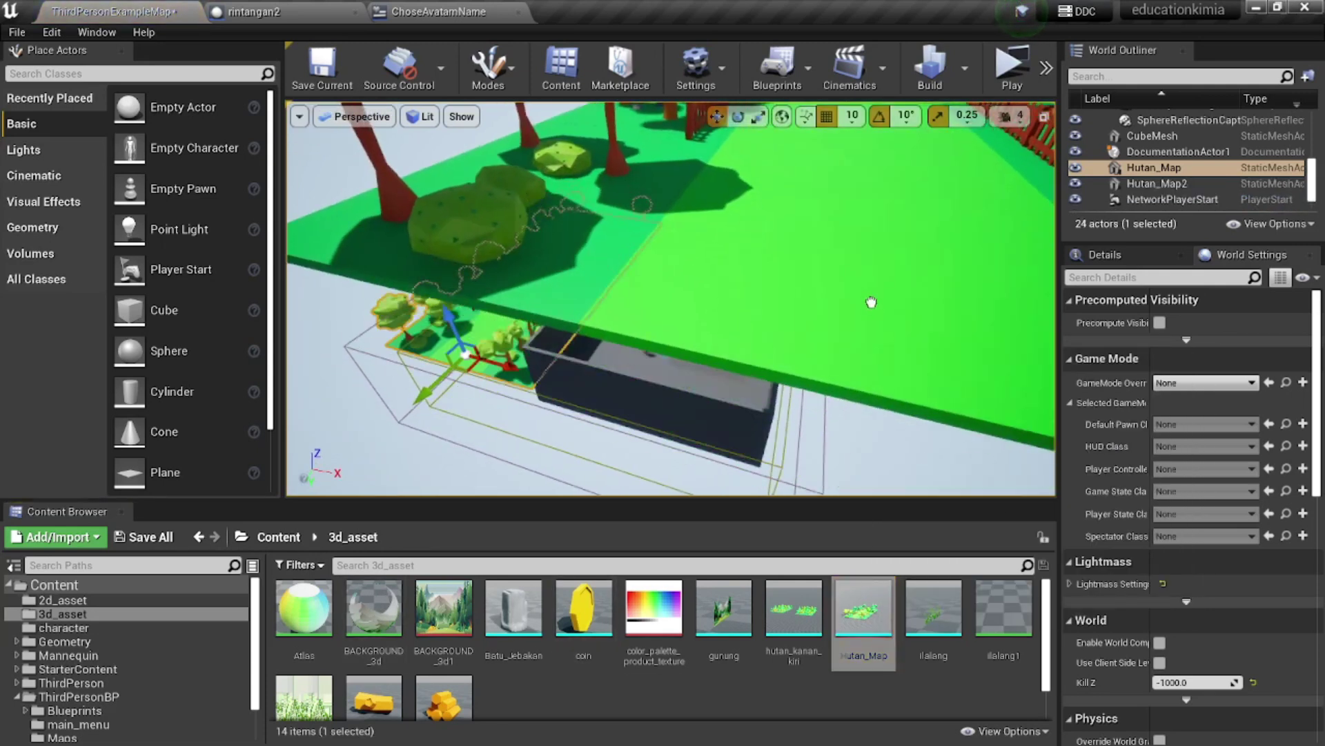
left_click_drag(863, 608, 676, 297)
mouse_move(677, 297)
right_mouse_down()
mouse_move(575, 407)
mouse_move(683, 331)
right_mouse_up()
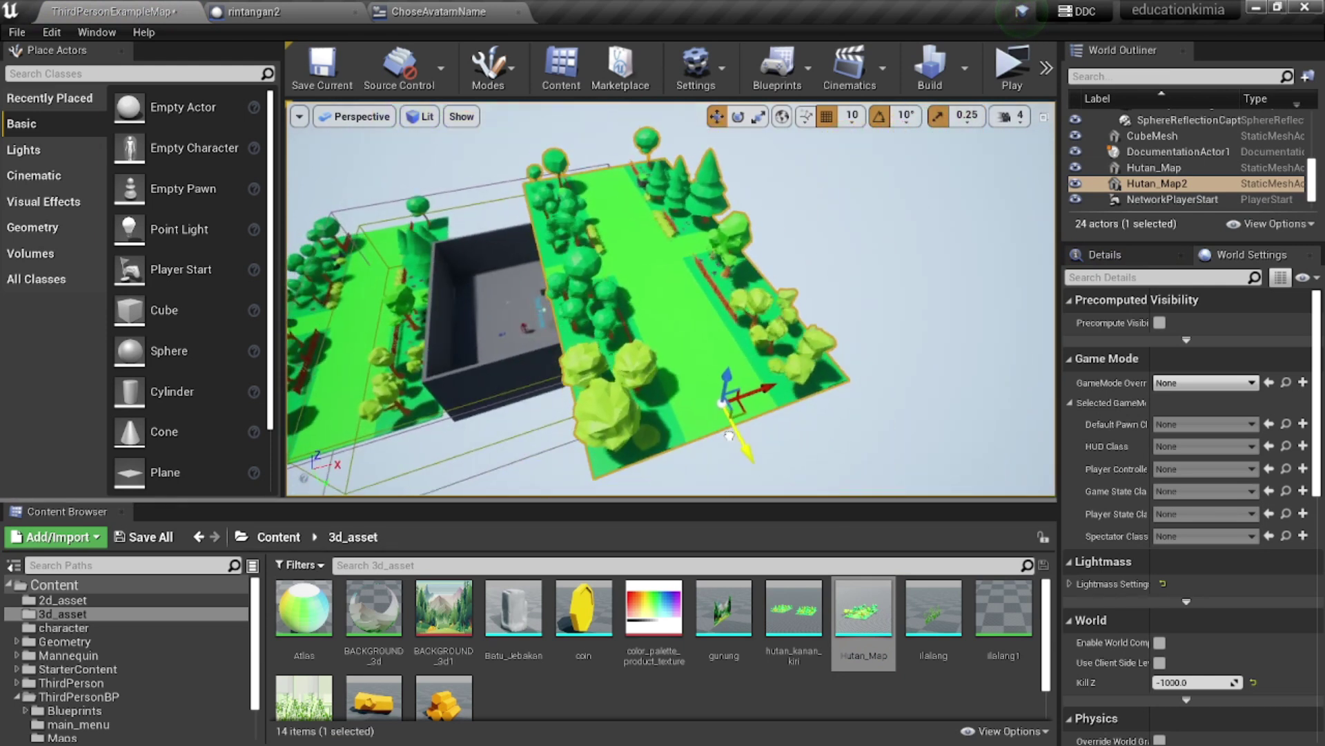
left_click_drag(727, 333, 799, 314)
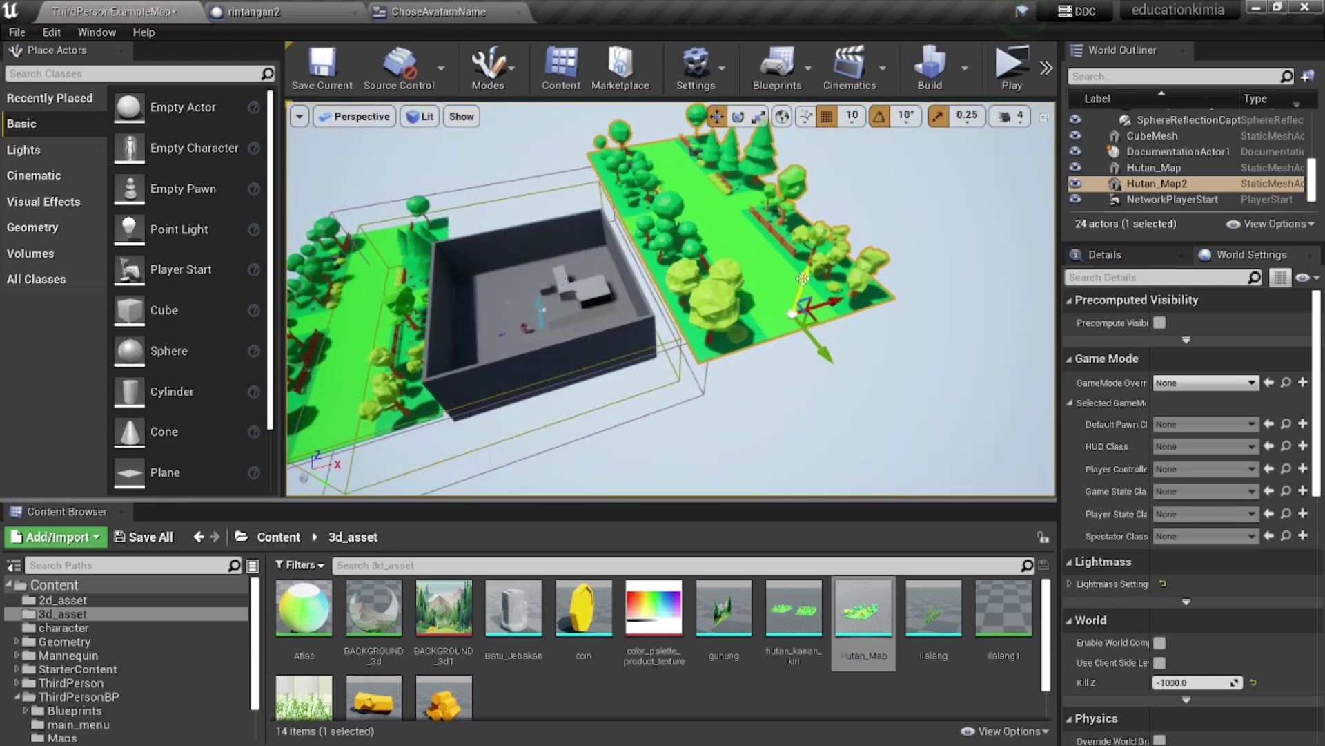
Orbit around the arena to compare both forest strips, then minimize Unreal Editor.
right_click_drag(834, 338, 850, 313)
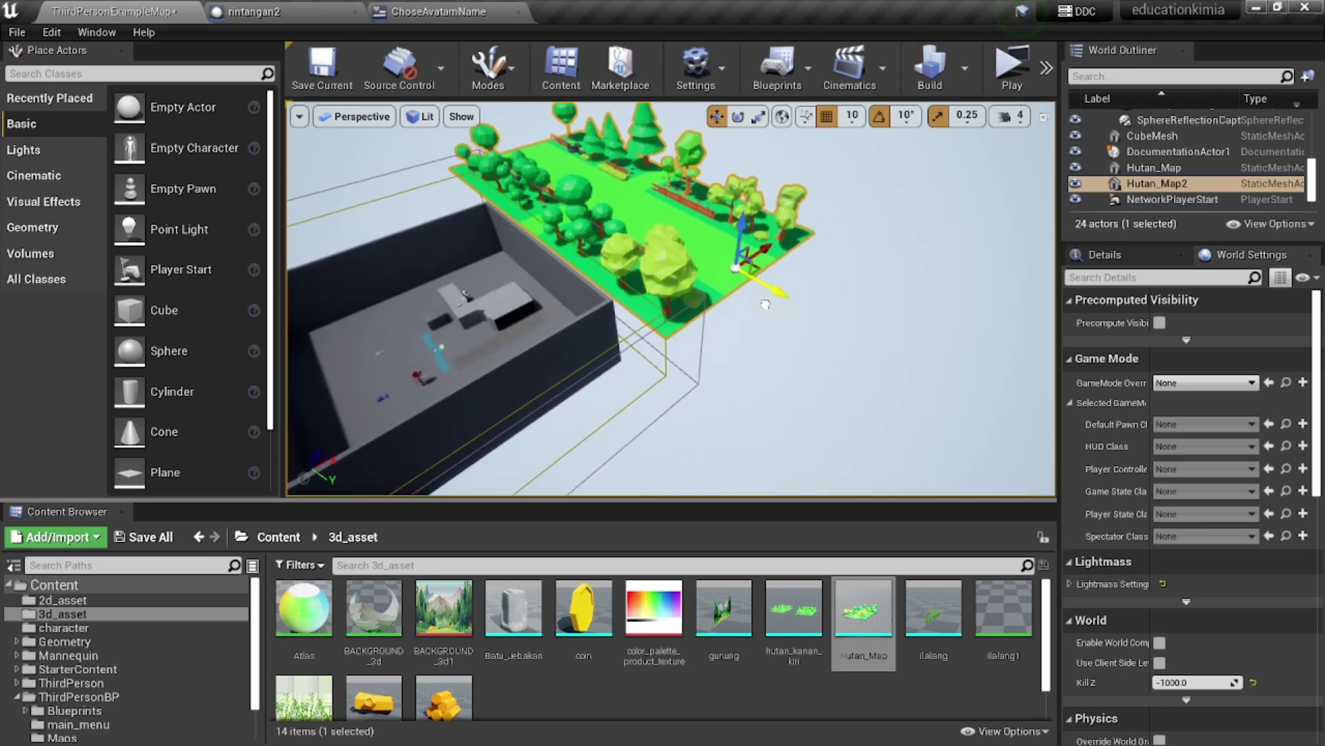
right_click_drag(761, 212, 734, 247)
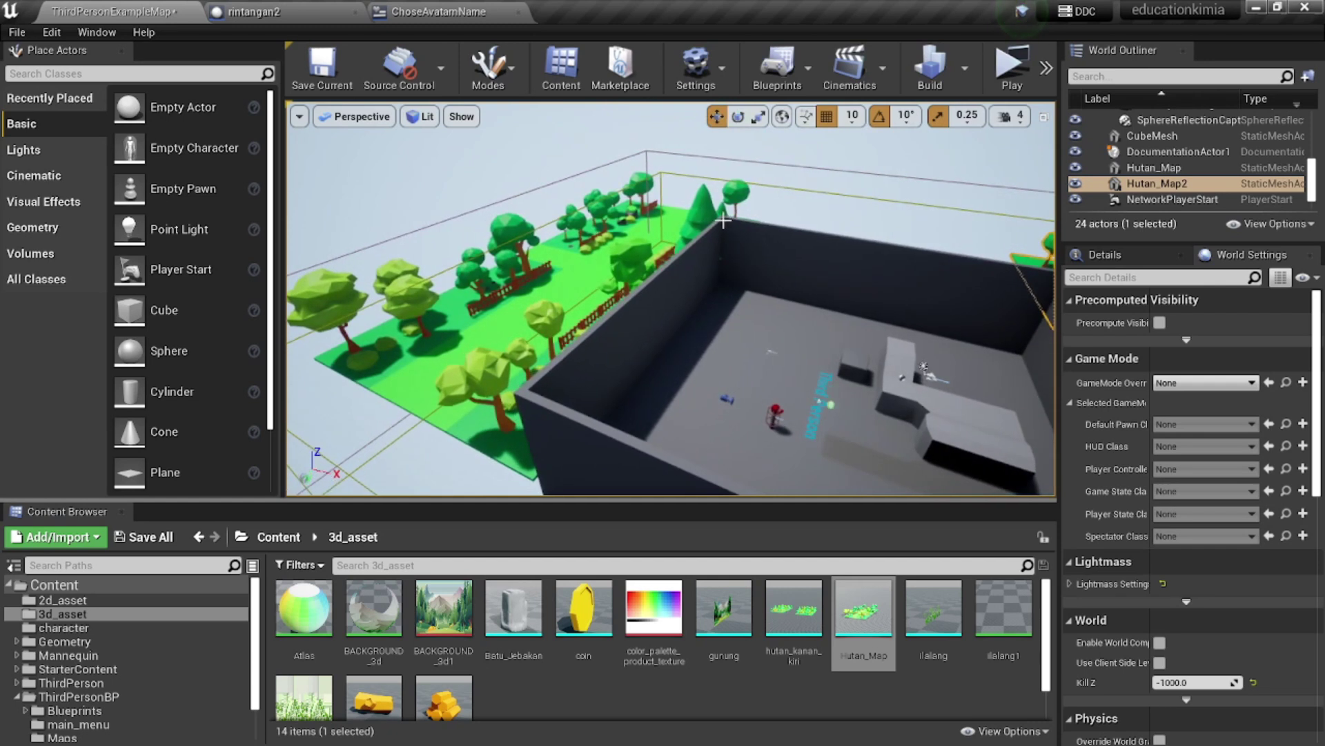
right_click_drag(768, 282, 767, 281)
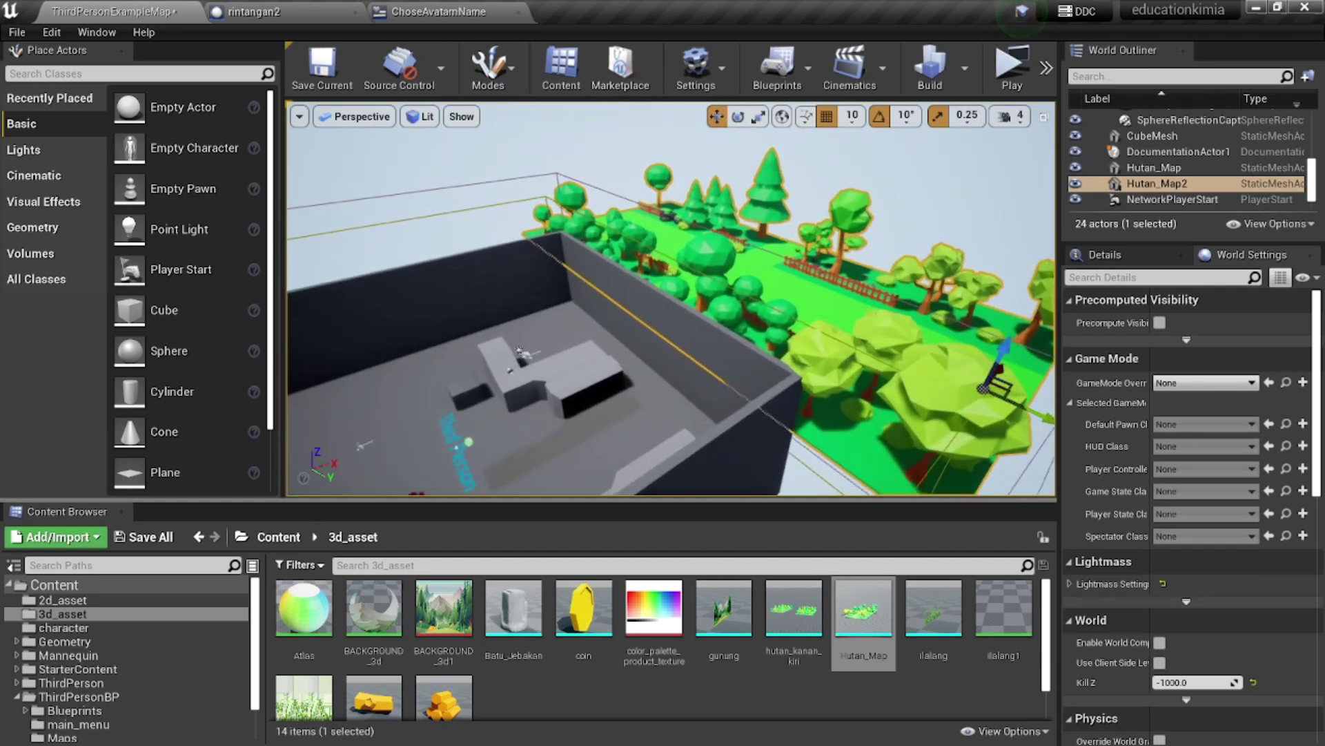
right_click_drag(968, 336, 968, 336)
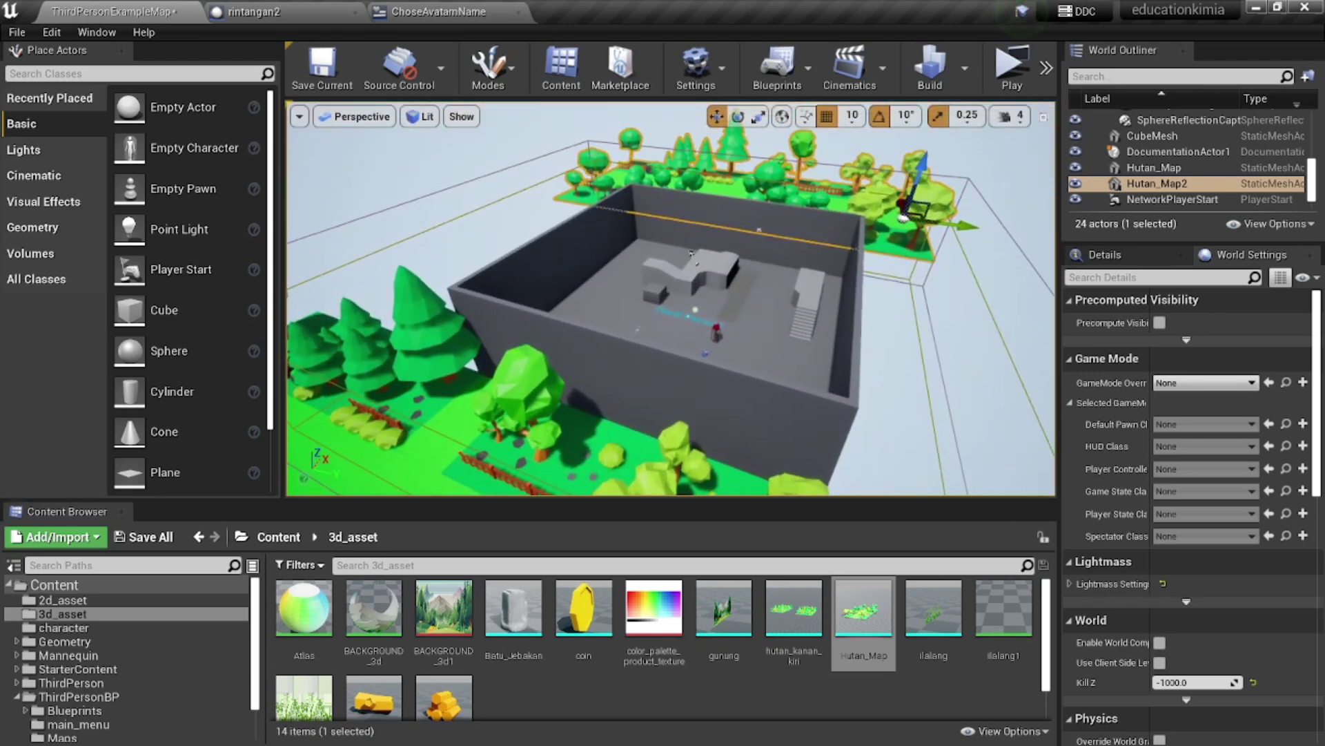
left_click(1256, 7)
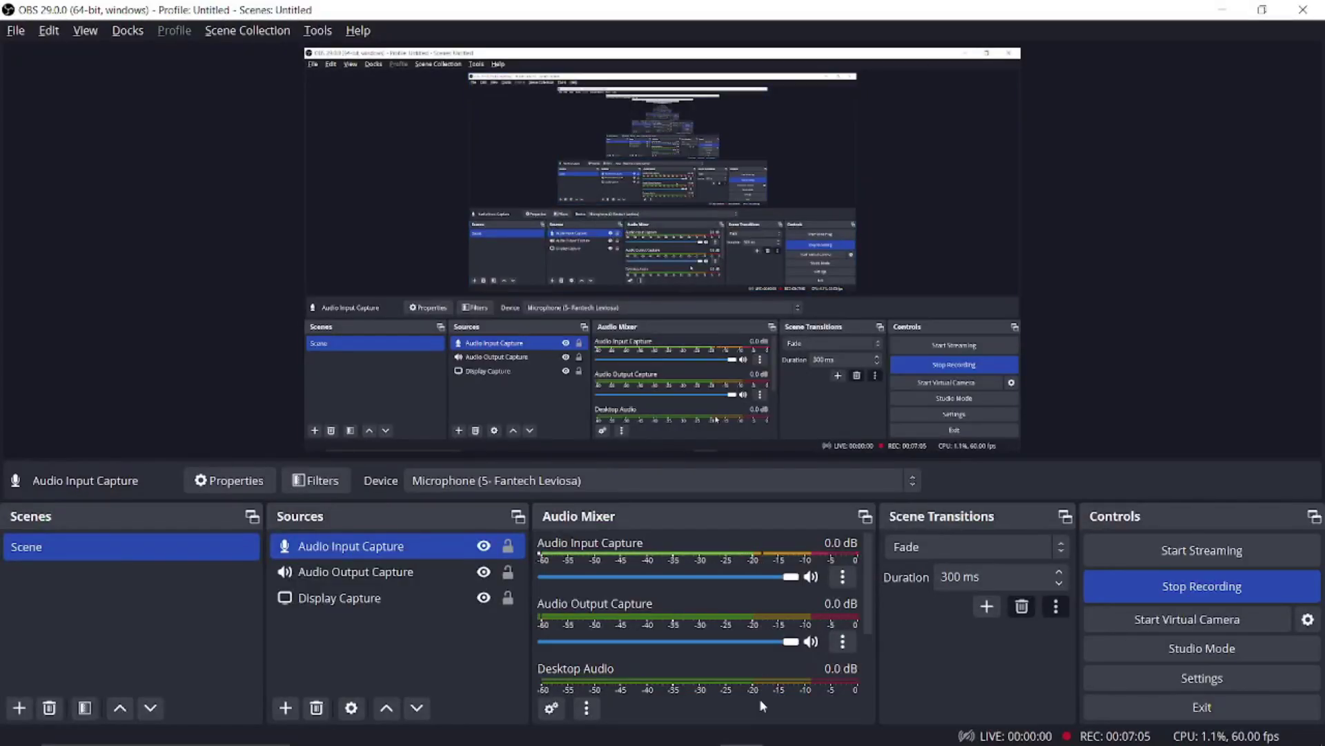
Bring Chrome to the front and open a new empty tab.
left_click(656, 728)
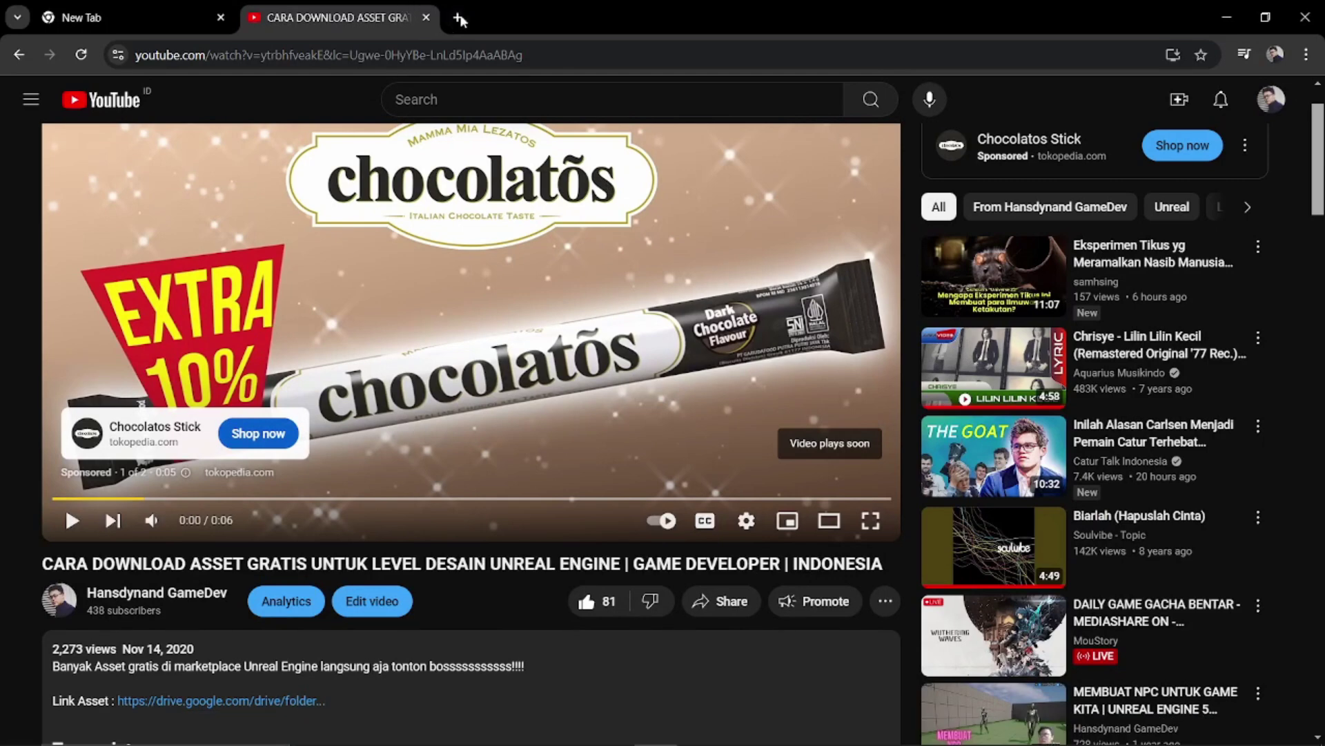
left_click(462, 20)
left_click(433, 18)
left_click(552, 24)
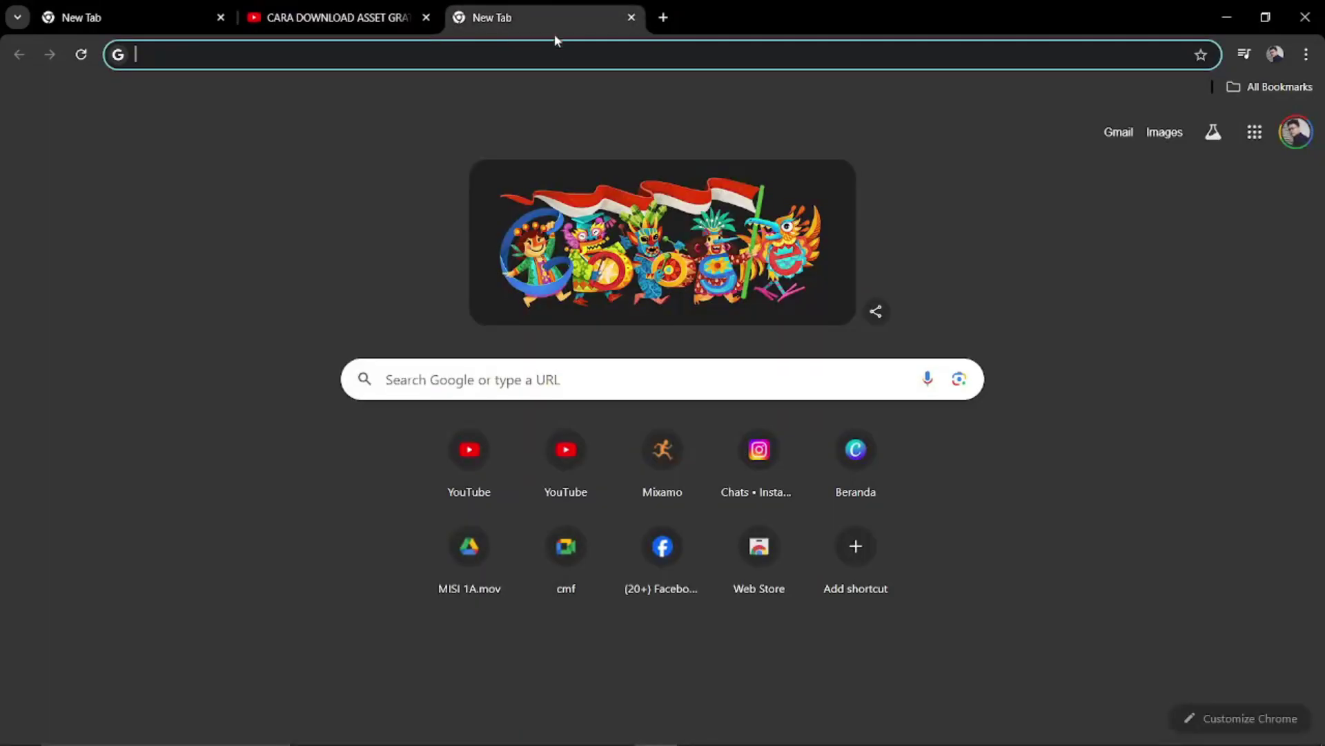
left_click(561, 45)
Type 'stone 3d model free' into the address bar, correcting the typos.
type("dw")
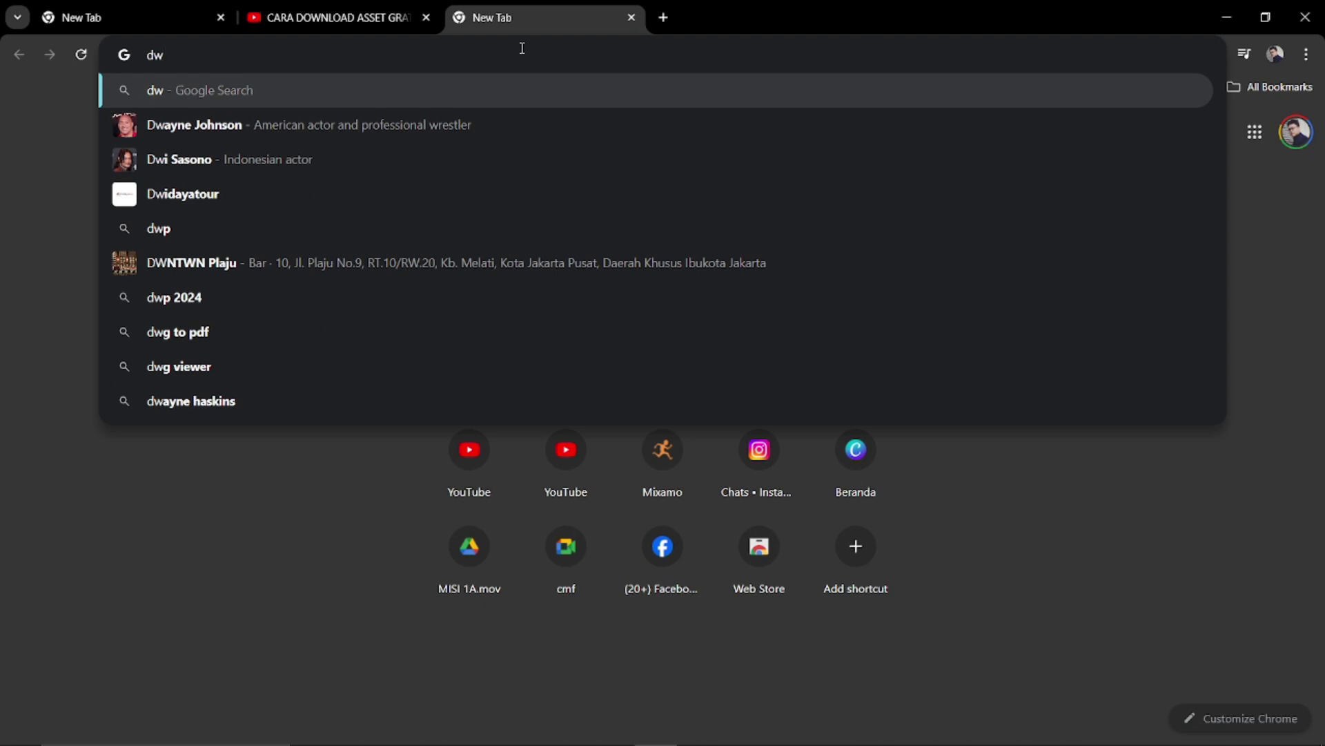
key("BackSpace")
key("BackSpace")
type("stobn")
key("BackSpace")
key("BackSpace")
type("ne")
key("BackSpace")
type("3d")
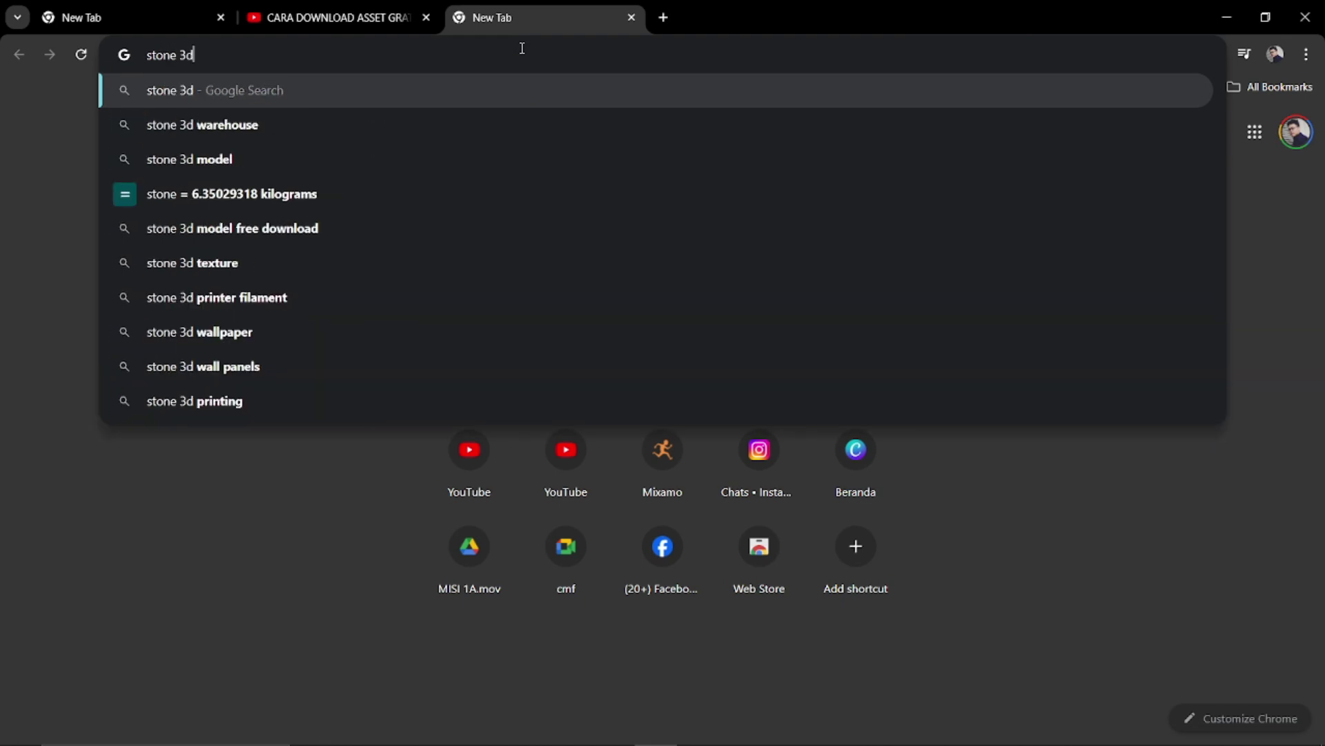
type(" model")
key("BackSpace")
type("l")
key("BackSpace")
key("BackSpace")
type("l free")
Choose the 'stone 3d model free download' suggestion and run the search.
key("BackSpace")
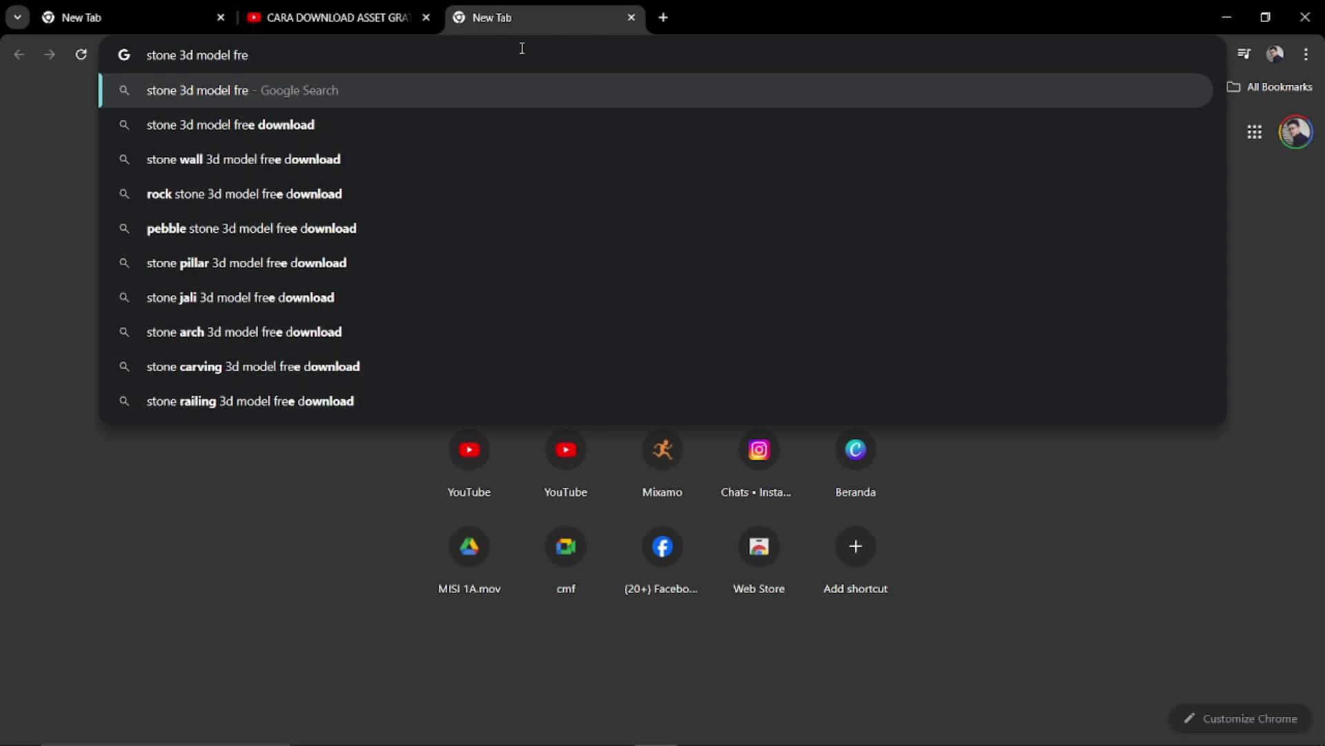
key("Down")
key("Down")
key("Up")
key("Return")
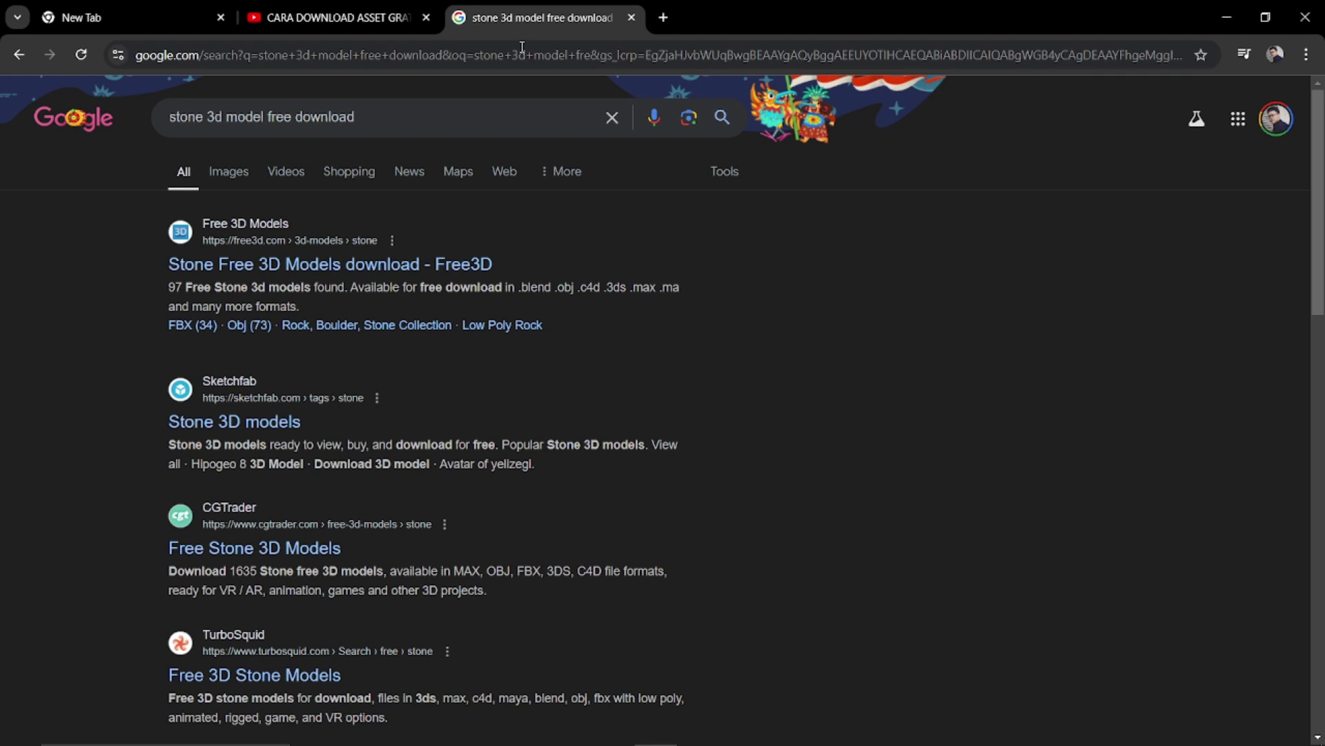
Open Free3D's 'Stone Free 3D Models download' result and scroll its 97 models.
left_click(329, 247)
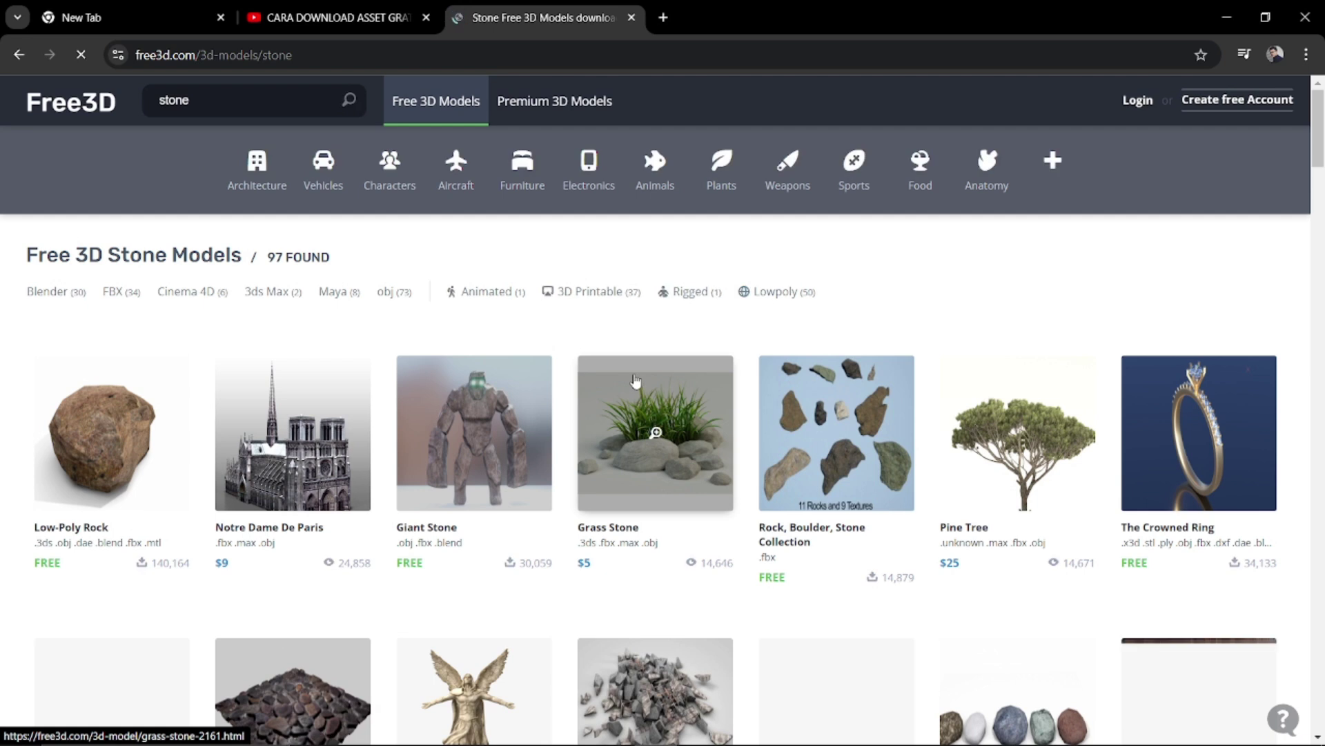
scroll(635, 379, "down", 1)
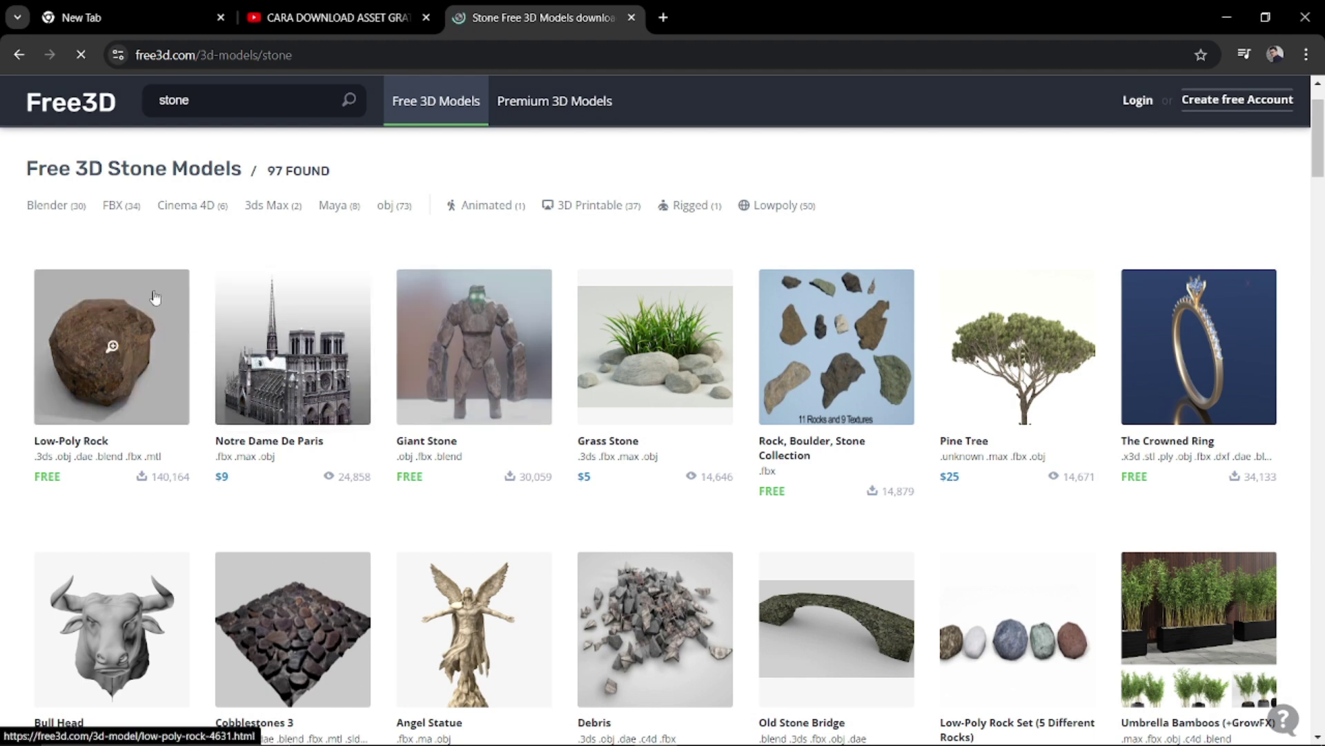
Open the Low-Poly Rock model page and scroll through its specs and comments.
left_click(114, 352)
scroll(716, 444, "down", 3)
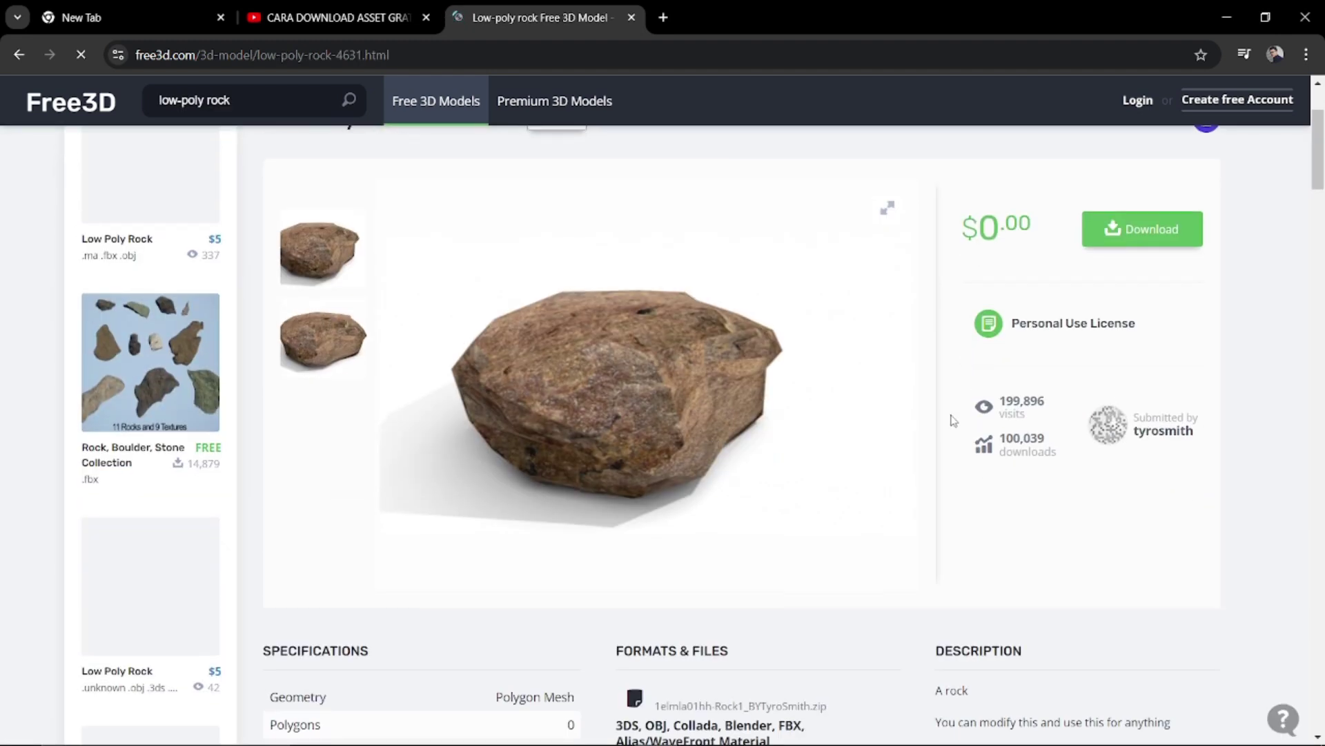
scroll(954, 421, "down", 3)
scroll(1122, 402, "up", 3)
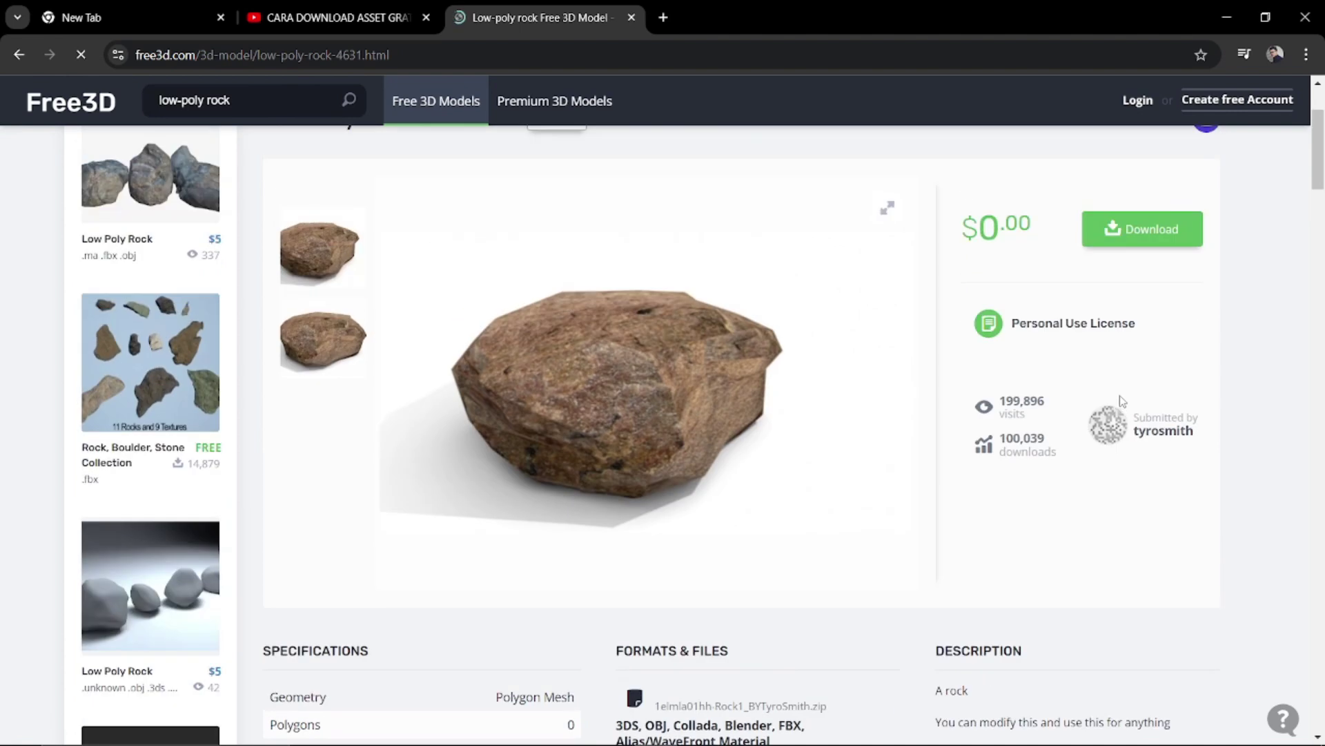
scroll(1121, 401, "down", 3)
scroll(1107, 408, "down", 2)
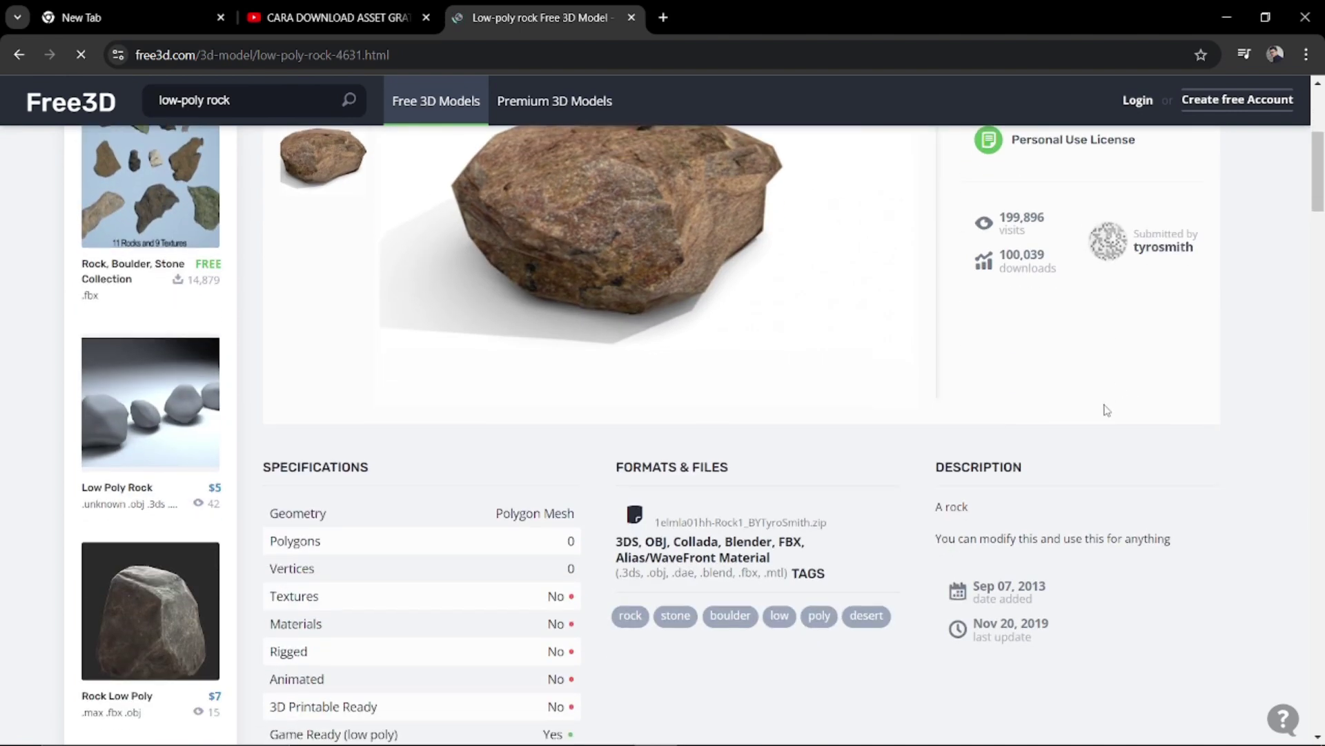
scroll(686, 512, "down", 2)
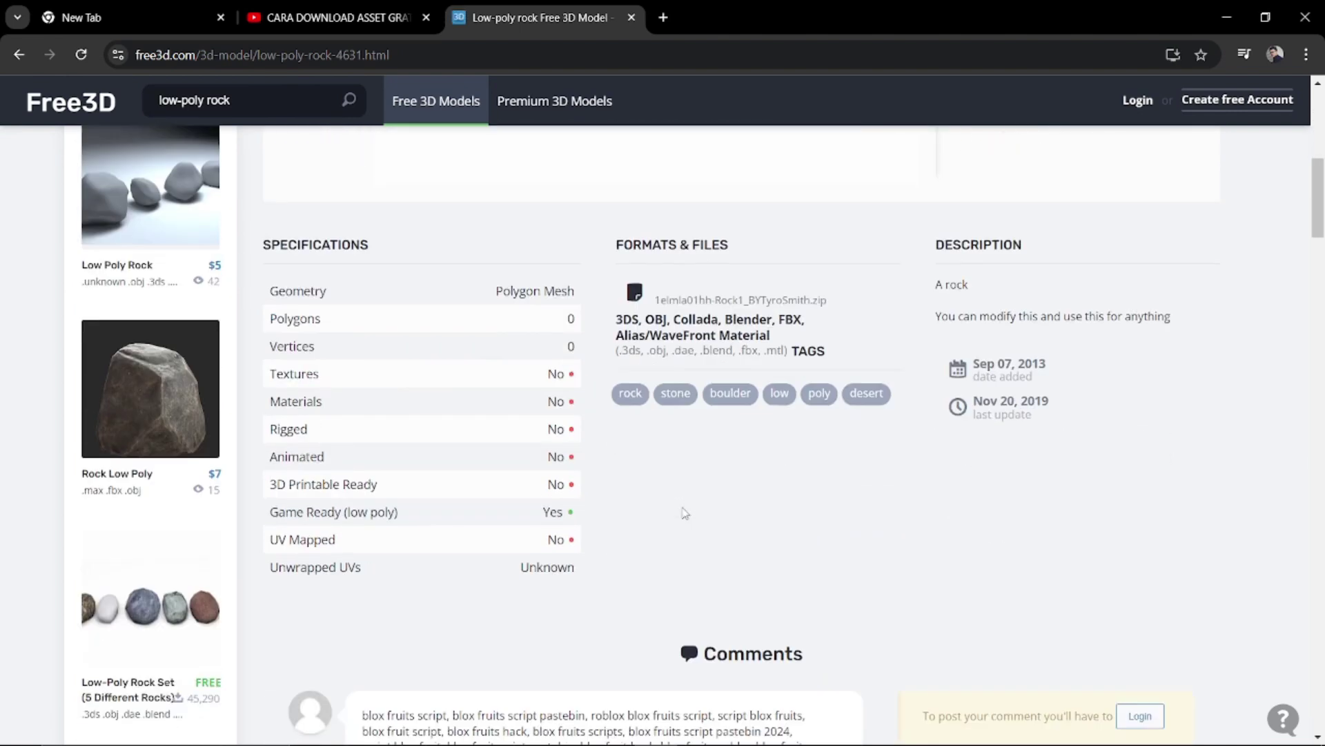
scroll(689, 512, "down", 3)
scroll(745, 461, "down", 4)
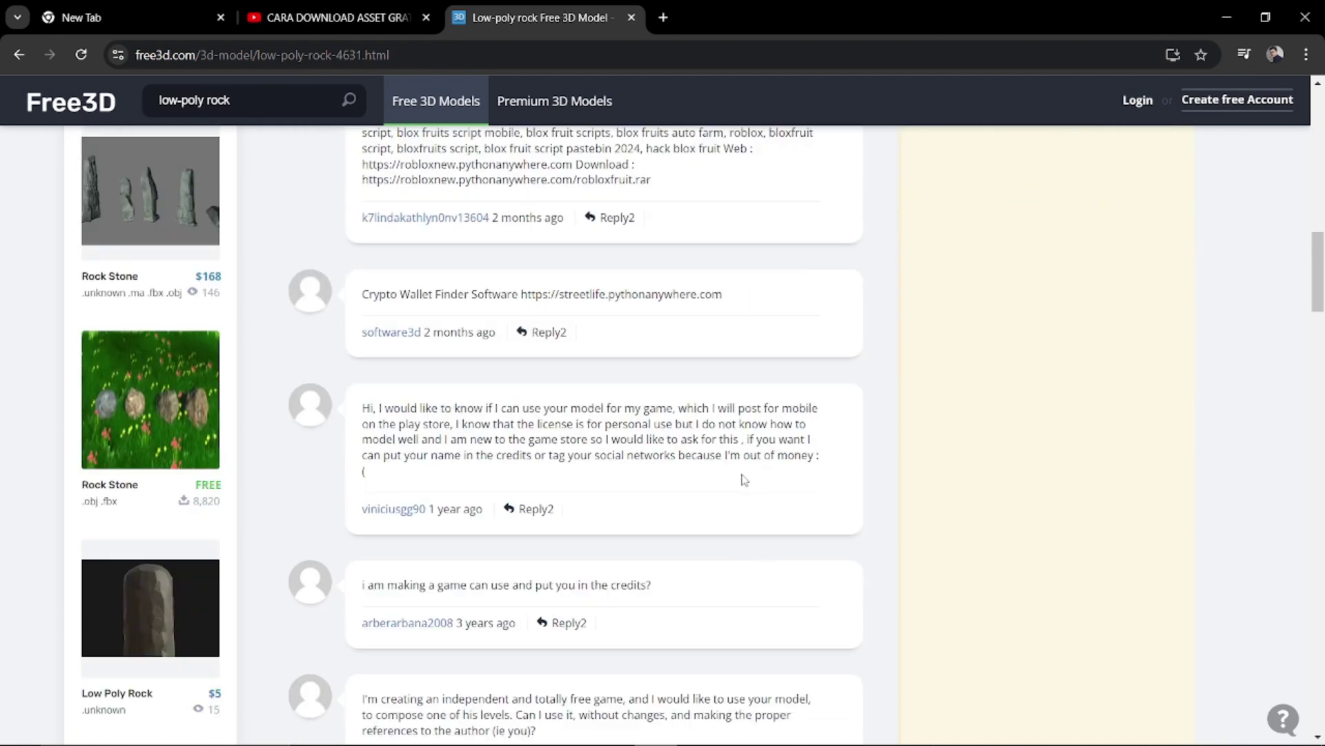
scroll(739, 476, "up", 1)
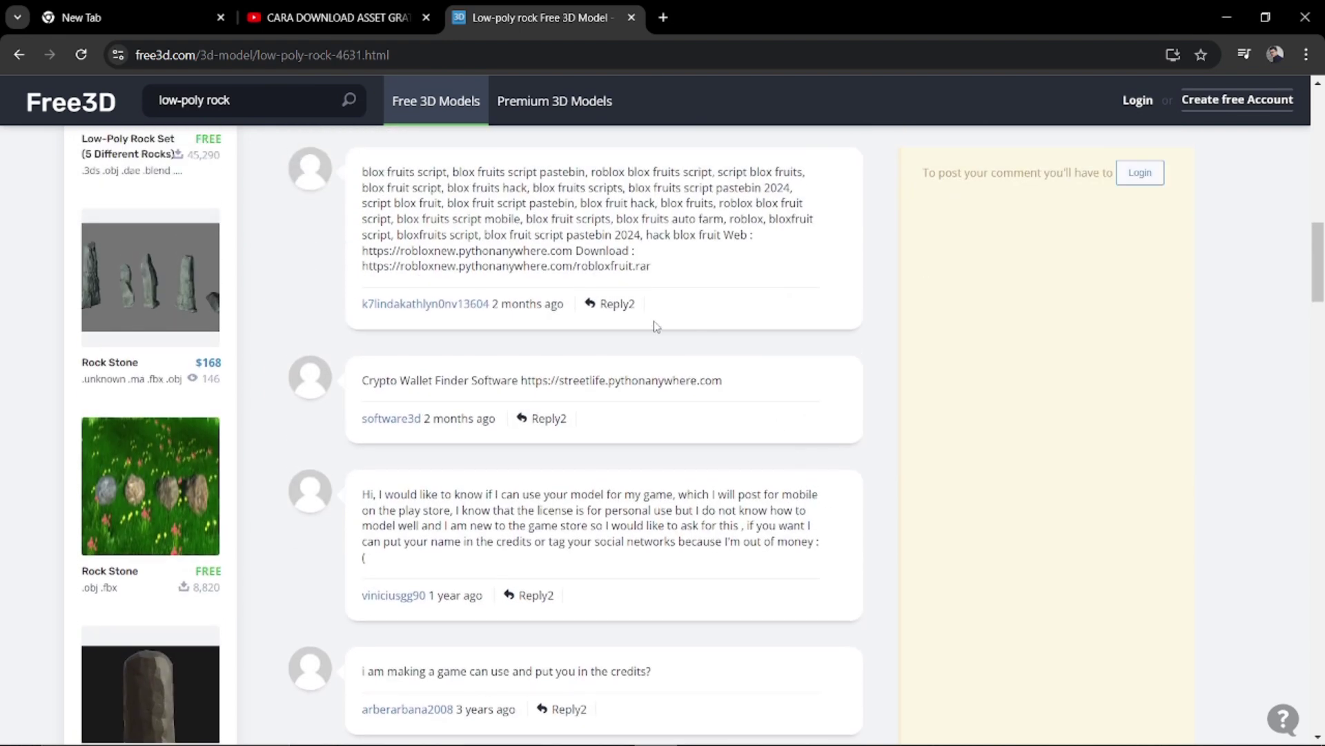
scroll(607, 332, "down", 2)
scroll(615, 281, "up", 3)
Clear stray text selections on the Low-Poly Rock page and head back toward Google.
left_click_drag(677, 305, 399, 230)
left_click(399, 231)
scroll(785, 331, "up", 3)
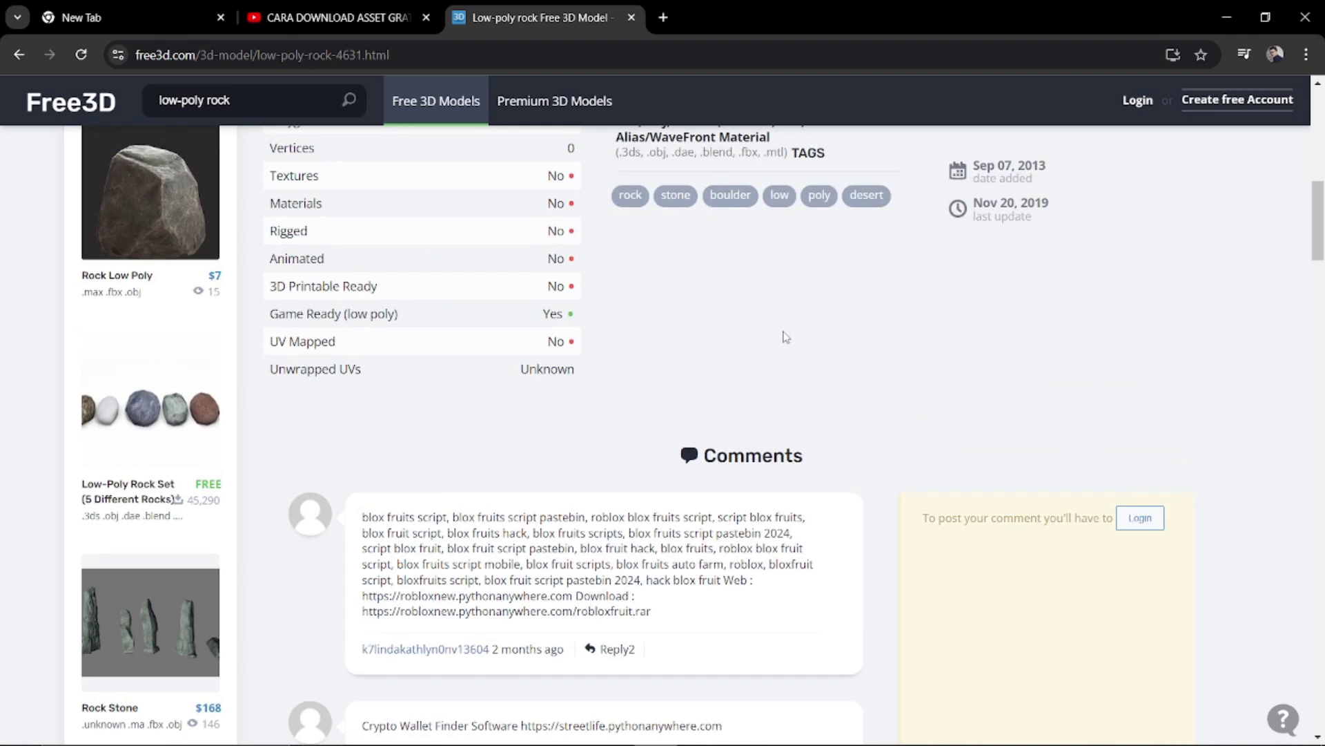
scroll(785, 337, "up", 3)
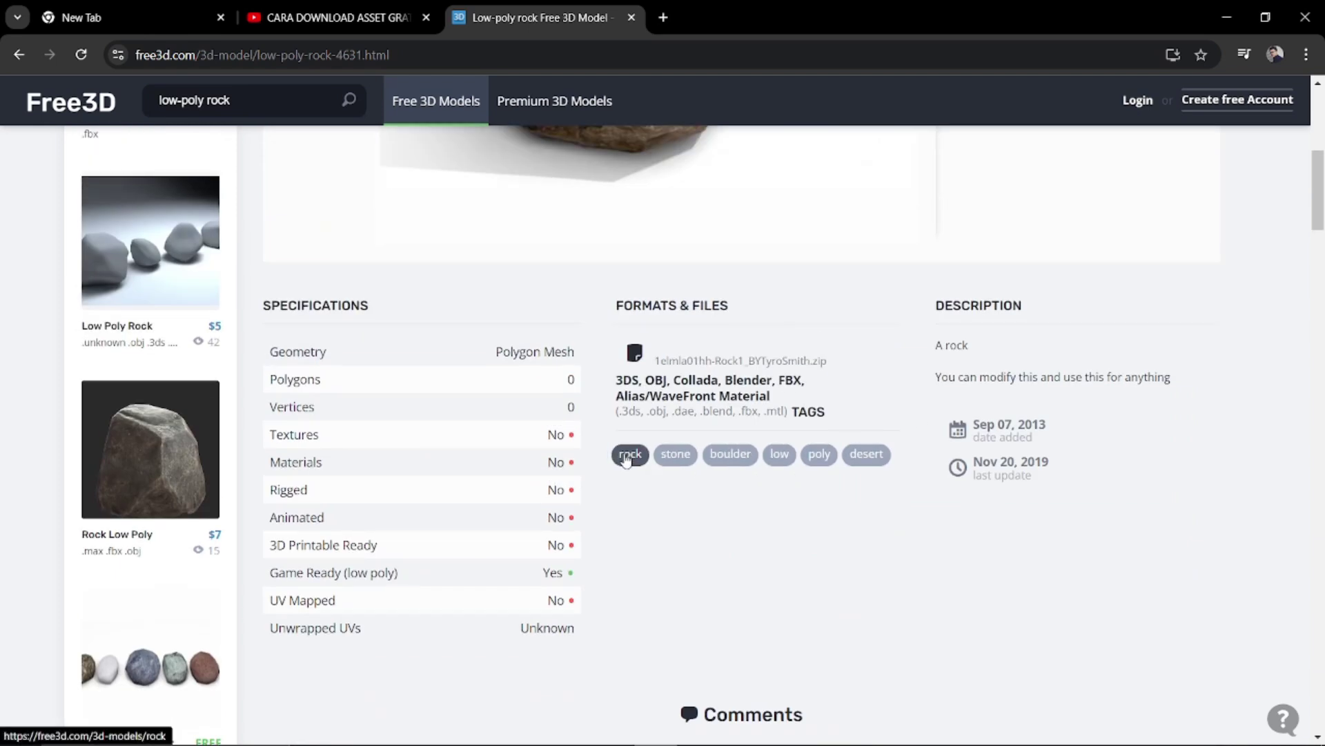
scroll(468, 542, "up", 5)
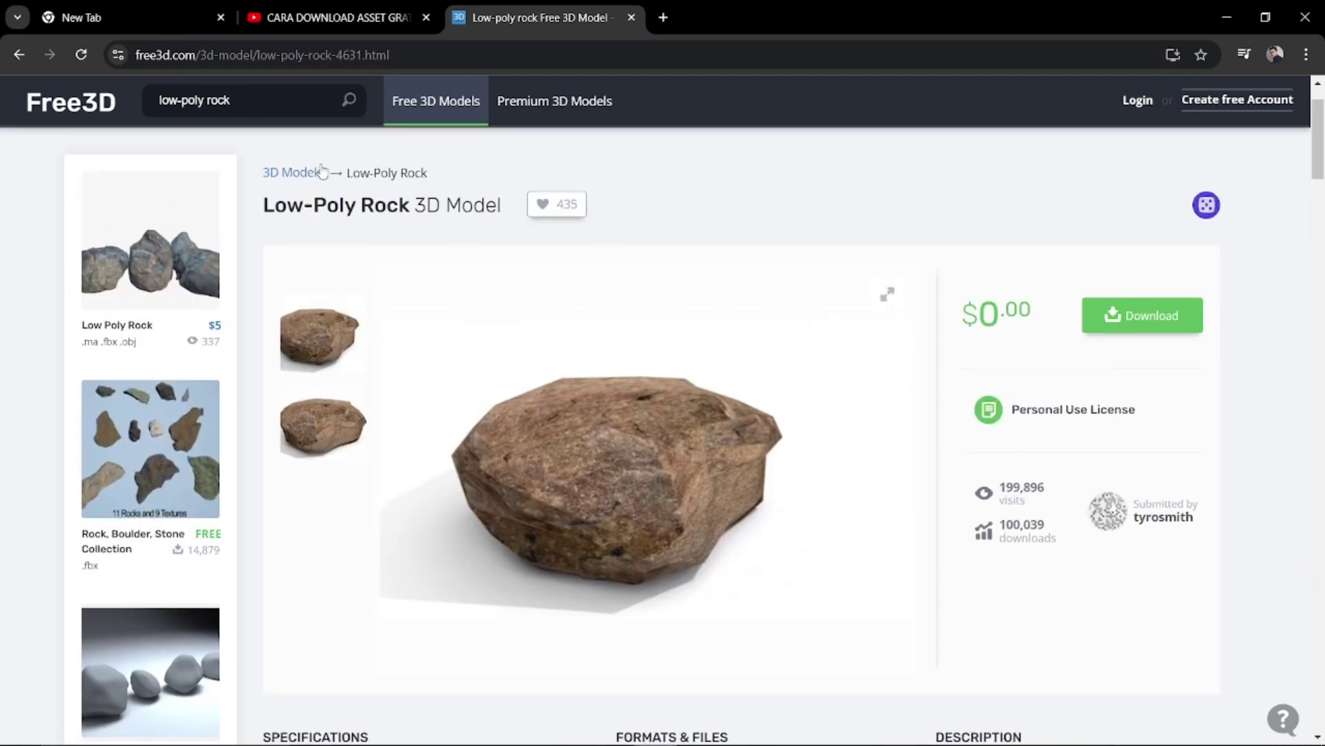
left_click_drag(1139, 408, 981, 312)
left_click(1013, 414)
scroll(1022, 411, "down", 4)
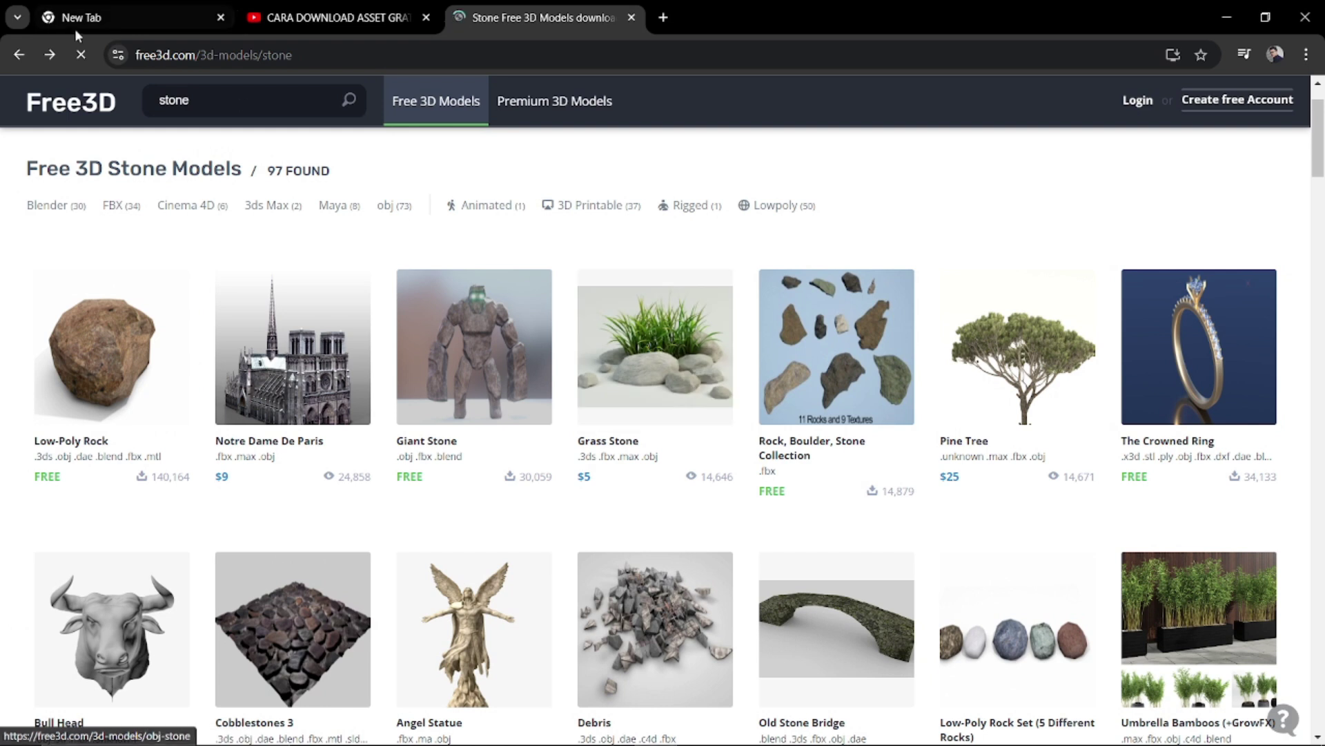
scroll(602, 402, "down", 5)
key("alt+Left")
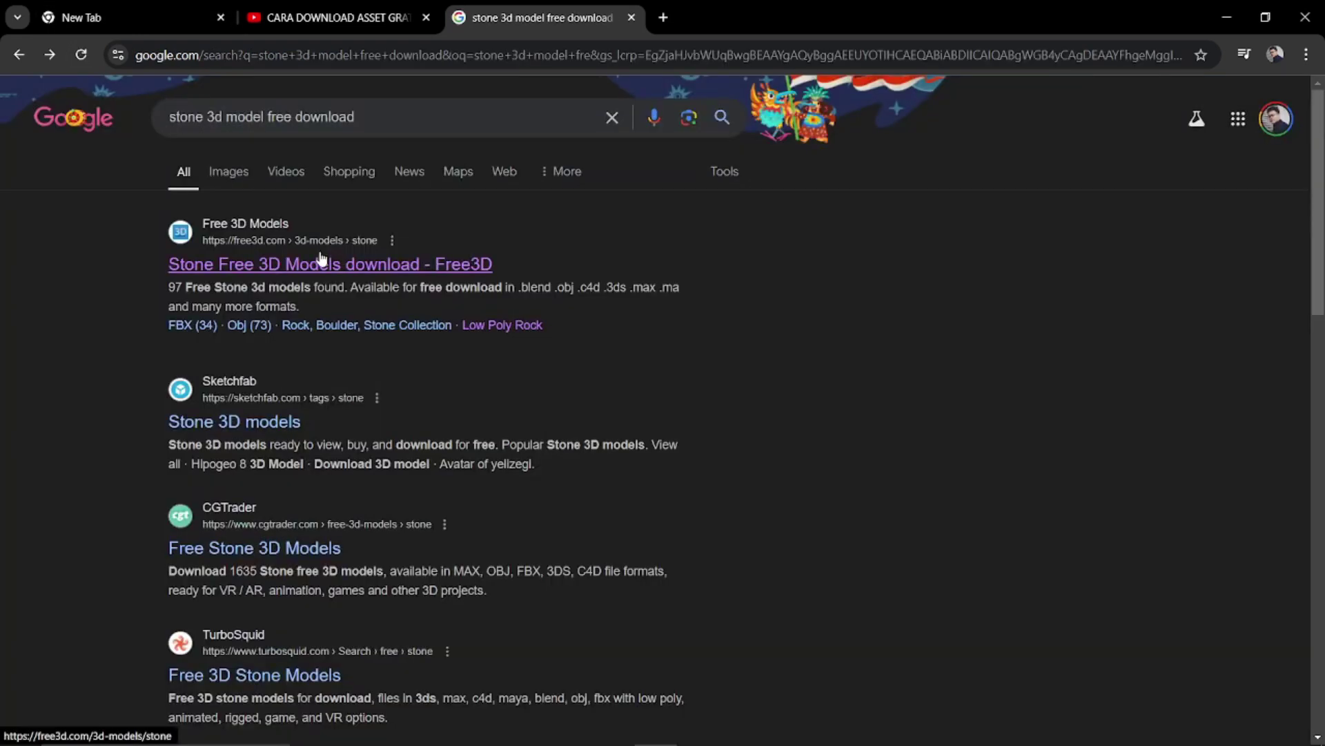
scroll(488, 257, "down", 1)
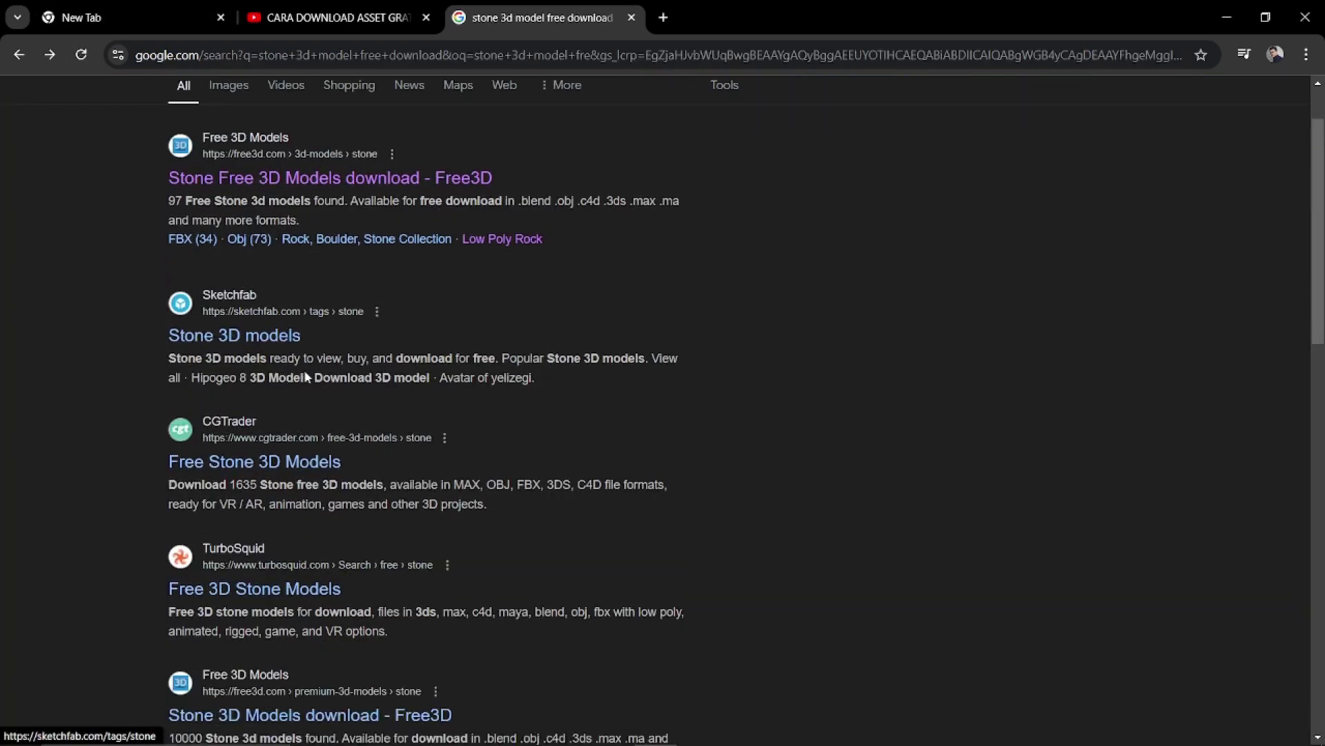
left_click(257, 334)
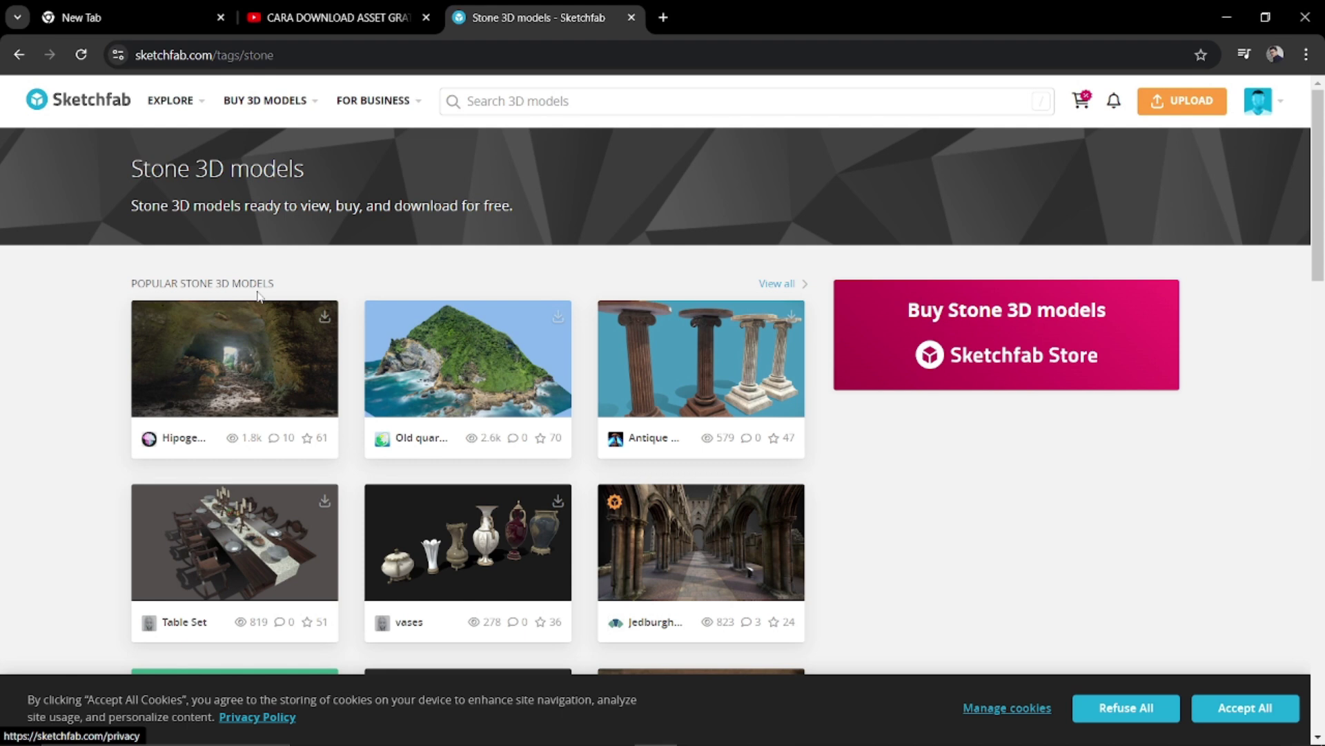
left_click(424, 342)
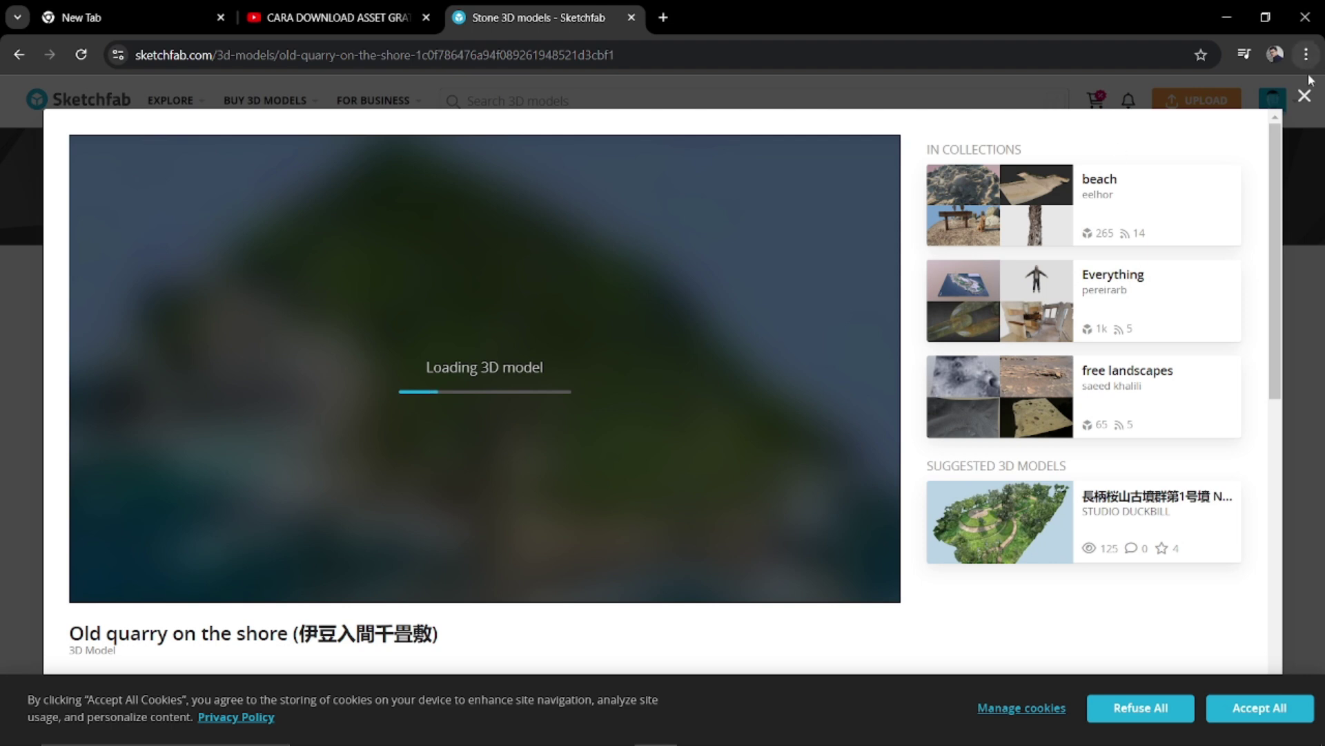
left_click(1304, 96)
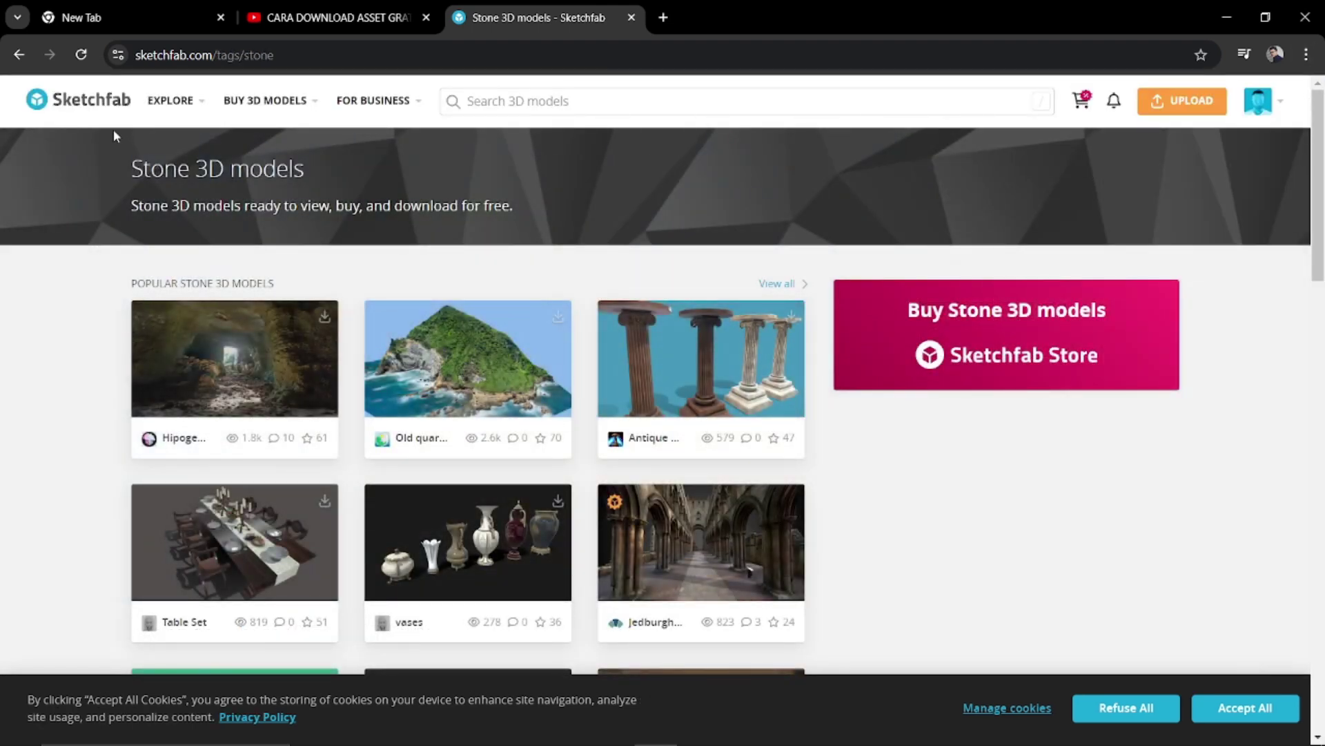
scroll(651, 418, "down", 3)
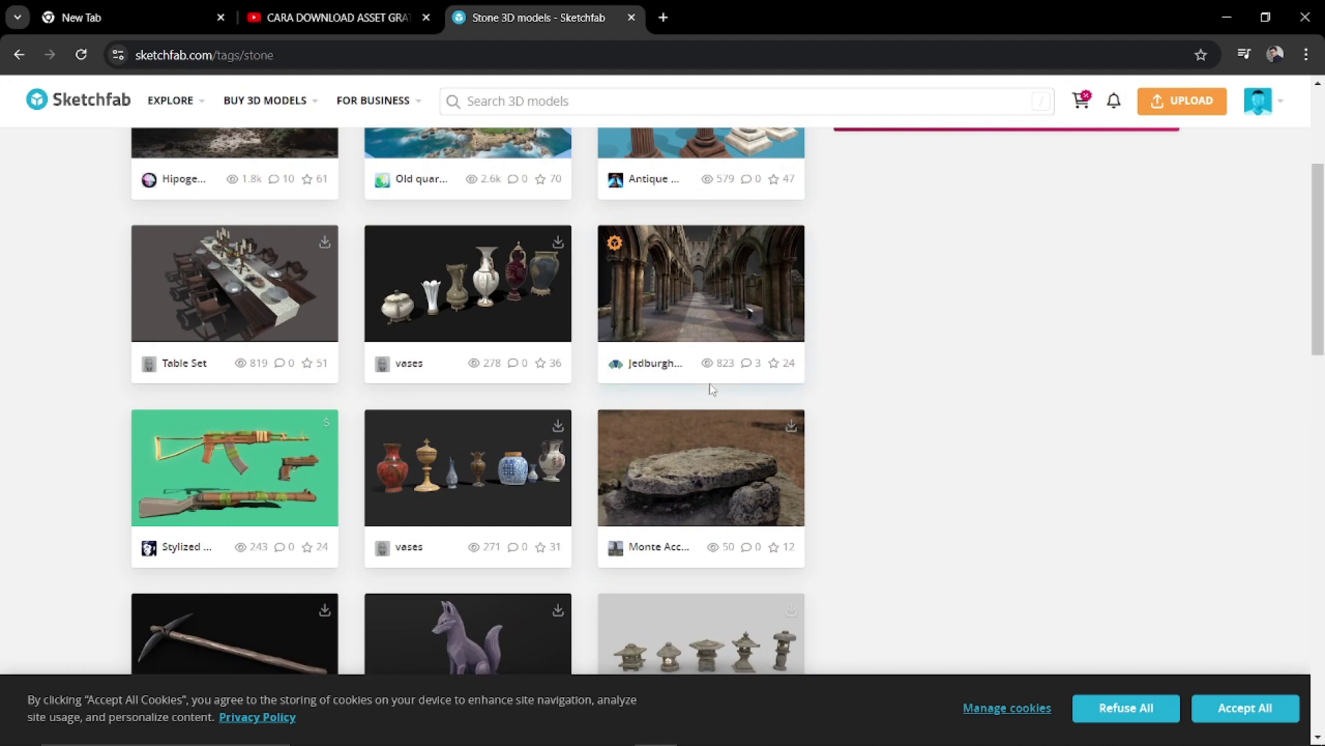
scroll(707, 390, "down", 3)
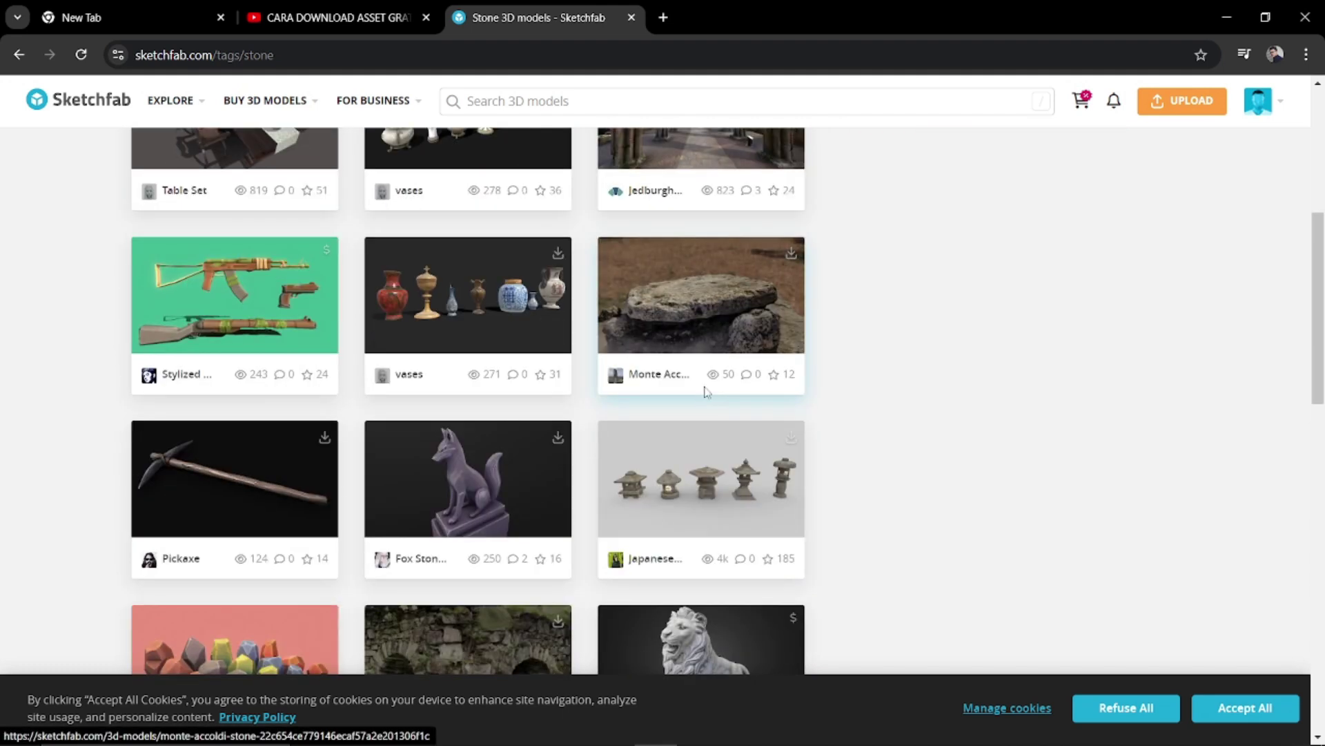
scroll(703, 392, "down", 3)
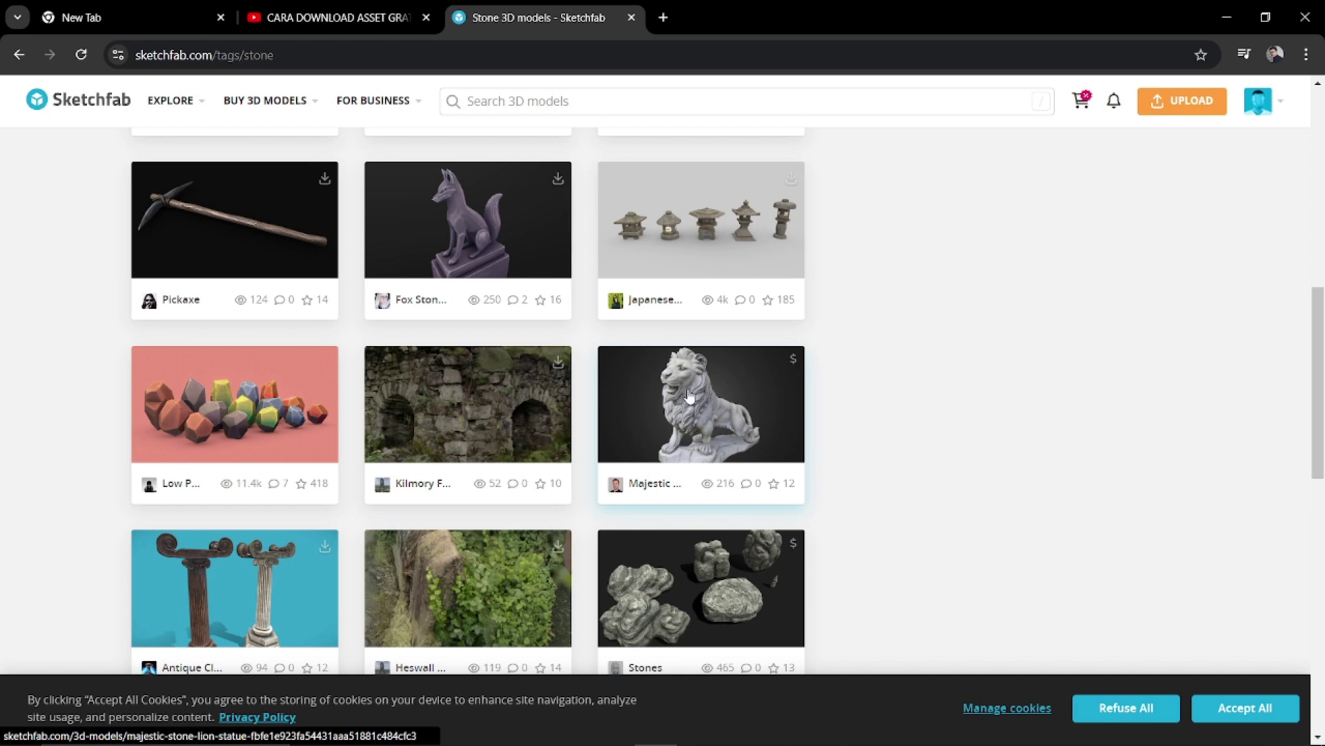
scroll(621, 394, "up", 4)
scroll(527, 394, "up", 4)
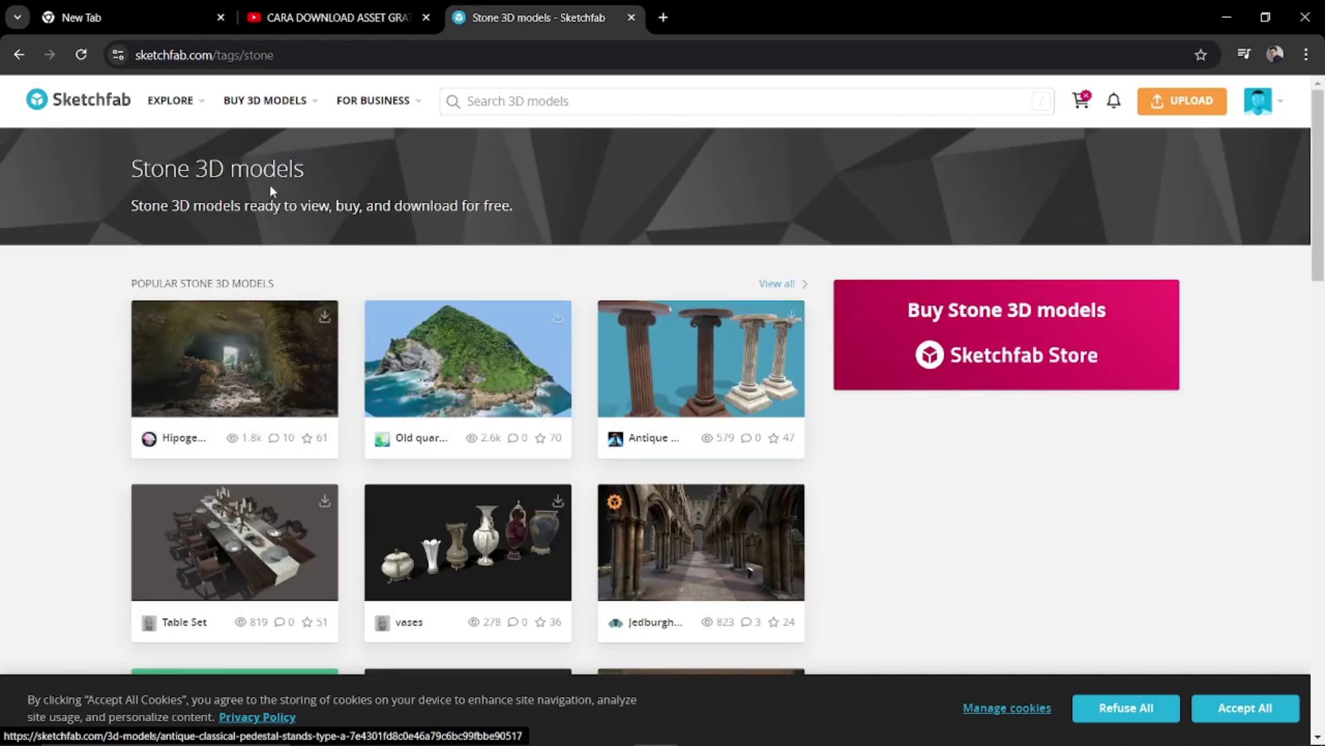
left_click(15, 54)
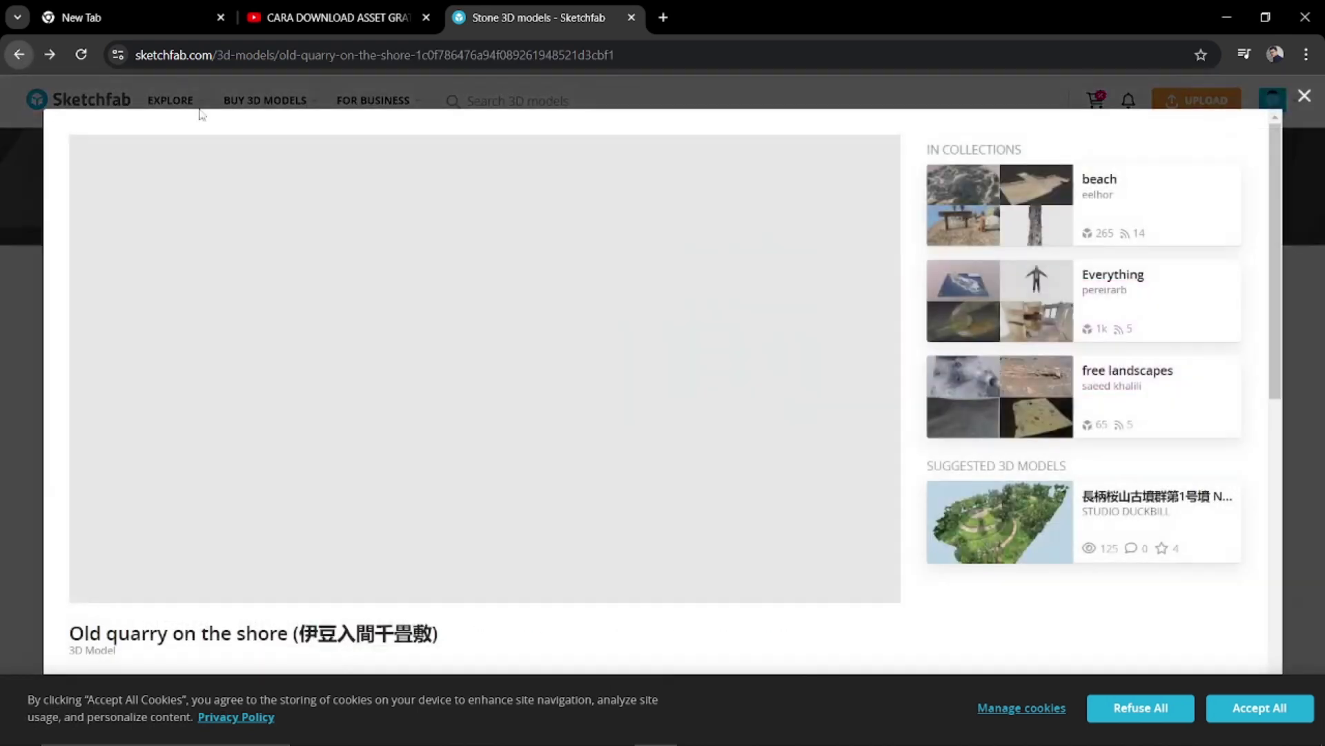
left_click(19, 56)
left_click(19, 57)
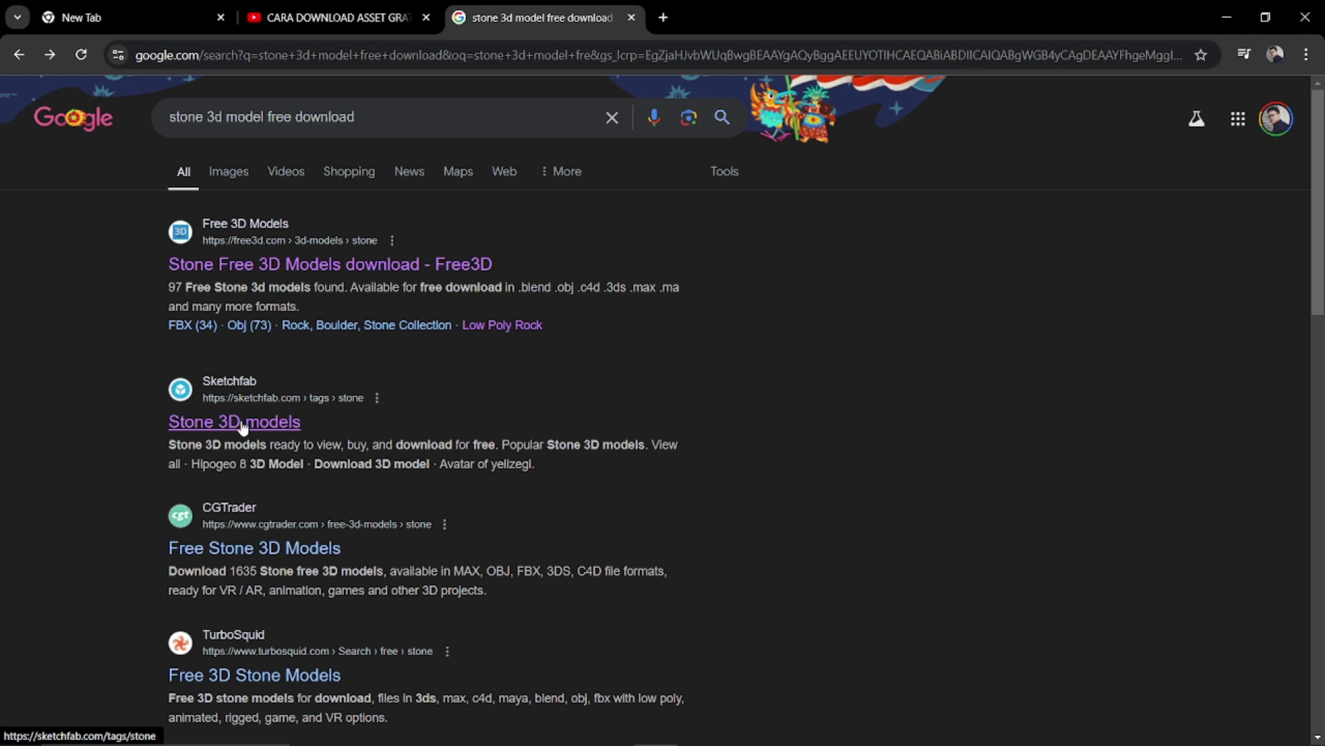
Skim the CGTrader stone models page and return to the Google results.
scroll(242, 428, "down", 1)
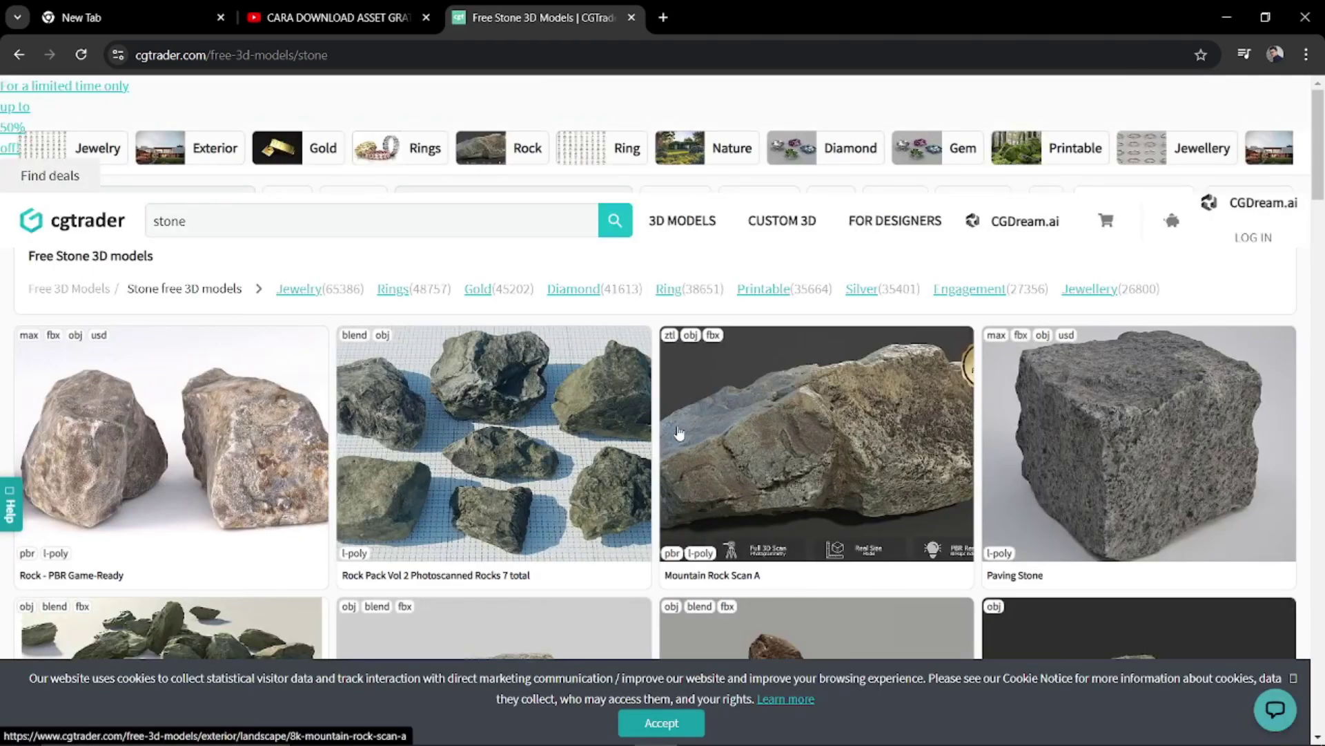
scroll(483, 428, "down", 4)
scroll(299, 463, "down", 2)
scroll(299, 463, "down", 2)
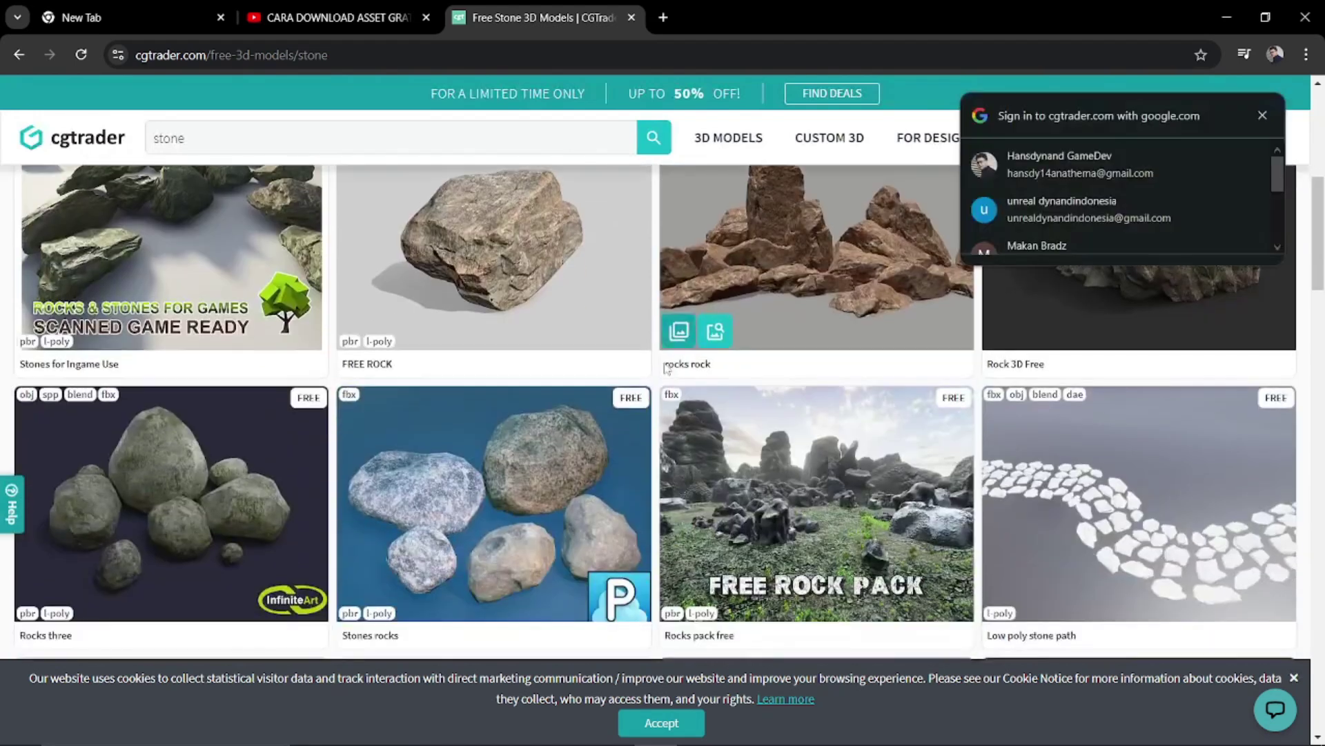
scroll(299, 462, "down", 4)
scroll(299, 463, "up", 5)
scroll(299, 463, "up", 7)
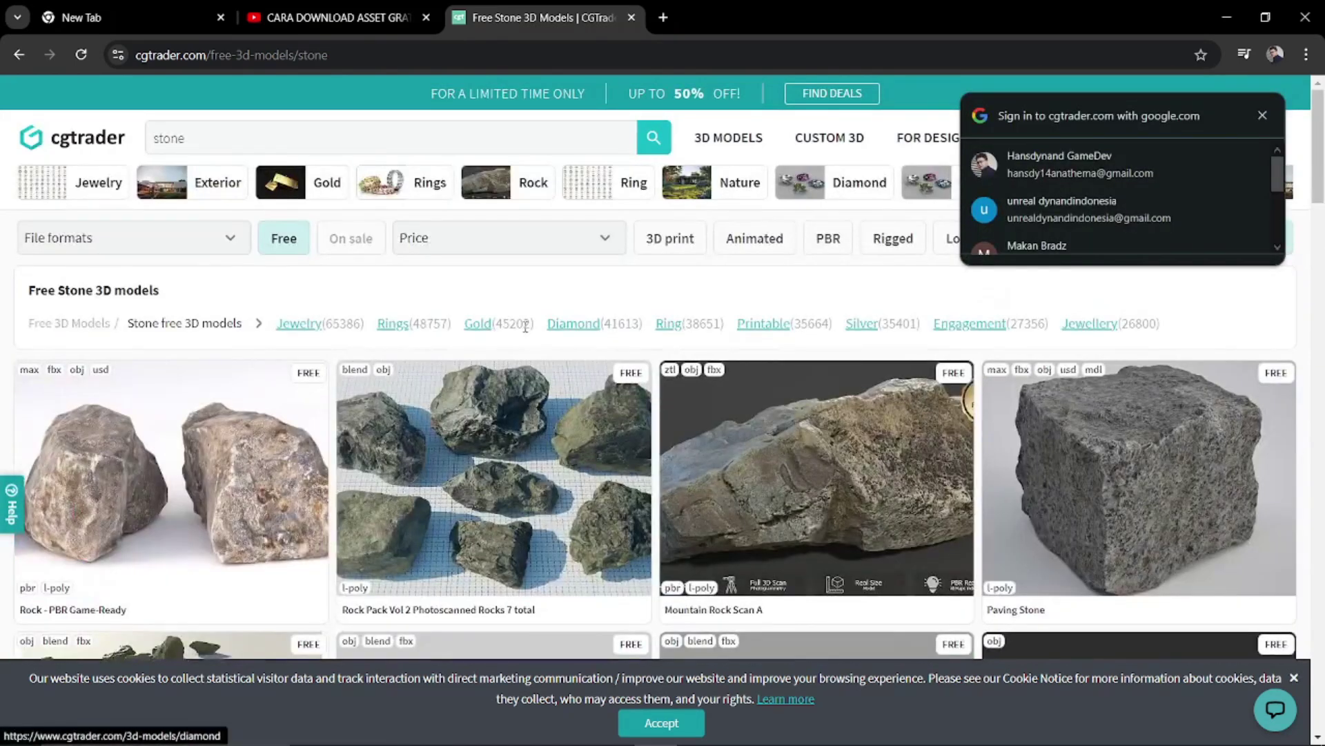
left_click(19, 54)
Open the TurboSquid free stone models result, skim it, and go back.
scroll(253, 333, "down", 4)
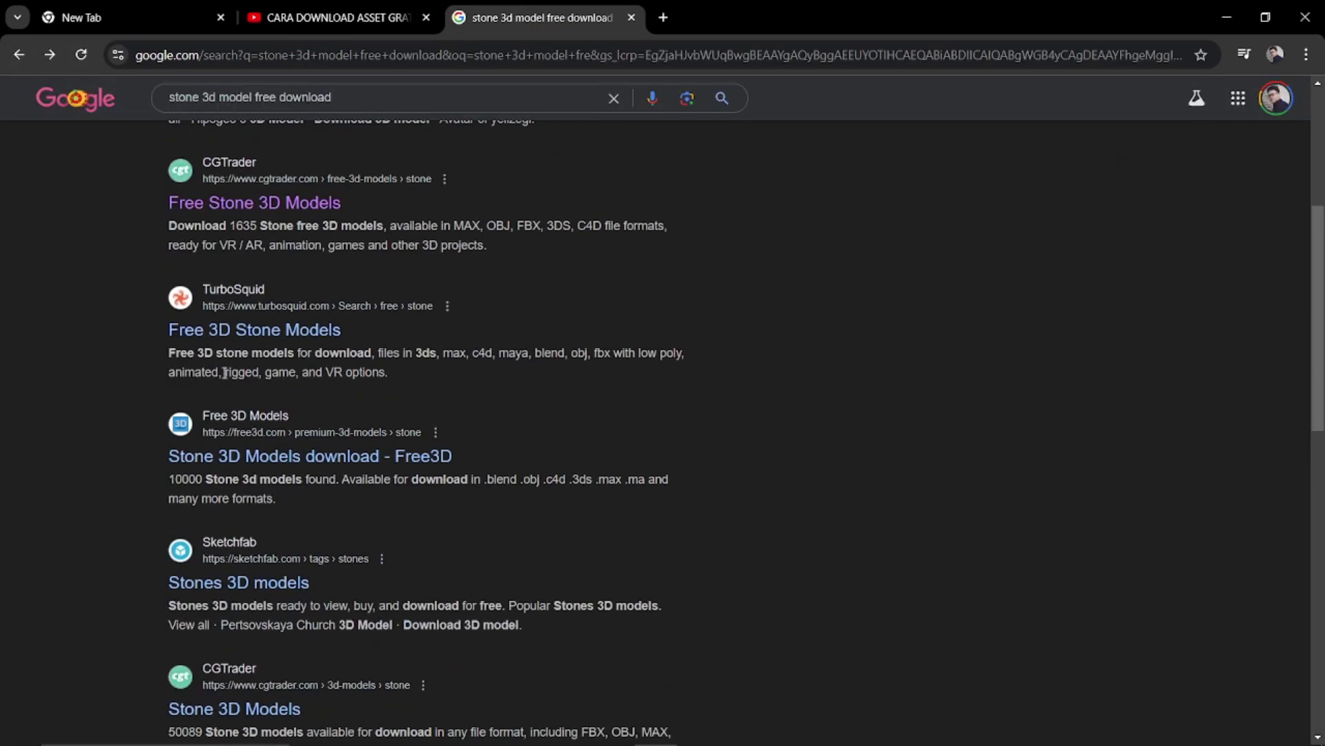
left_click(253, 334)
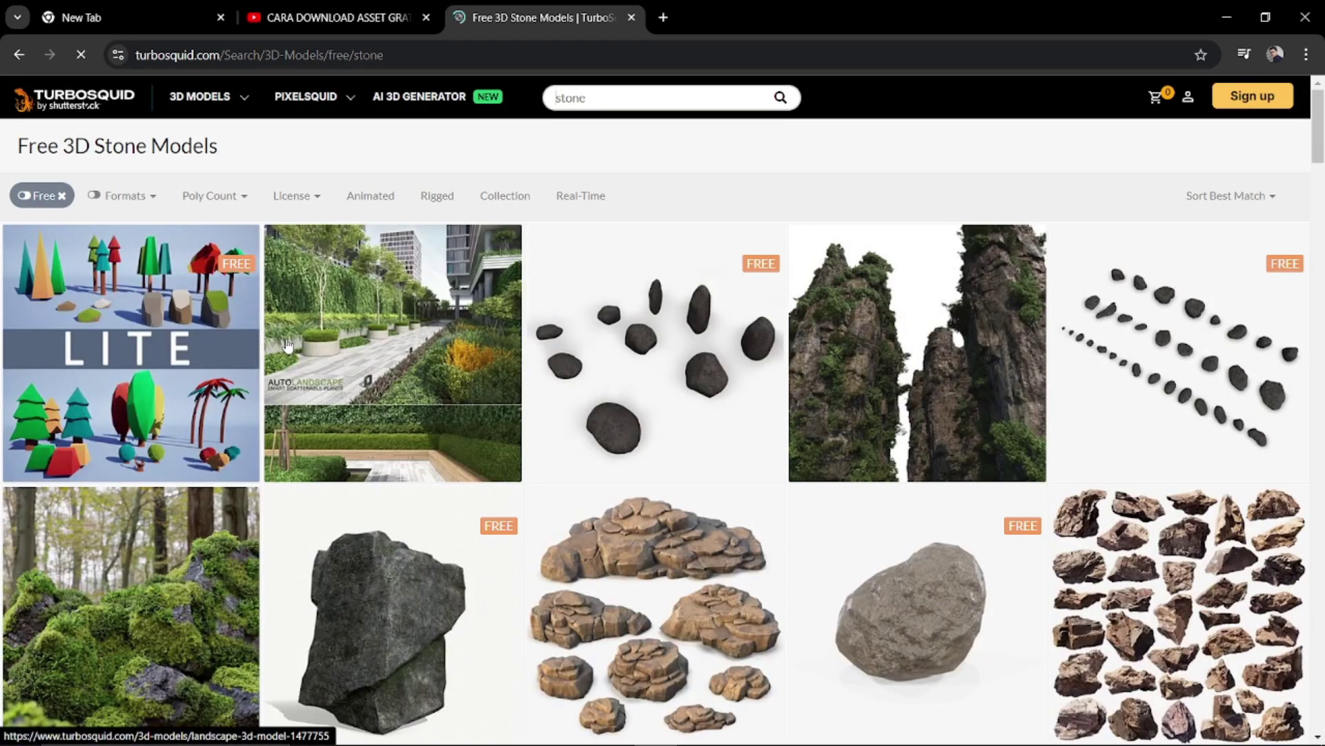
scroll(649, 442, "down", 3)
scroll(918, 276, "down", 5)
key("alt+Left")
Scroll through the Google stone model results to compare the listings.
scroll(299, 303, "up", 5)
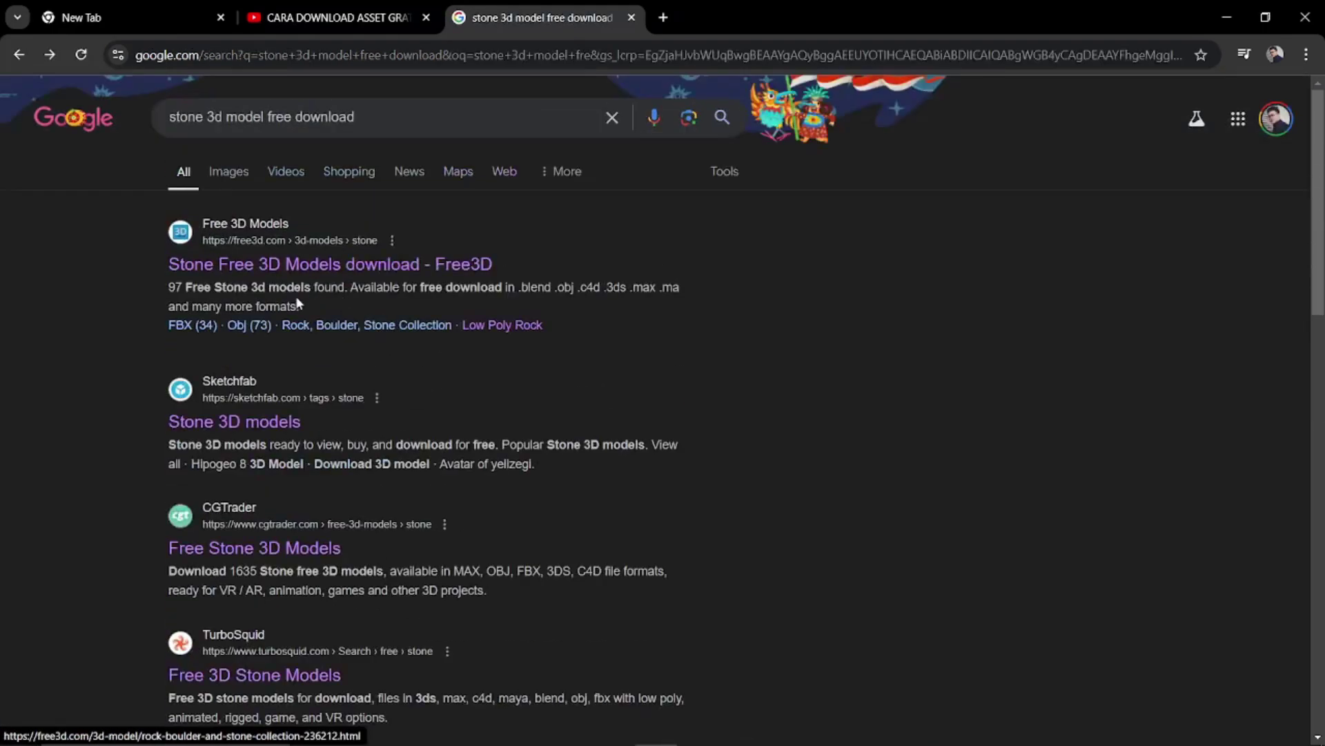
scroll(107, 313, "down", 5)
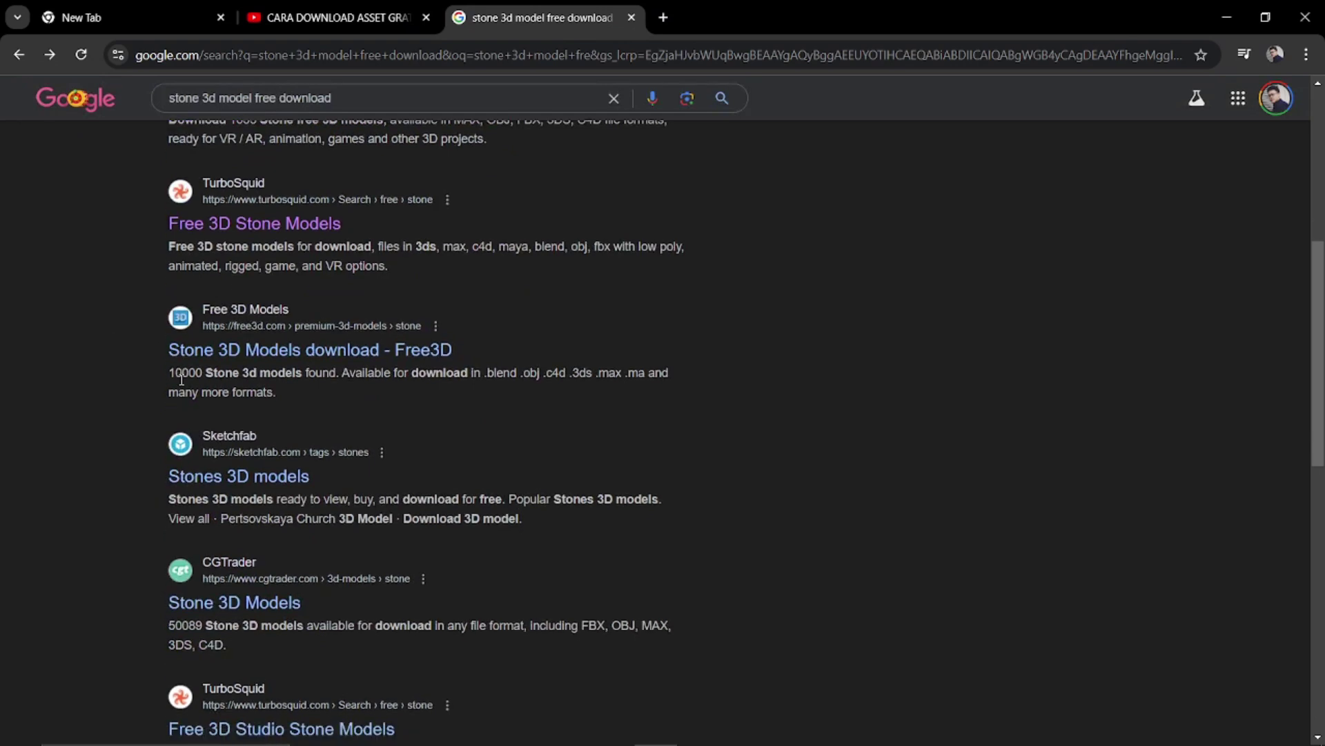
scroll(182, 378, "down", 3)
scroll(329, 462, "down", 2)
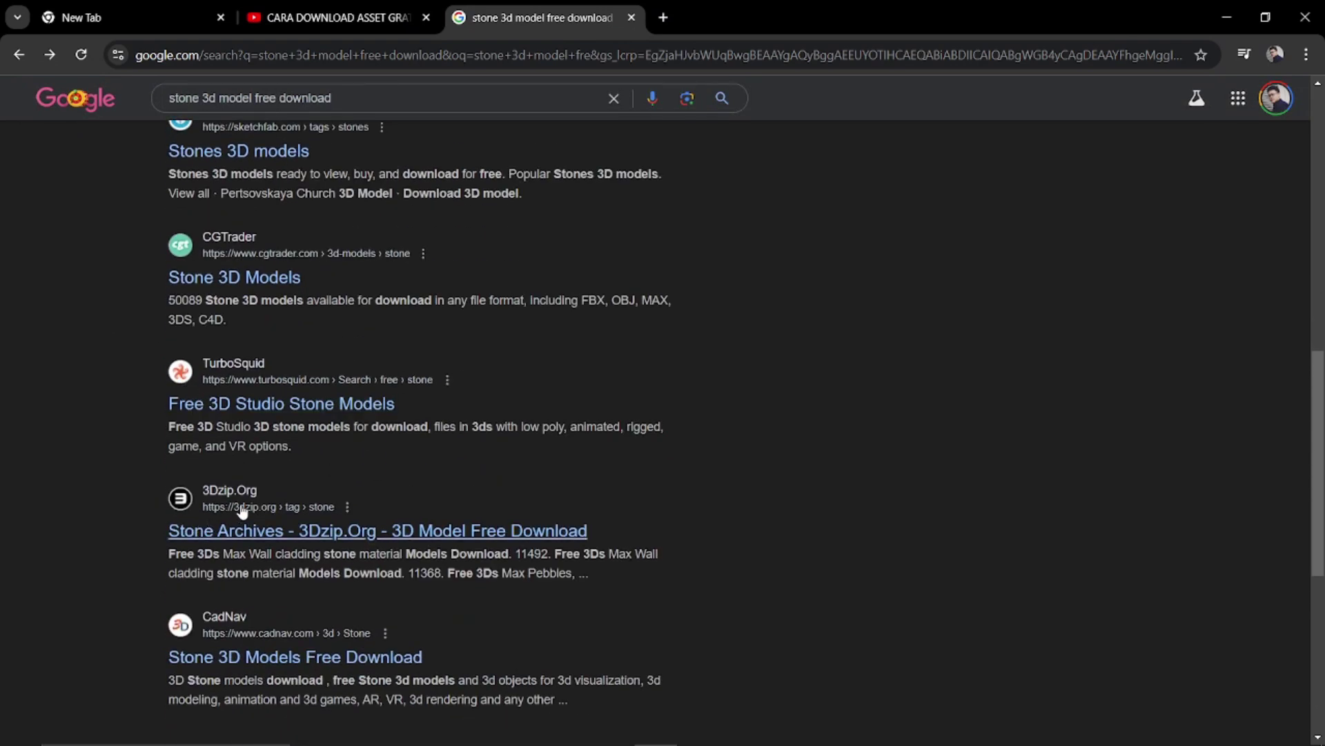
scroll(242, 511, "down", 1)
scroll(279, 523, "down", 2)
scroll(256, 506, "down", 2)
scroll(221, 477, "up", 5)
scroll(305, 418, "up", 3)
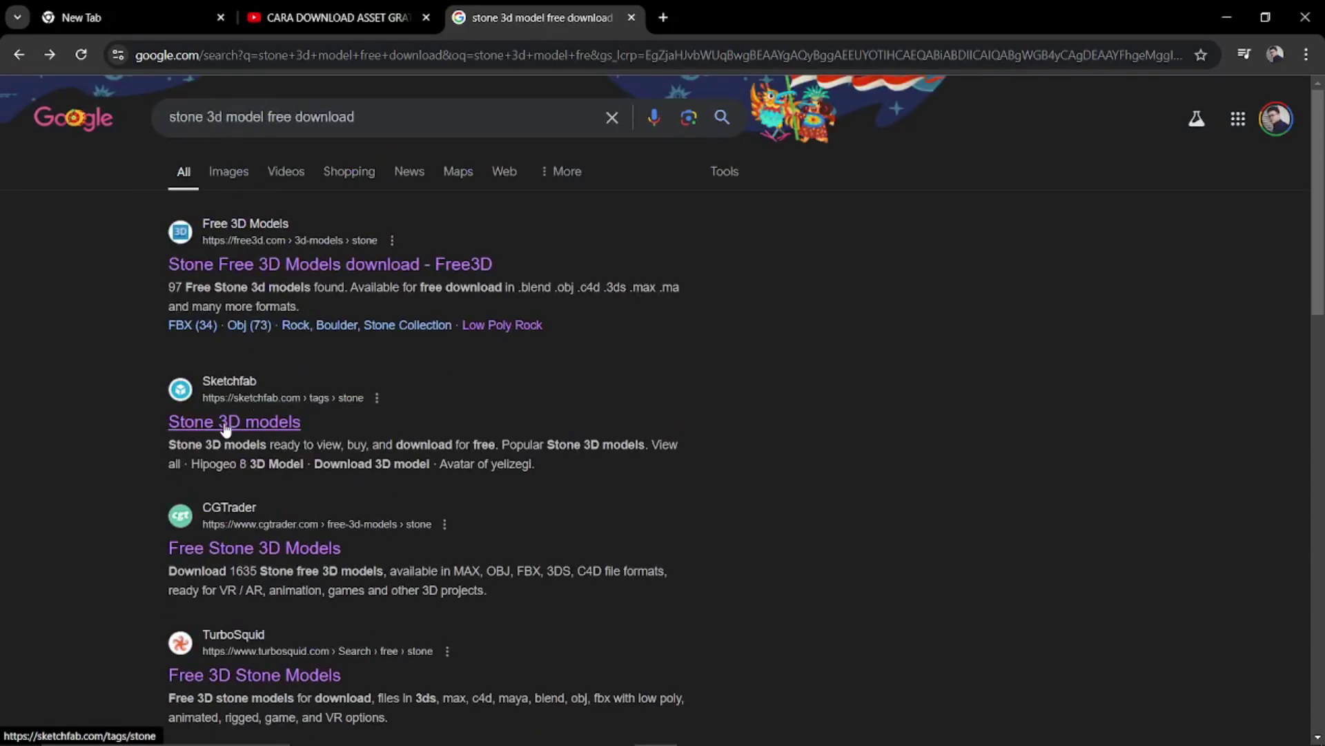
scroll(232, 423, "down", 1)
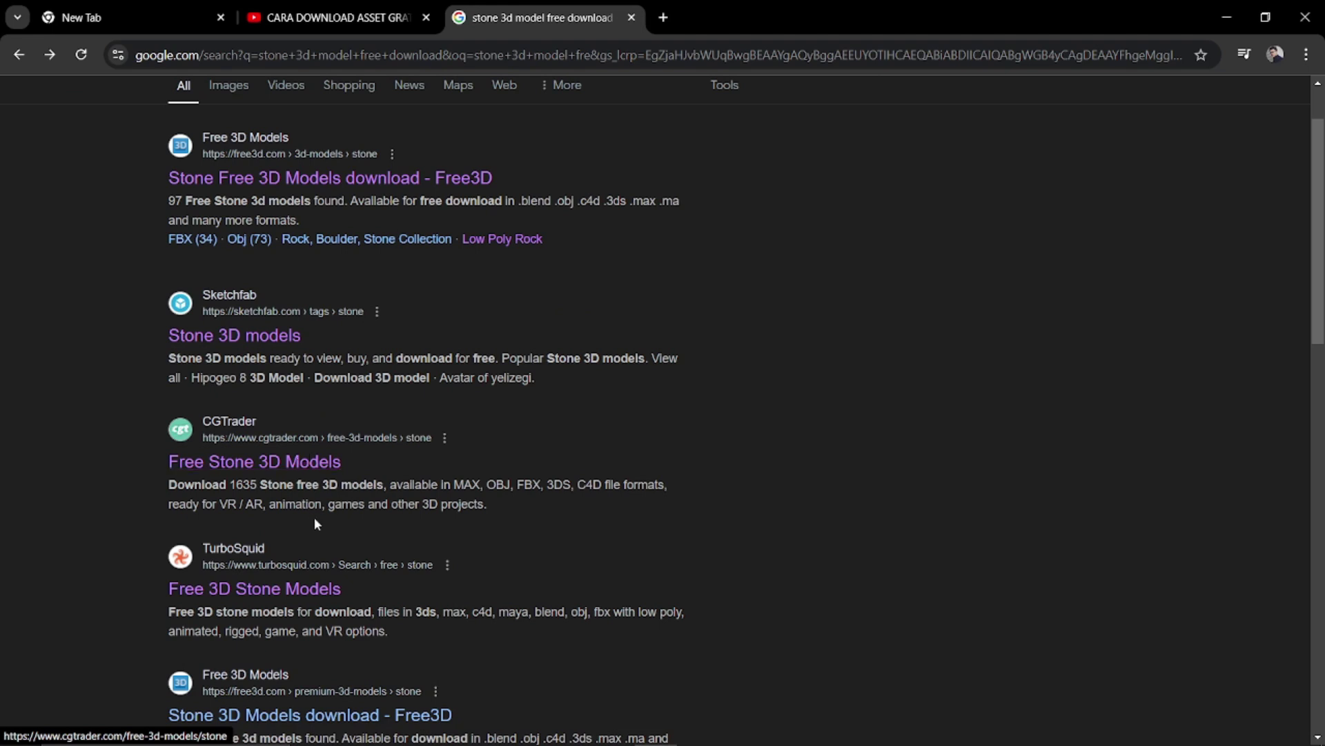
scroll(314, 523, "down", 1)
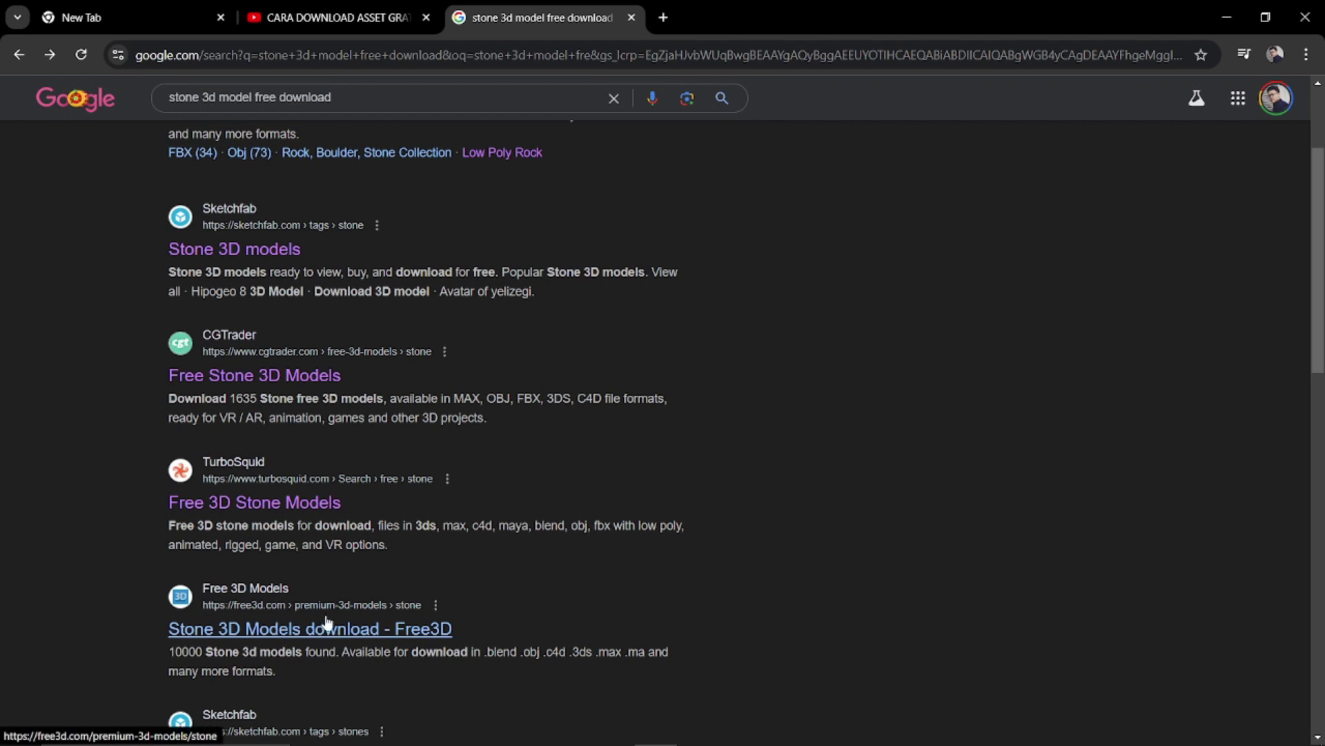
Open the Sketchfab 'Stone 3D models' result.
left_click_drag(331, 501, 214, 223)
scroll(215, 395, "up", 3)
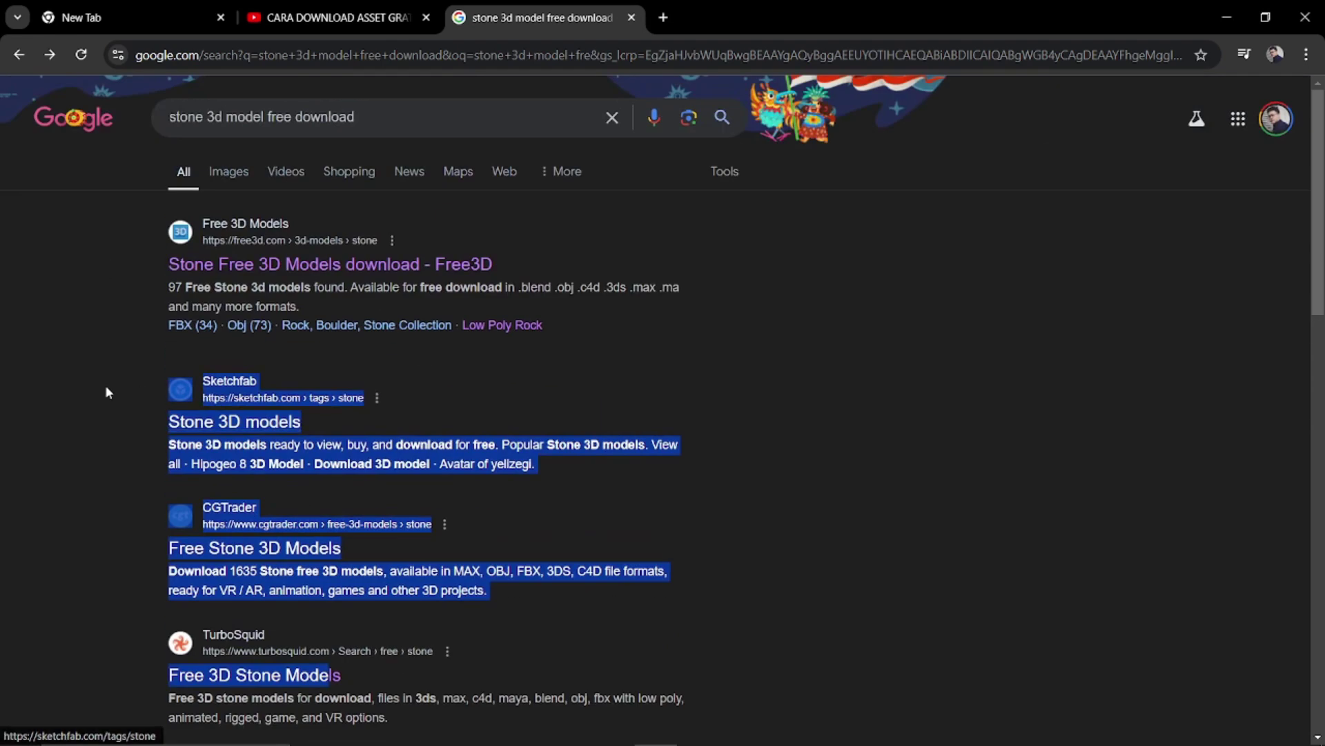
scroll(97, 358, "down", 1)
left_click_drag(215, 395, 563, 694)
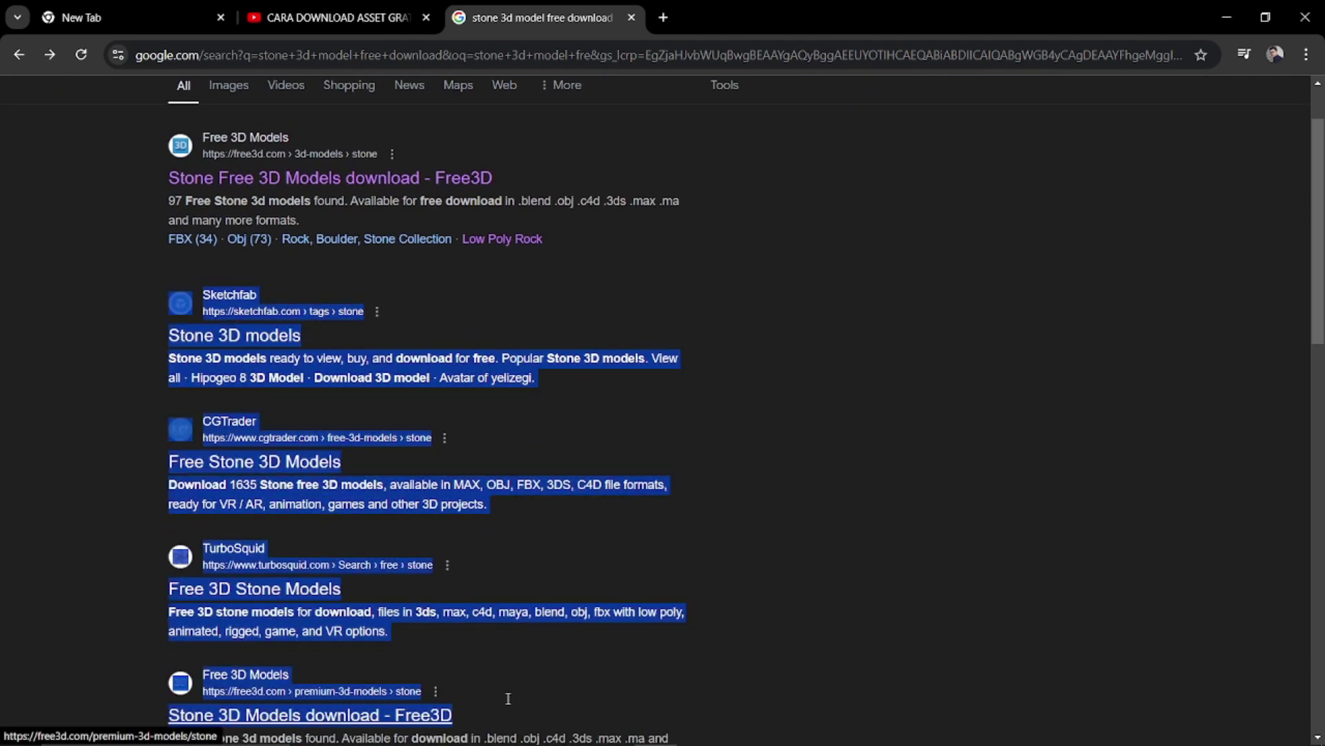
left_click(237, 308)
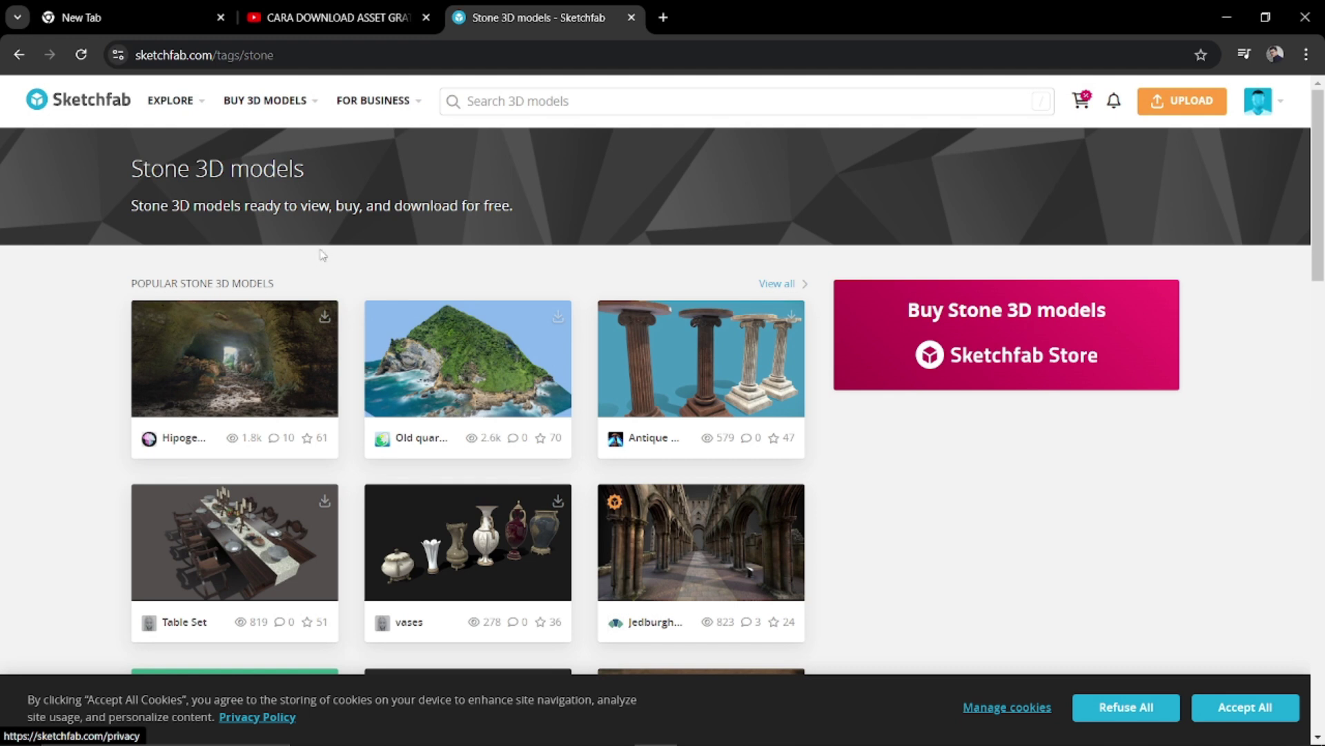
Scroll the Sketchfab page, go back to Google, and reopen the Stone 3D models page.
scroll(758, 333, "down", 3)
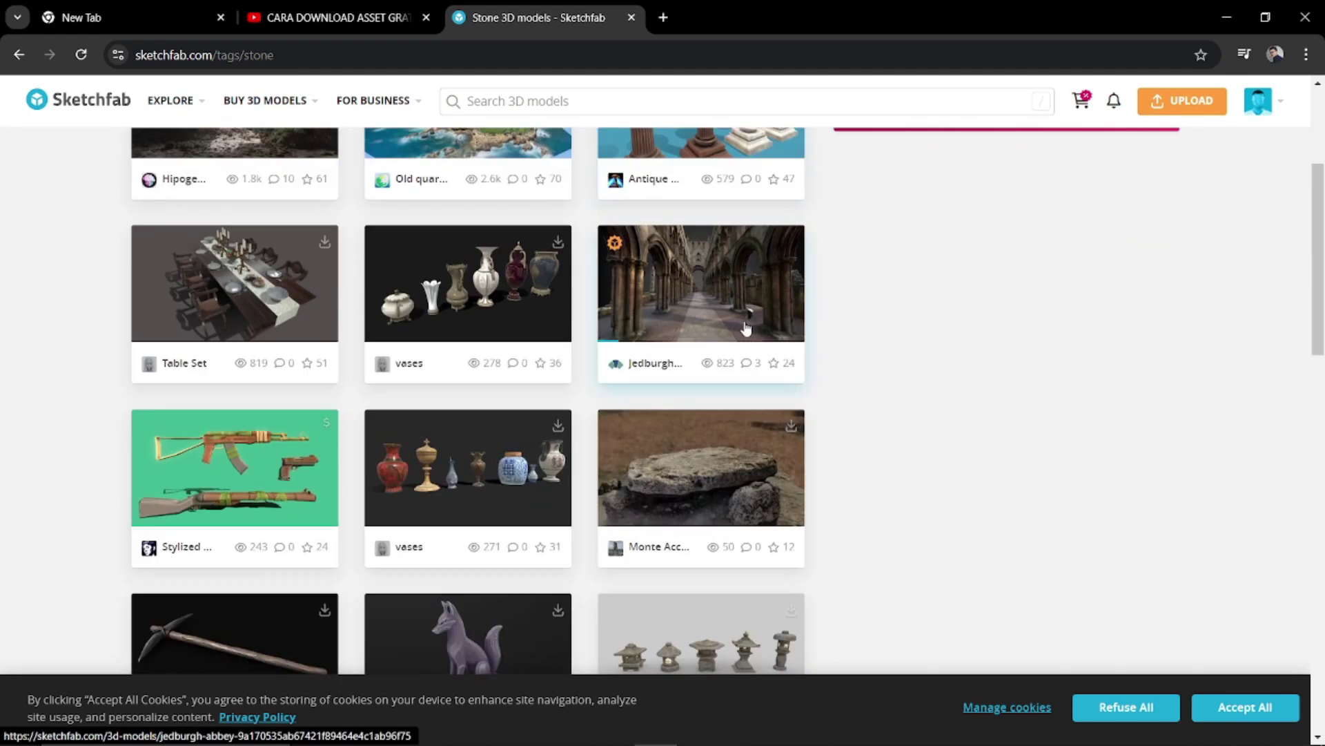
scroll(660, 348, "down", 4)
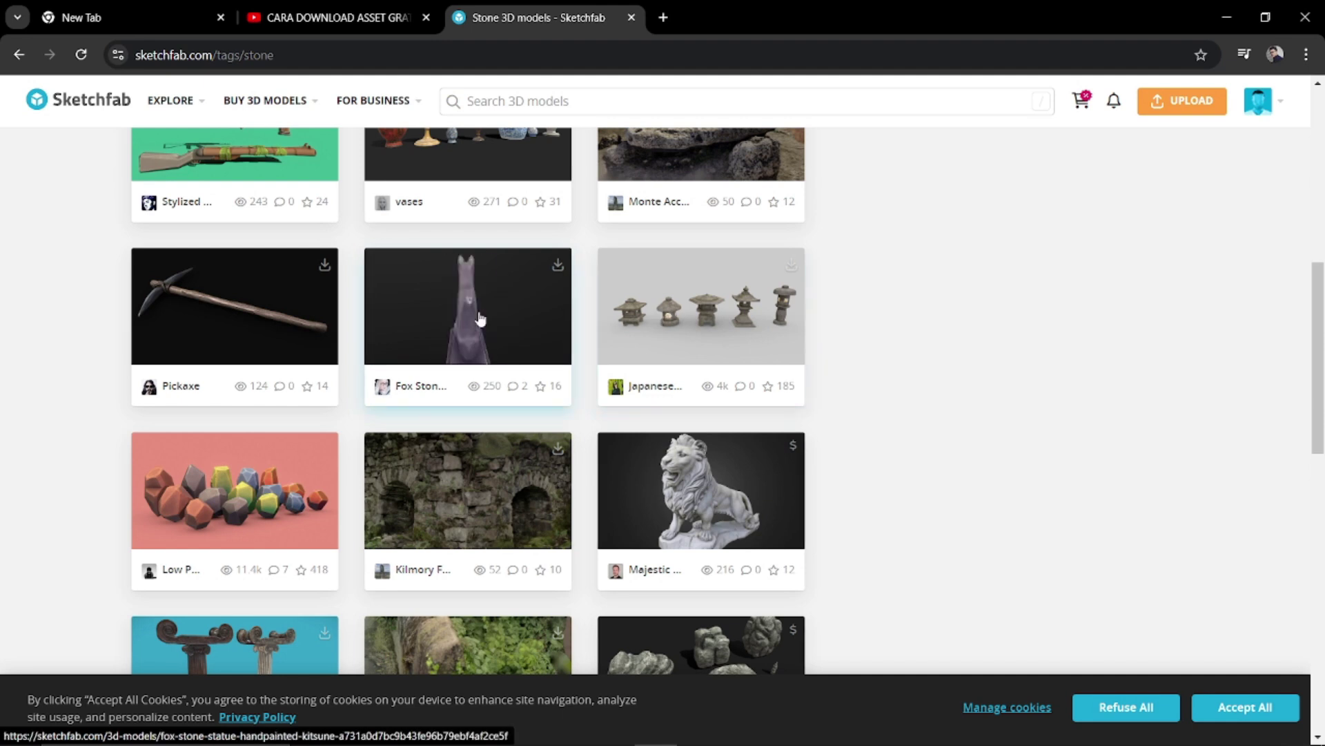
scroll(481, 319, "down", 3)
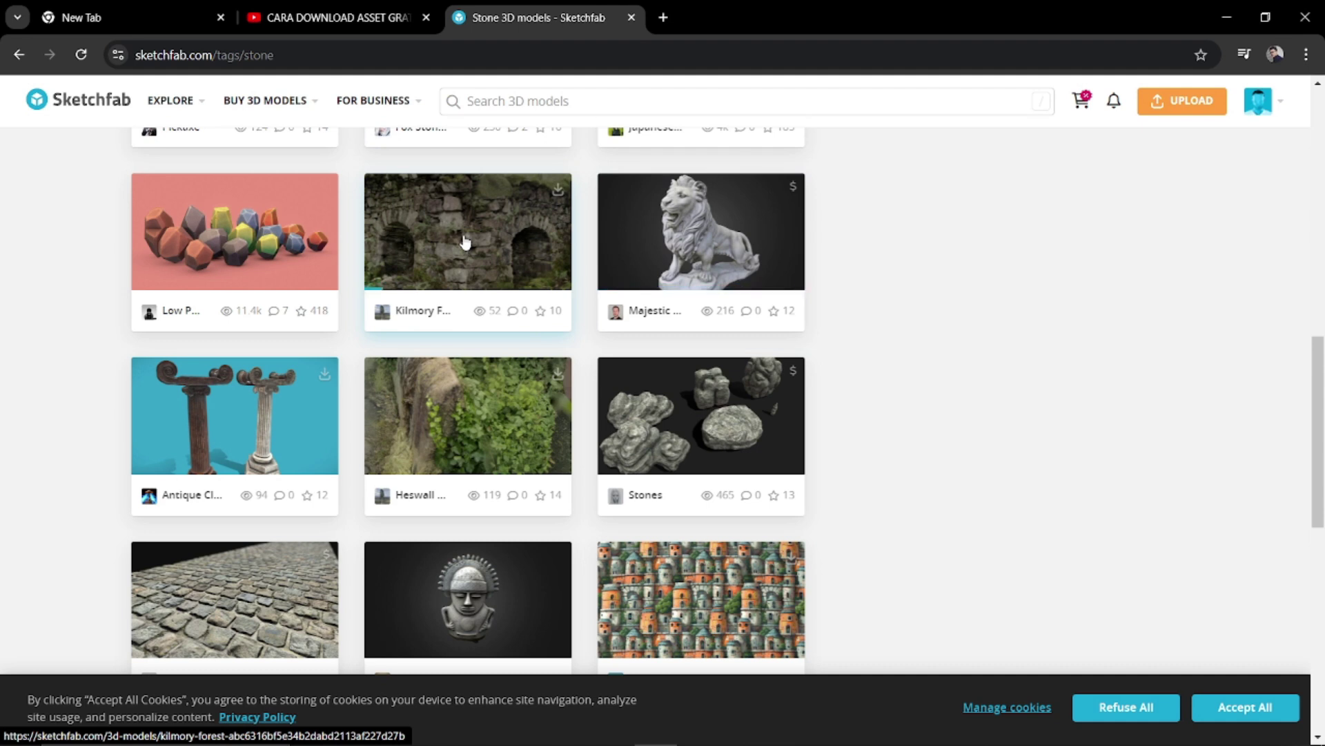
key("alt+Left")
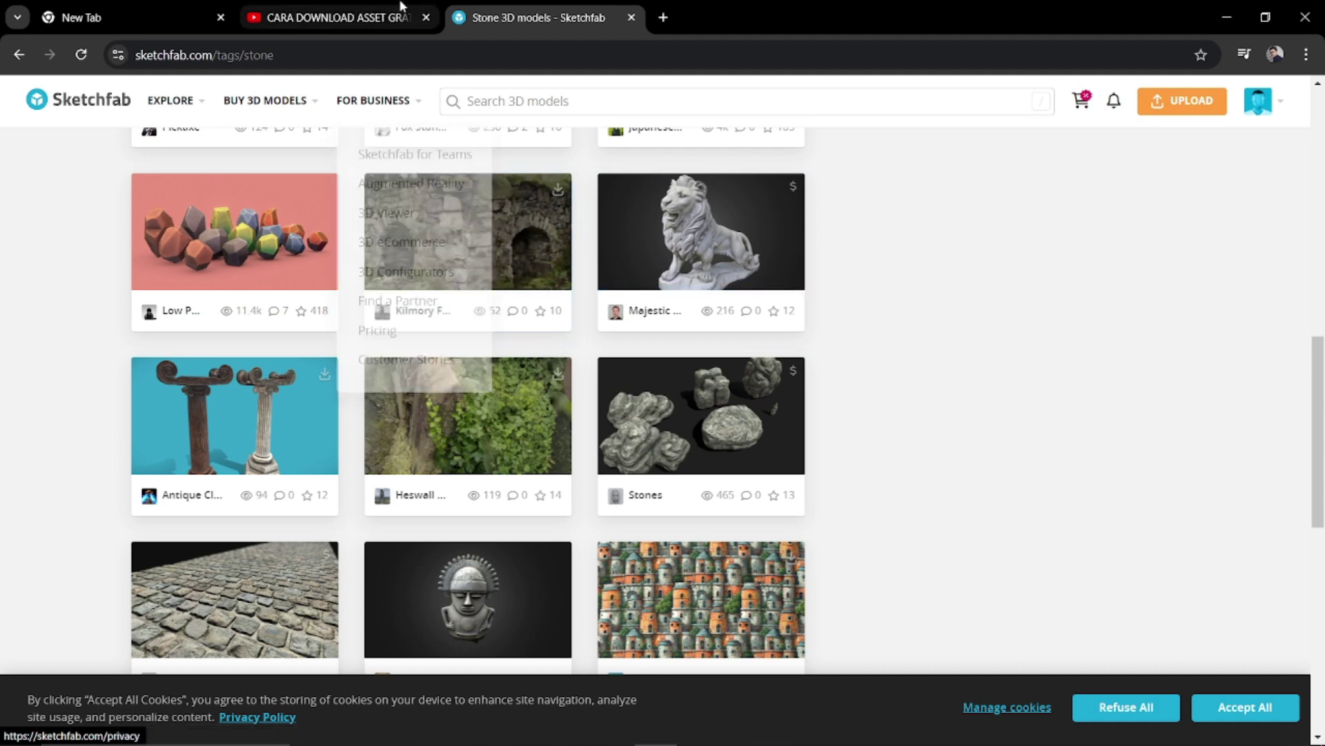
scroll(486, 407, "up", 2)
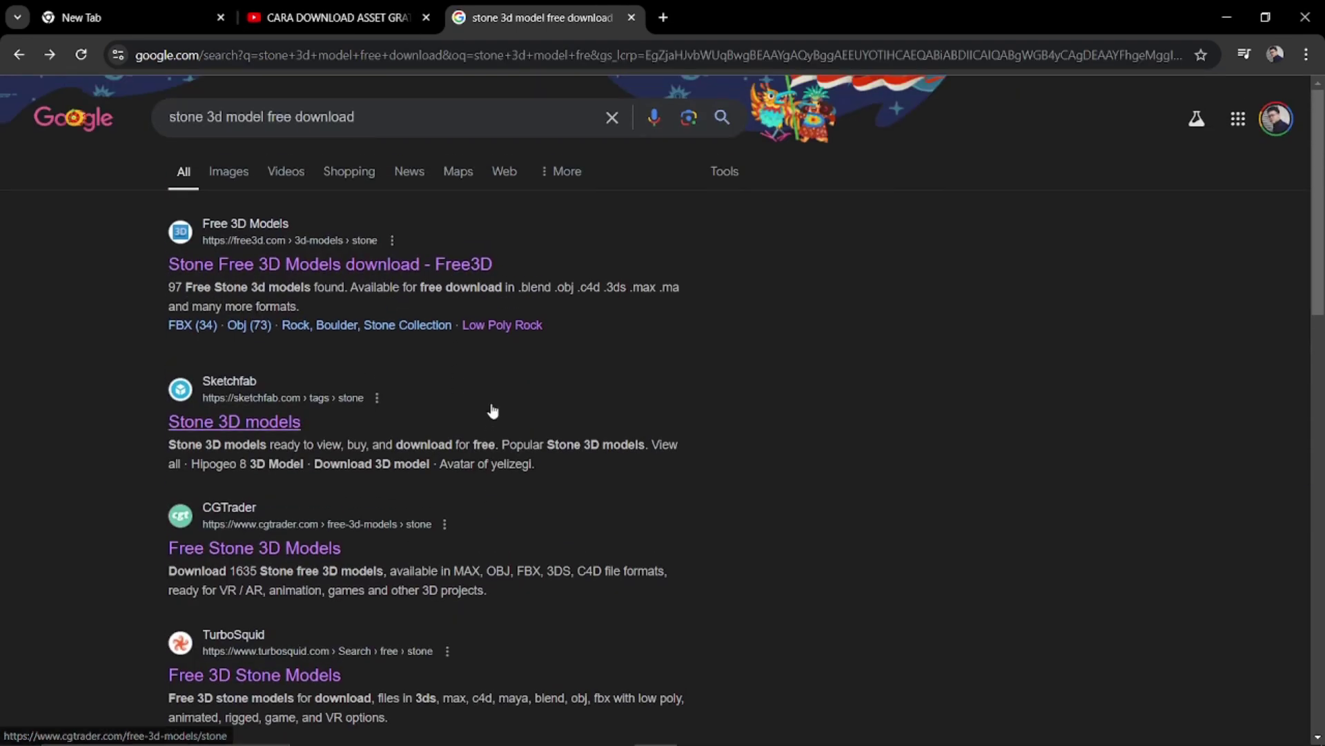
left_click(272, 426)
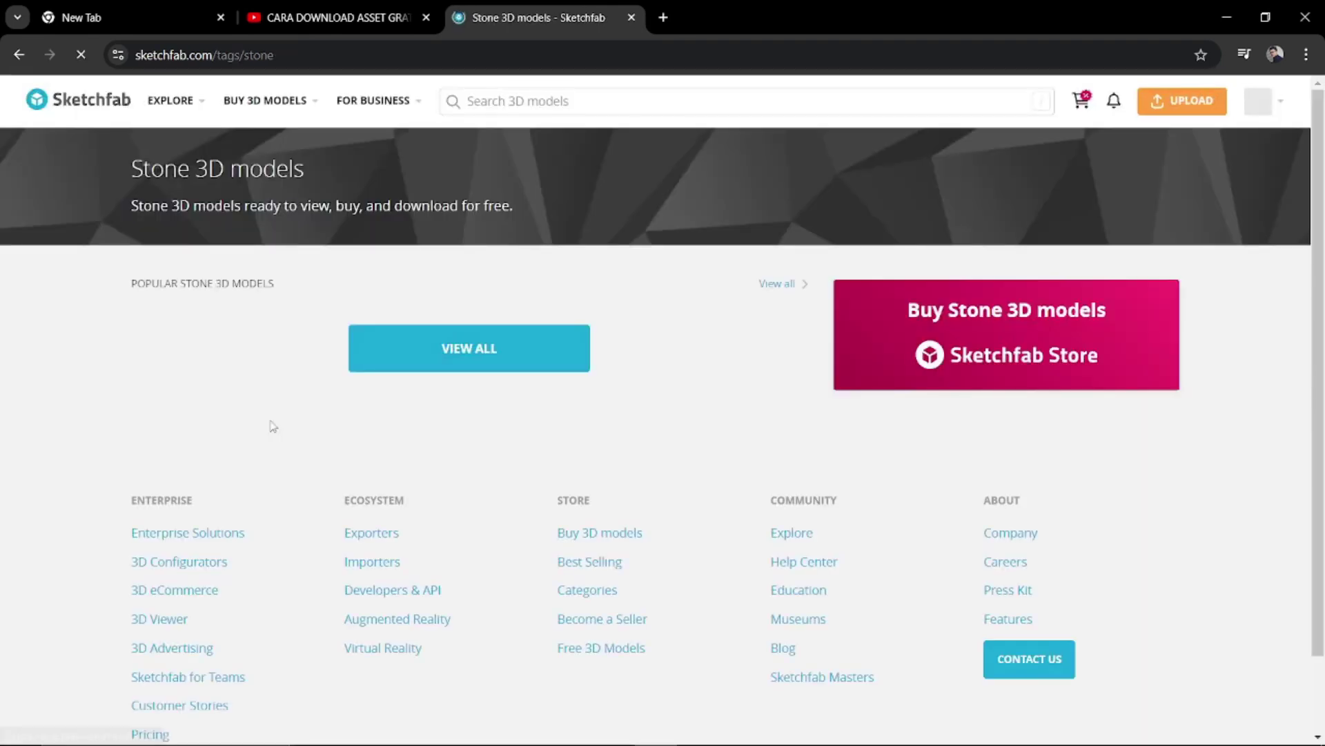
Open the vases model and scroll to its CC Attribution, 175k-triangle details.
scroll(604, 387, "down", 6)
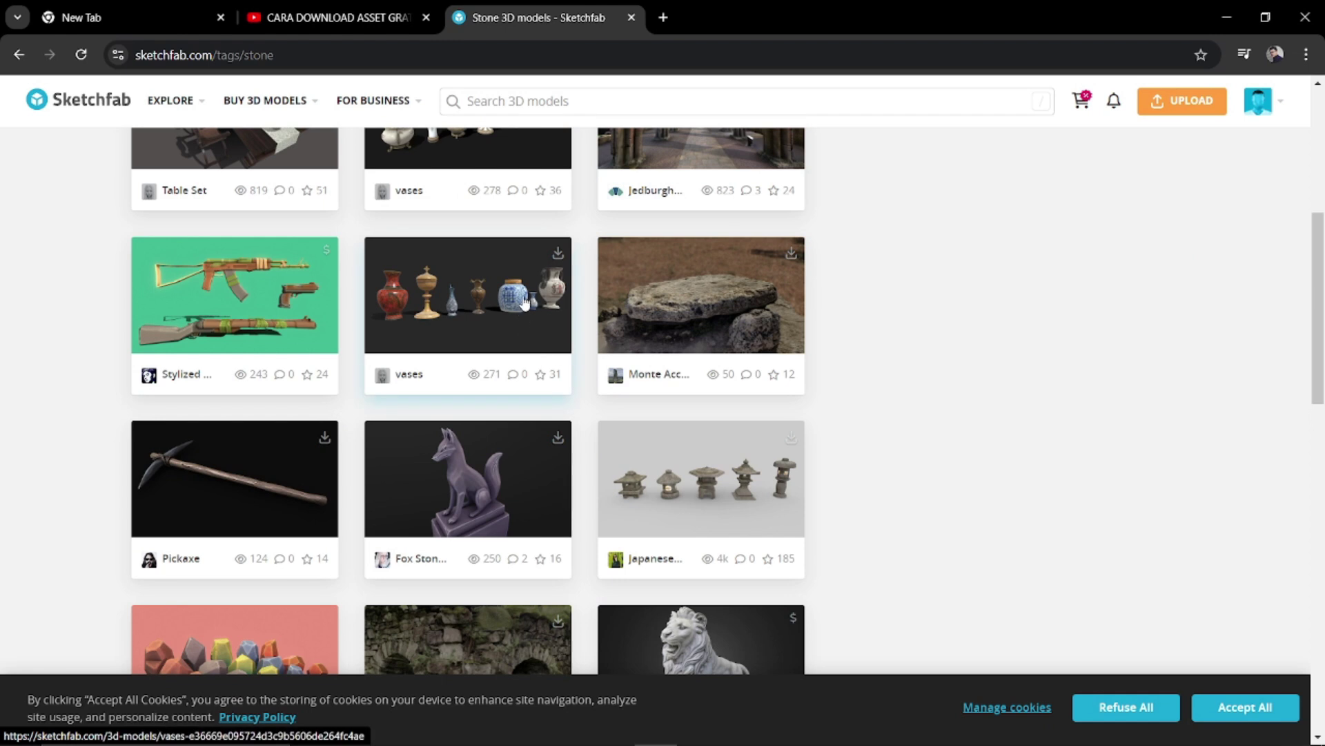
left_click(523, 298)
scroll(610, 438, "down", 4)
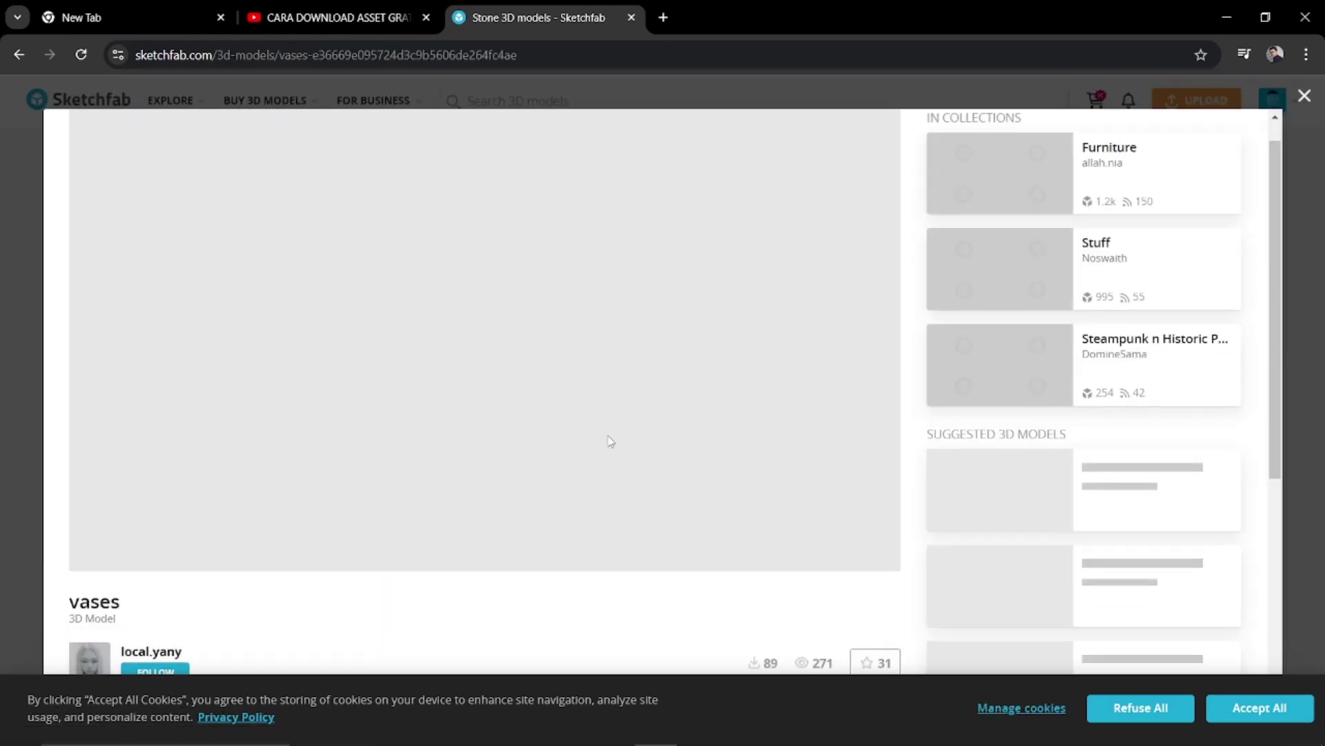
scroll(469, 437, "up", 4)
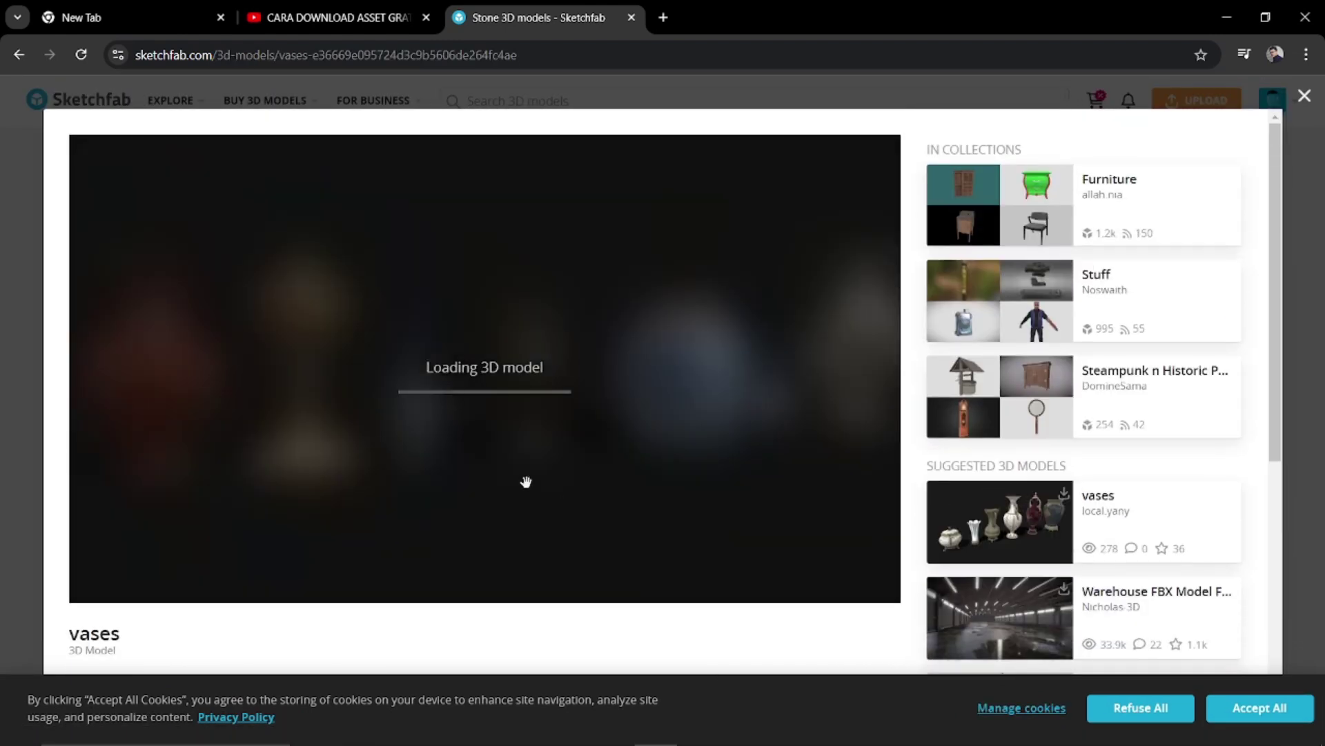
scroll(379, 580, "down", 5)
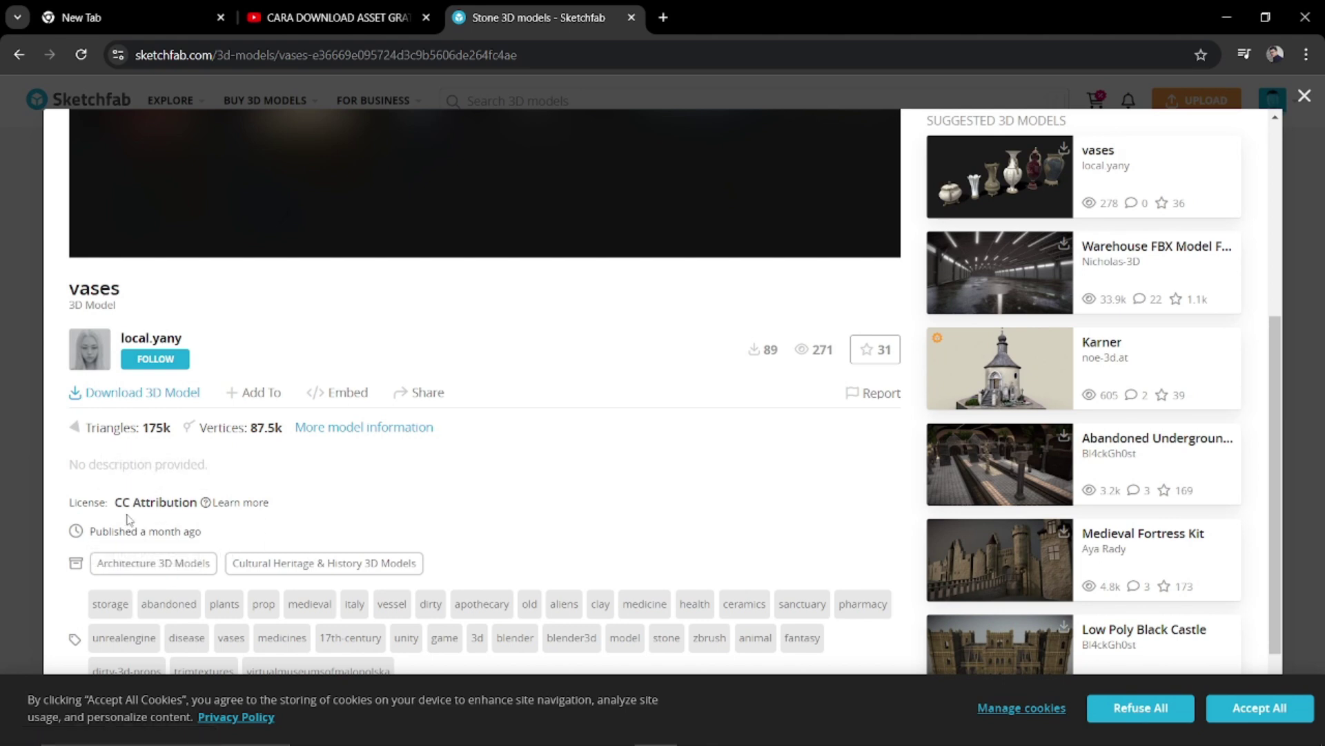
Open the license's 'Learn more' link in a new tab and highlight the Share permission.
right_click(214, 511)
left_click(215, 510)
scroll(589, 497, "down", 2)
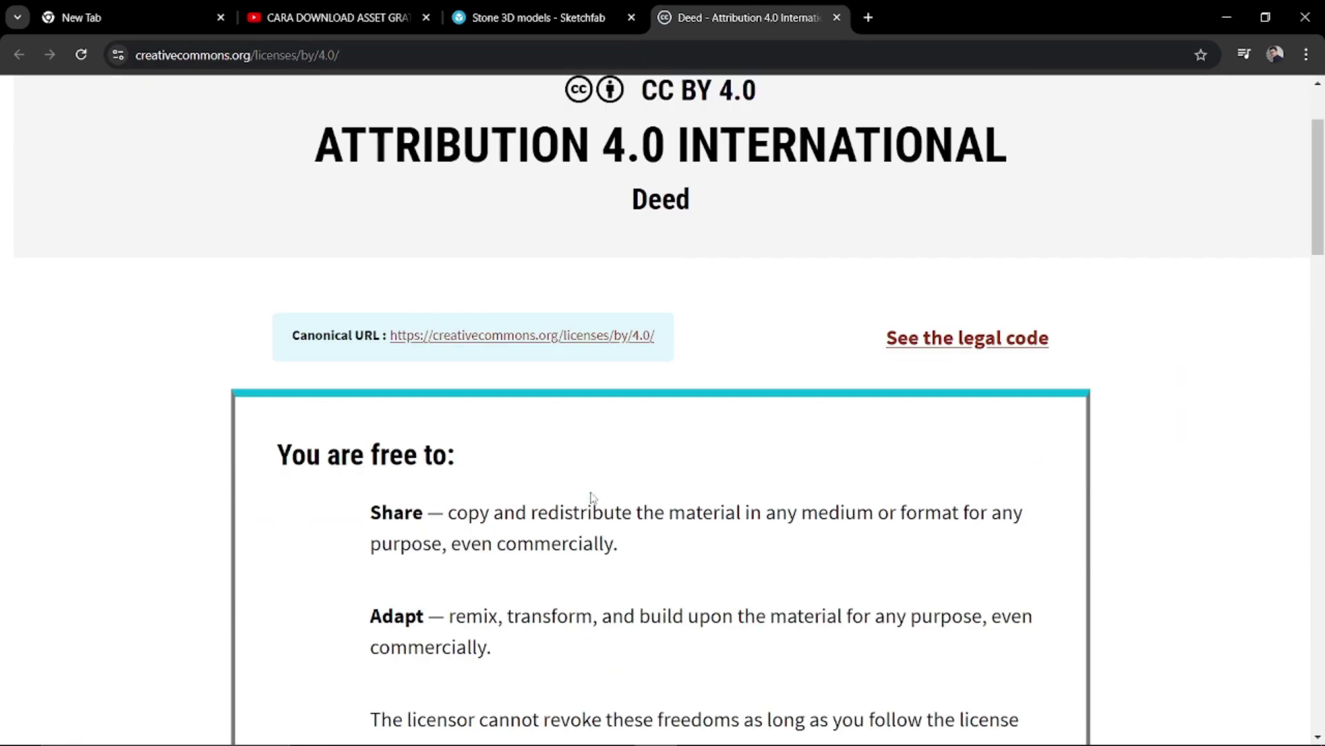
scroll(568, 474, "down", 3)
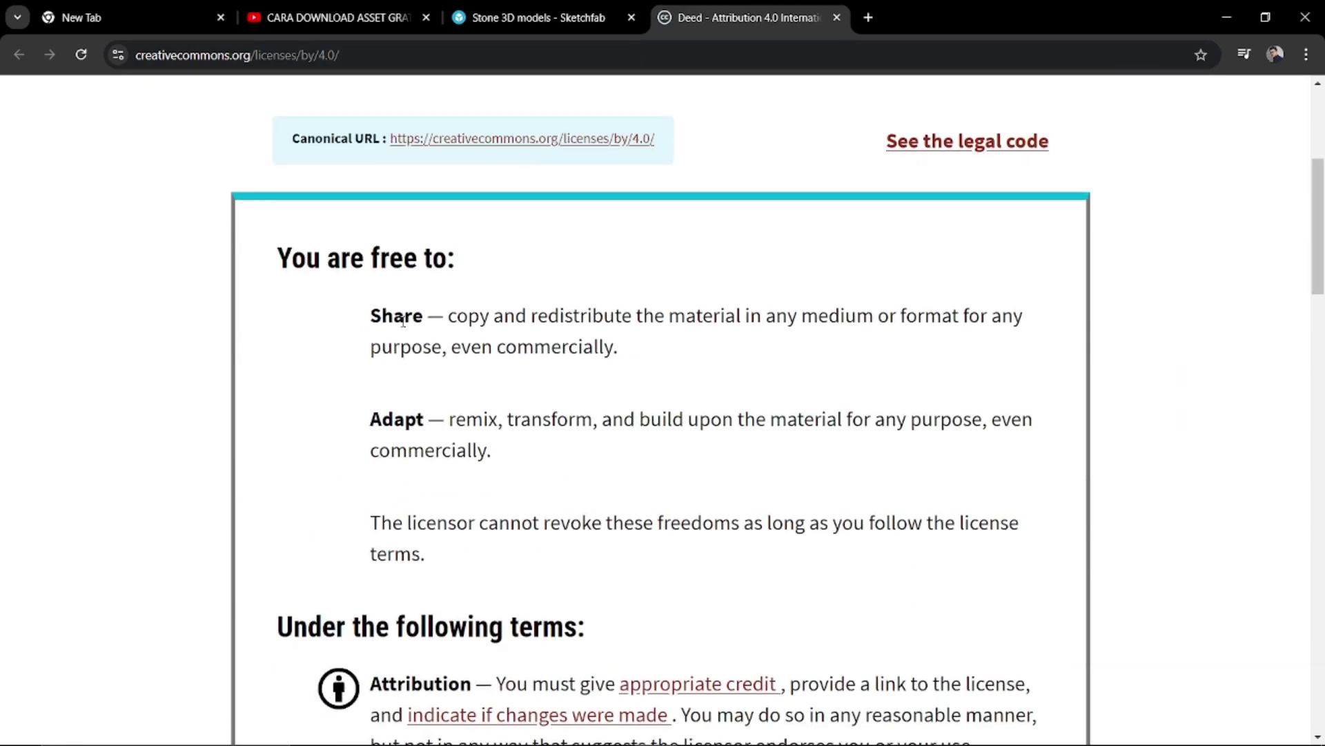
mouse_move(469, 315)
left_mouse_down()
mouse_move(696, 315)
mouse_move(827, 339)
left_mouse_up()
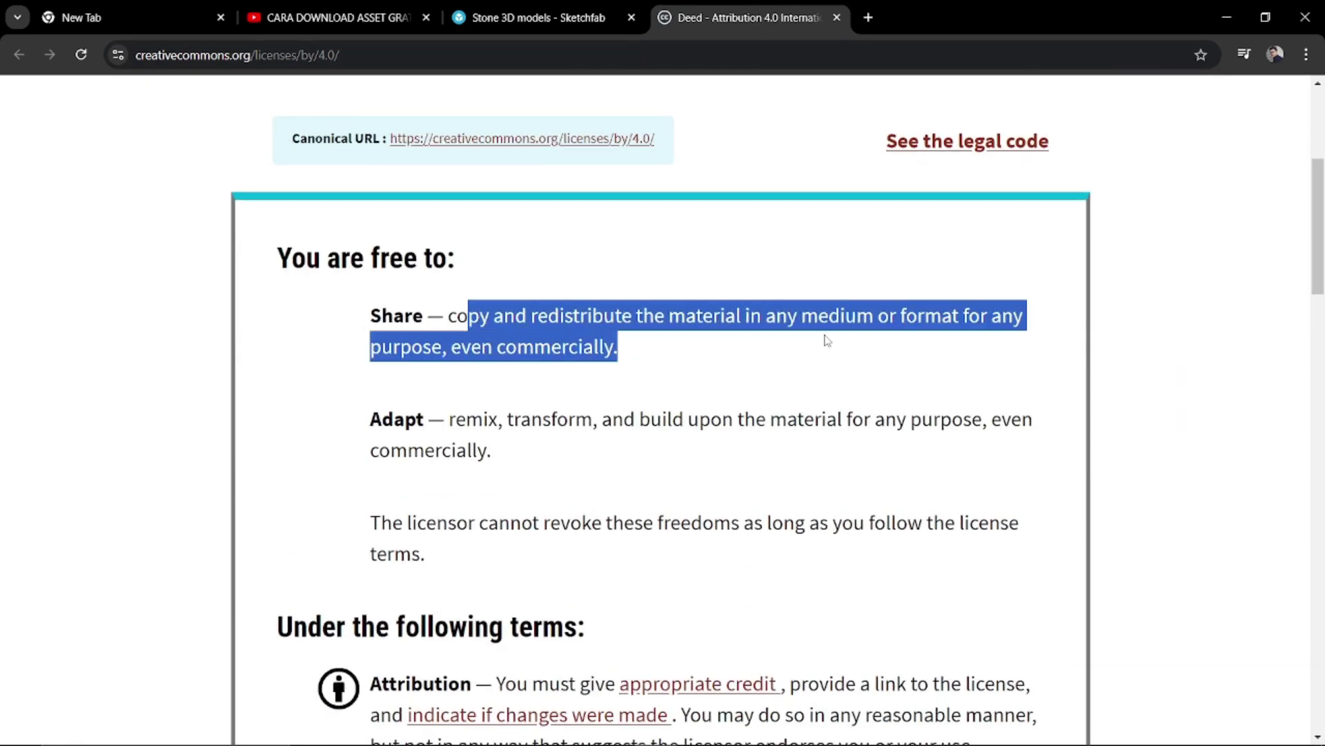
Read through the rest of the CC BY 4.0 deed, then close its tab.
scroll(741, 374, "down", 2)
left_click_drag(530, 393, 389, 280)
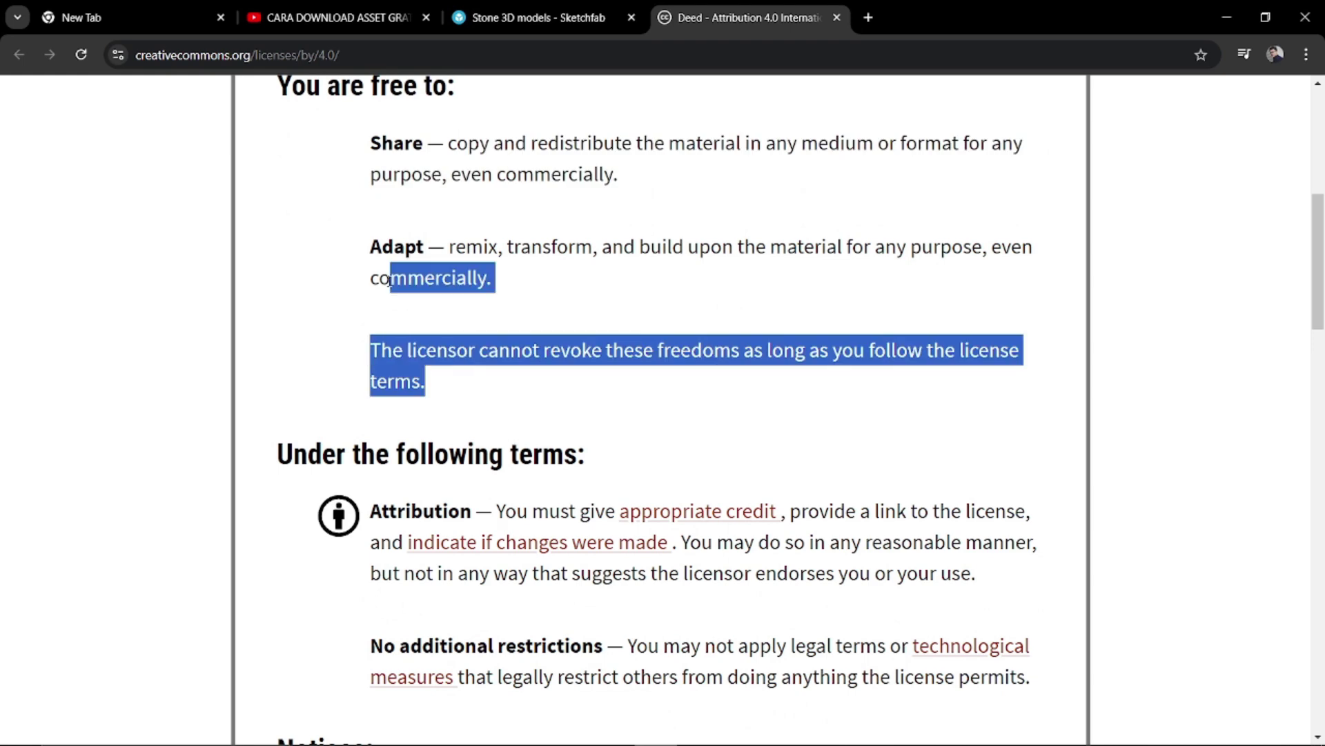
scroll(534, 349, "down", 3)
scroll(537, 353, "down", 4)
scroll(537, 356, "down", 3)
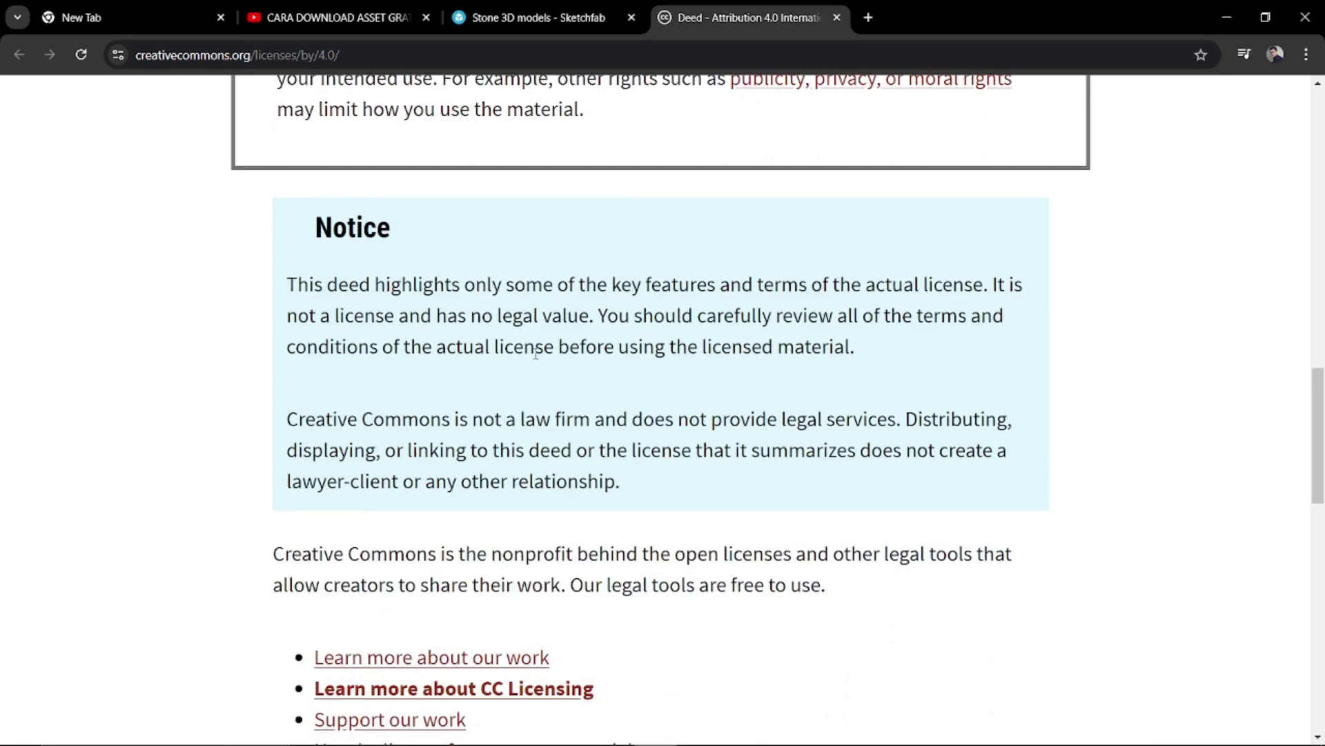
scroll(530, 353, "down", 4)
scroll(511, 380, "up", 4)
scroll(305, 269, "up", 9)
scroll(444, 260, "up", 5)
scroll(439, 203, "up", 2)
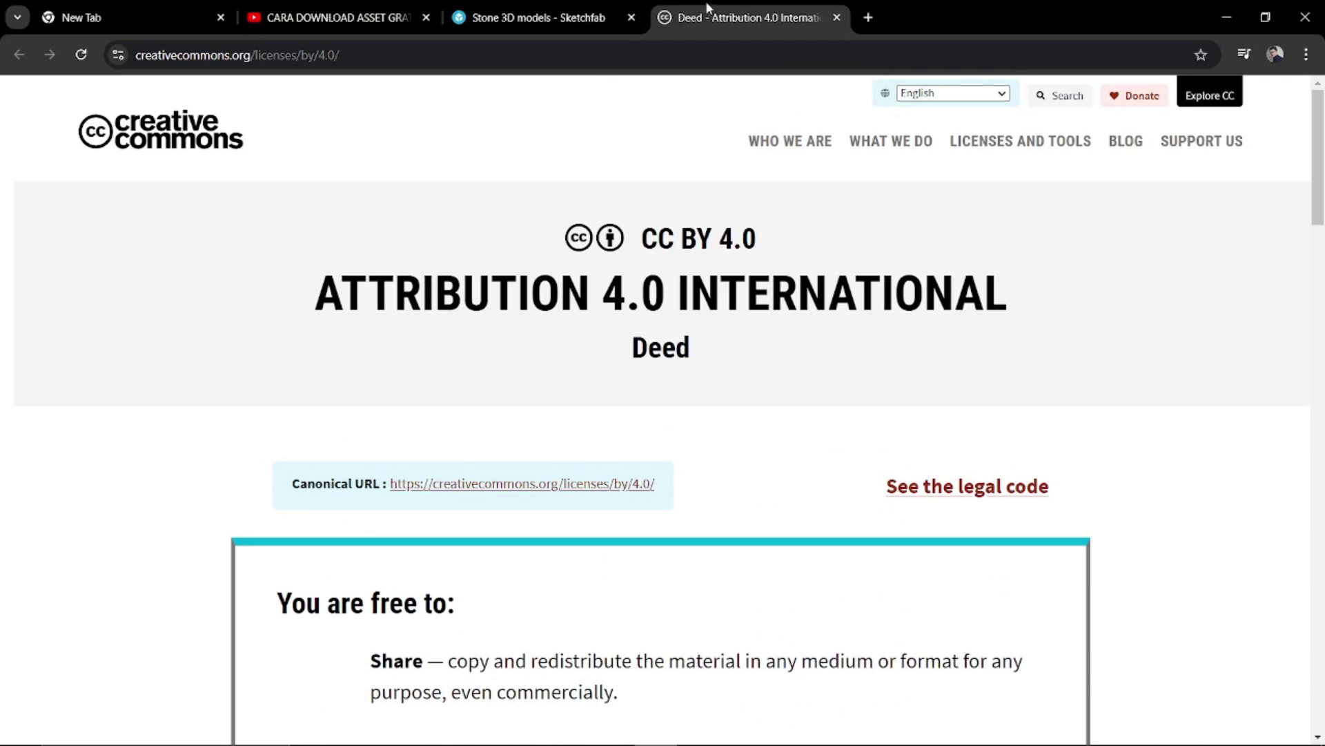
middle_click(708, 7)
scroll(570, 266, "up", 5)
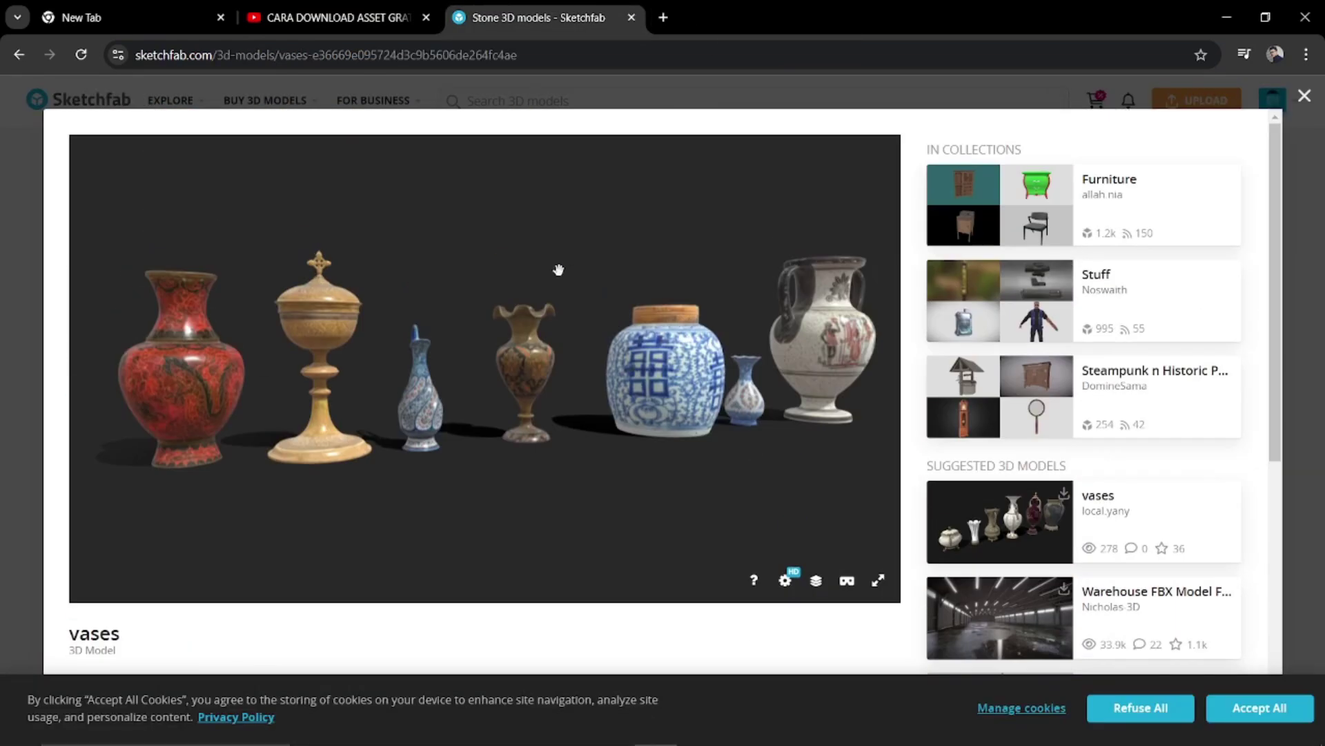
scroll(558, 270, "down", 3)
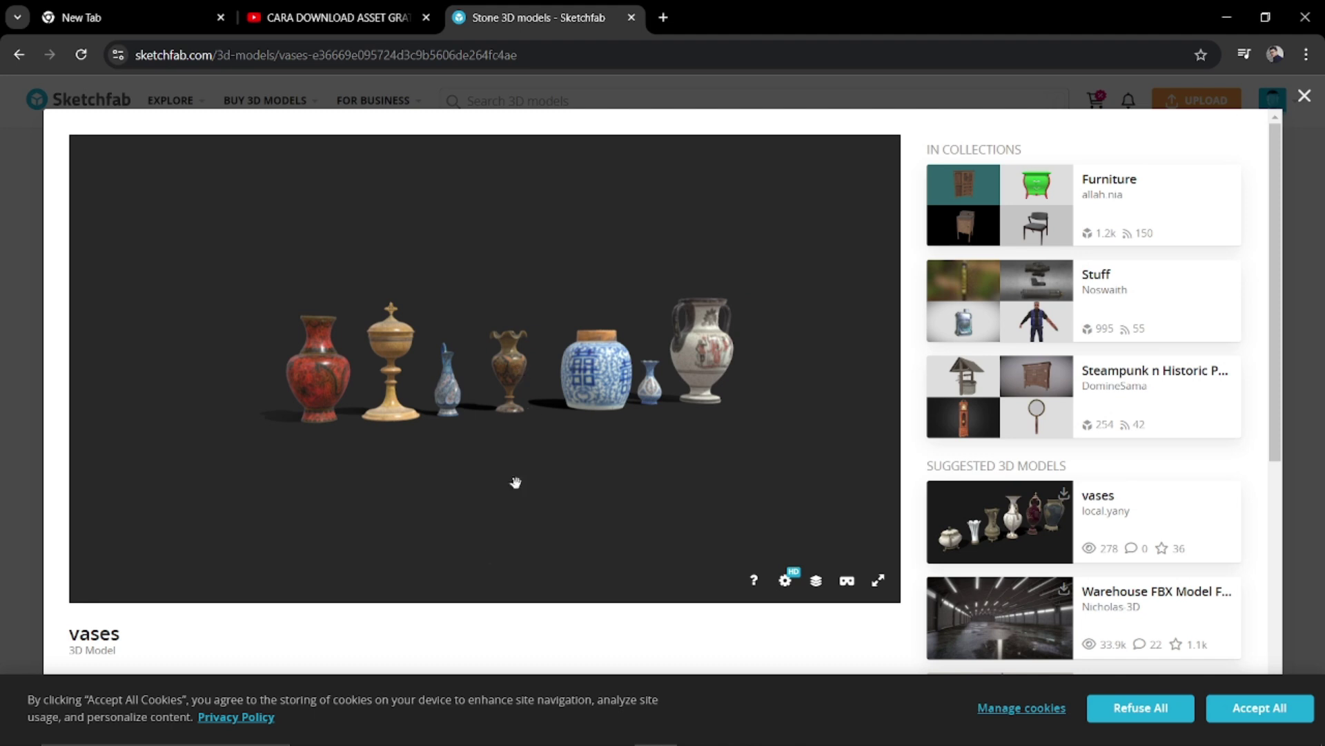
left_click_drag(490, 419, 480, 470)
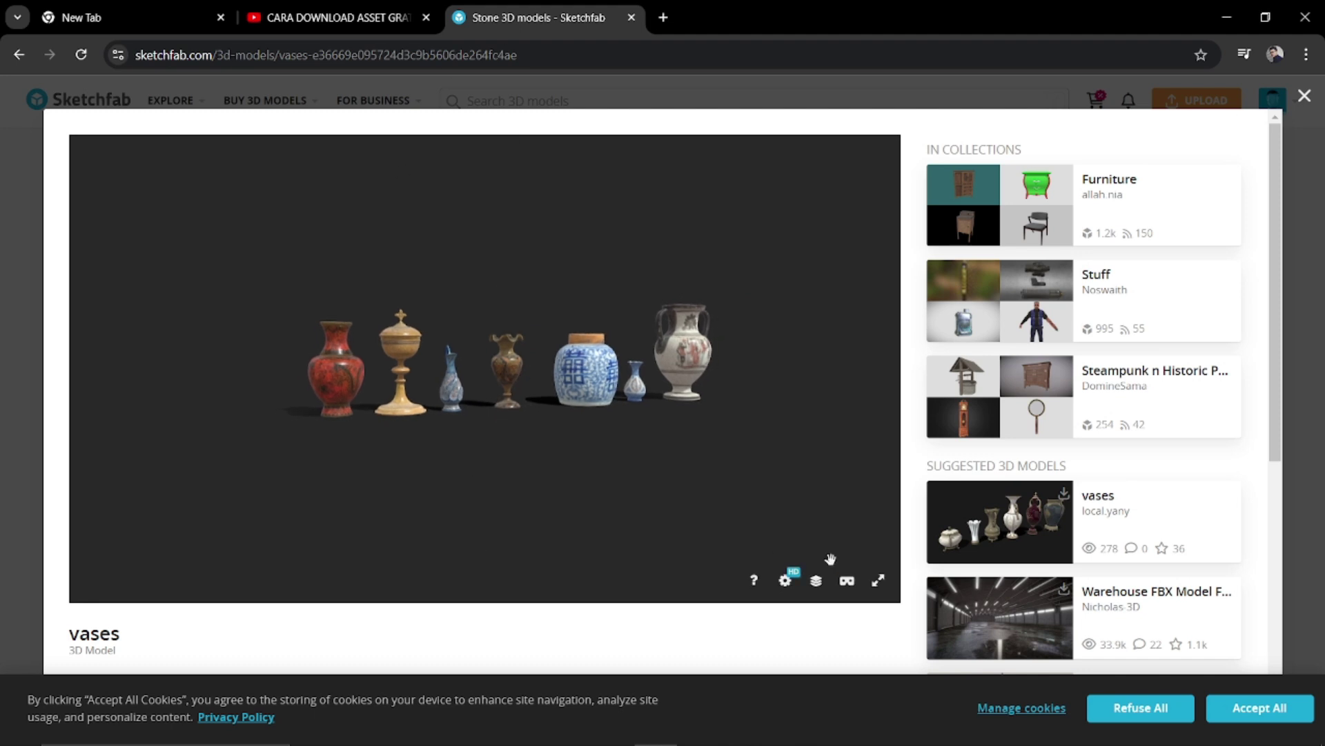
scroll(1108, 480, "down", 5)
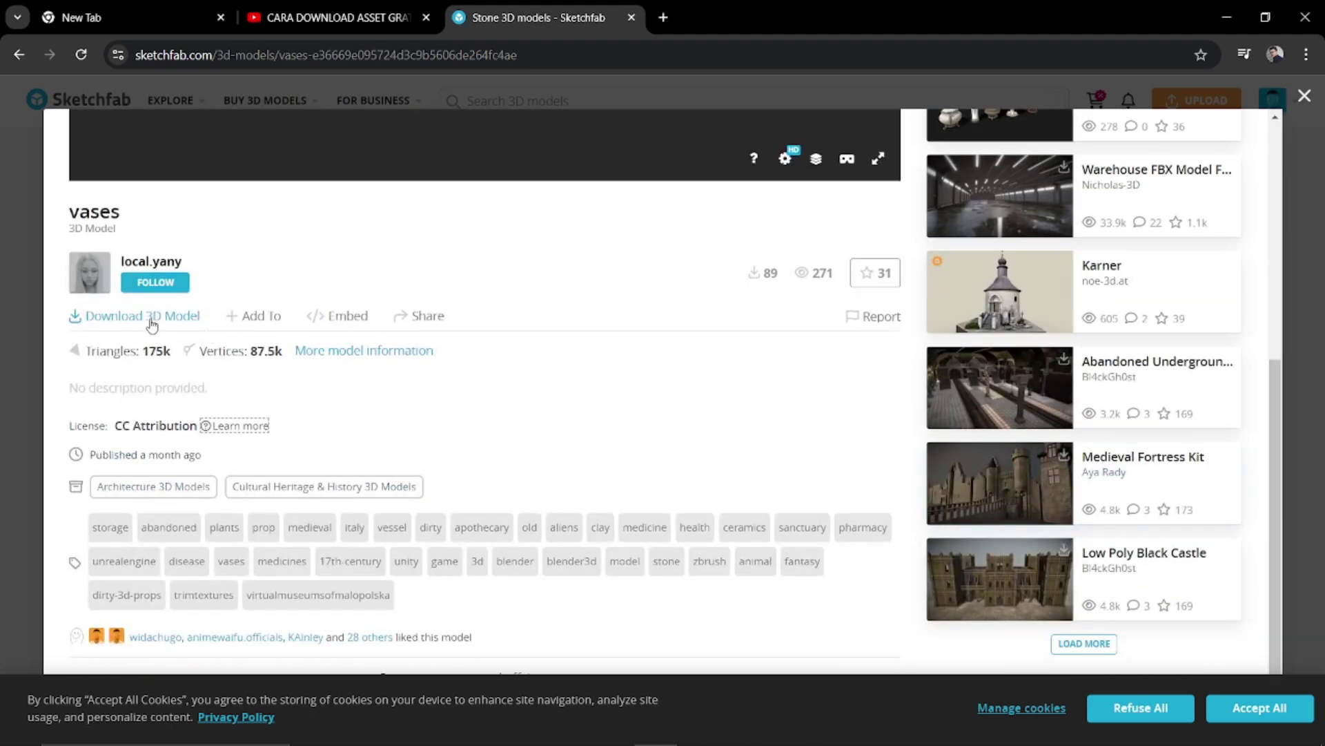
scroll(753, 357, "up", 3)
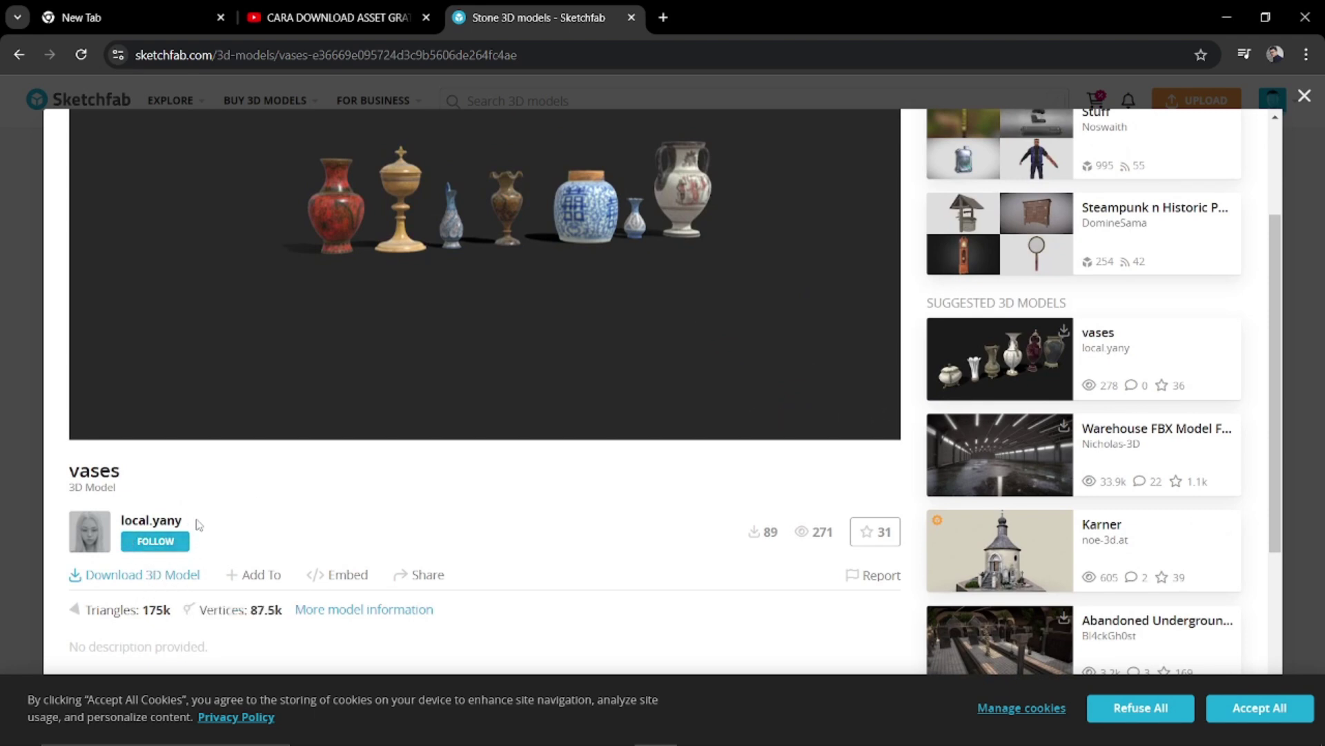
Download the vases model in its original fbx format.
left_click_drag(710, 203, 736, 261)
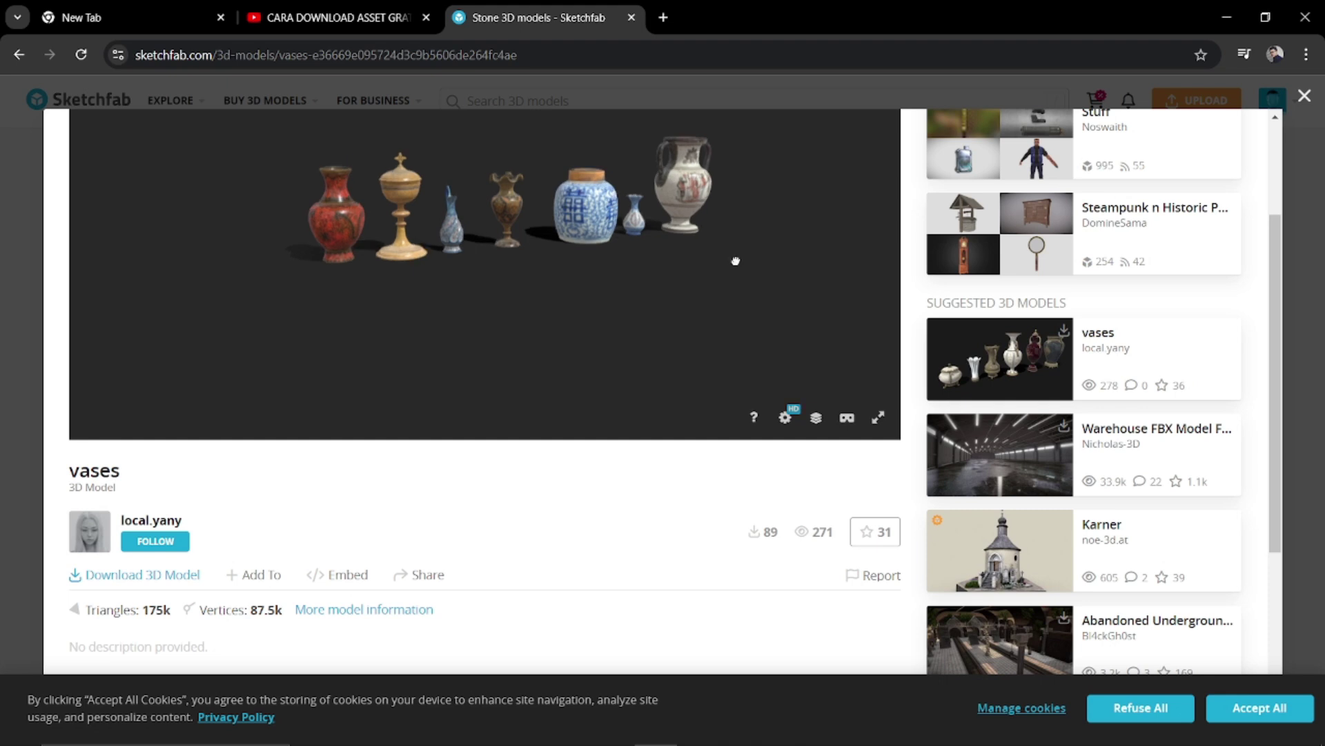
left_click(151, 584)
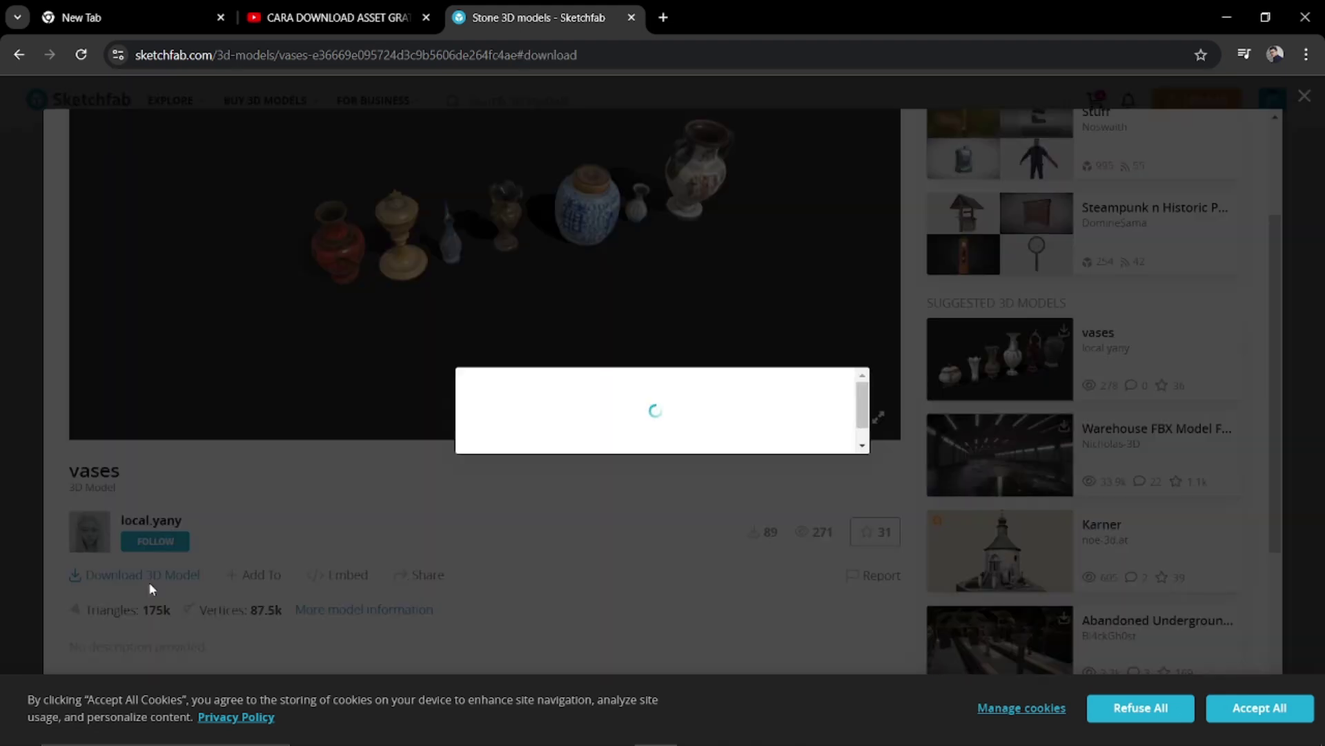
scroll(615, 479, "down", 2)
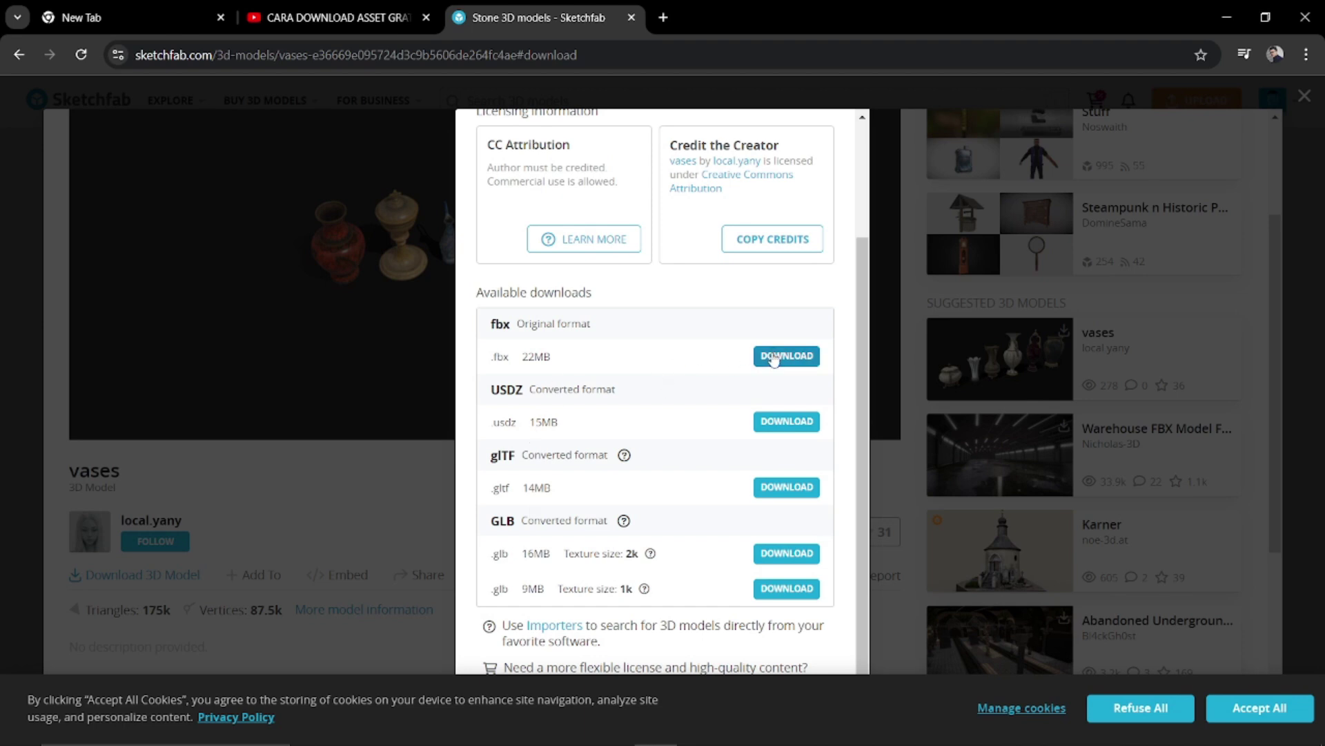
left_click(773, 357)
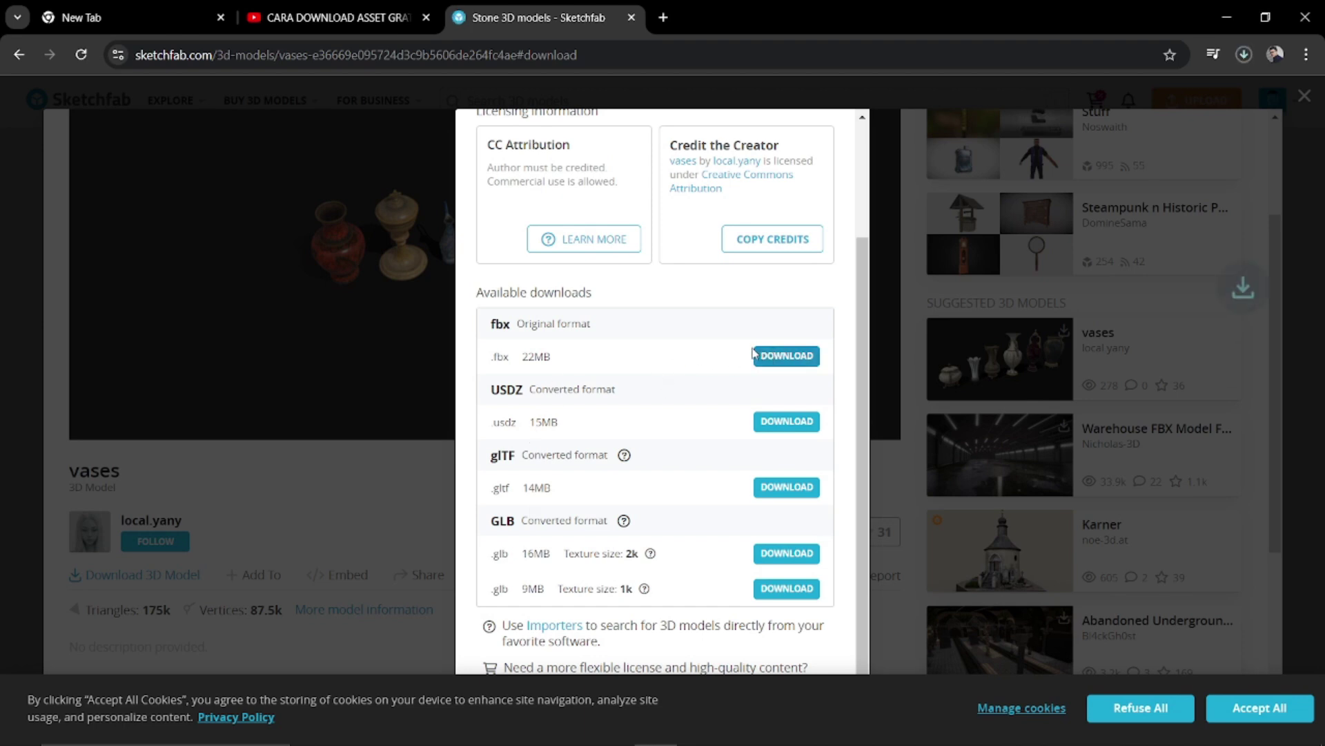
Check the vases.zip download in Chrome's downloads panel and select the archive.
left_click(1239, 62)
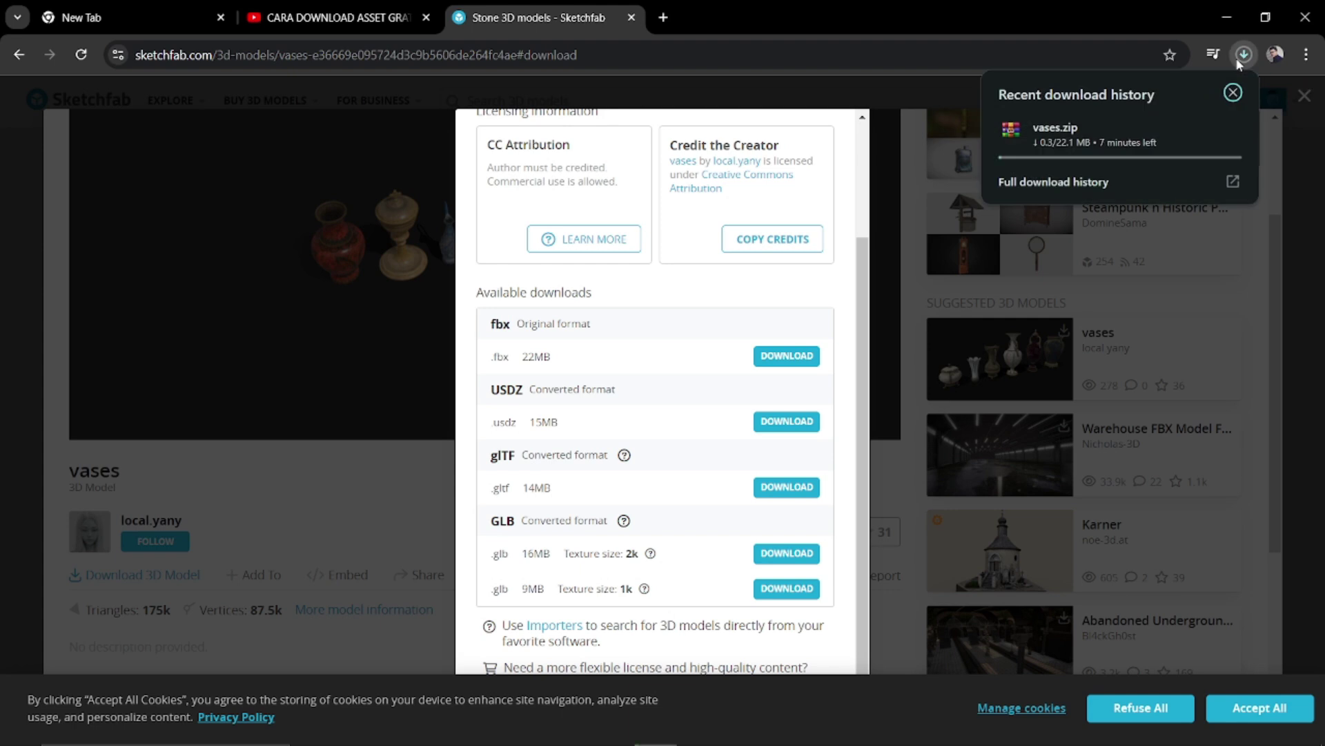
left_click(1239, 61)
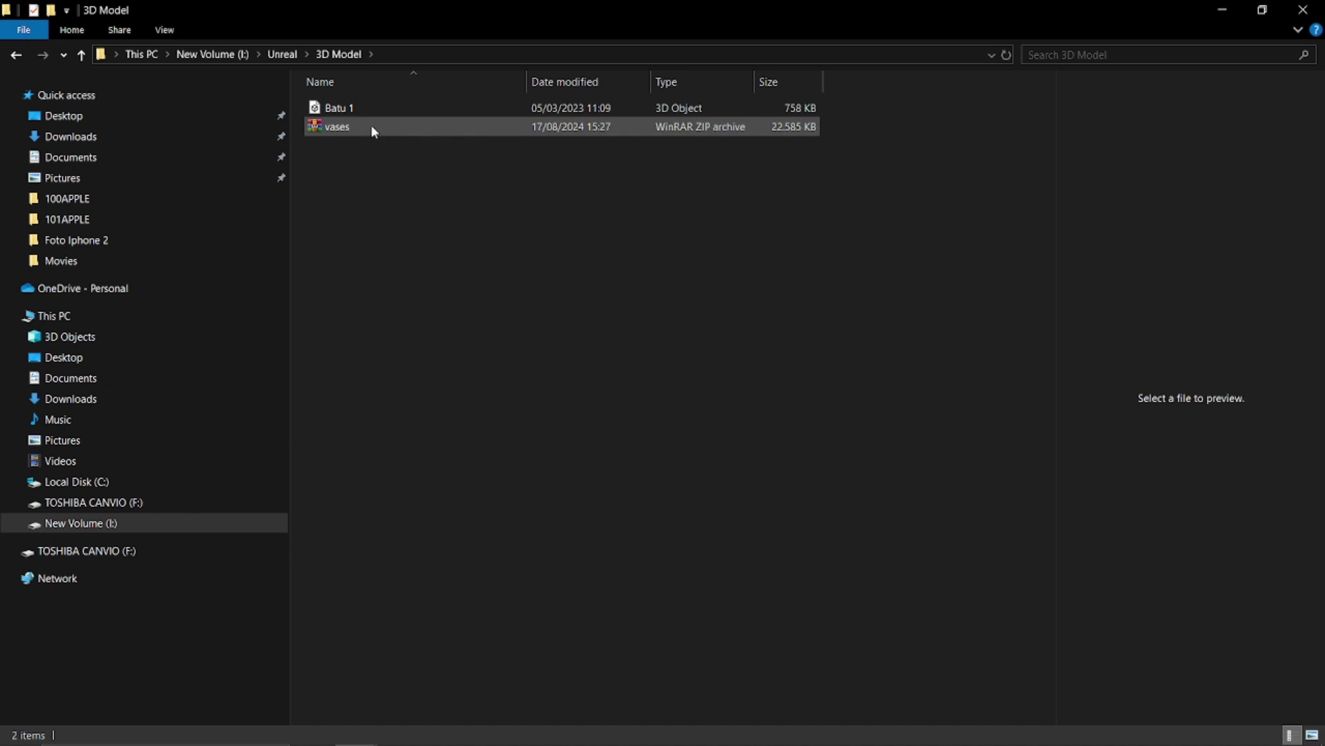
left_click(371, 132)
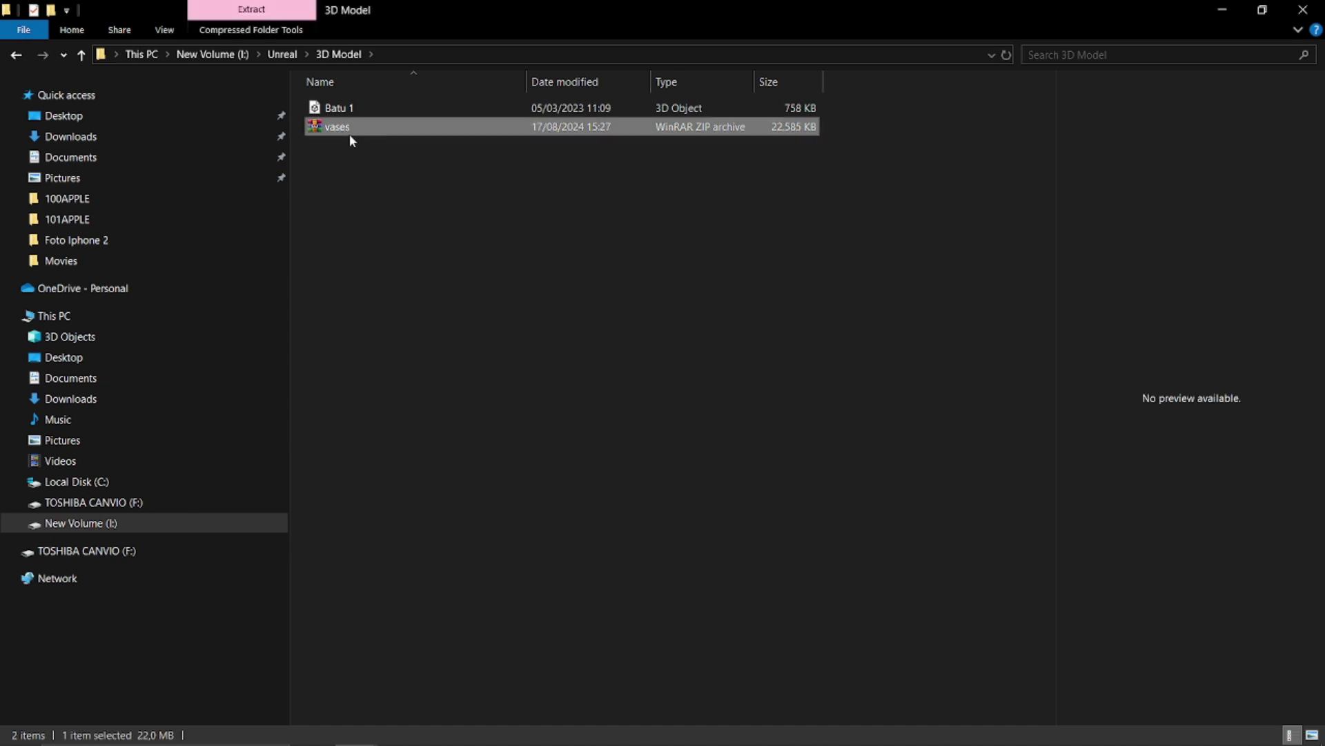
Extract the vases download into a new vases folder and open its source folder.
right_click(353, 131)
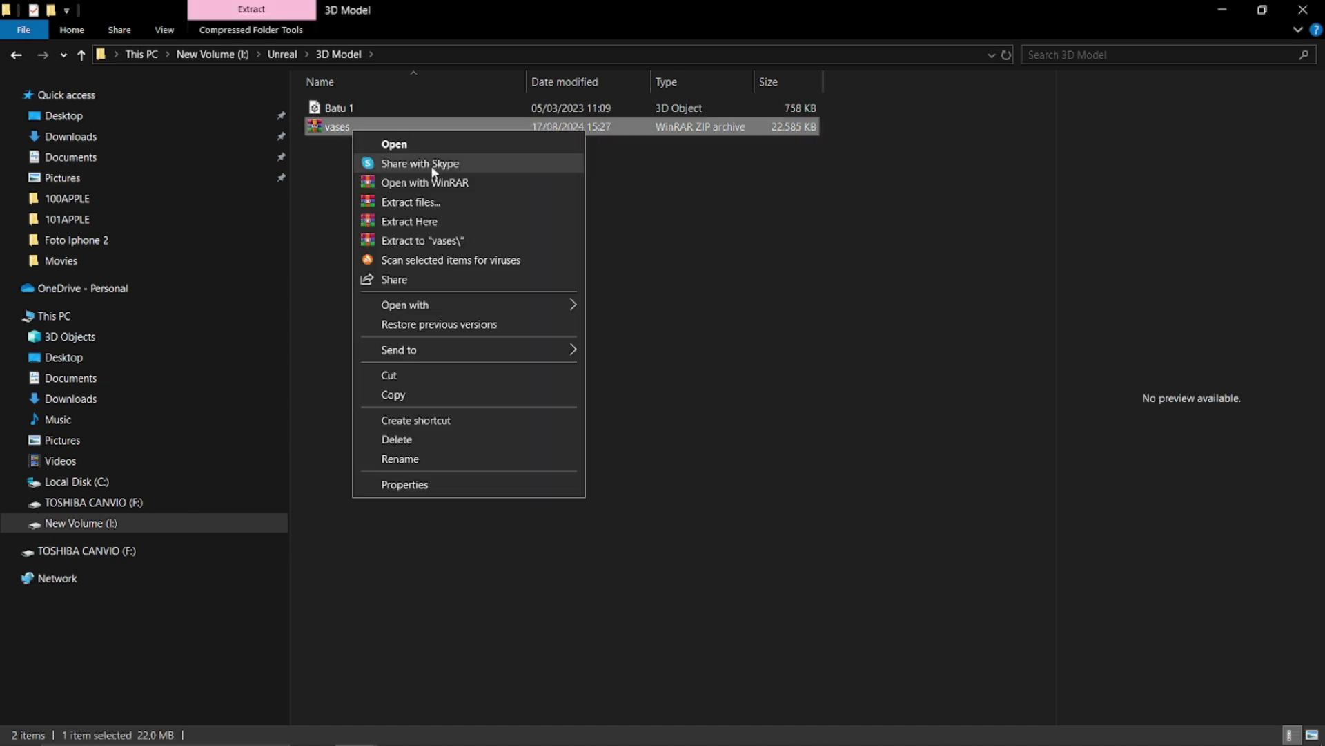
left_click(428, 203)
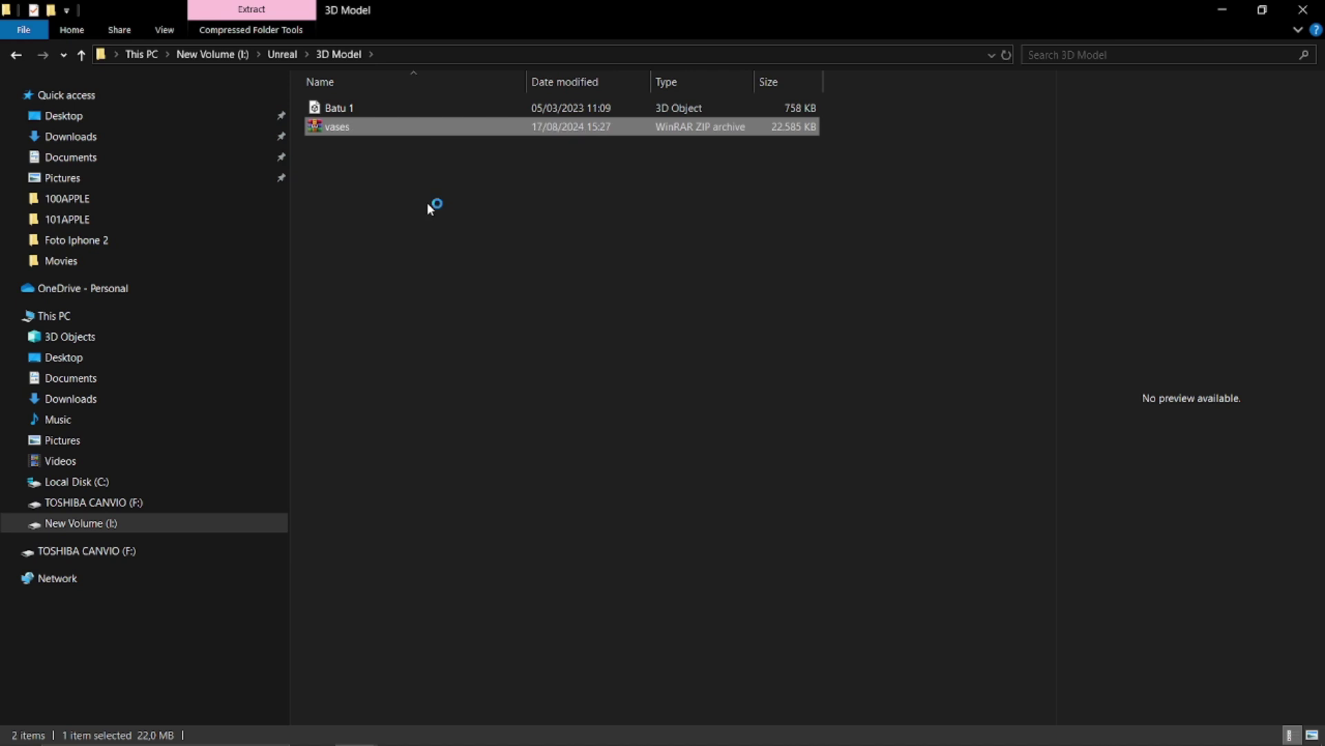
left_click(688, 553)
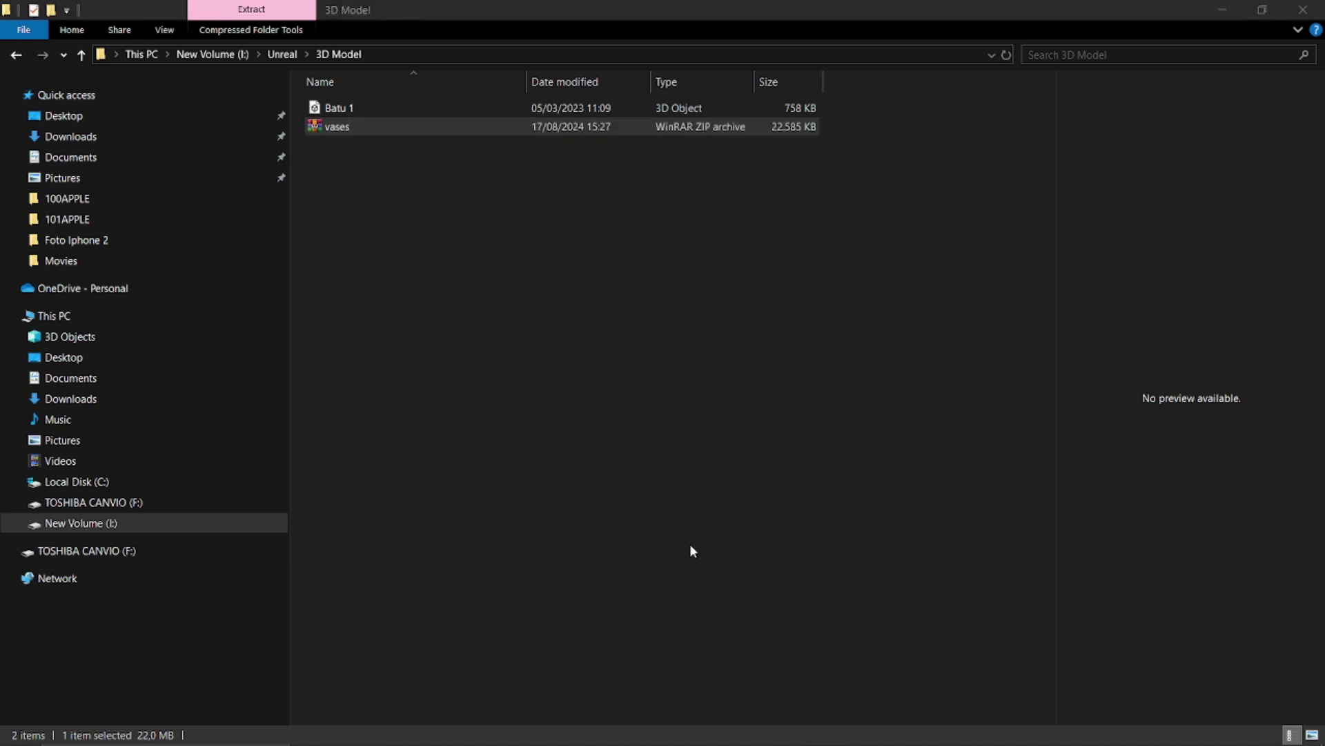
double_click(357, 116)
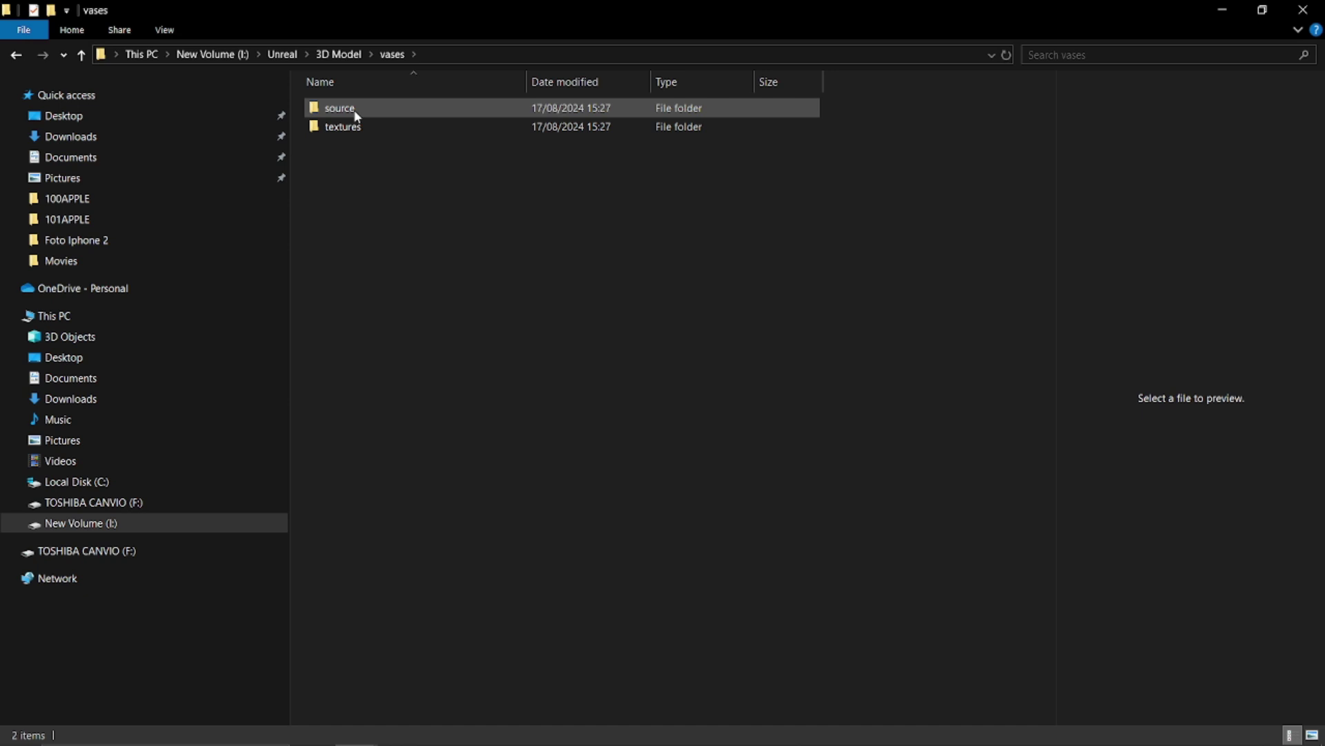
left_click_drag(591, 158, 598, 100)
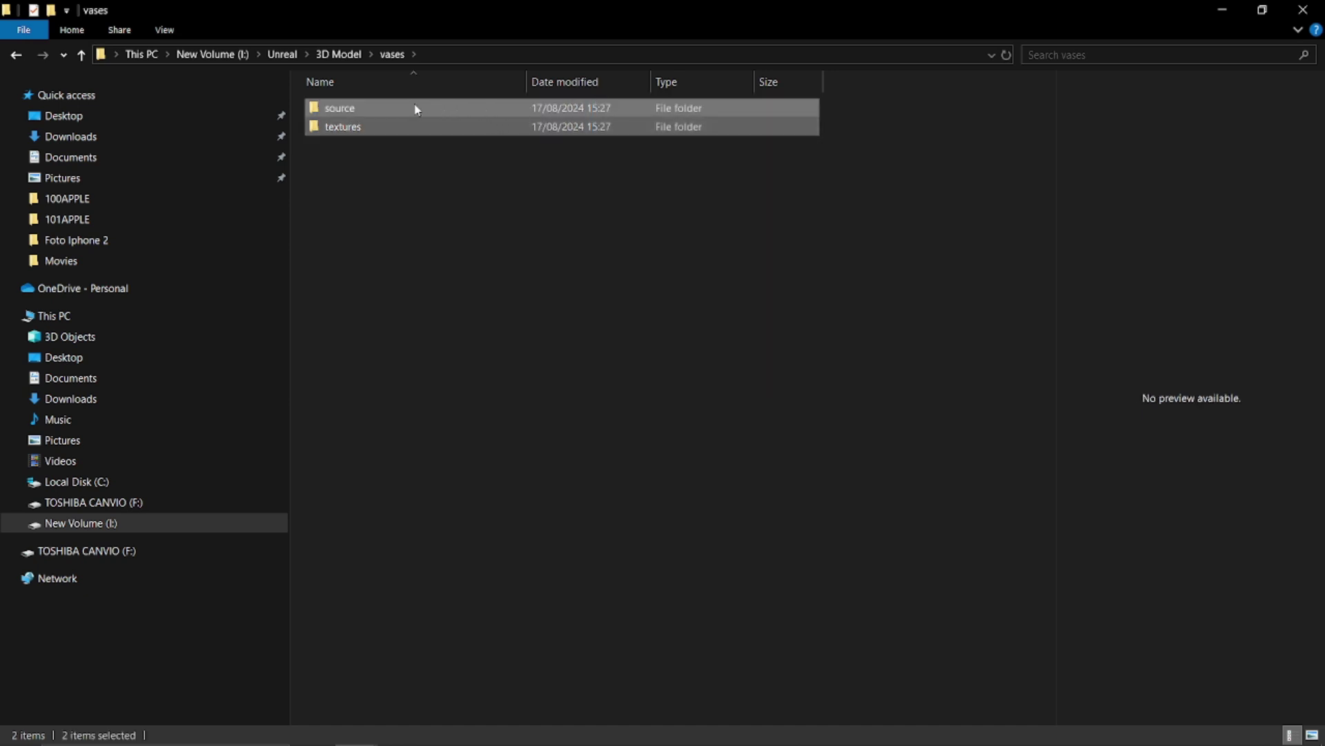
double_click(391, 112)
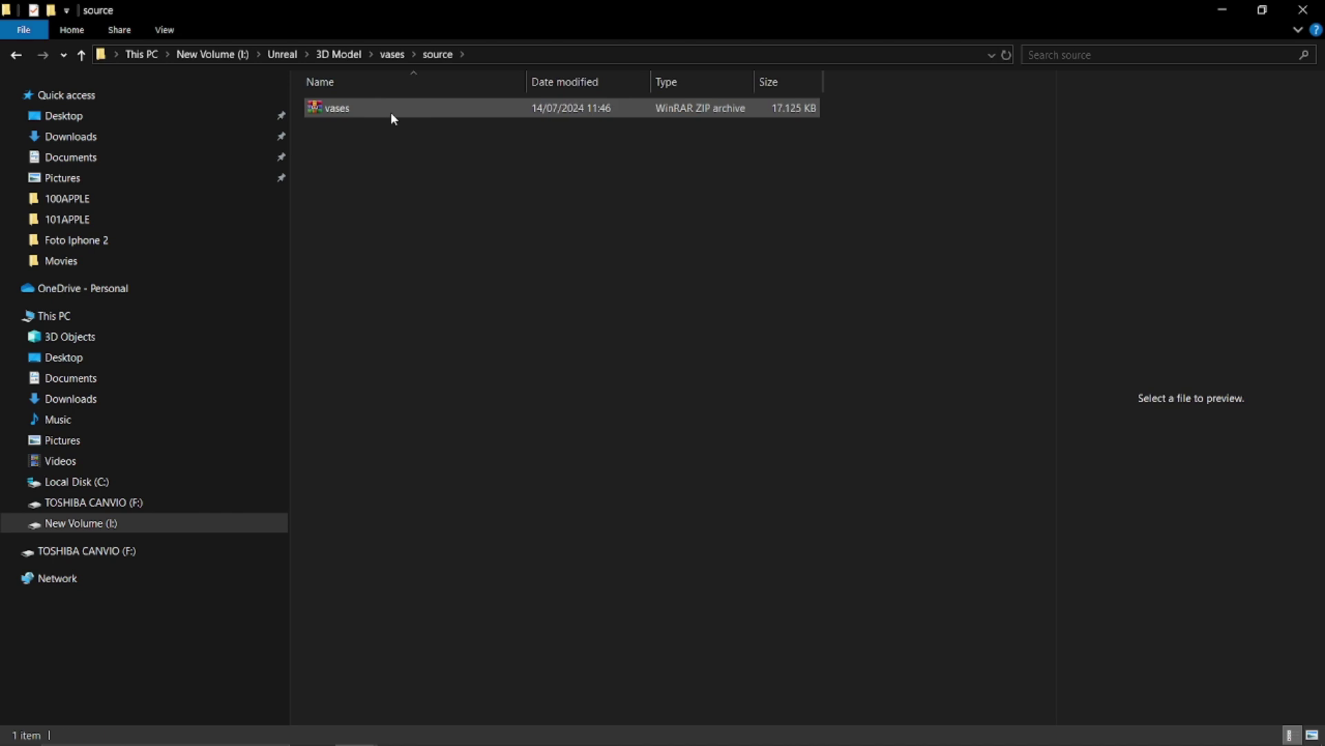
Extract the inner vases archive and open its innermost source folder.
right_click(390, 112)
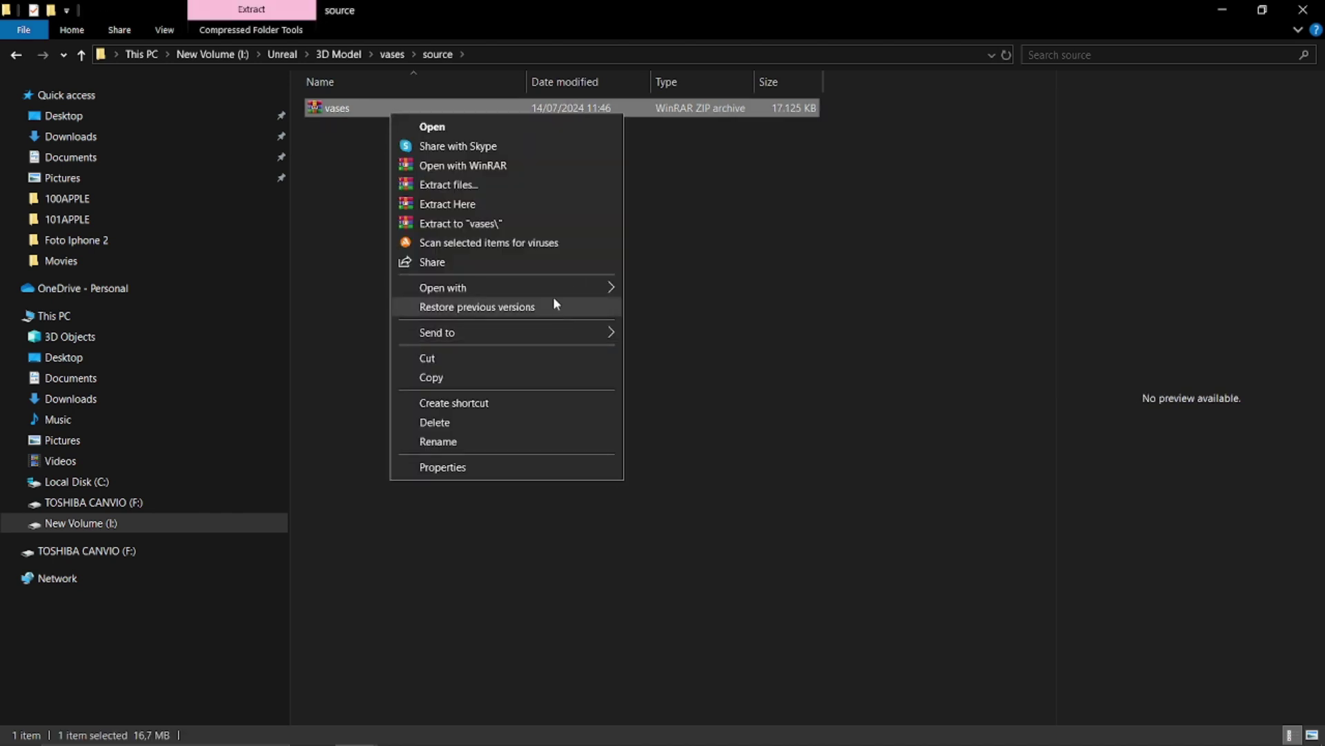
left_click(528, 184)
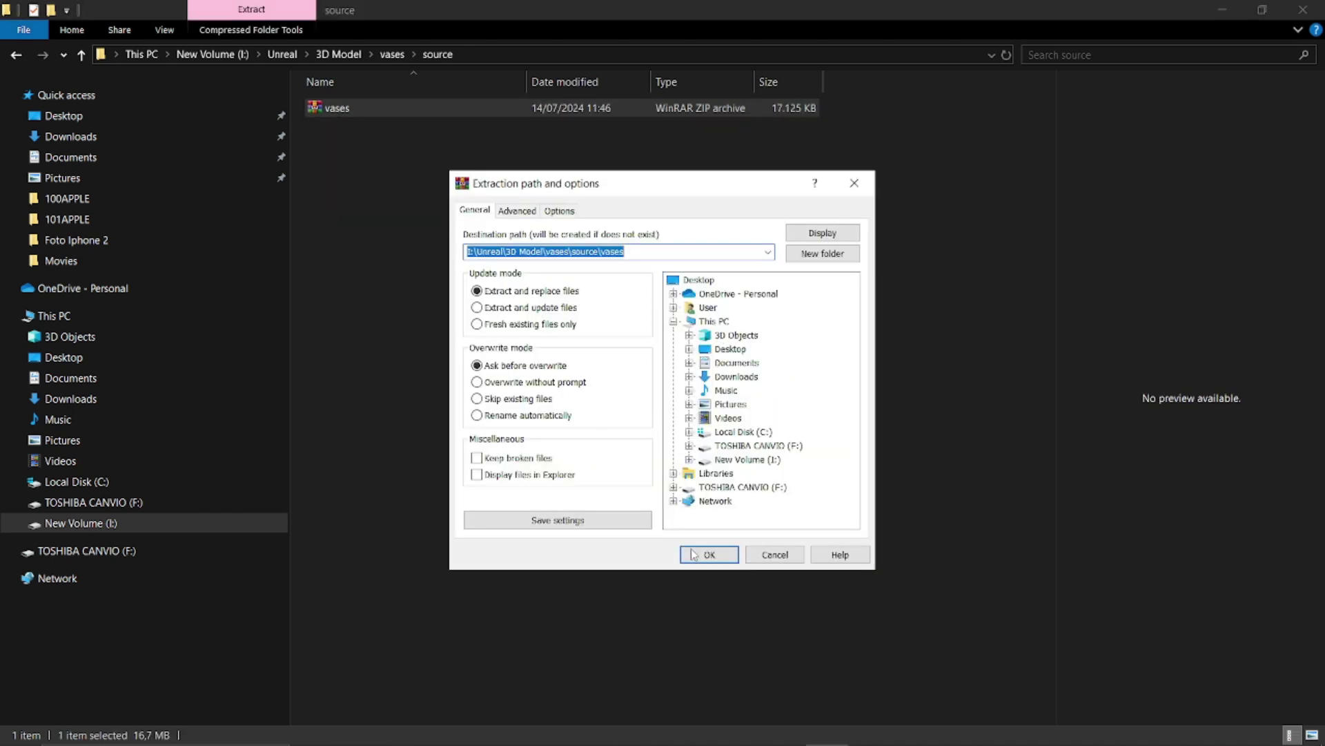
left_click(694, 553)
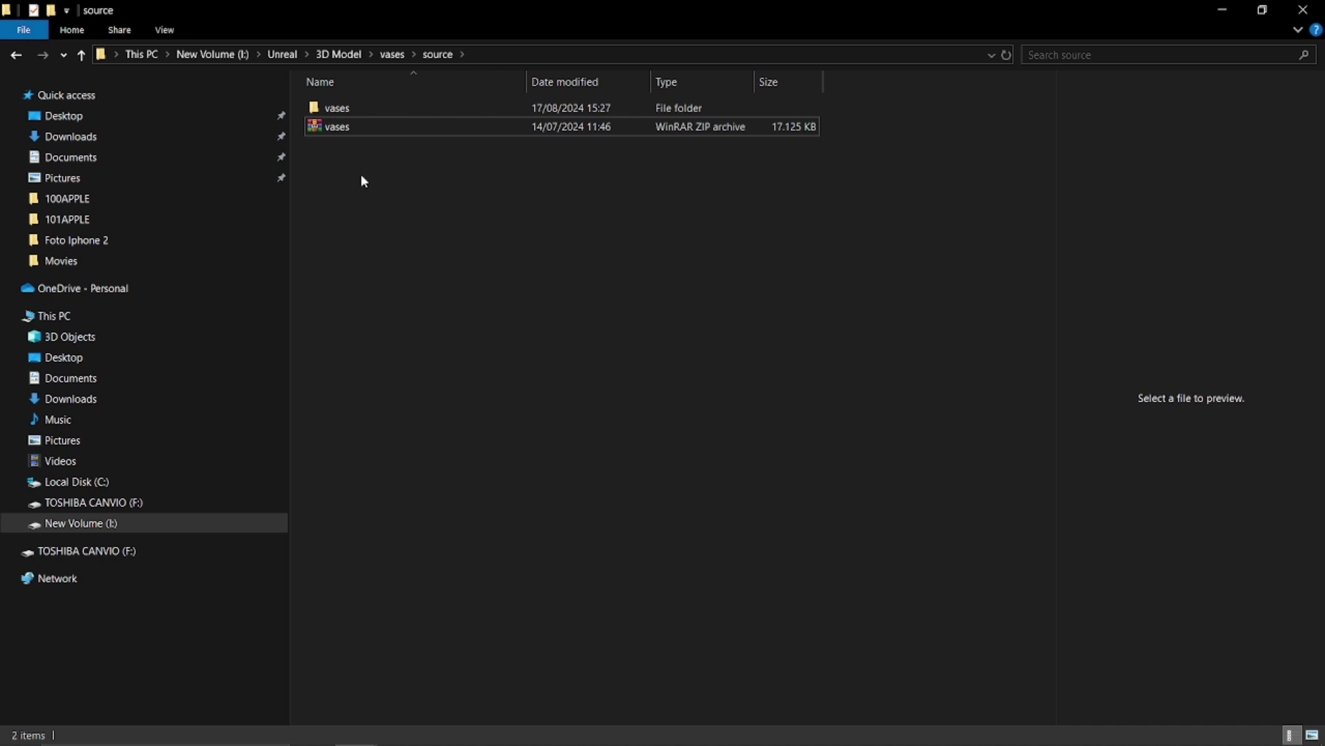
double_click(347, 111)
double_click(349, 114)
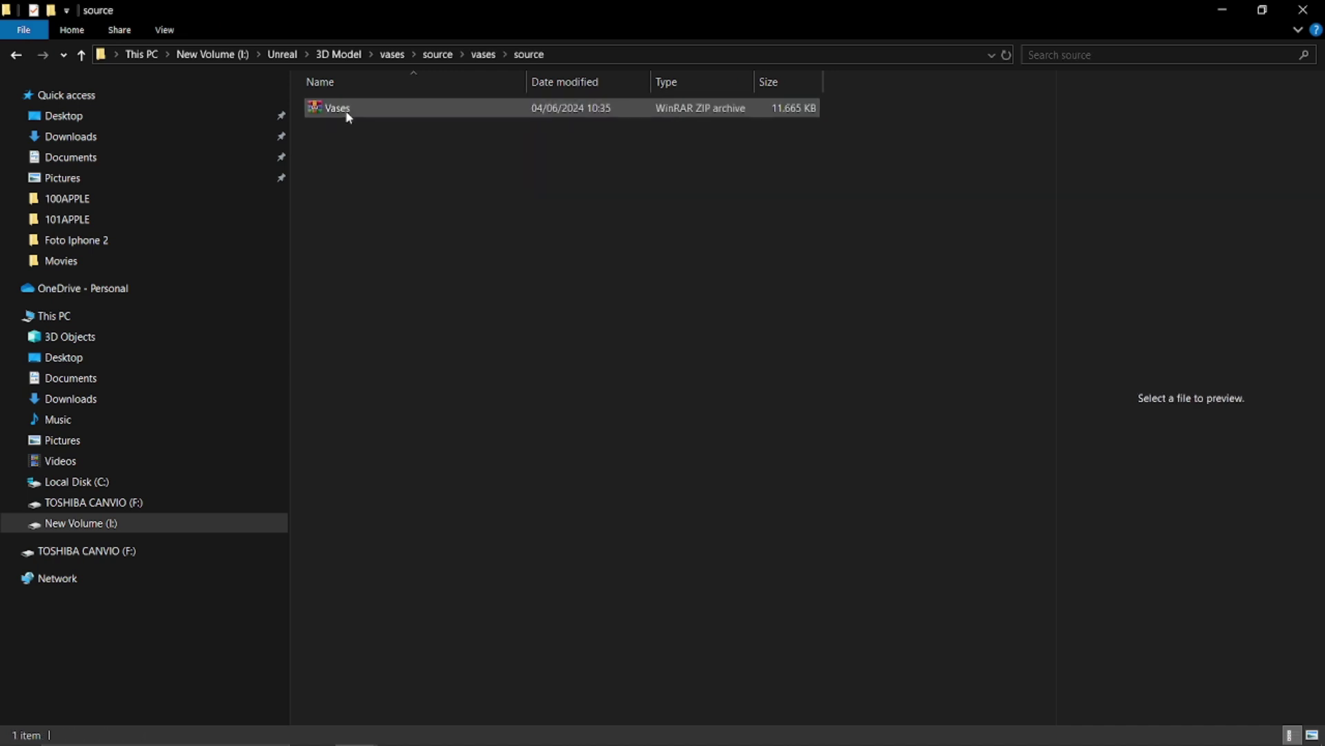
key("BackSpace")
key("BackSpace")
key("BackSpace")
double_click(361, 107)
double_click(360, 108)
double_click(361, 107)
Extract the Vases archive to get the Vases model and its tex folder.
left_click(362, 108)
right_click(361, 108)
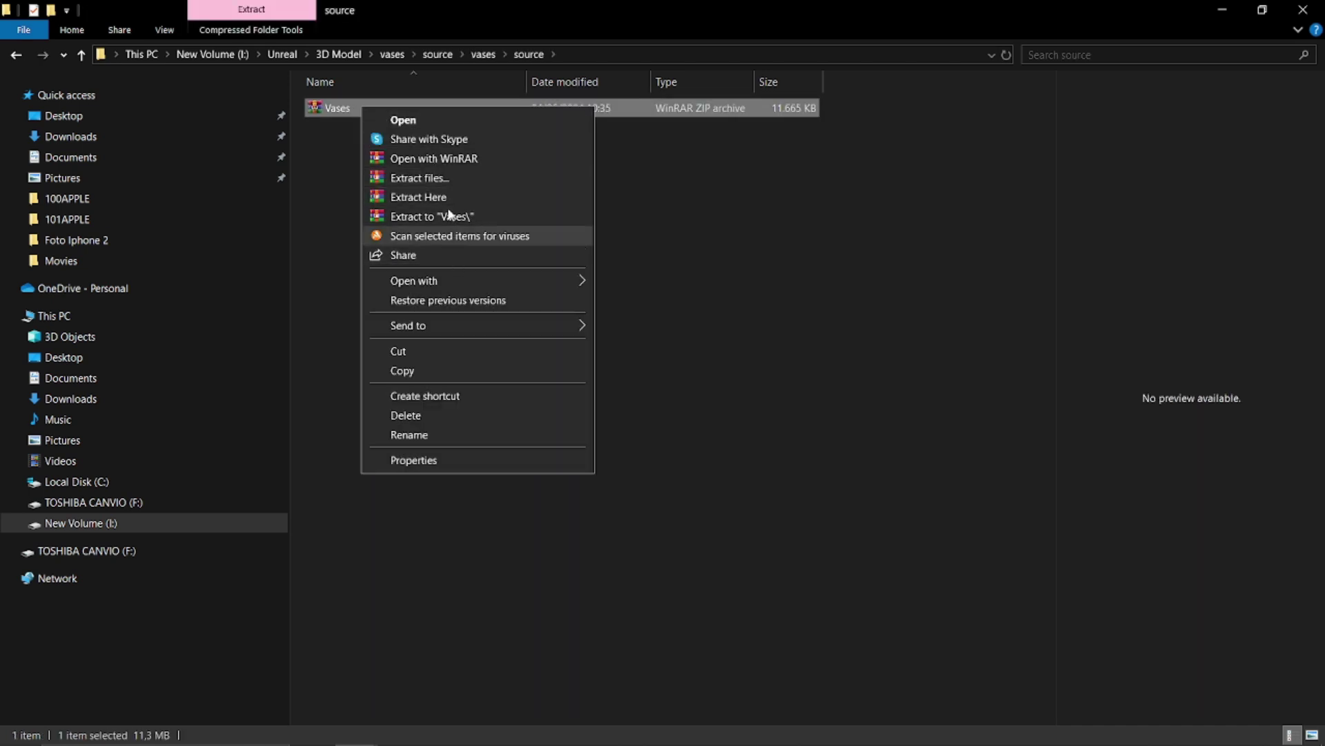
left_click(442, 177)
left_click(716, 547)
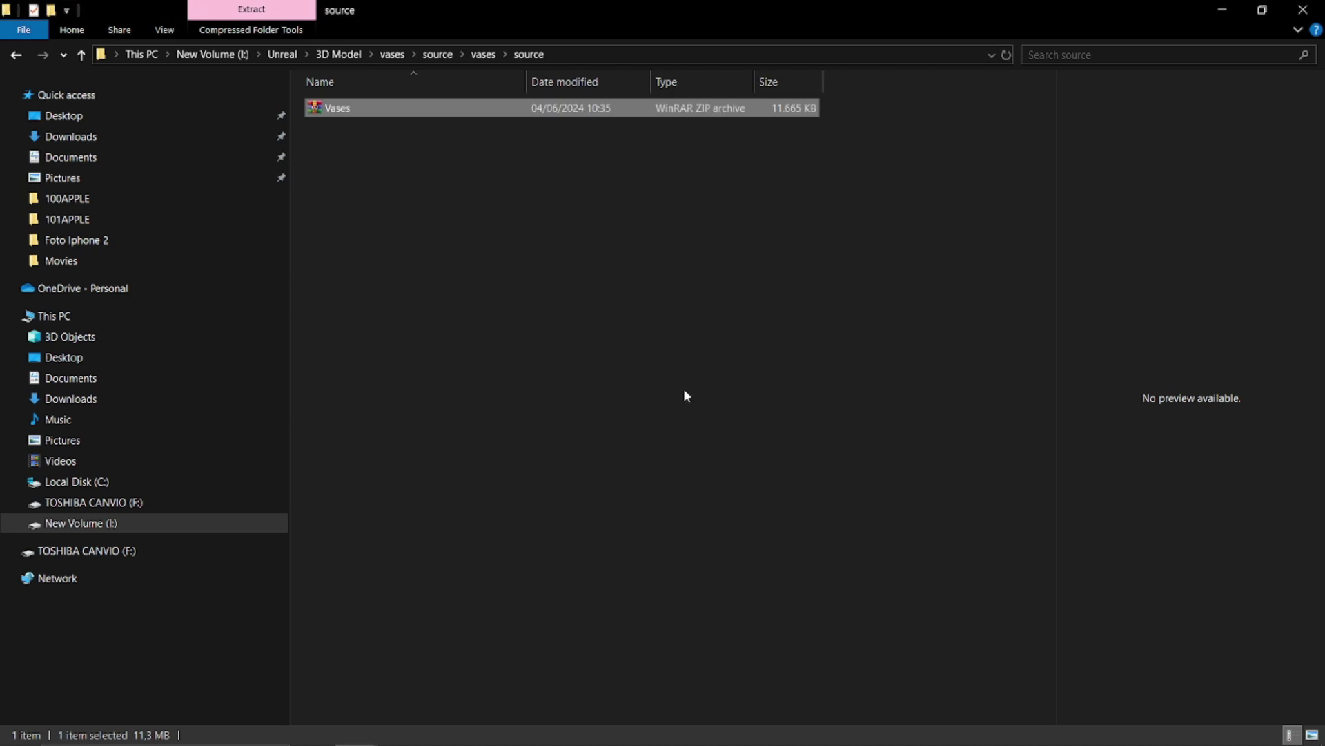
double_click(453, 110)
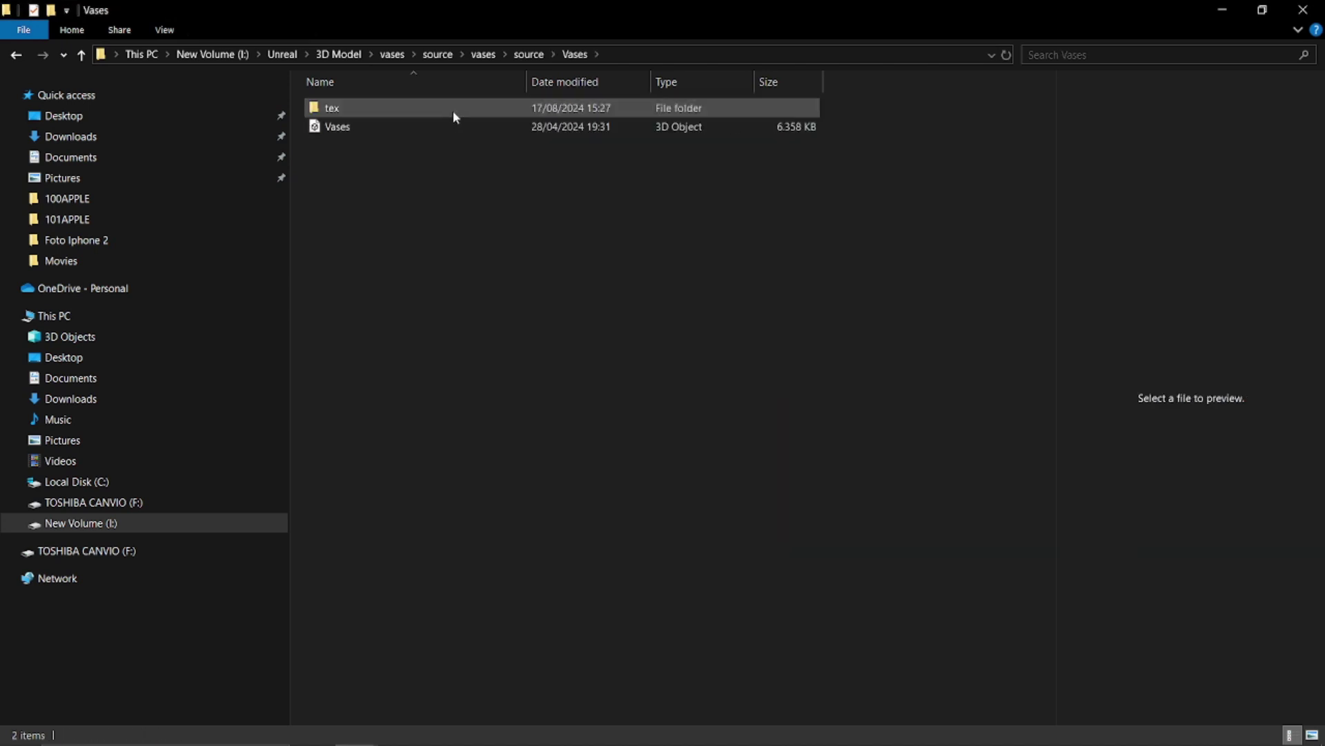
double_click(453, 111)
key("alt+Left")
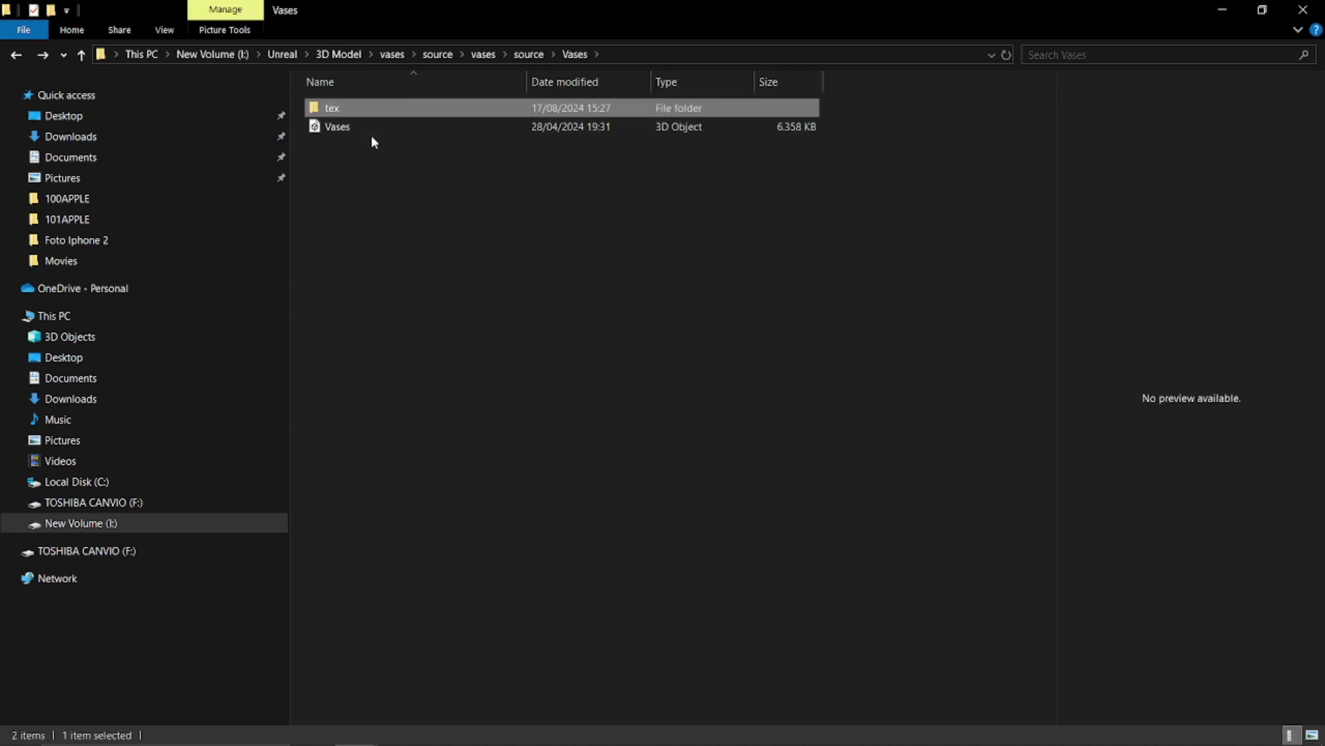
Check the seven texture images in the tex folder, then return to the Vases folder.
left_click(370, 132)
double_click(454, 111)
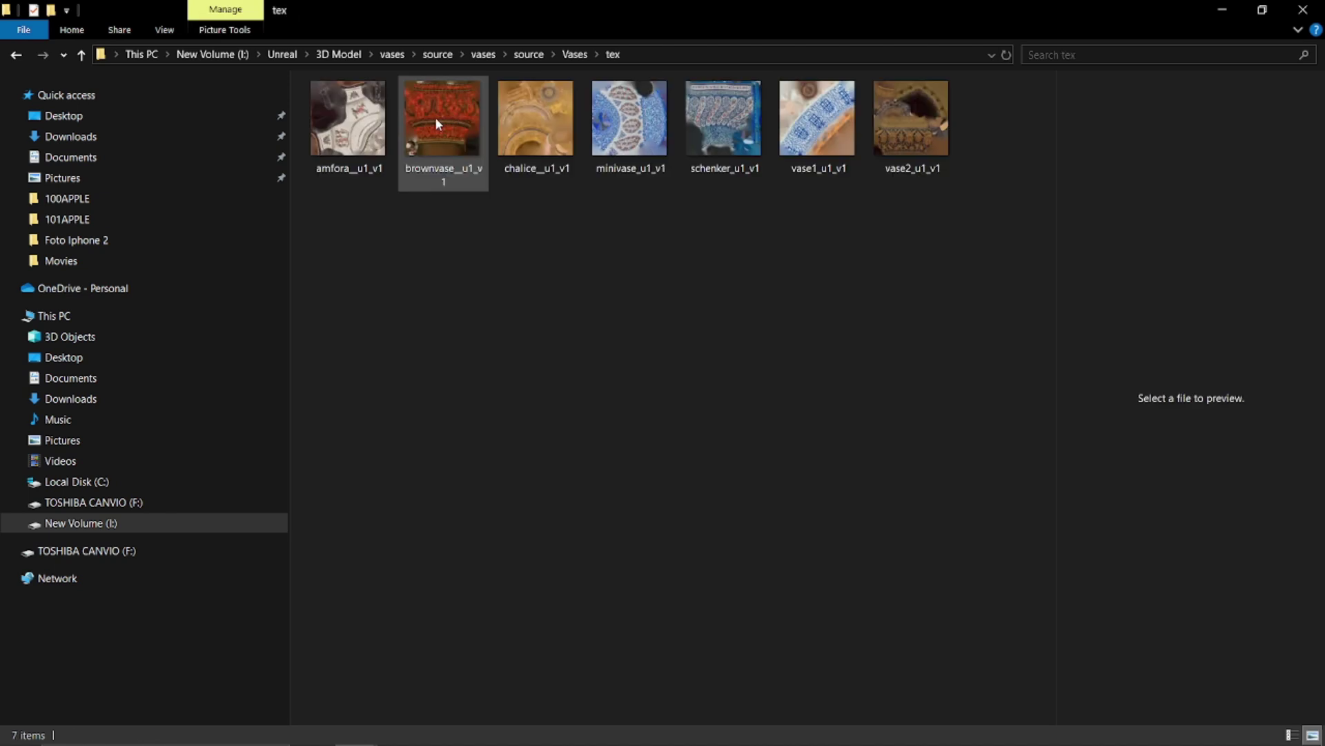
left_click_drag(849, 240, 420, 112)
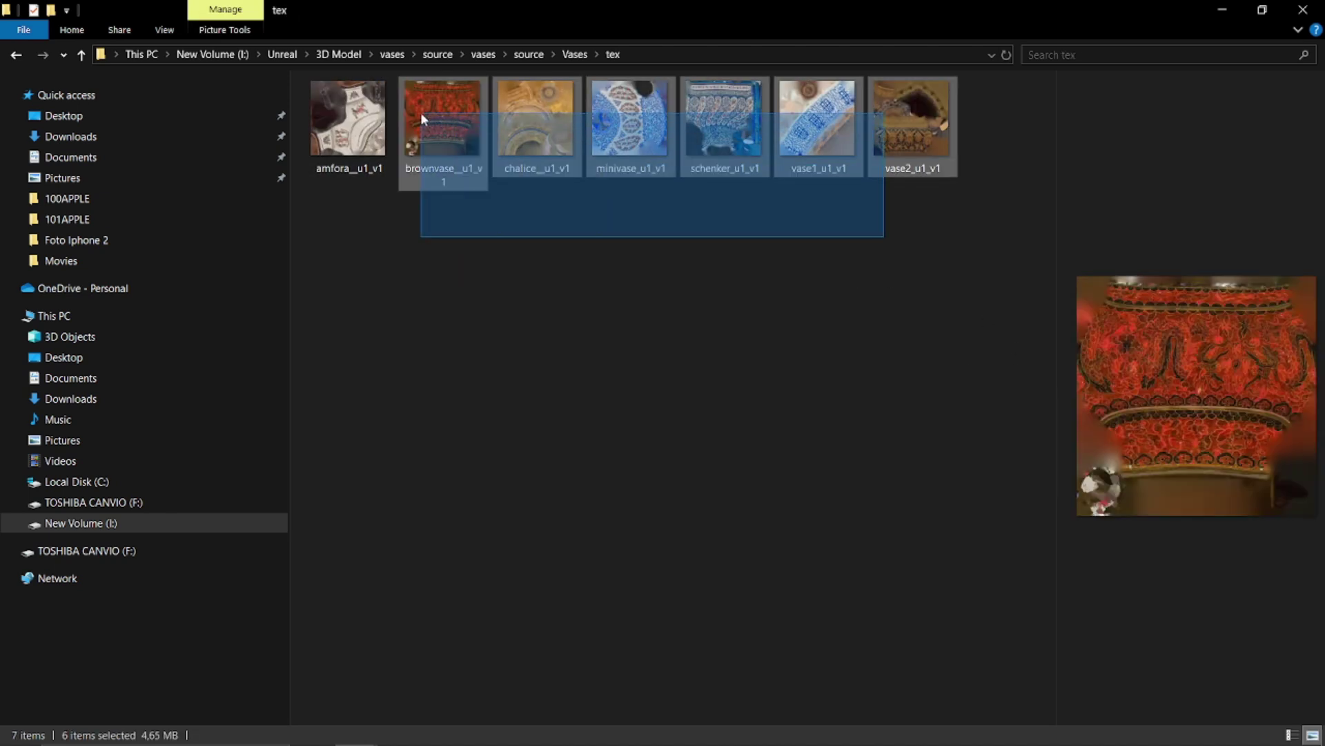
left_click(672, 198)
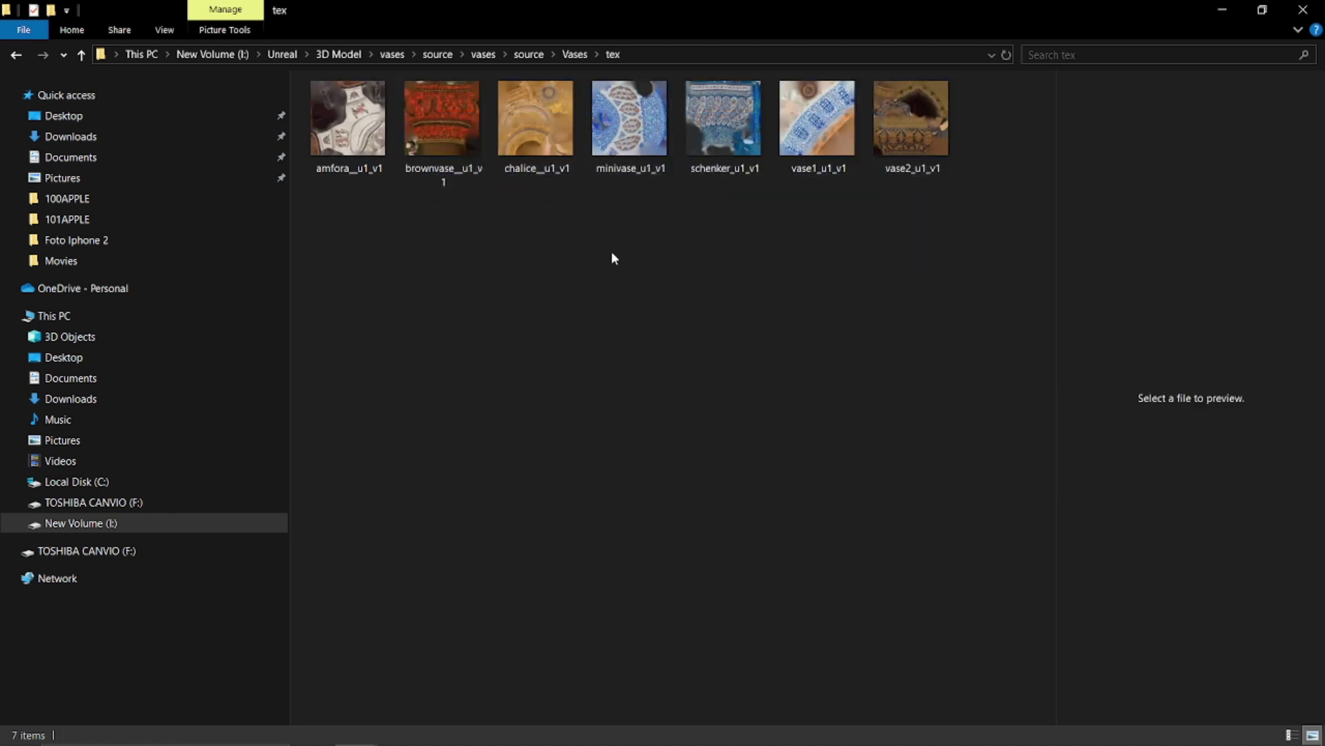
key("alt+Left")
Search the Start menu for 'b' and launch Blender 3.4 from Best match.
mouse_move(897, 742)
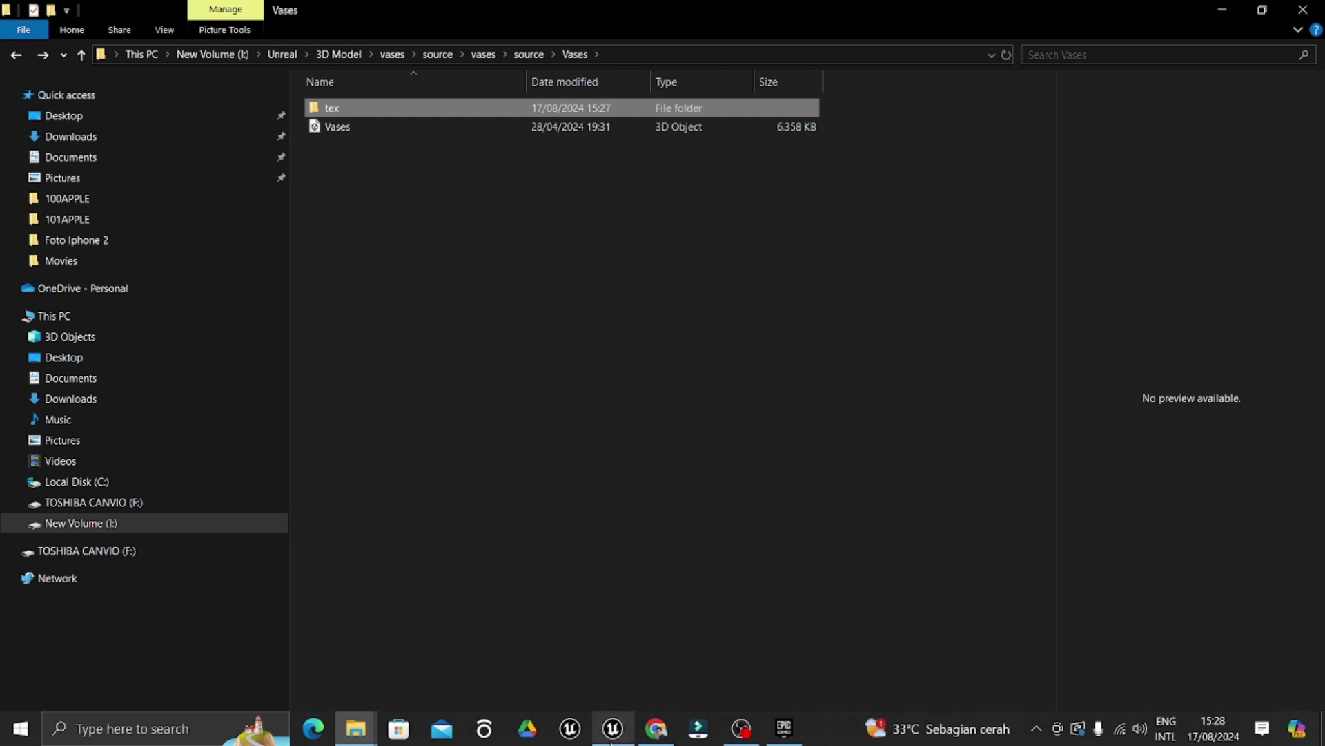
left_click(166, 728)
type("v")
key("BackSpace")
type("b")
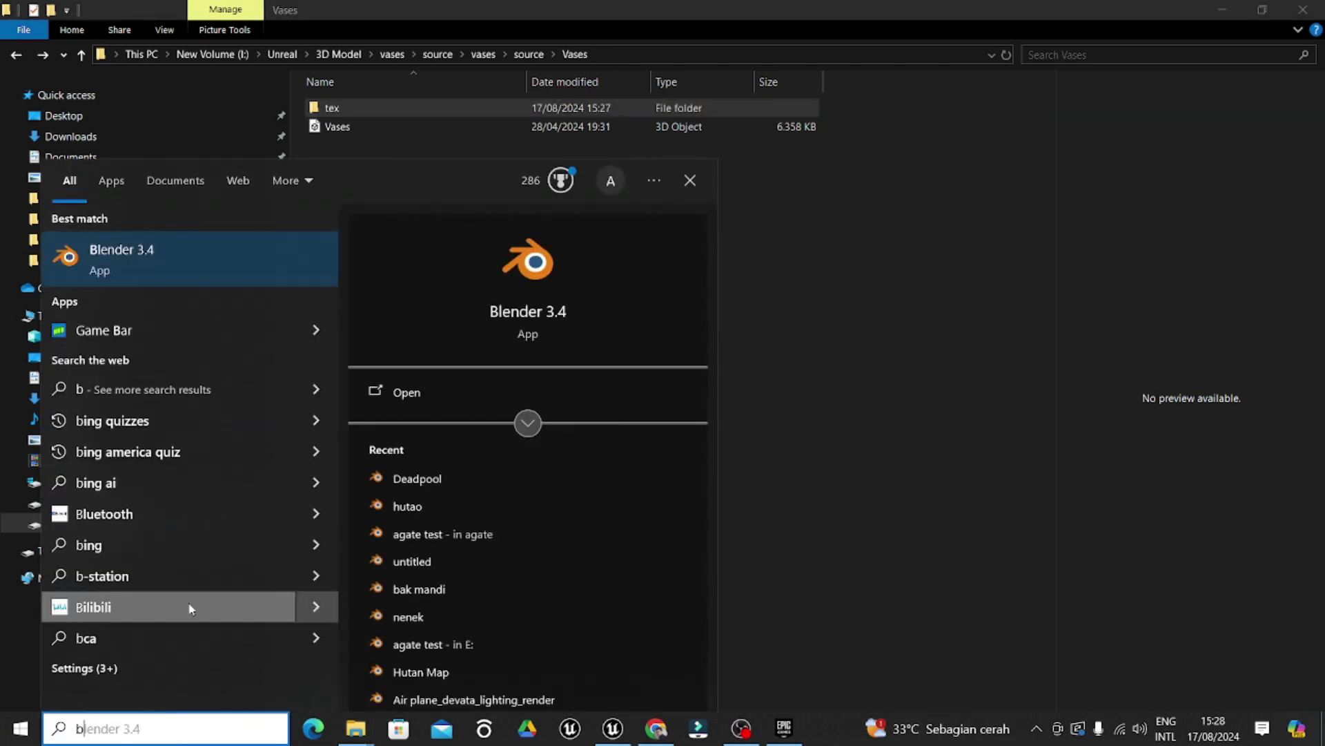
left_click(239, 260)
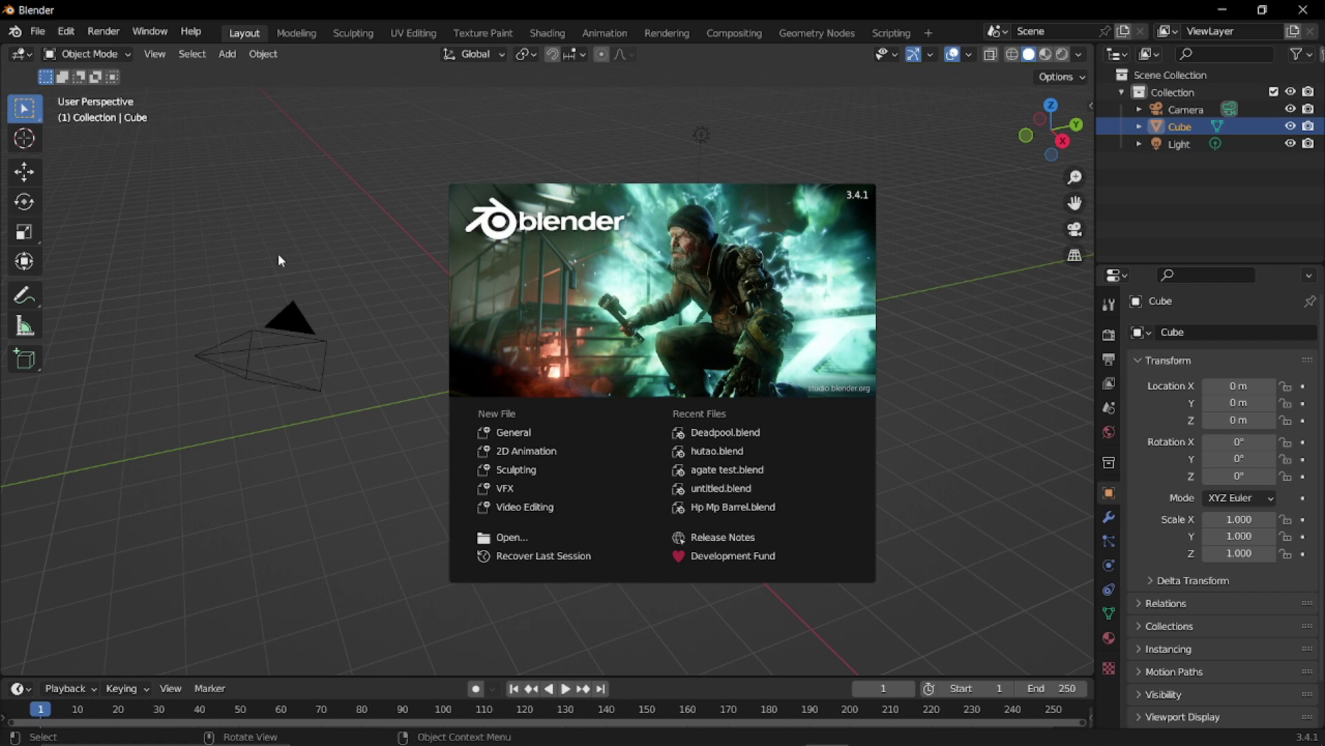
Delete the default camera, cube and light from the Blender scene.
left_click(330, 210)
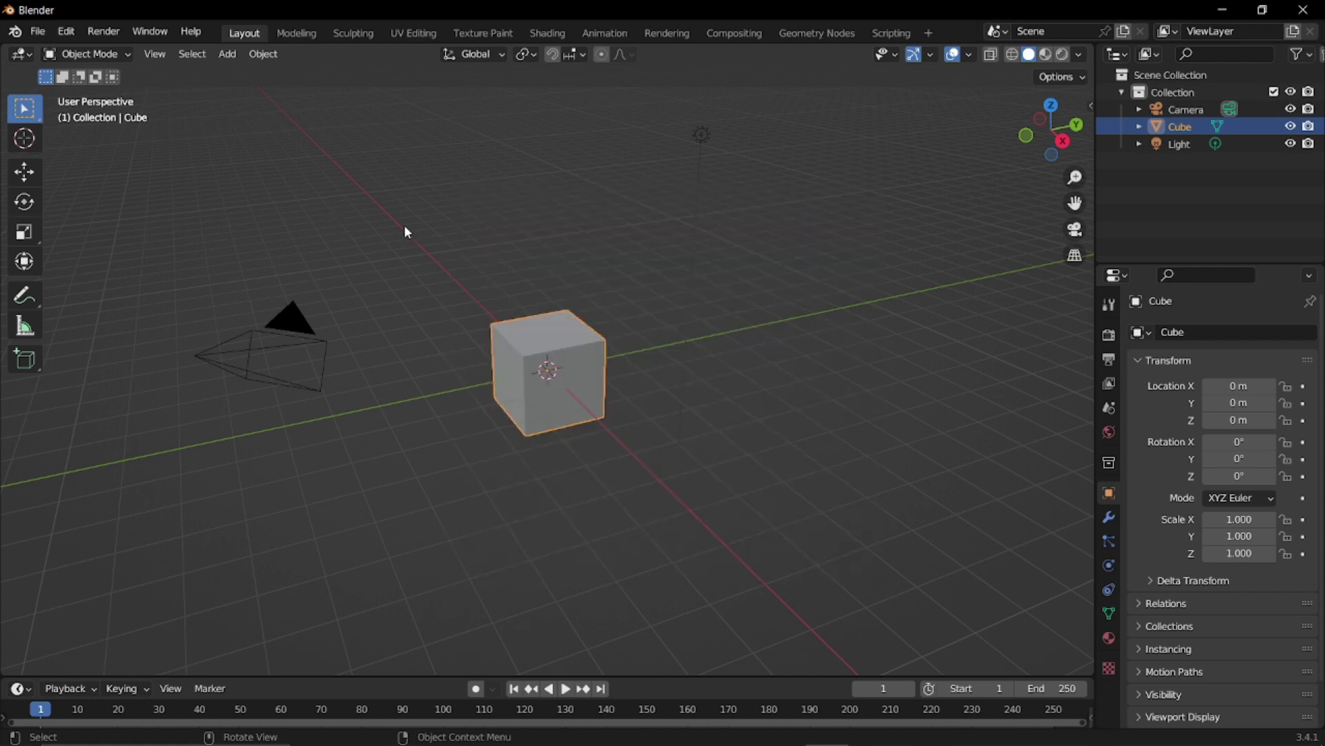
key("a")
key("z")
left_click(528, 352)
key("x")
left_click(523, 333)
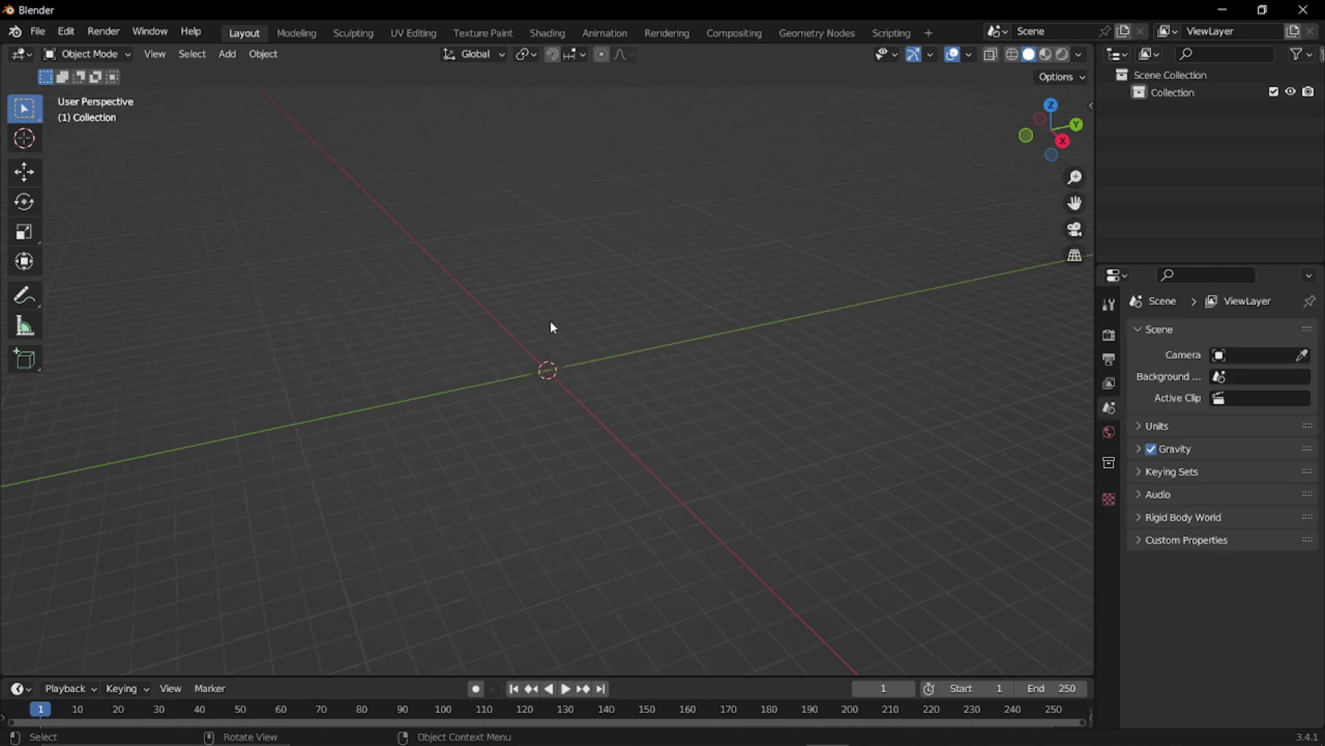
Start an FBX import and browse to the Documents folder.
key("q")
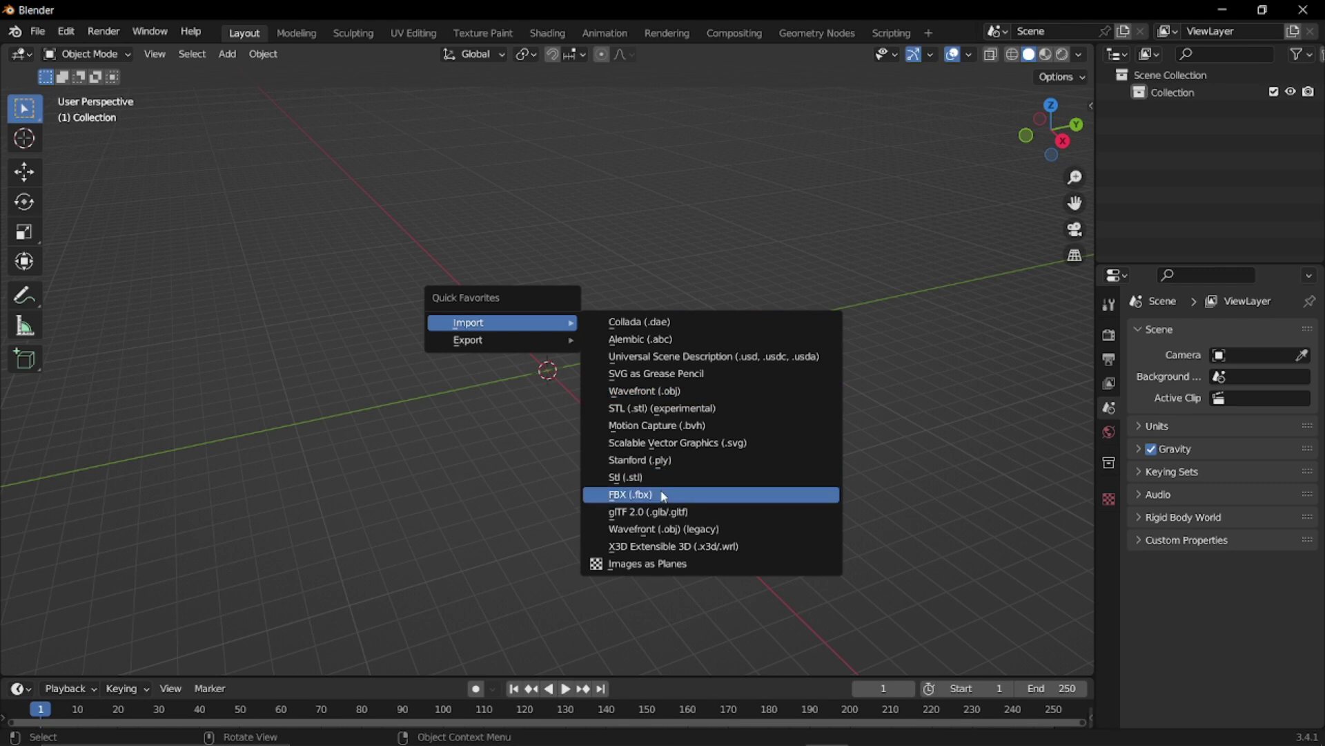
left_click(625, 494)
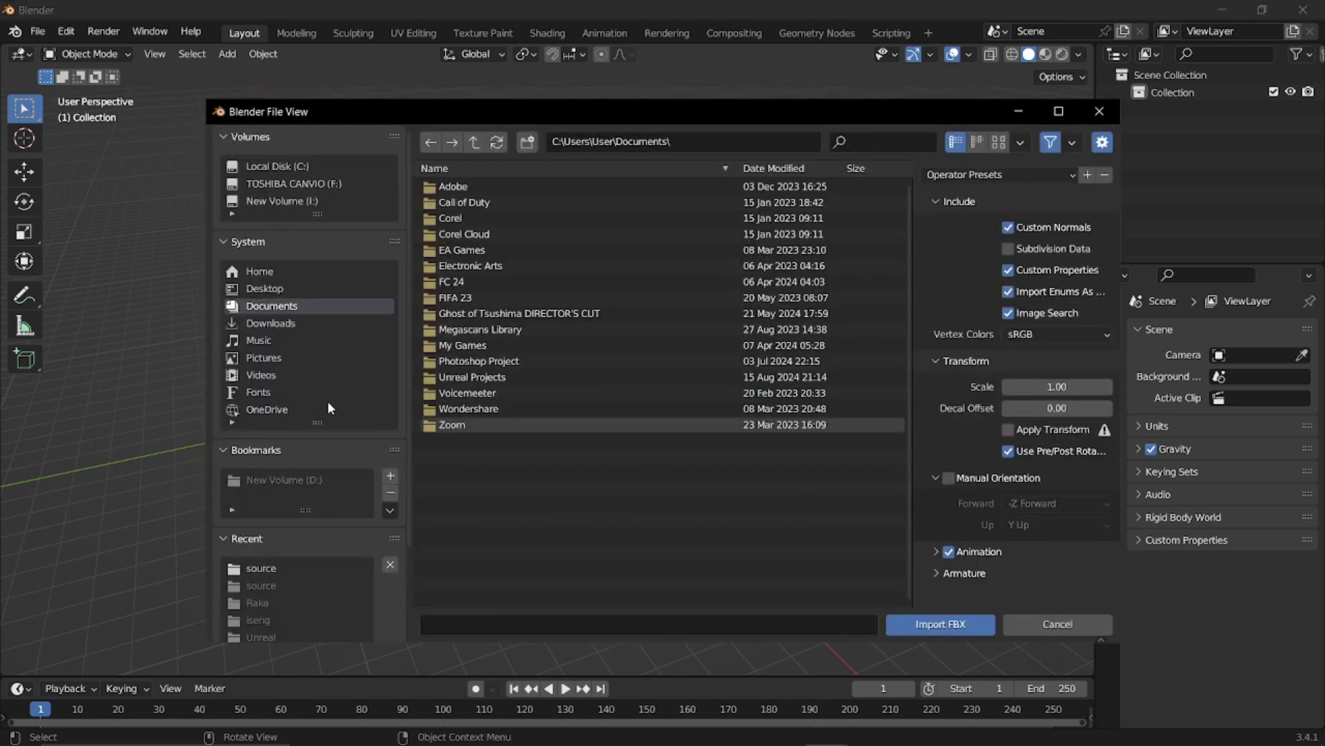
left_click(286, 325)
scroll(290, 412, "down", 1)
scroll(289, 413, "down", 3)
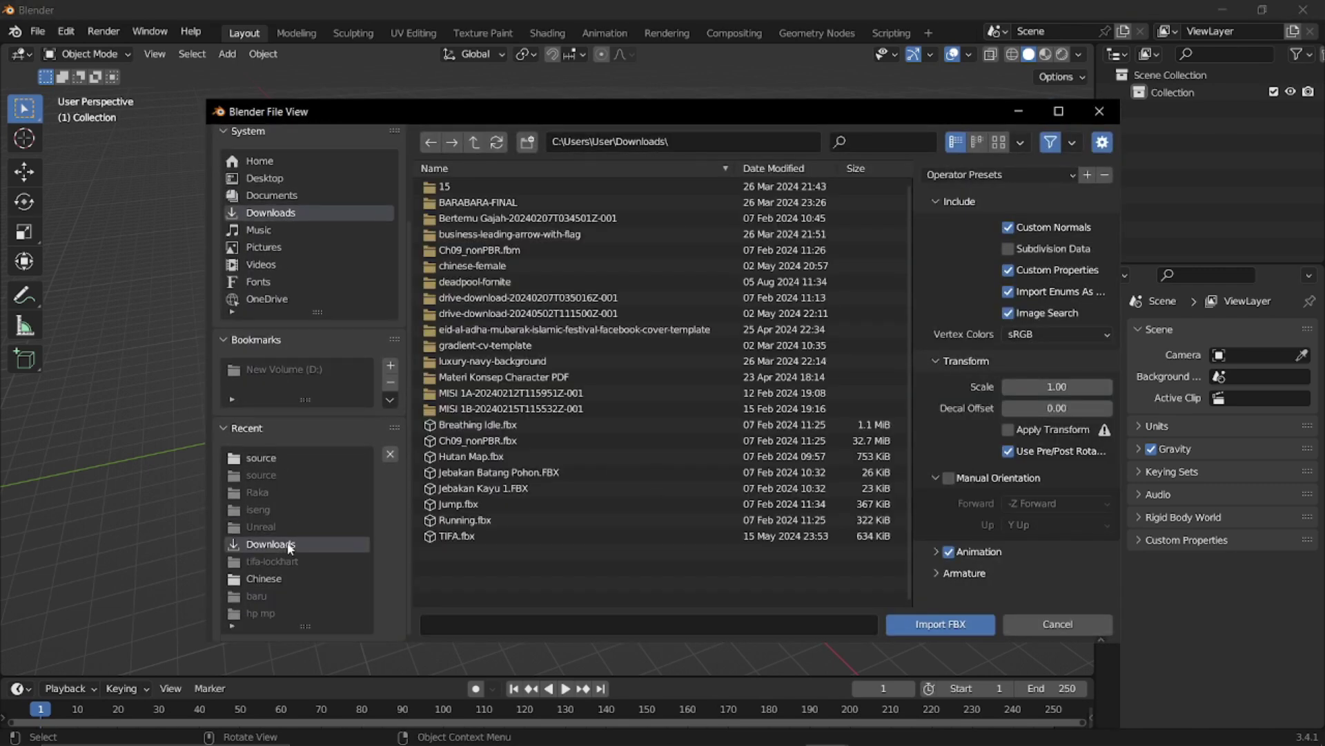
left_click(292, 264)
left_click(296, 196)
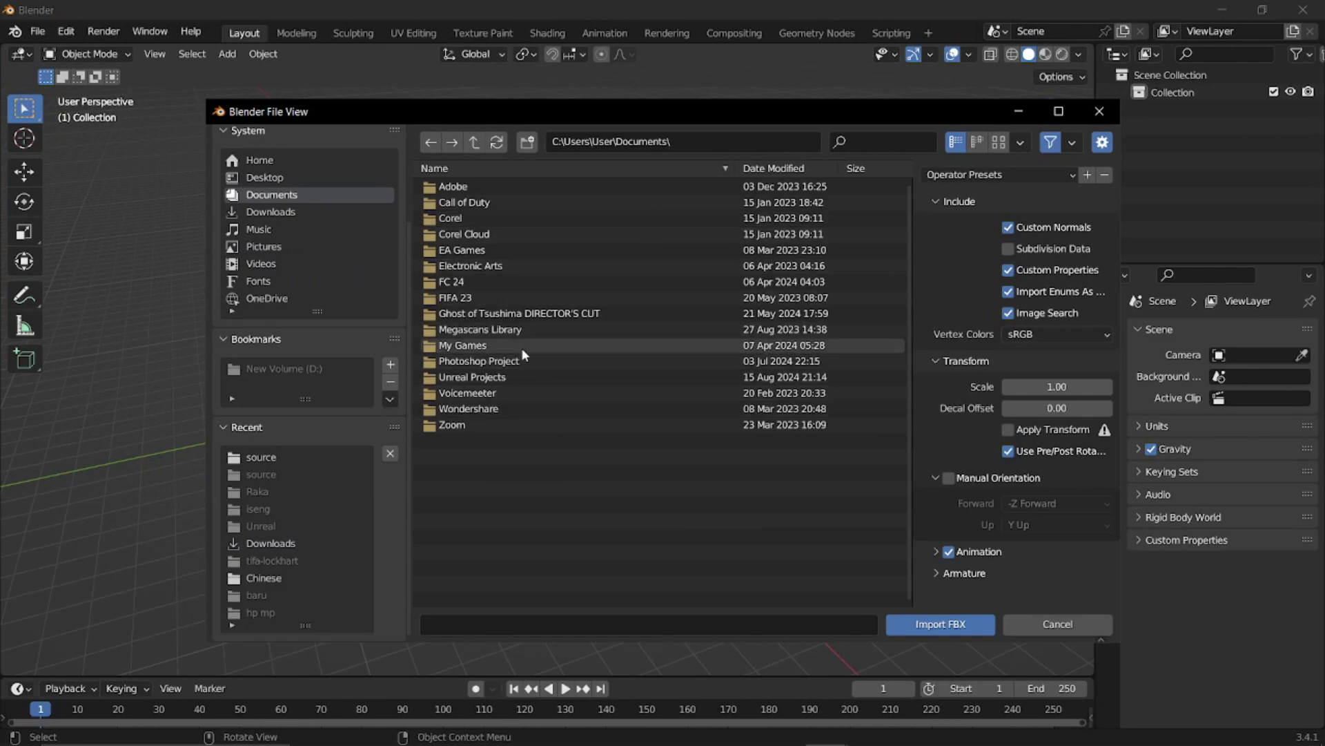
Import Vases.fbx from Documents\Unreal Projects.
double_click(511, 377)
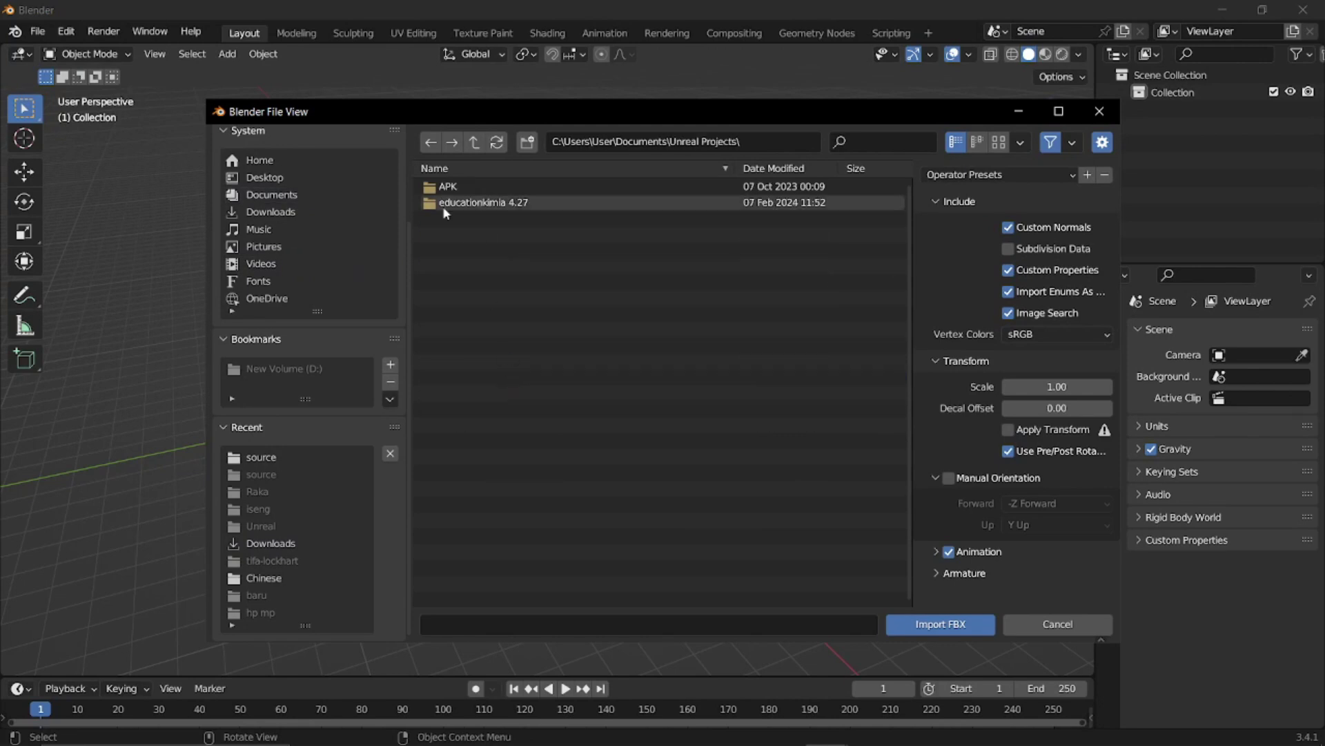
left_click(283, 457)
left_click(289, 196)
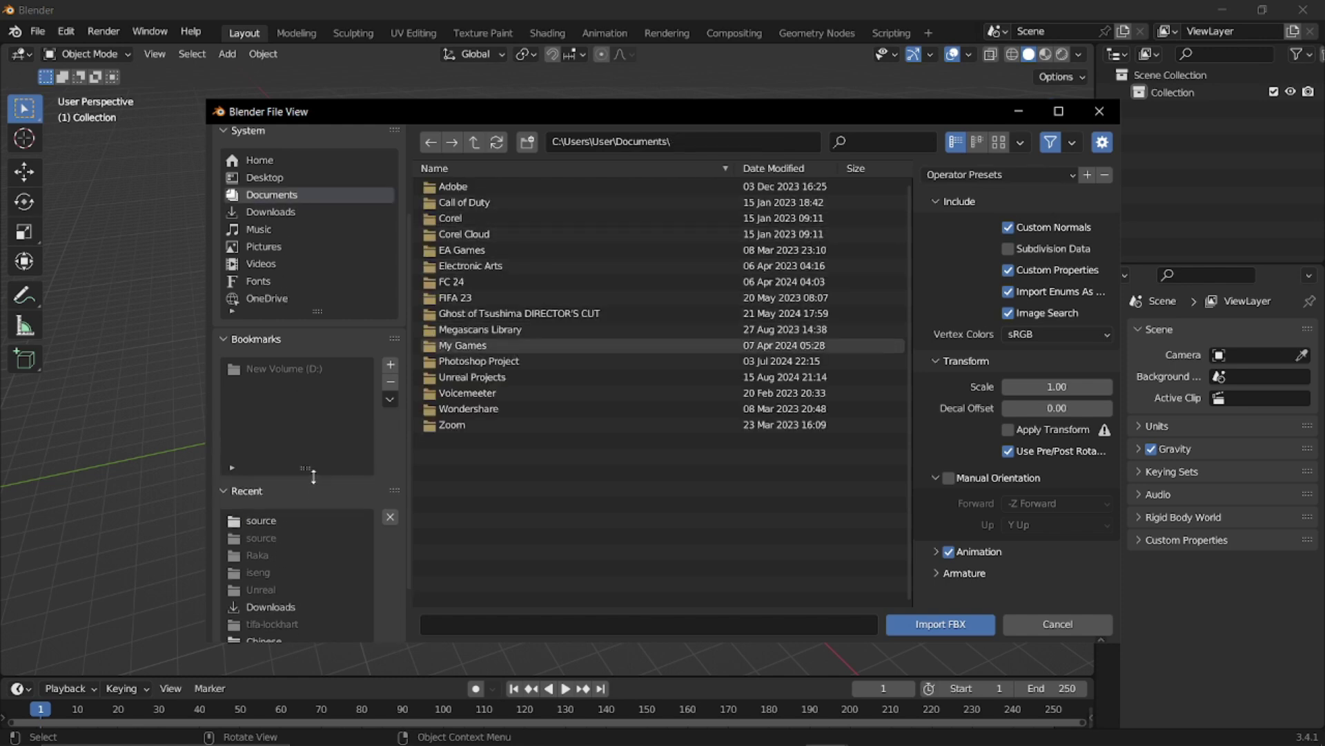
double_click(497, 379)
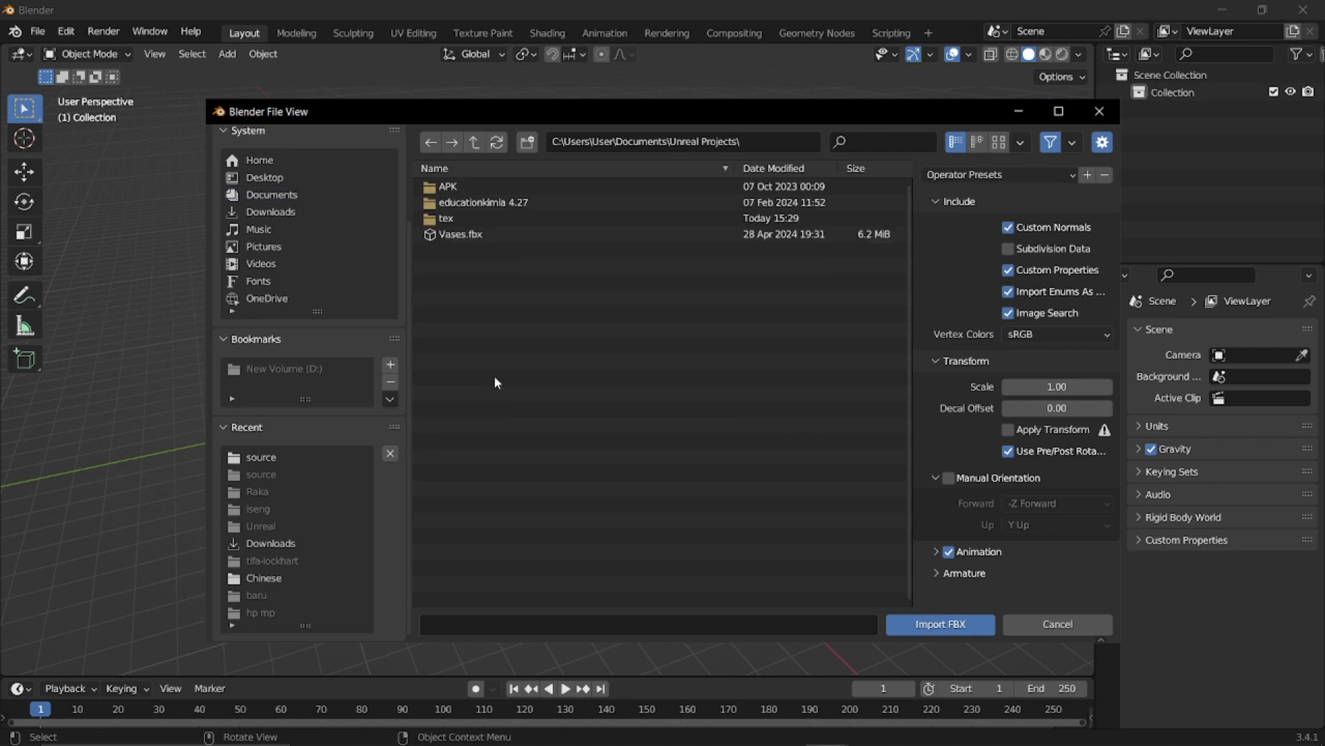
left_click(461, 234)
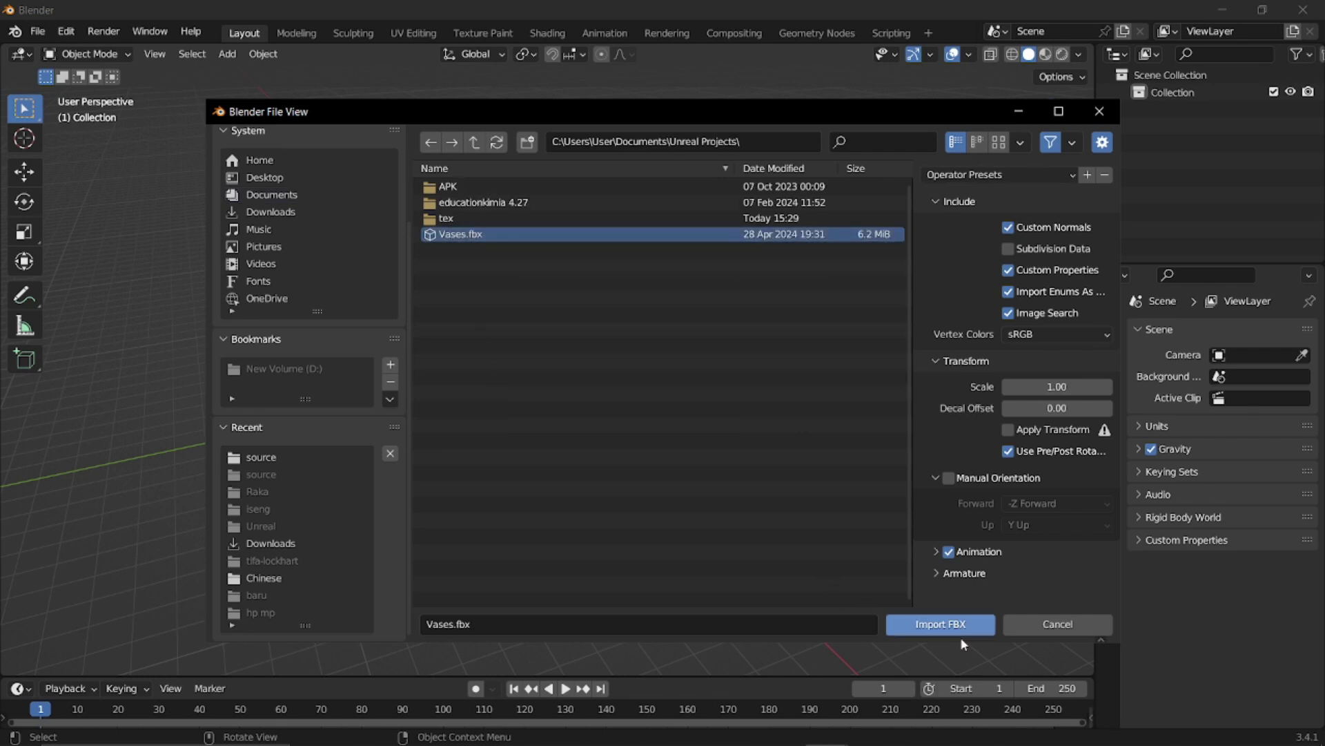
left_click(940, 624)
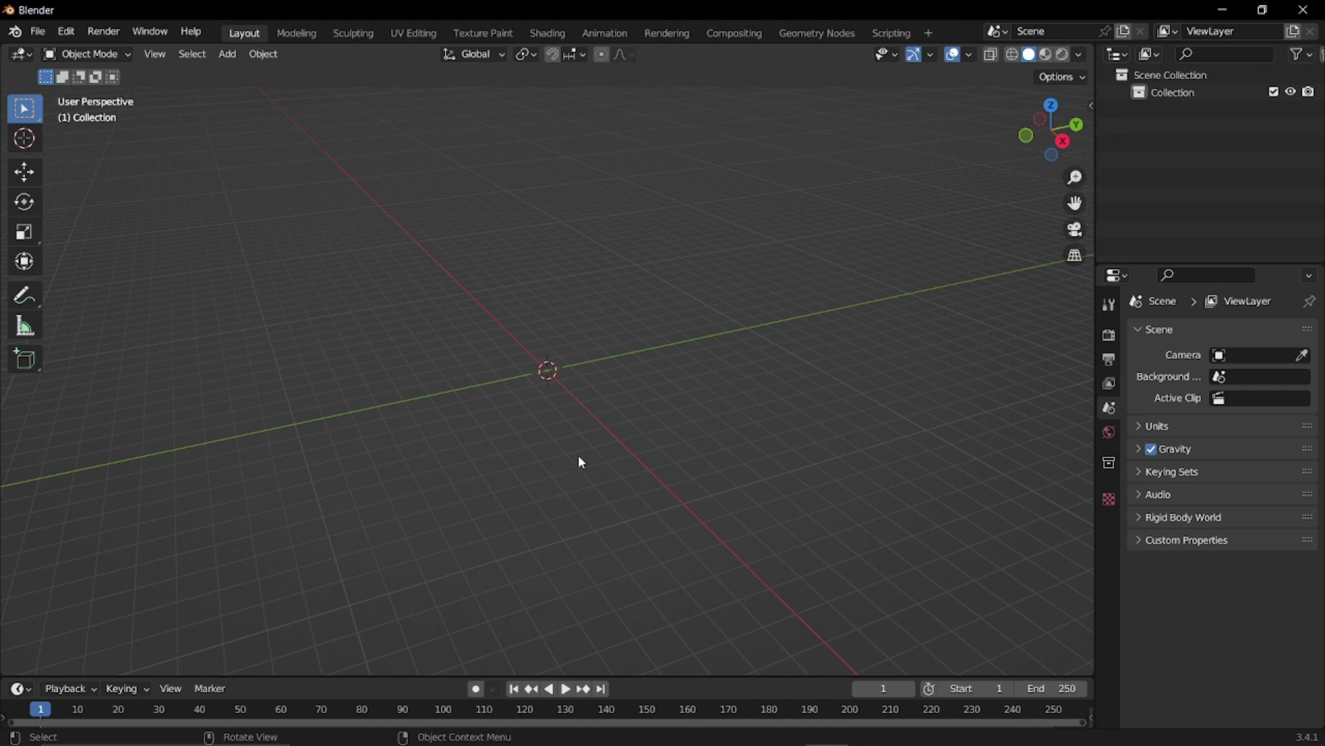
Switch the viewport to Material Preview and show vase1's material properties.
scroll(548, 362, "up", 5)
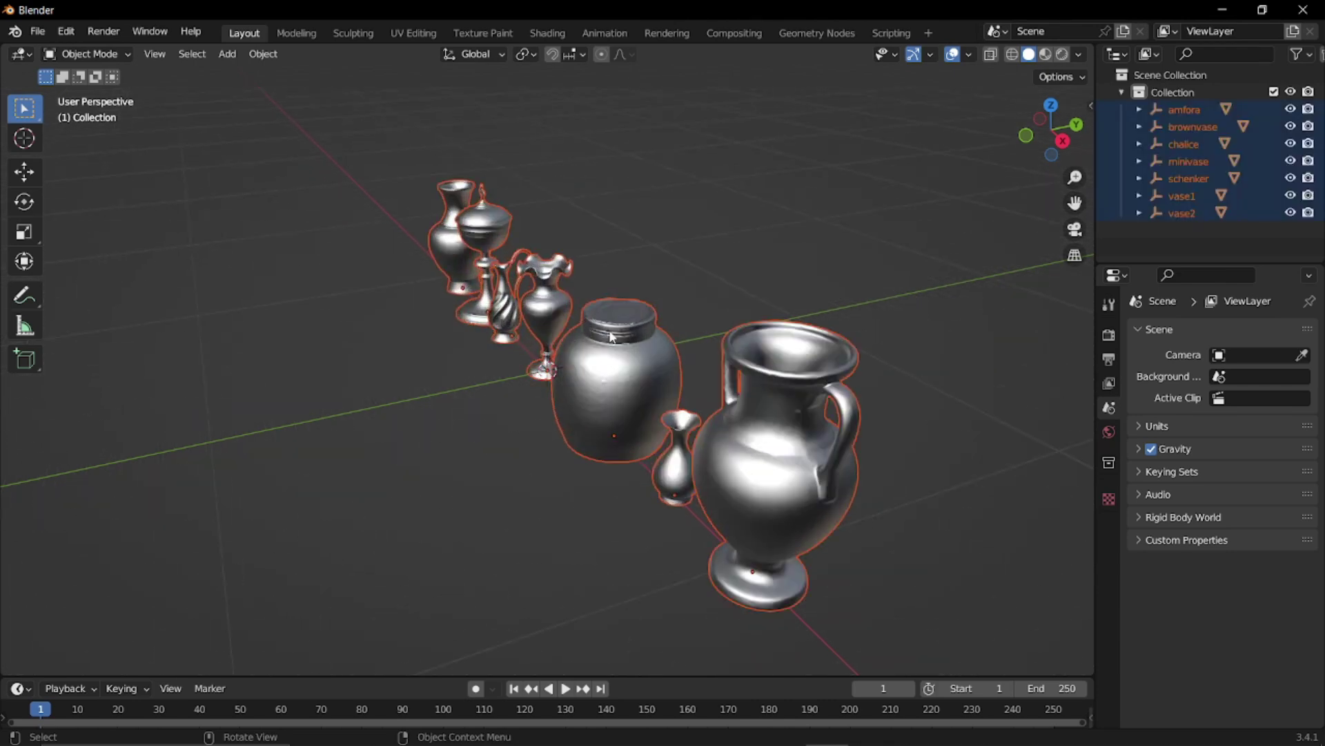
middle_click_drag(547, 362, 770, 318)
left_click(711, 224)
left_click(1042, 59)
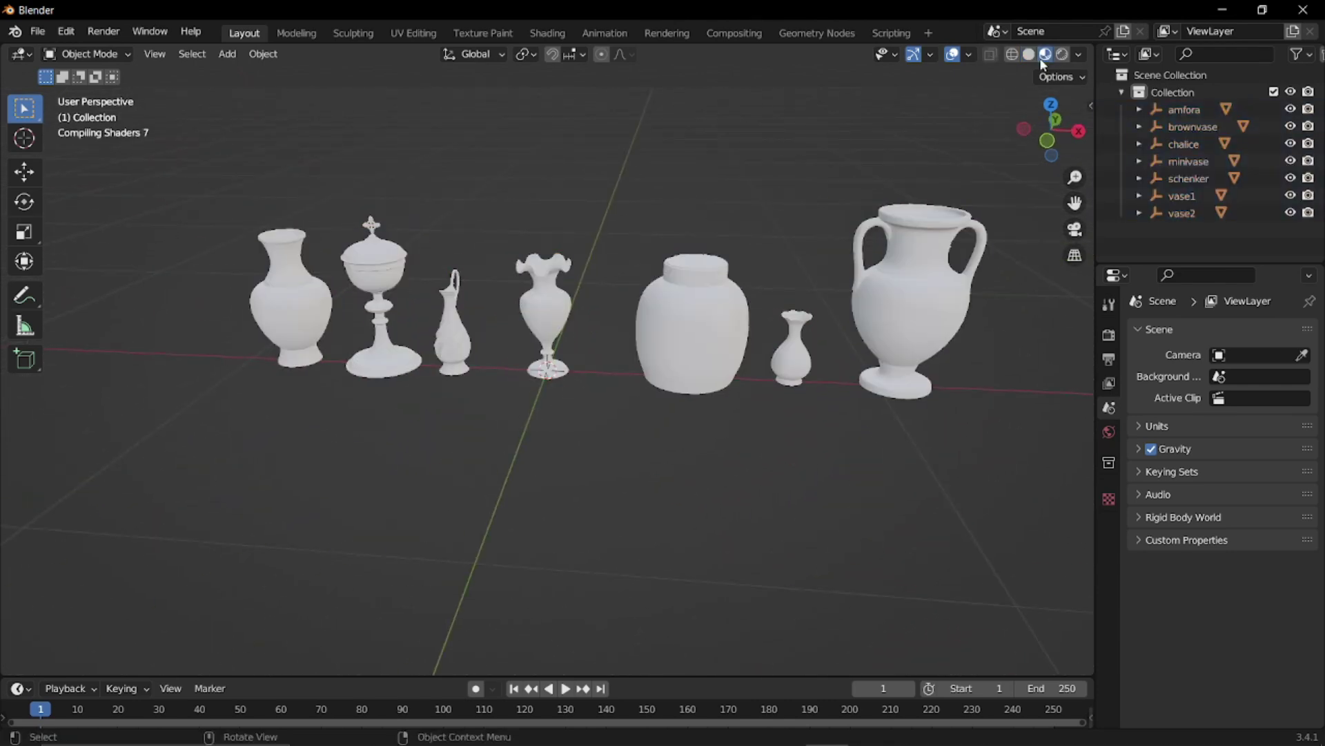
middle_click_drag(683, 310, 606, 321)
left_click(605, 321)
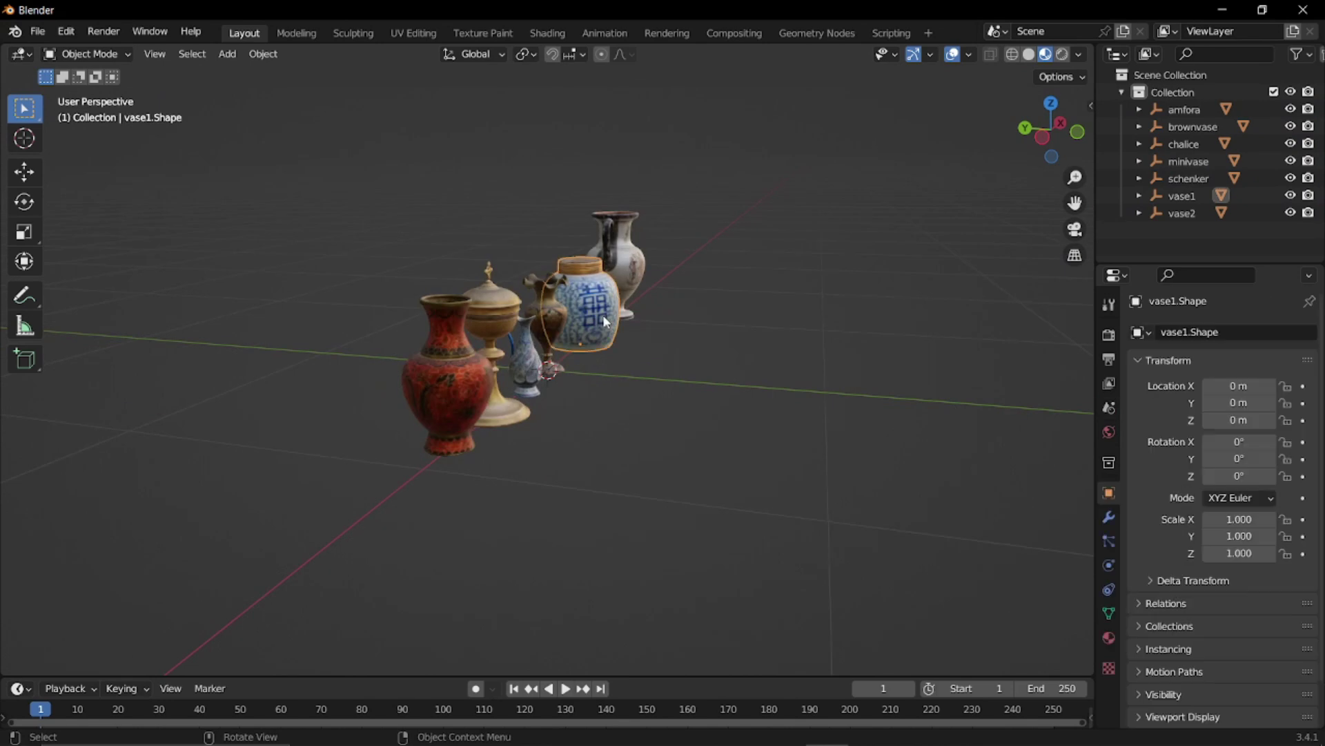
left_click(1108, 638)
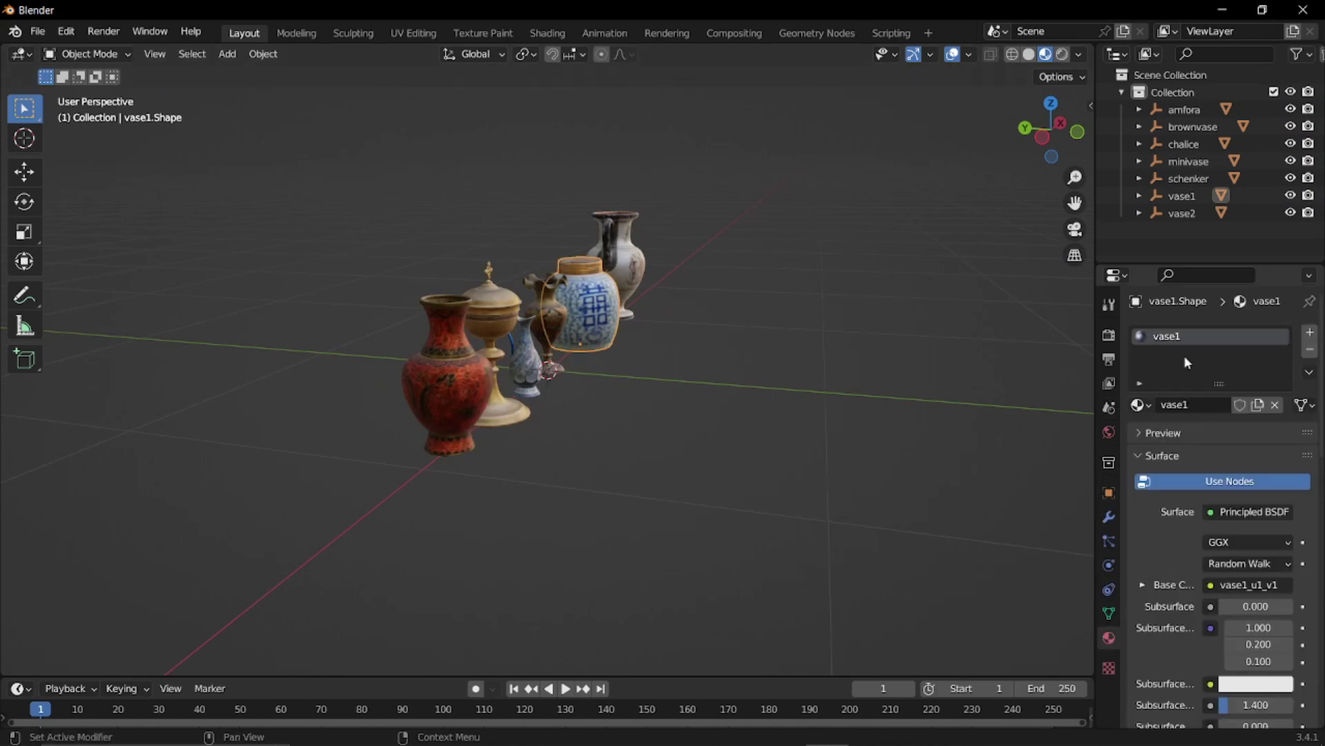
Check the materials of the amfora, vase1, vase2, chalice and red vase in turn.
left_click(624, 273)
left_click(591, 311)
left_click(548, 314)
left_click(491, 329)
left_click(438, 393)
middle_click_drag(438, 393, 538, 352)
left_click(539, 352)
left_click(666, 336)
left_click(773, 318)
Inspect the minivase, blue jar, brown flared vase and schenker from a new angle.
left_click(21, 172)
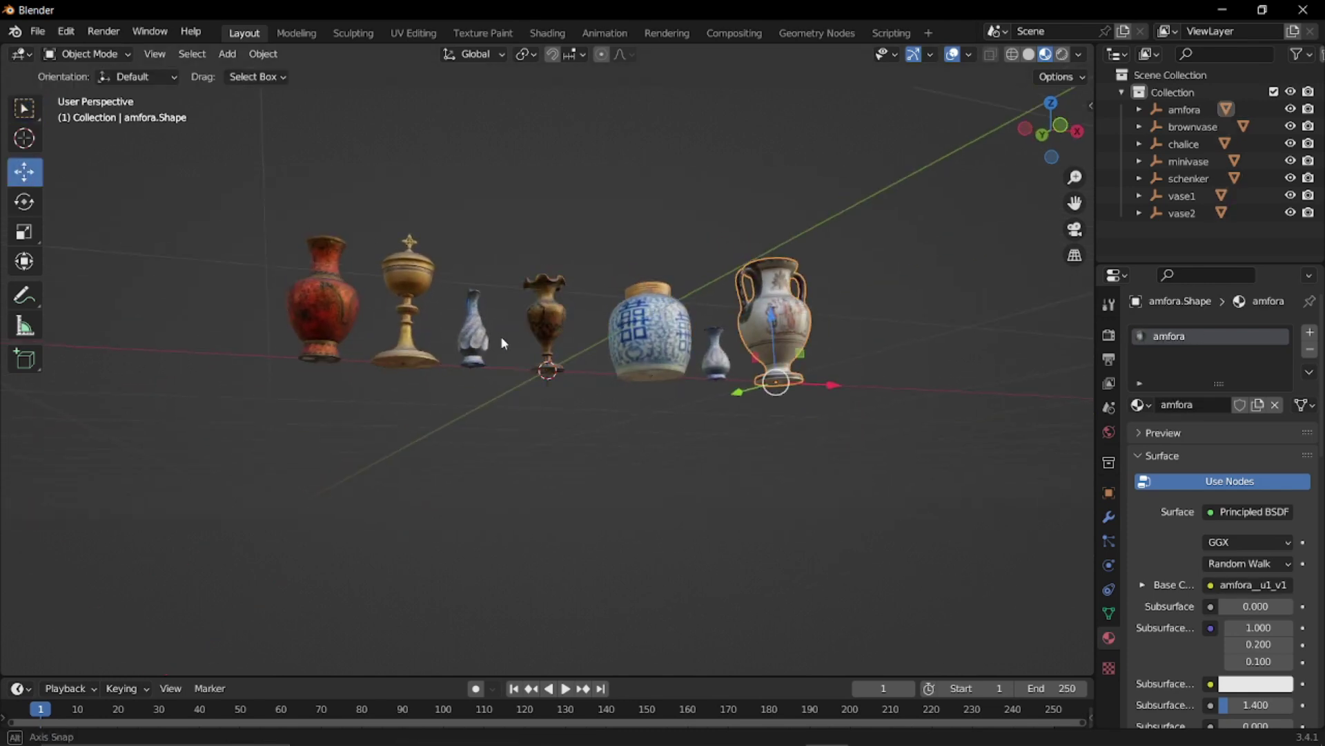
middle_click_drag(503, 343, 714, 339)
left_click(731, 334)
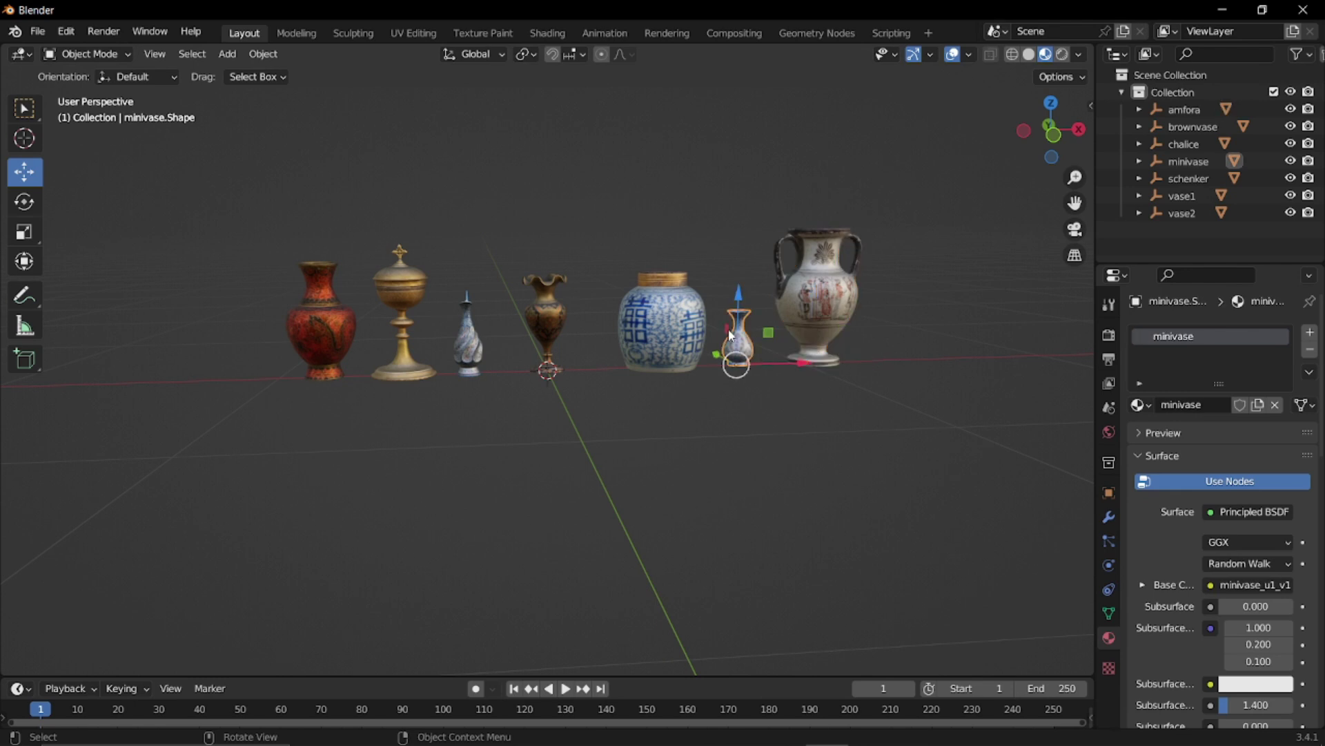
middle_click_drag(697, 399, 659, 341)
left_click(652, 330)
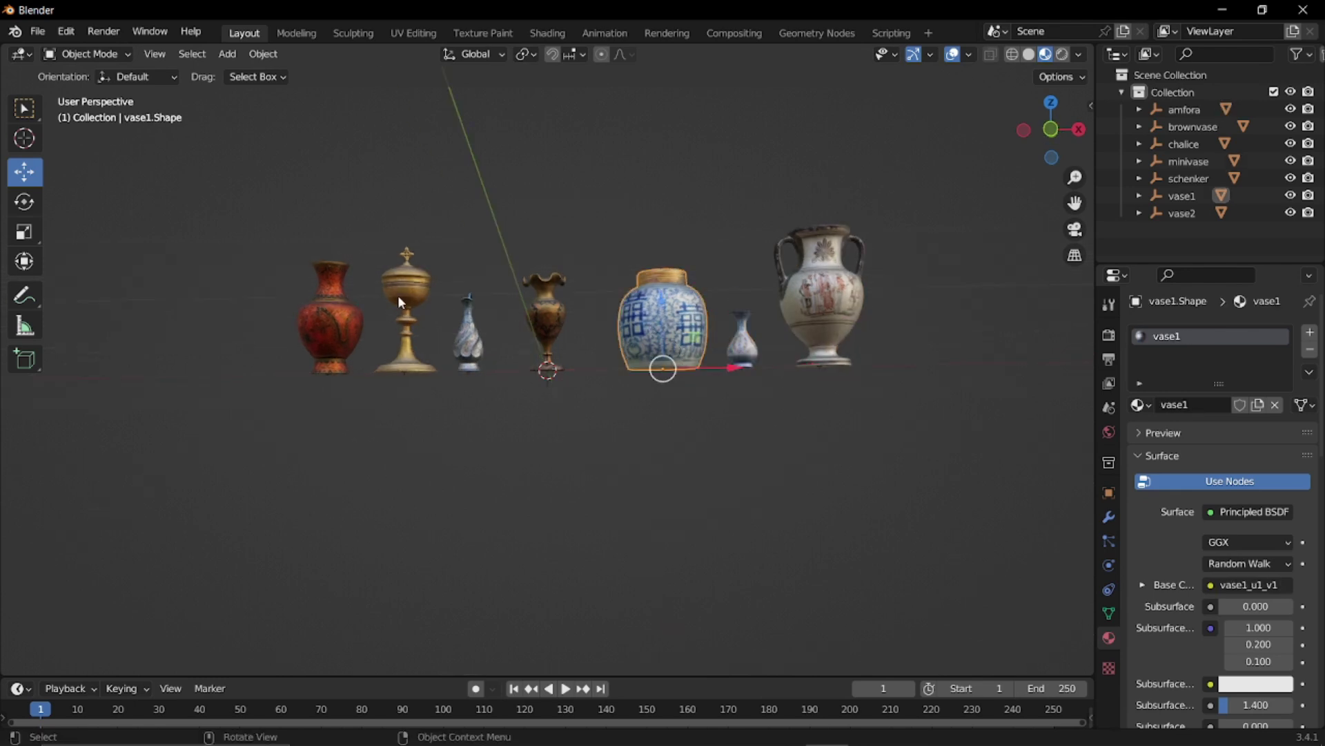
left_click(533, 319)
left_click(454, 346)
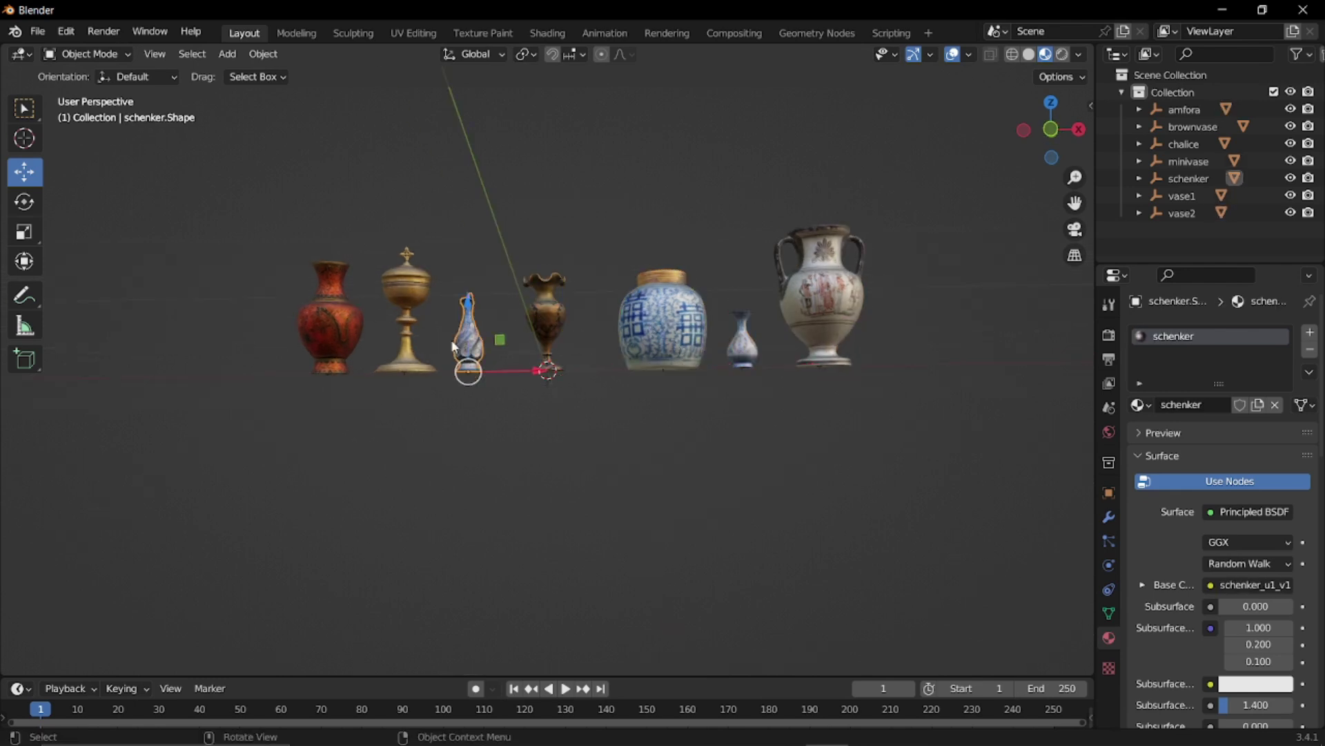
View the vases from lower down, check the red vase and chalice, then view from above.
scroll(400, 341, "up", 3)
middle_click_drag(401, 342, 474, 385)
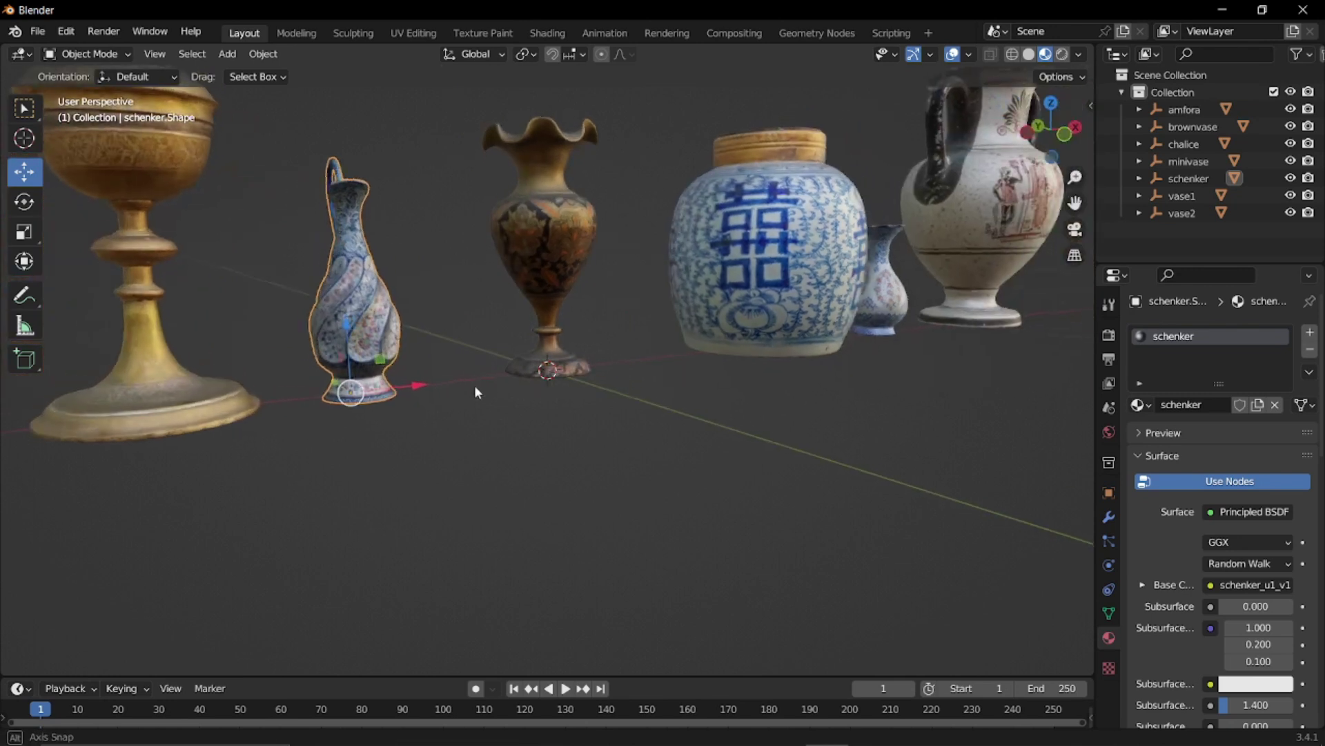
scroll(320, 367, "down", 3)
left_click(311, 324)
left_click(378, 275)
mouse_move(552, 344)
middle_mouse_down()
mouse_move(613, 390)
mouse_move(607, 324)
middle_mouse_up()
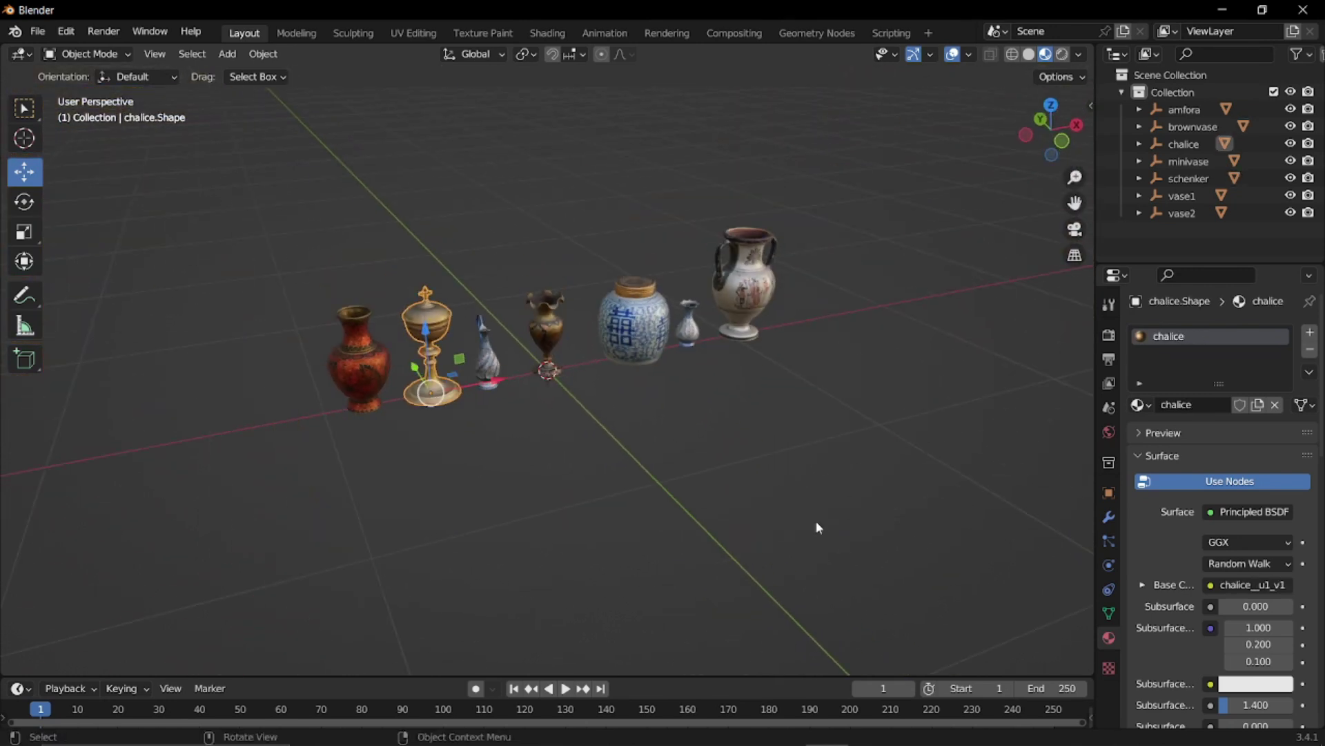
mouse_move(841, 740)
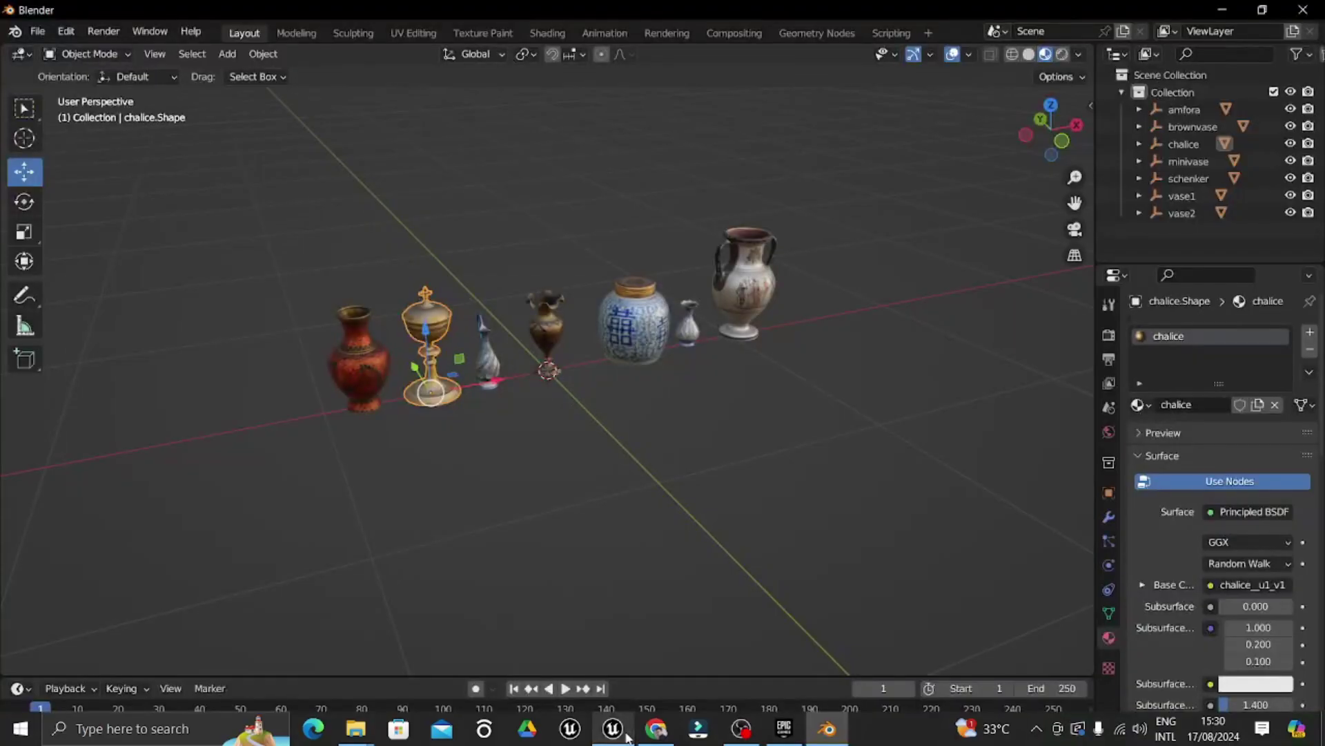
Create a folder named Asset_Batu inside 3d_asset and open it.
left_click(601, 685)
scroll(536, 694, "down", 2)
left_click(730, 674)
scroll(391, 613, "up", 2)
scroll(563, 677, "down", 2)
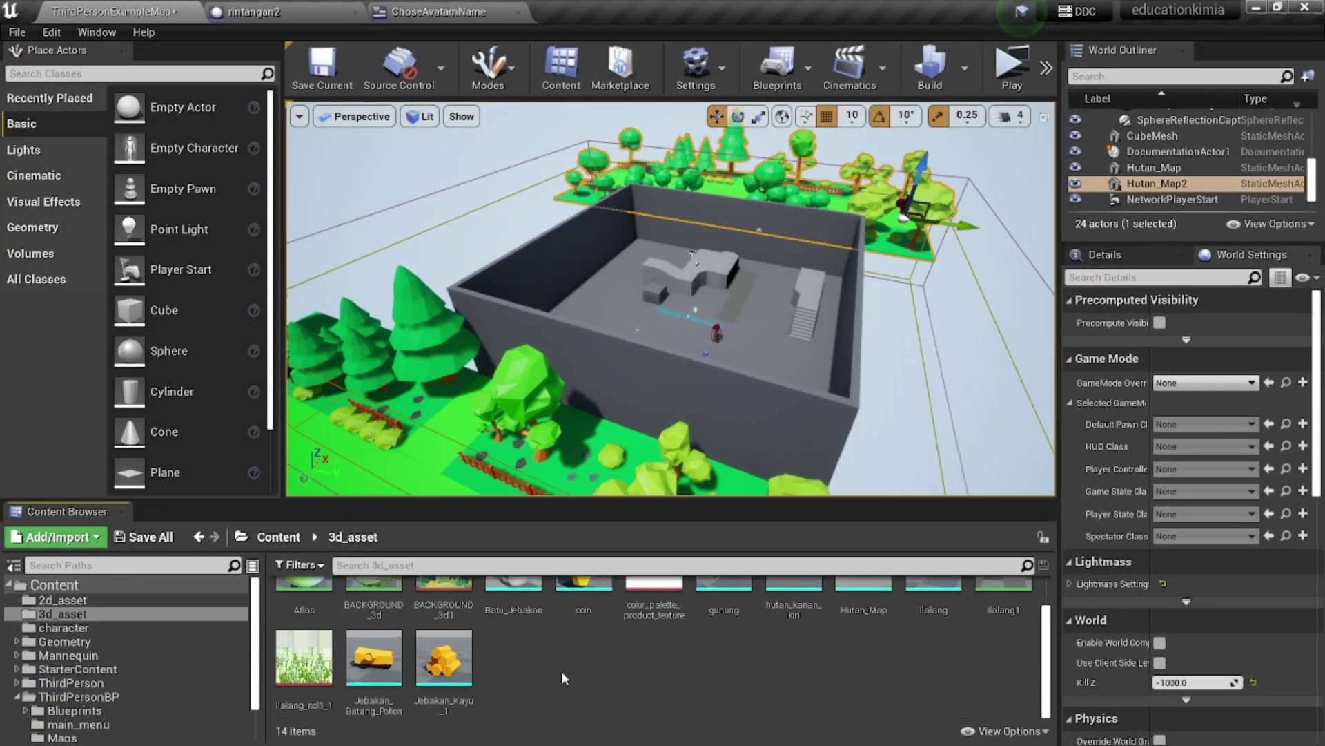
right_click(553, 668)
left_click(686, 156)
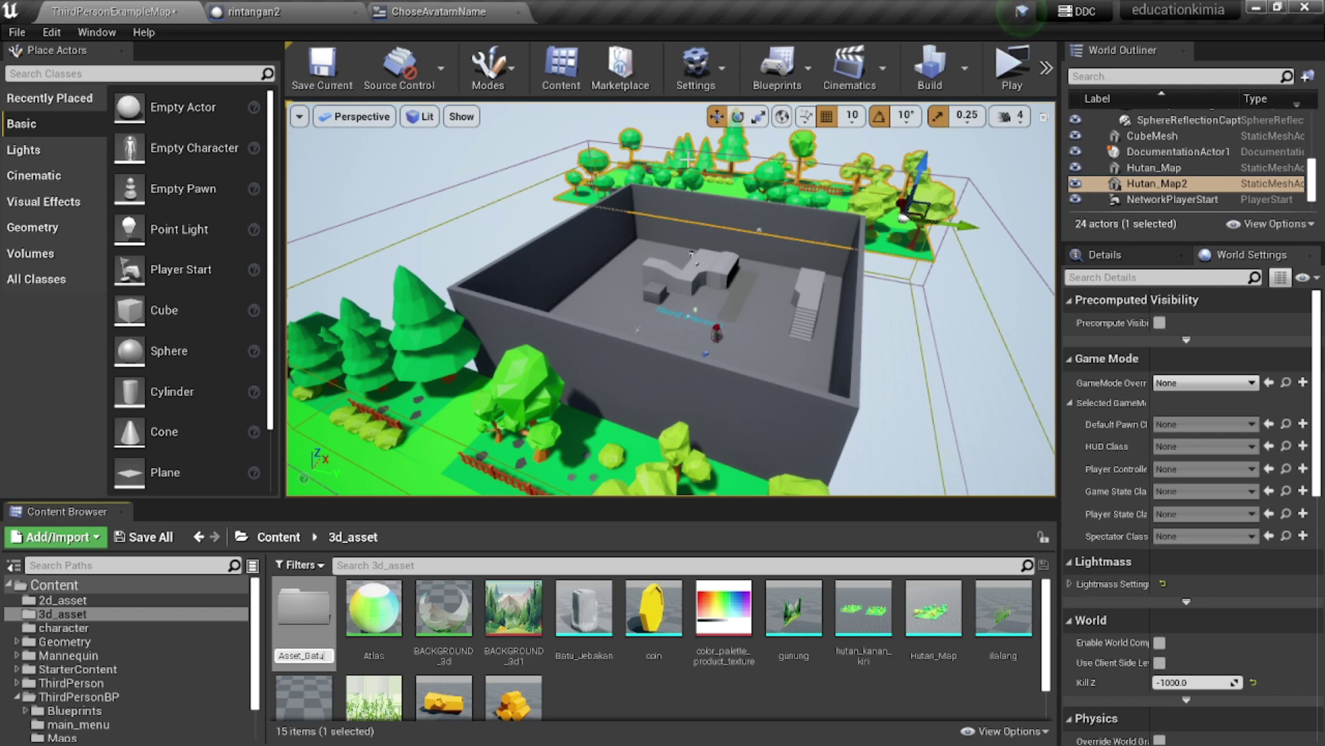
key("Return")
double_click(300, 596)
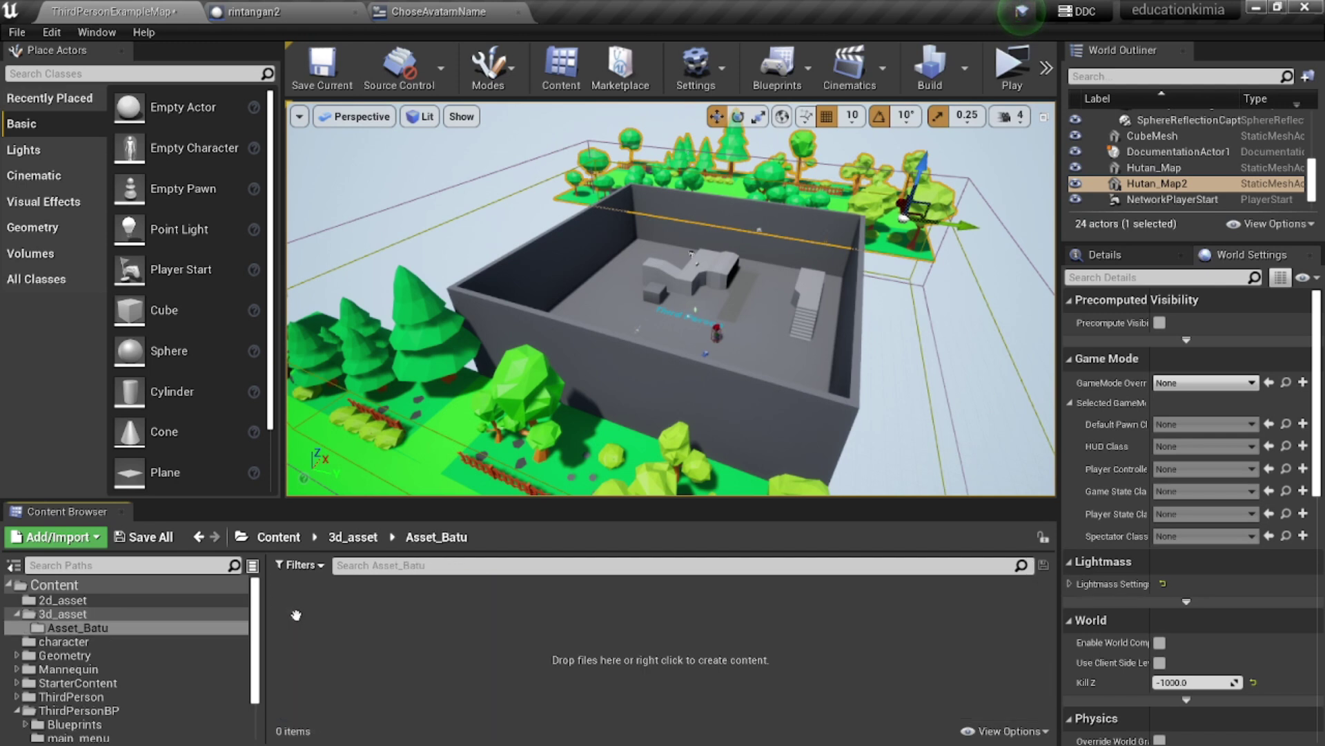
Drag Vases.fbx from File Explorer into the Asset_Batu folder.
key("alt+Tab")
key("alt+Tab")
key("alt+Tab")
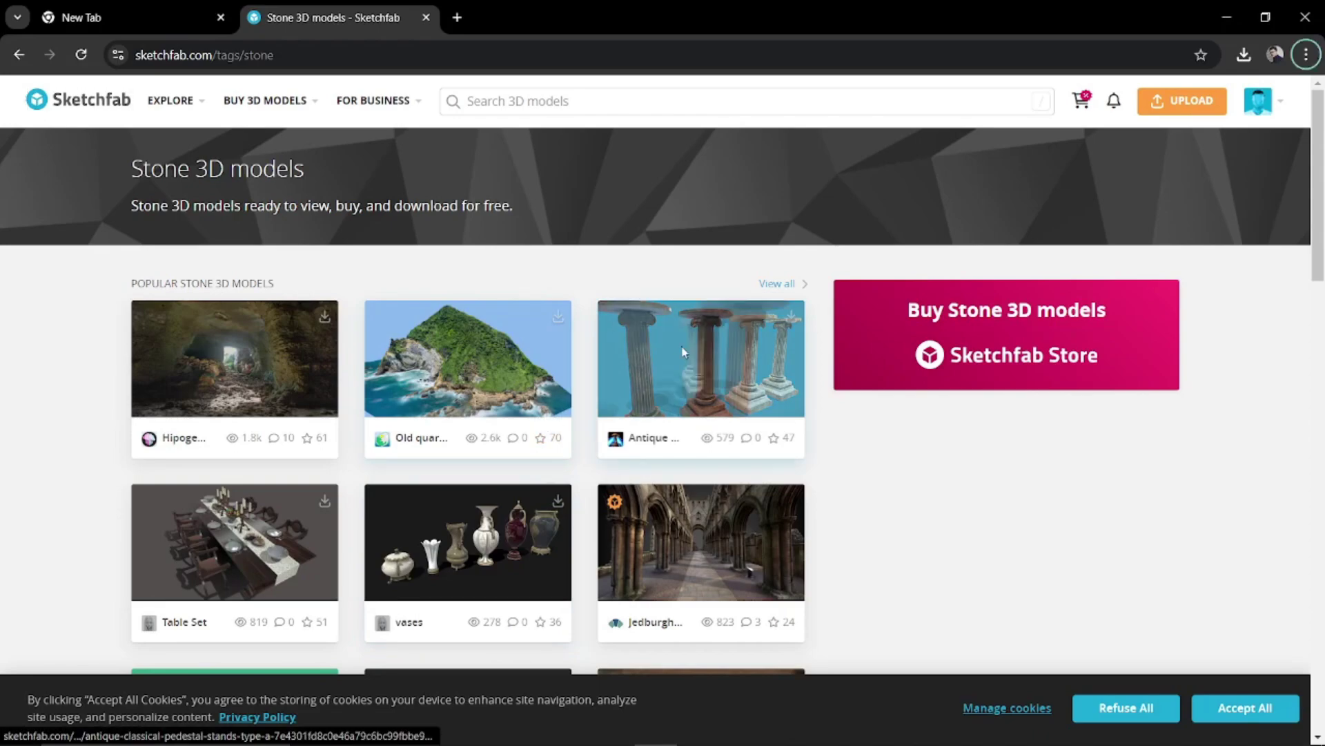
key("alt+Tab")
key("alt+Tab")
key("alt+Tab")
key("alt+Tab")
mouse_move(573, 181)
left_mouse_down()
mouse_move(624, 198)
mouse_move(597, 523)
left_mouse_up()
key("alt+Tab")
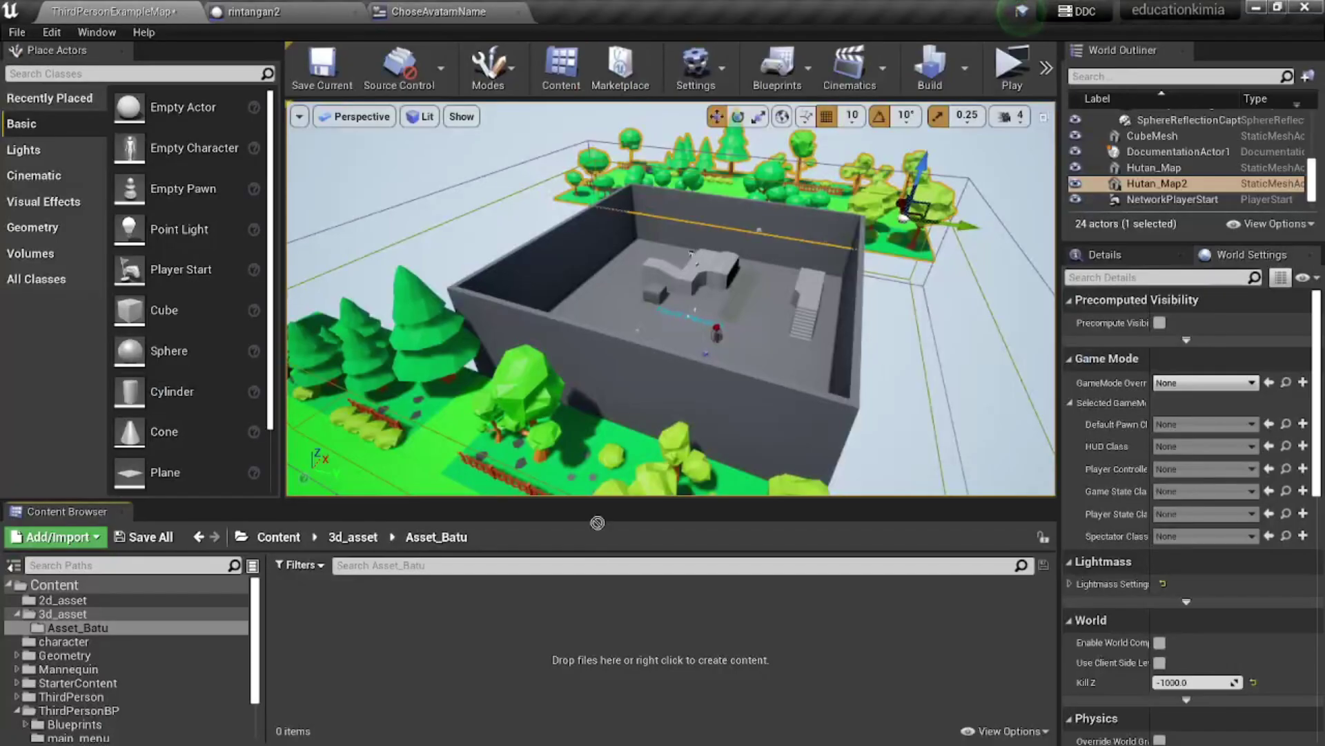
left_click_drag(615, 627, 615, 627)
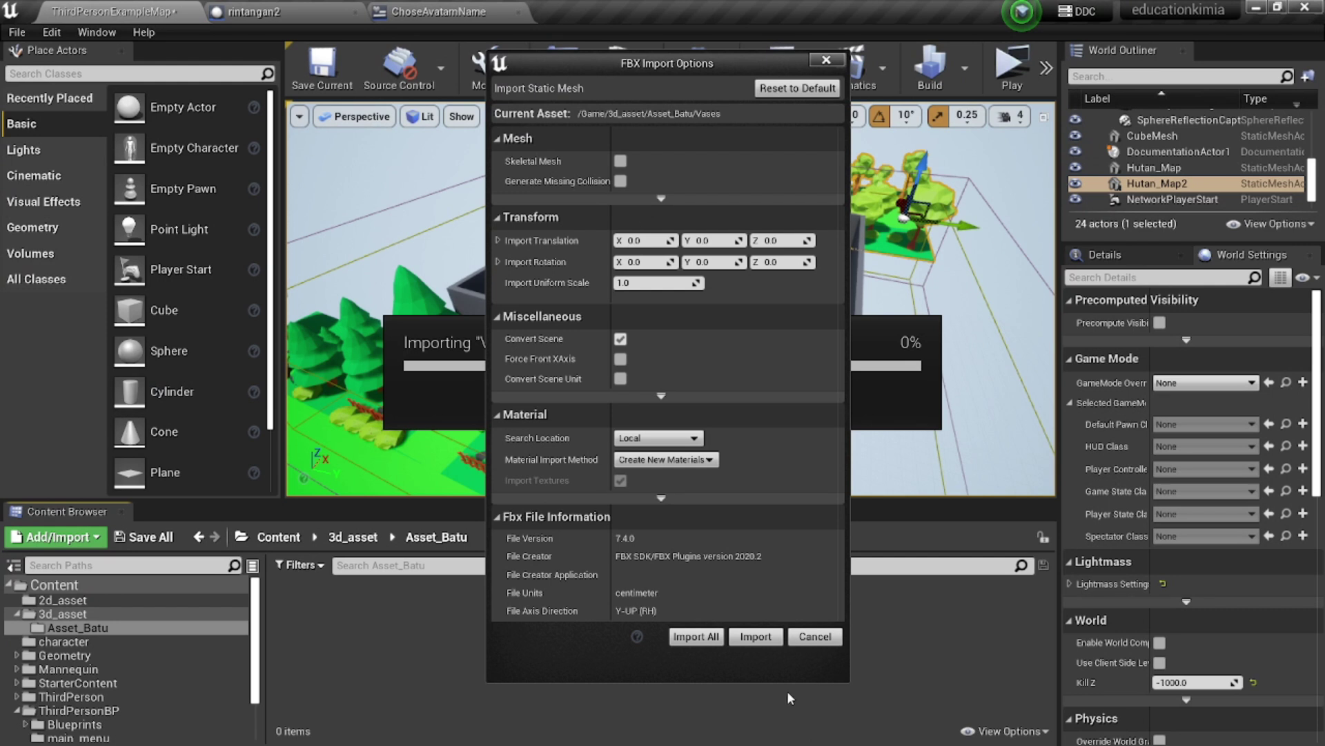
Import Vases with default FBX options, dismiss the message log and drop menu, and return to Explorer.
left_click(768, 638)
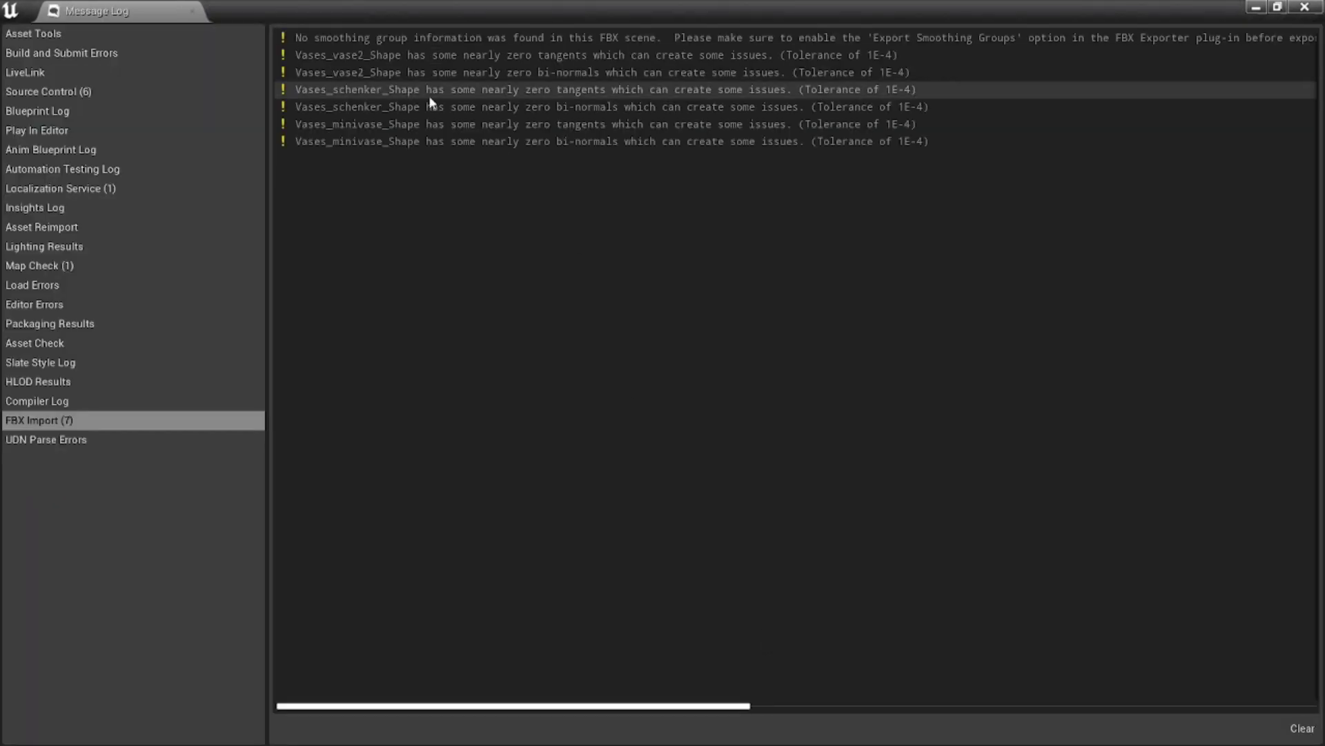
left_click(194, 11)
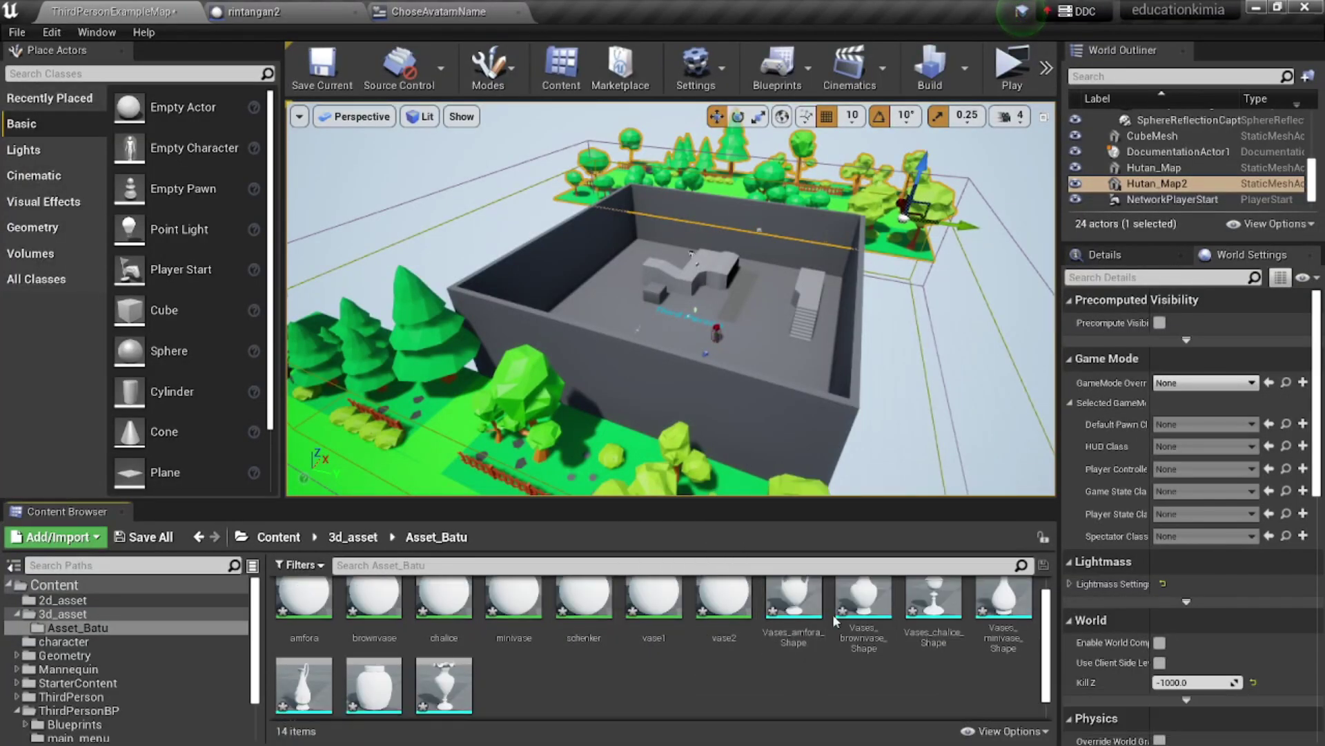
left_click_drag(933, 600, 936, 625)
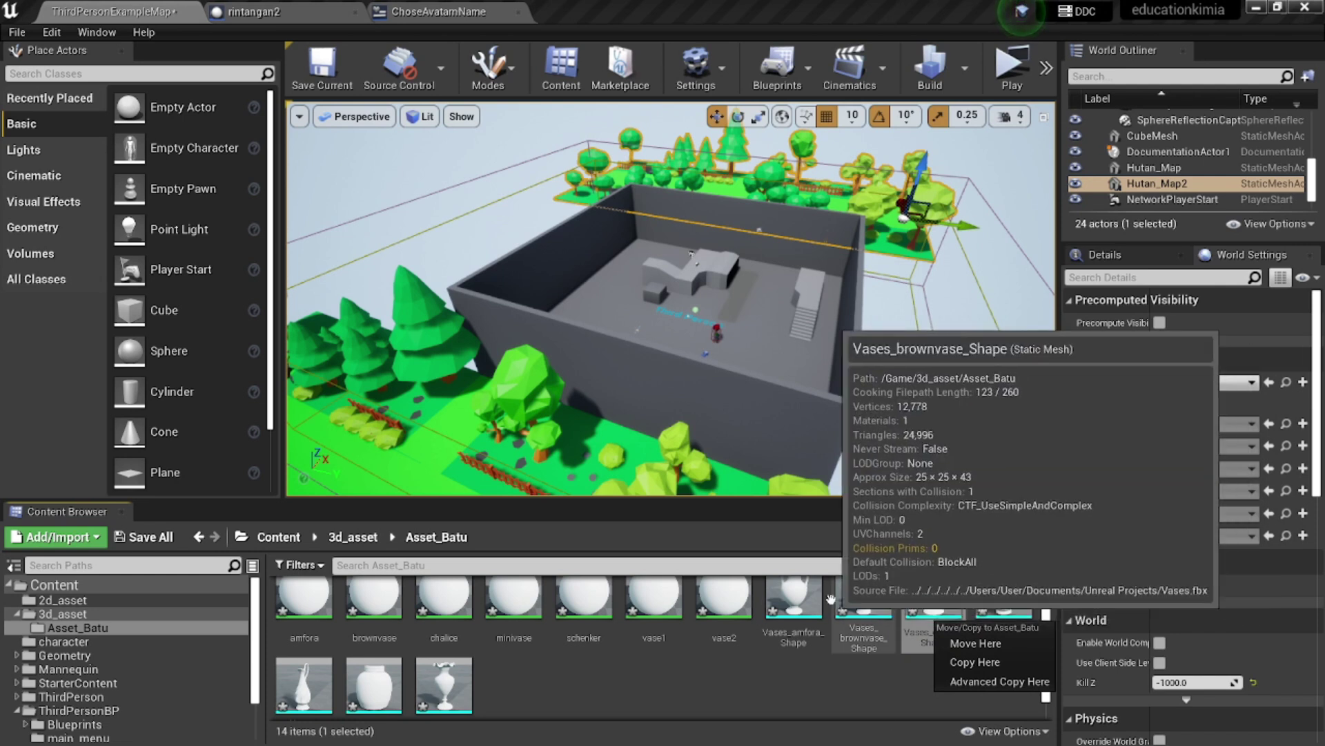
left_click(762, 585)
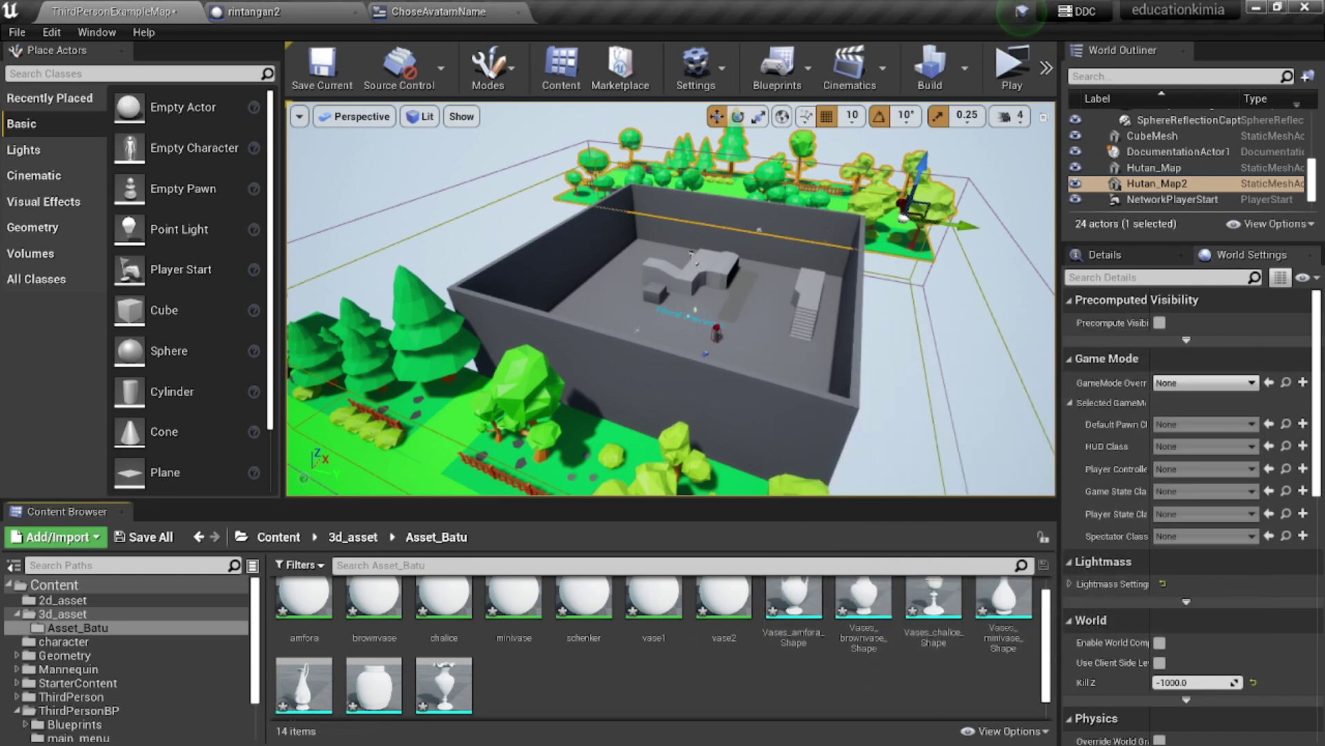
left_click(1255, 8)
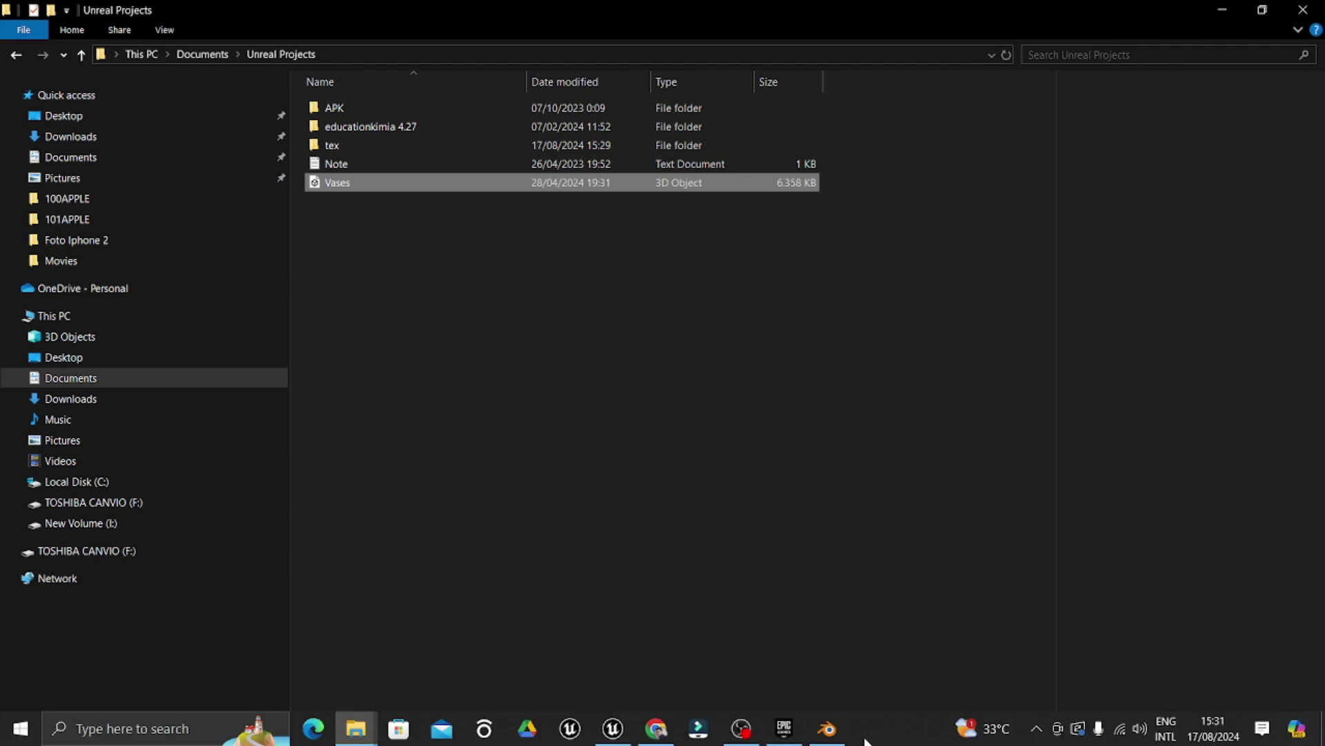
Drag all seven textures from the tex folder into Unreal's Asset_Batu folder.
left_click(838, 736)
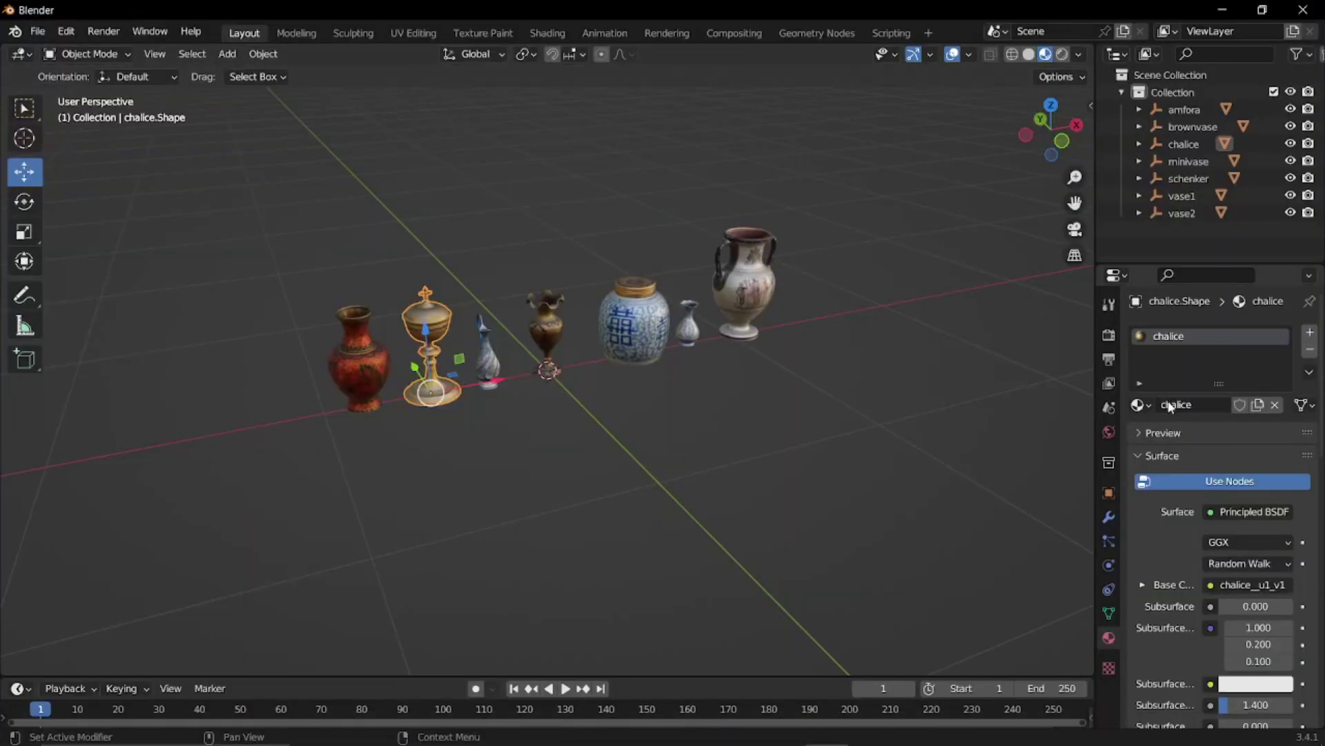
left_click(1222, 10)
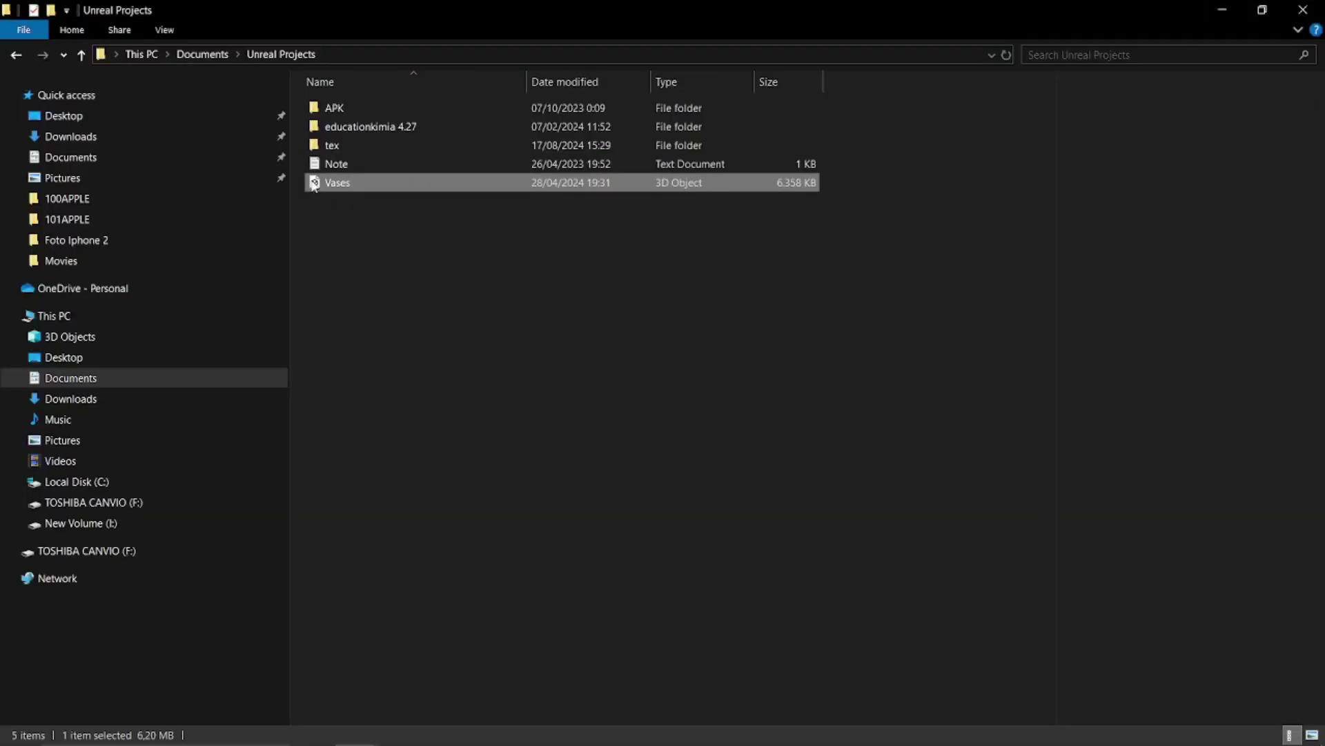
double_click(337, 146)
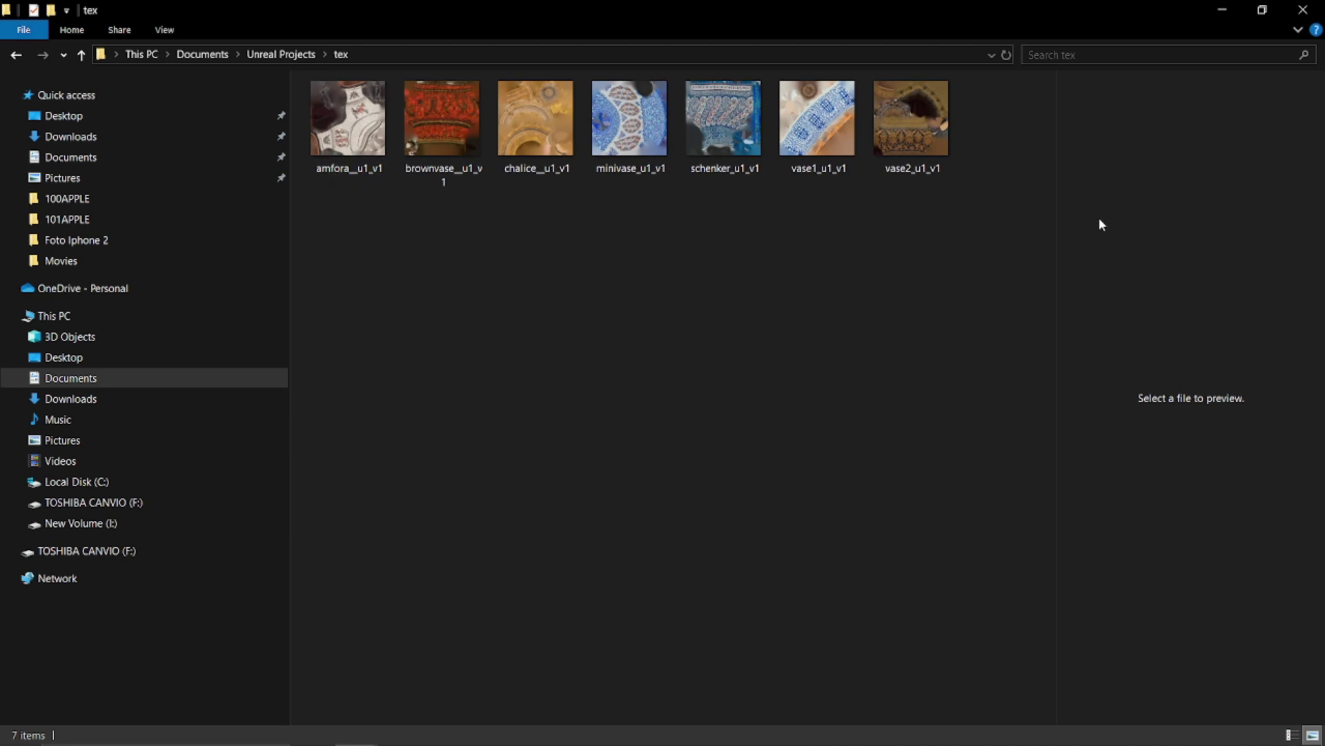
left_click_drag(1023, 243, 359, 166)
mouse_move(560, 113)
left_mouse_down()
mouse_move(621, 169)
mouse_move(757, 656)
left_mouse_up()
key("alt+Tab")
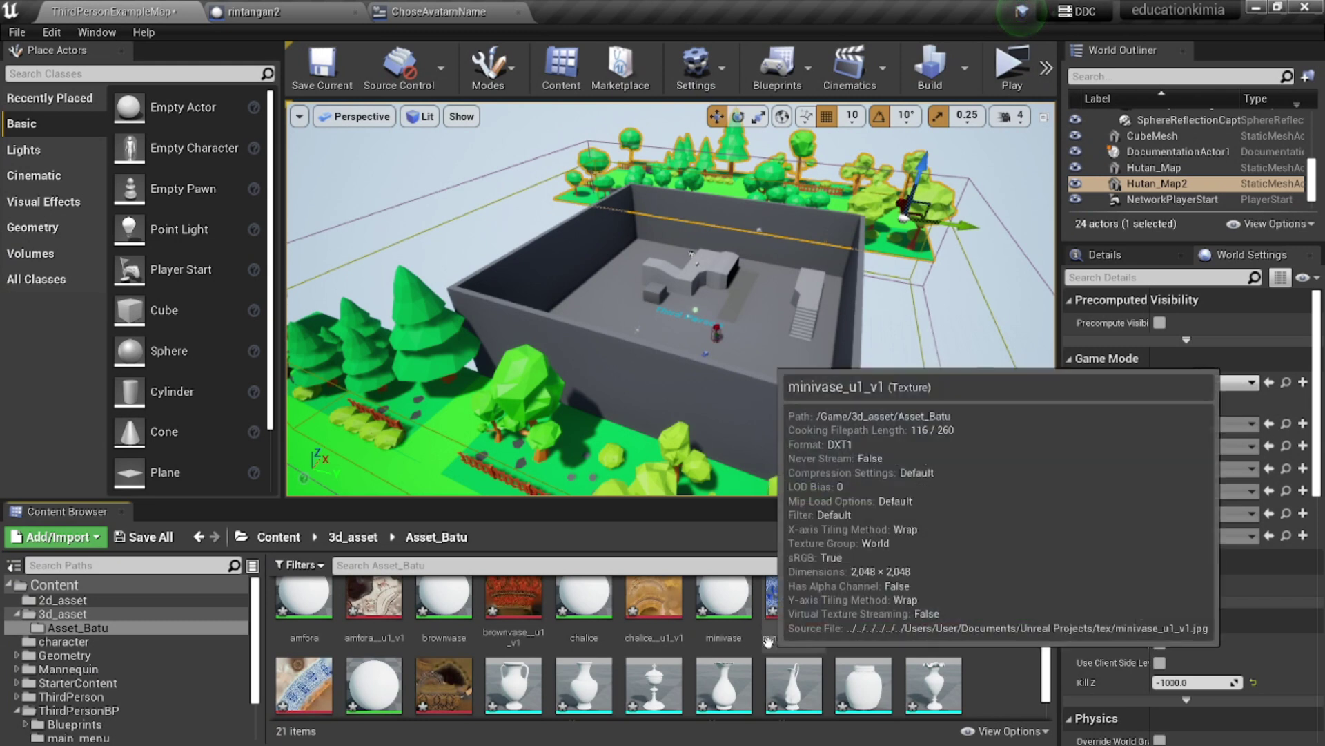
Inspect the Vases_amfora_Shape mesh, then open the amfora material and drag in amfora_u1_v1.
scroll(635, 659, "down", 1)
left_click(526, 682)
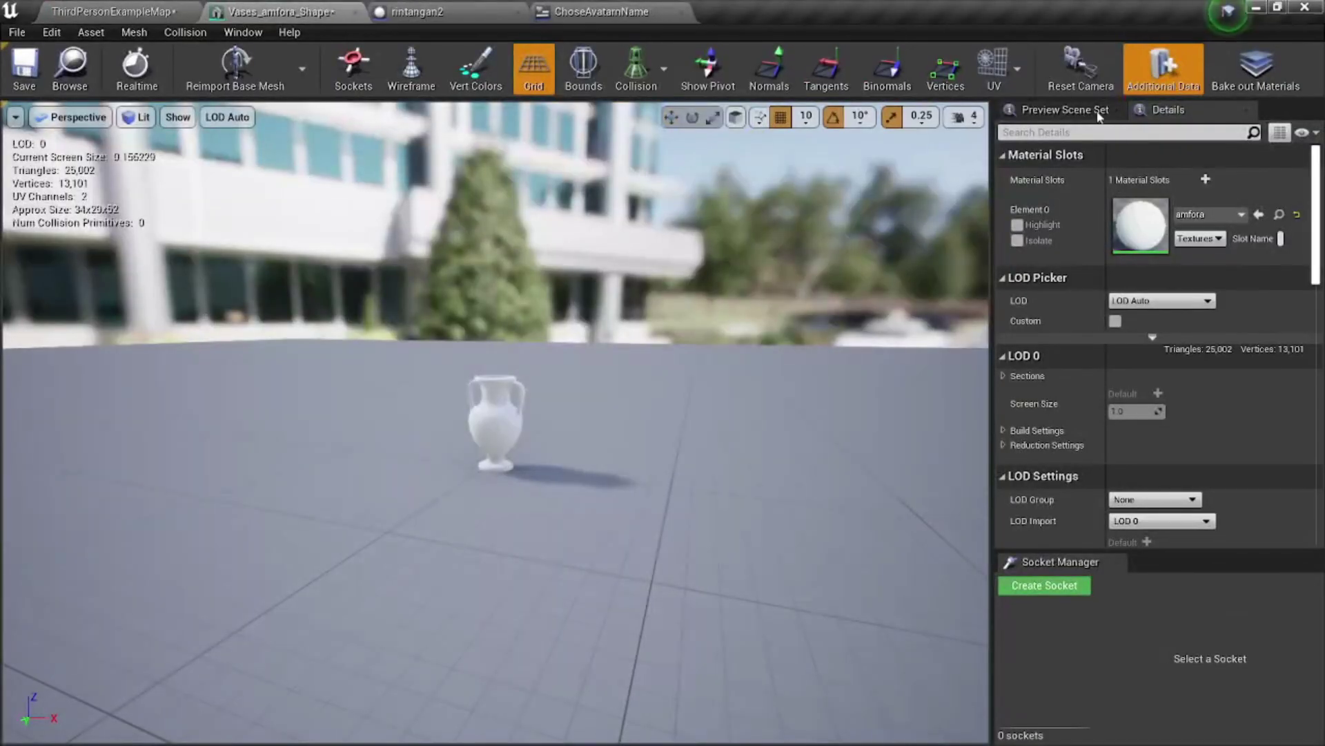
left_click(1279, 214)
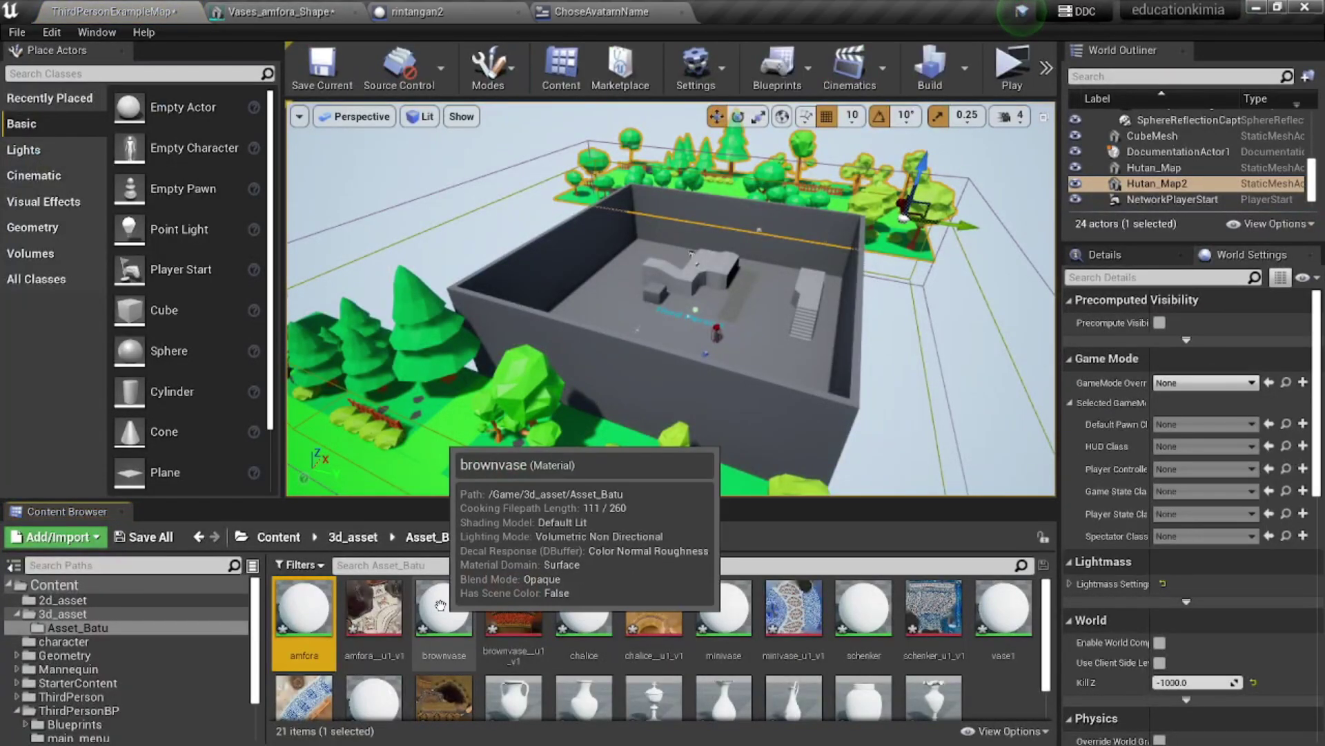
double_click(303, 599)
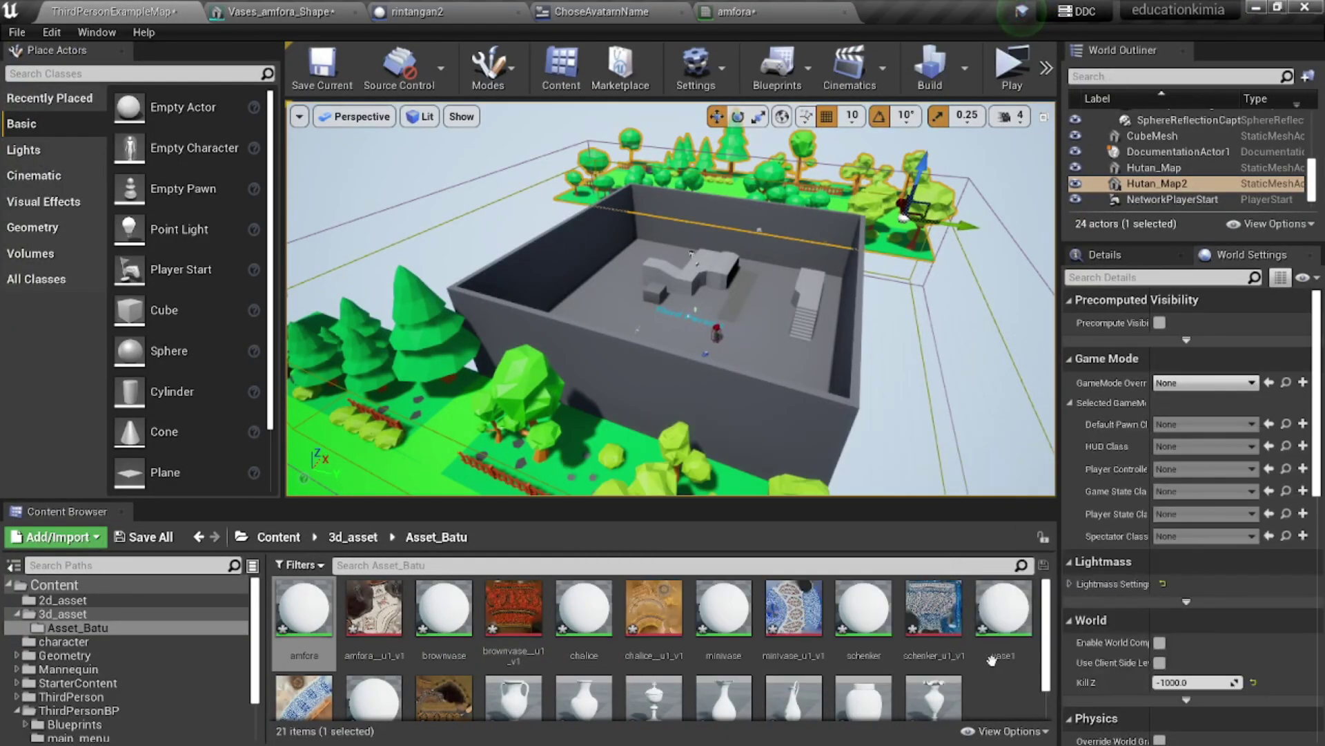
scroll(991, 651, "down", 2)
scroll(974, 642, "up", 2)
left_click_drag(373, 608, 779, 4)
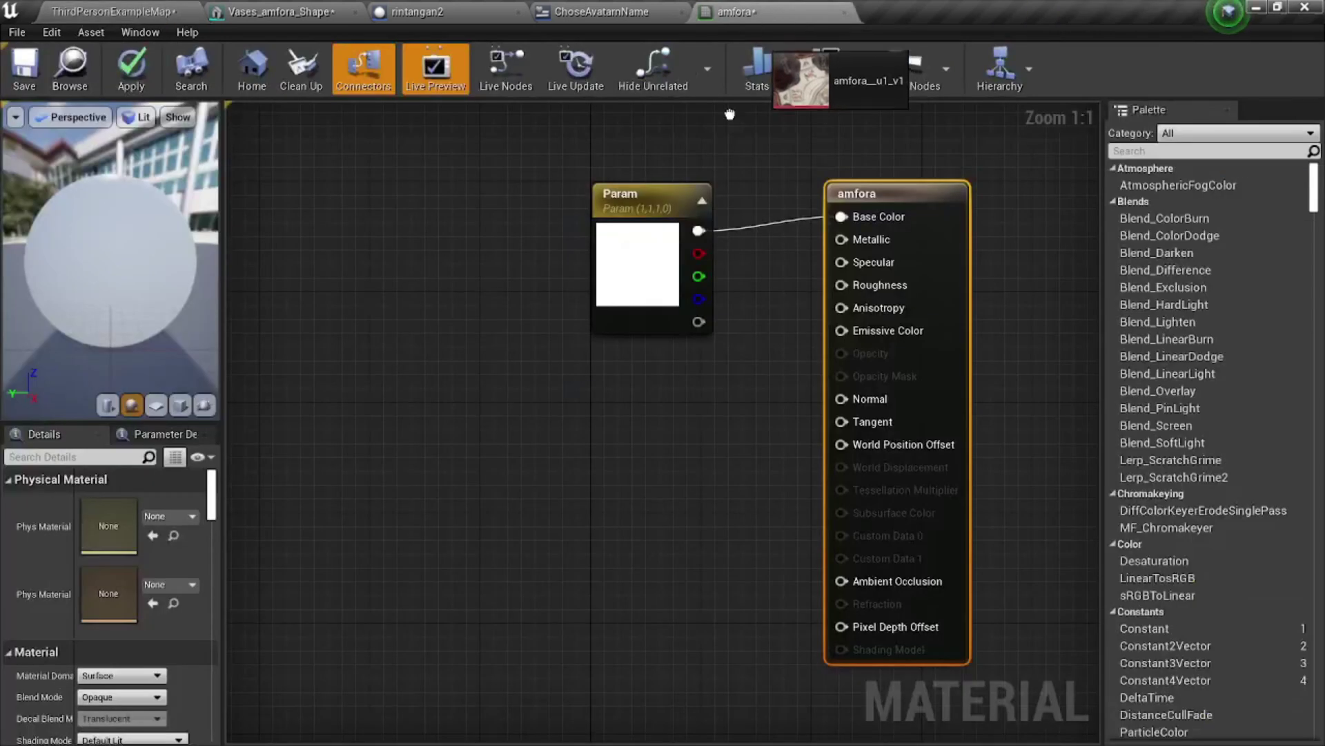
Replace the Param node with amfora_u1_v1, wiring its RGB into Base Color.
mouse_move(779, 3)
left_mouse_down()
mouse_move(514, 484)
mouse_move(641, 324)
mouse_move(654, 242)
left_mouse_up()
left_click(607, 314)
key("Delete")
left_click_drag(735, 286, 841, 216)
left_click_drag(682, 285, 661, 214)
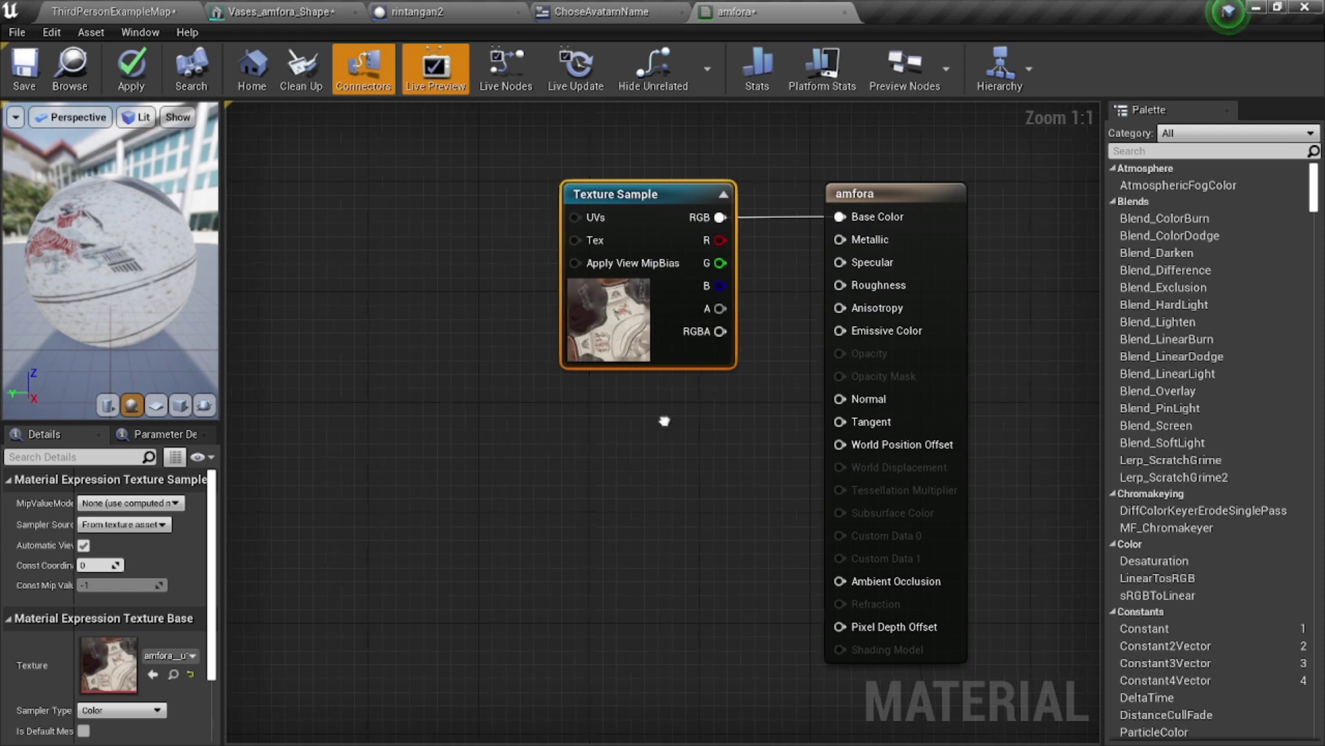
type("con")
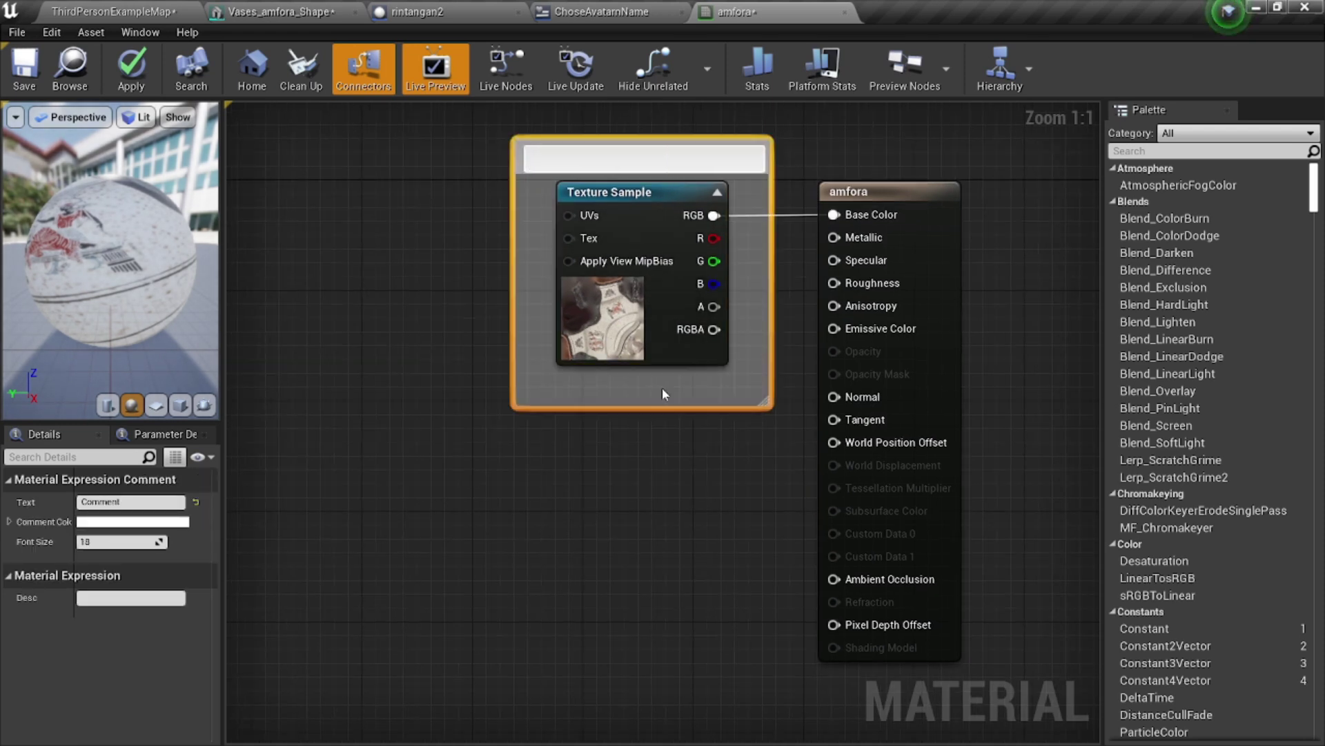
left_click(674, 482)
Add a Constant of 5 to Metallic and apply the amfora material.
right_click(618, 507)
type("const")
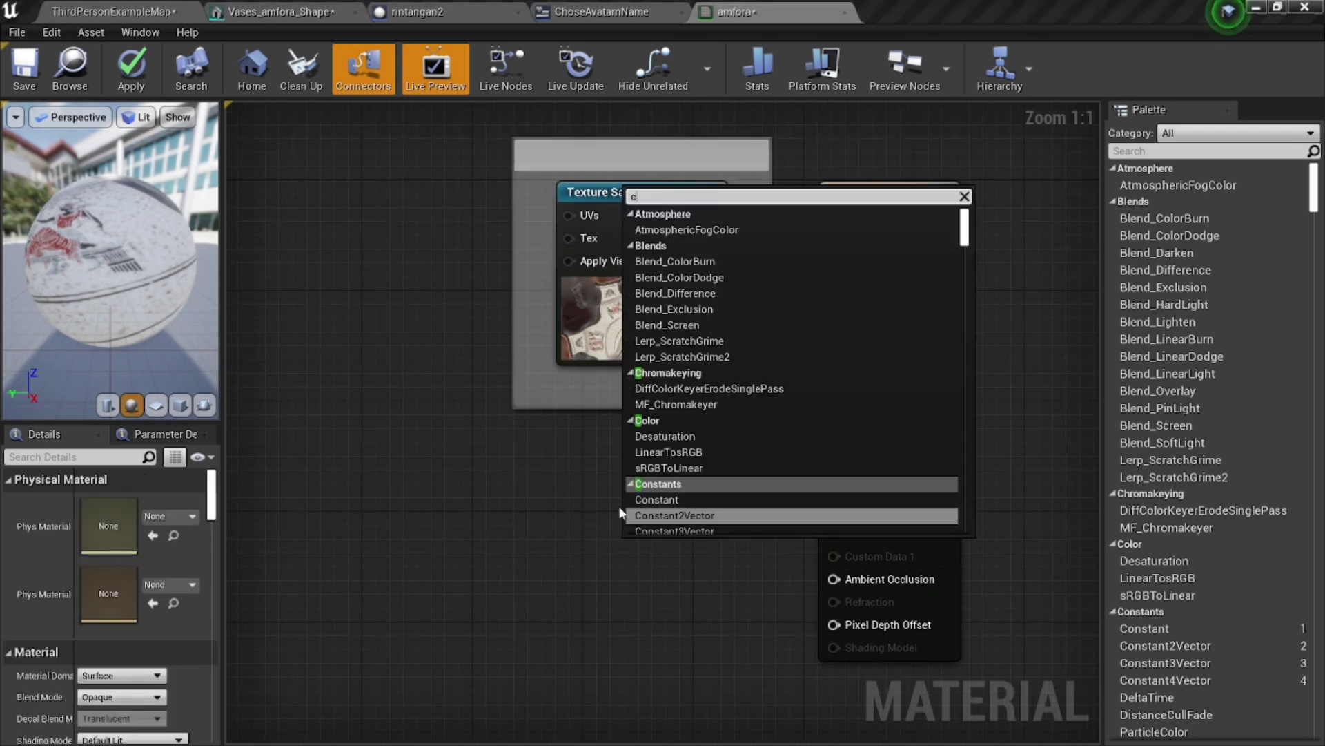
key("Return")
mouse_move(655, 574)
left_mouse_down()
mouse_move(863, 251)
mouse_move(834, 236)
left_mouse_up()
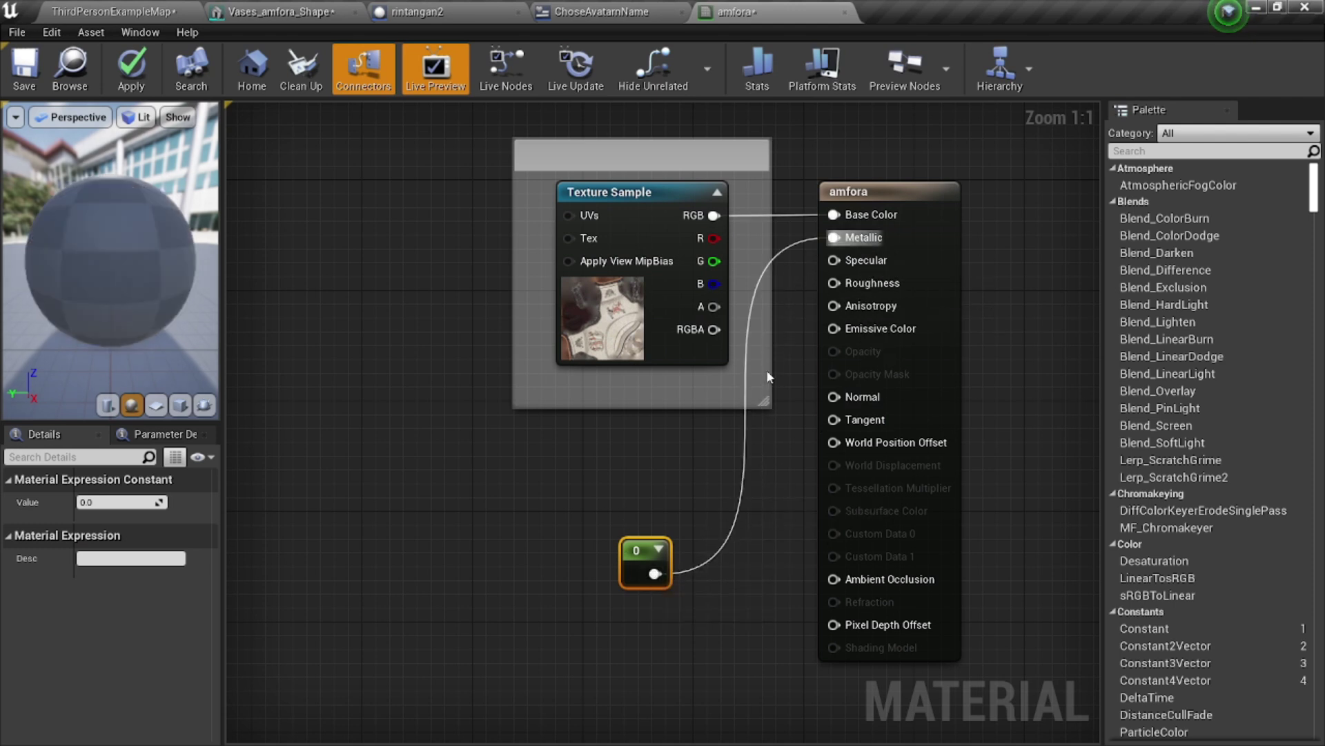
left_click(131, 501)
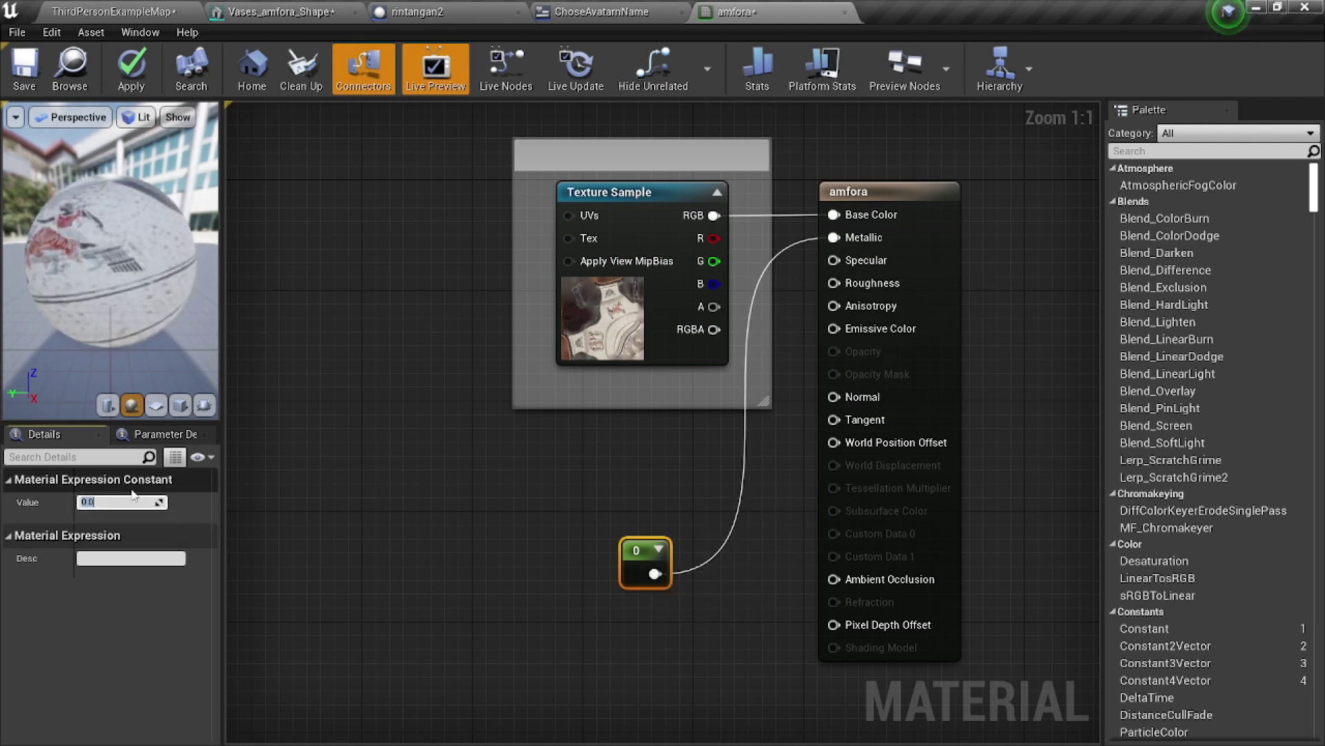
type("5")
key("Return")
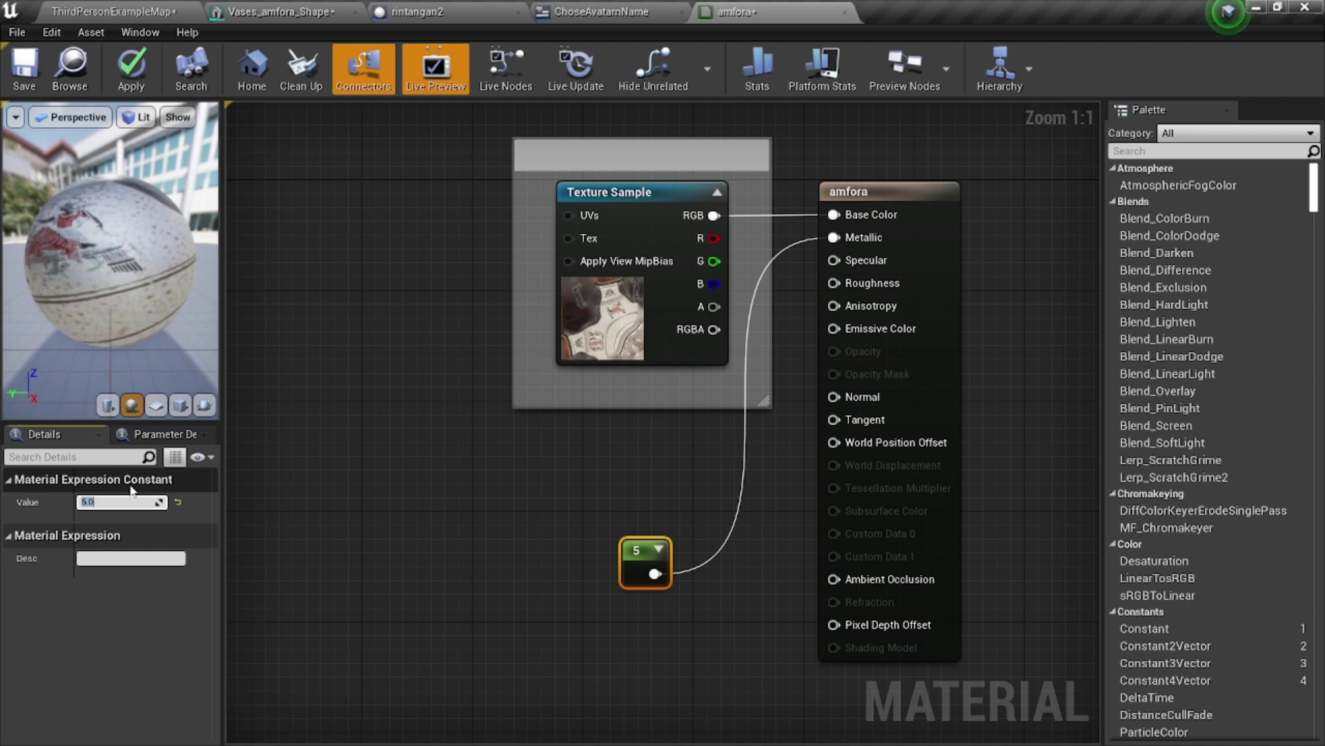
left_click(24, 67)
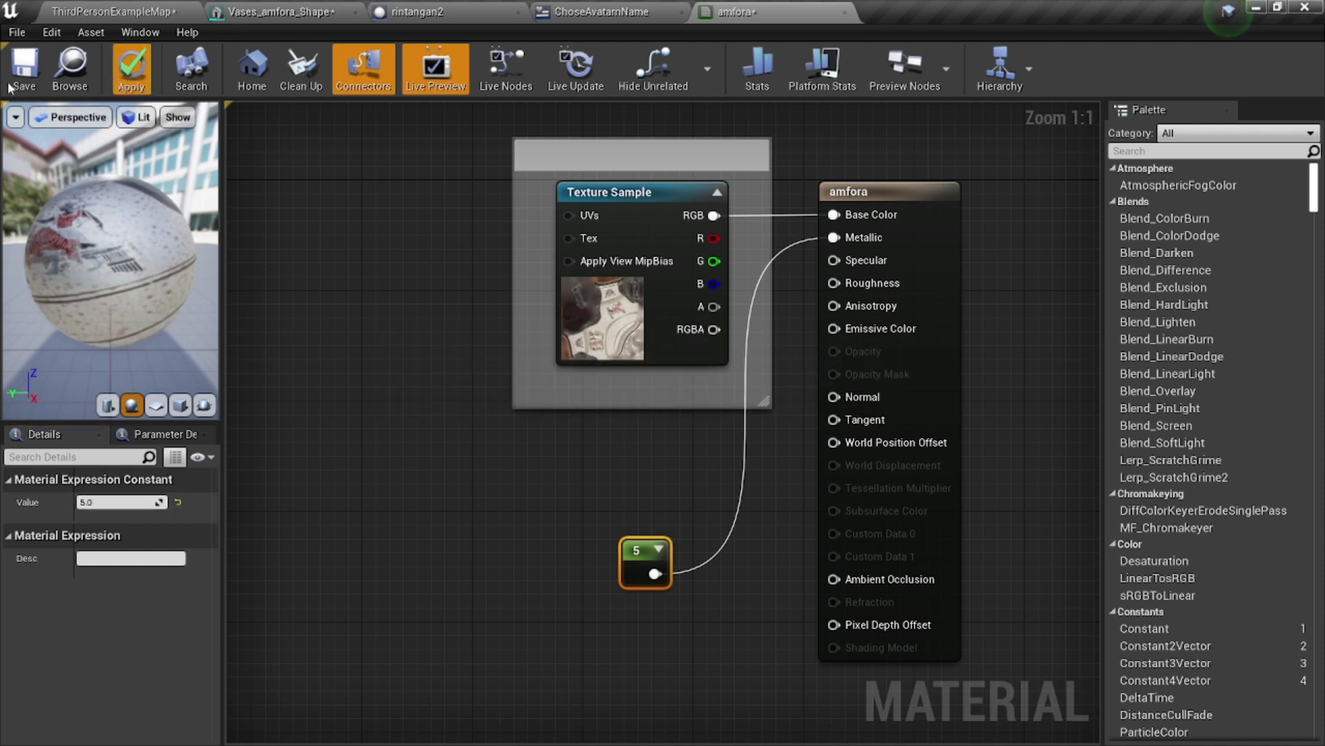
left_click(285, 12)
left_click(162, 11)
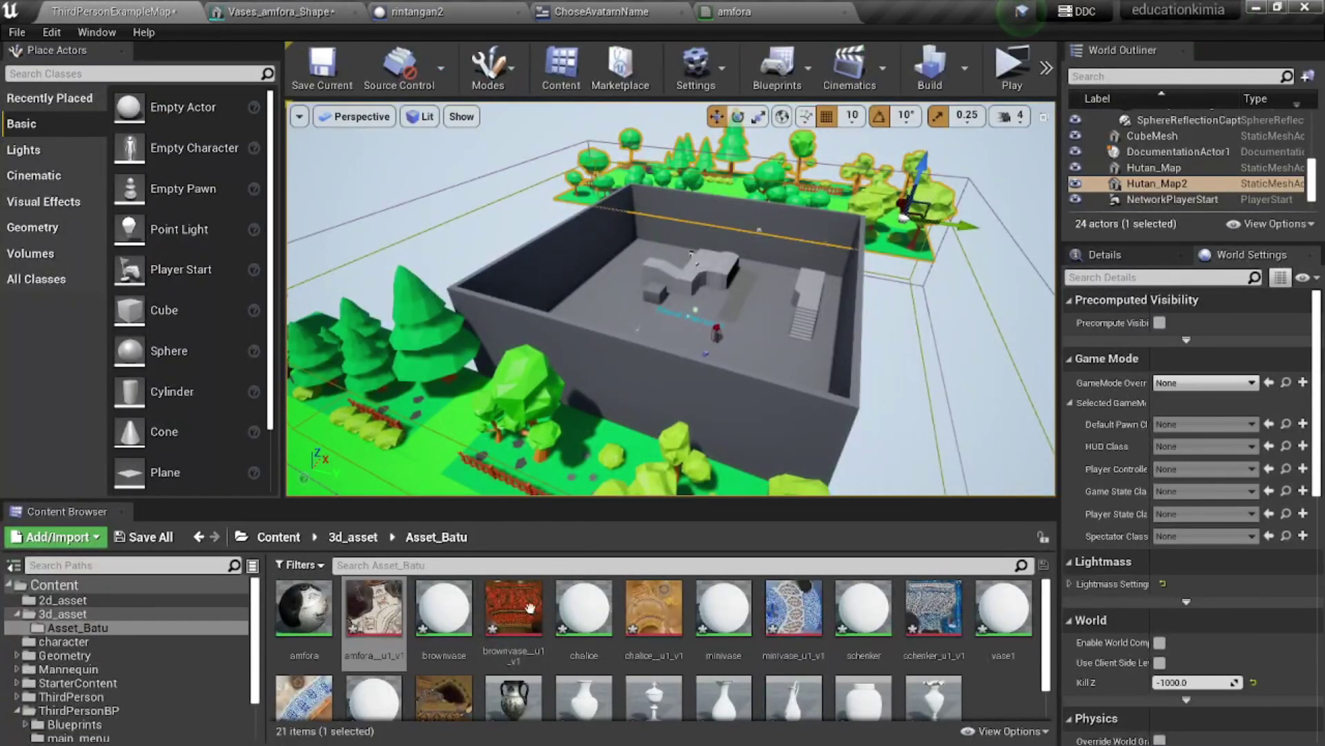
Drag Vases_amfora_Shape into the arena and zoom the viewport in on it.
left_click_drag(514, 697, 619, 312)
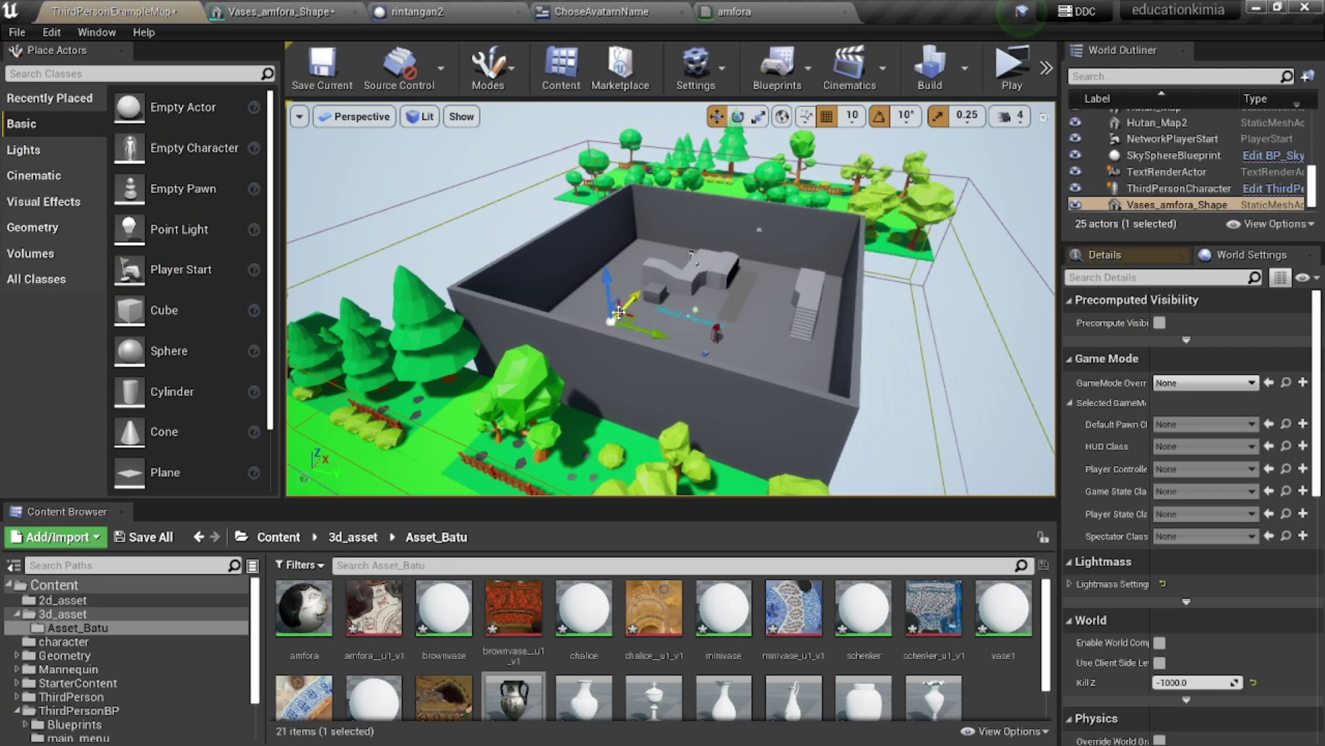
right_click(619, 312)
left_click(620, 291)
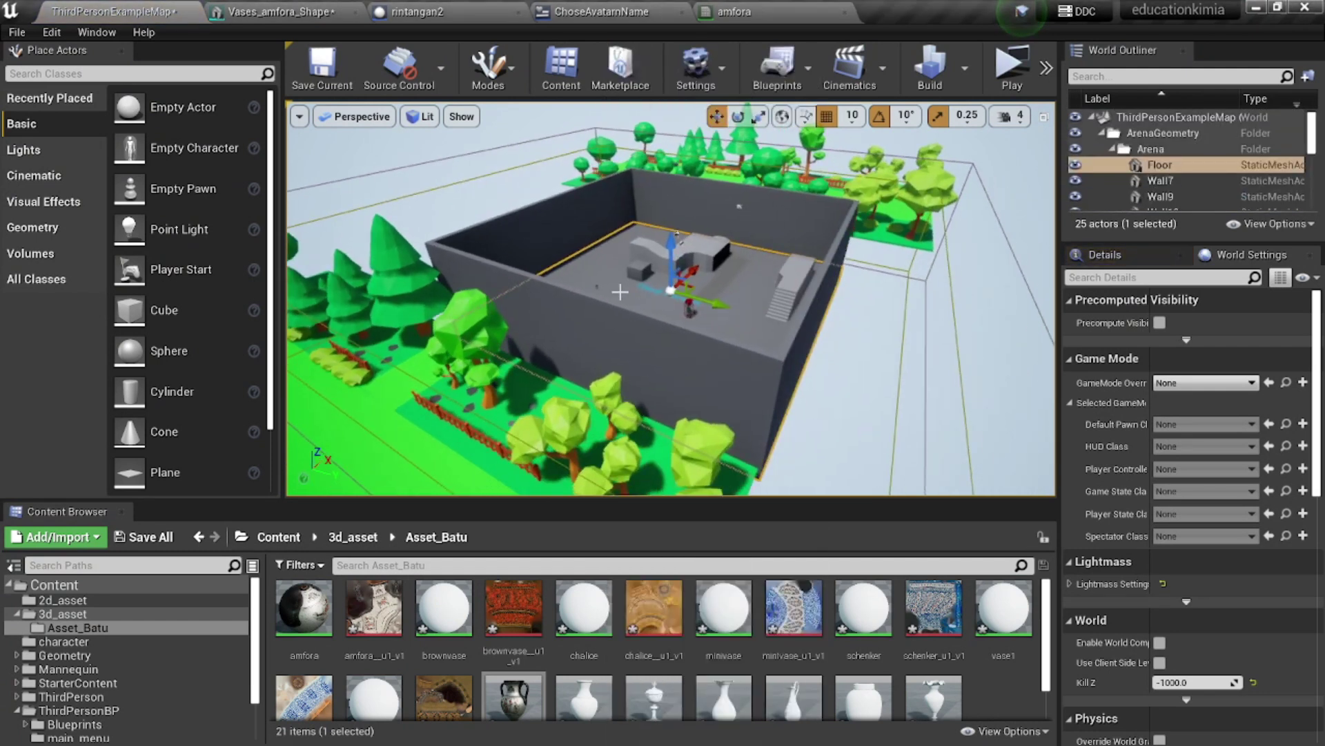
scroll(620, 291, "up", 3)
scroll(642, 297, "up", 3)
scroll(665, 303, "up", 3)
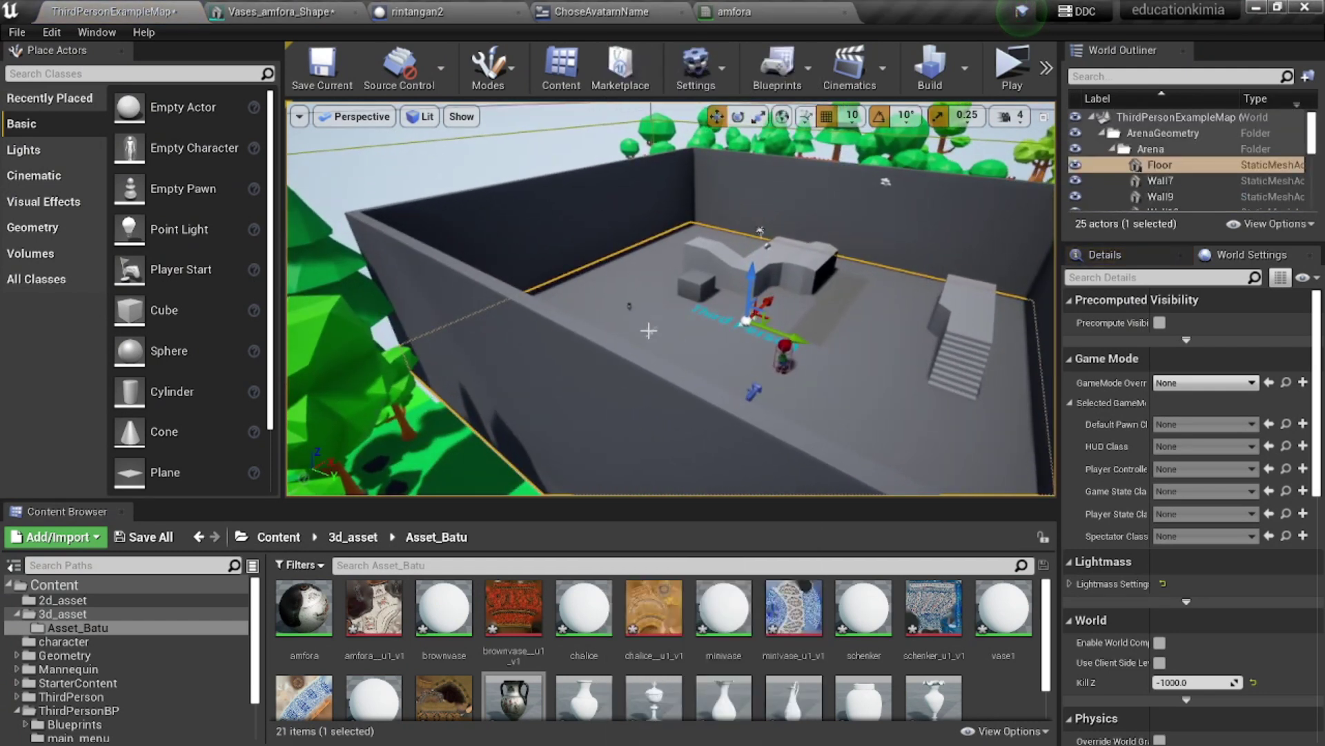
scroll(649, 331, "up", 3)
scroll(670, 339, "up", 3)
scroll(690, 349, "up", 2)
scroll(718, 359, "up", 2)
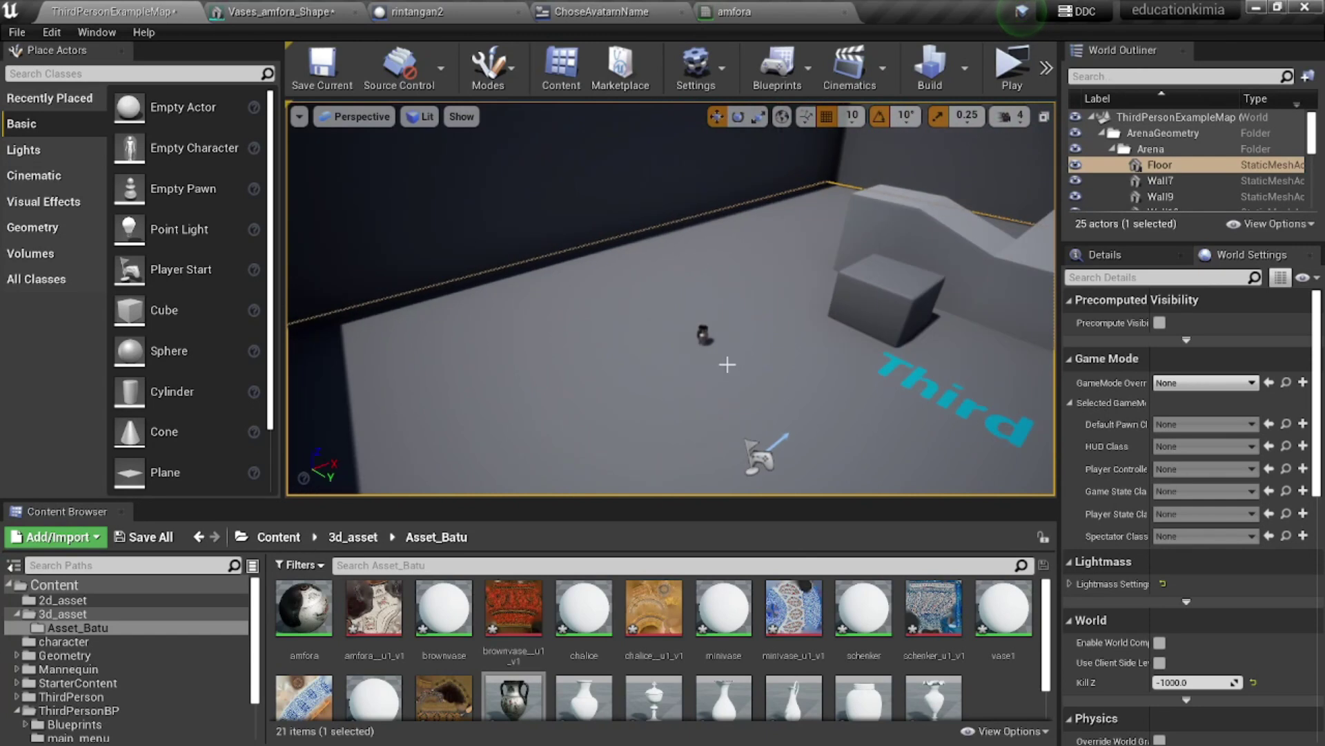
Focus the view on the placed amphora, then return to the amfora material's constant Value.
left_click(705, 334)
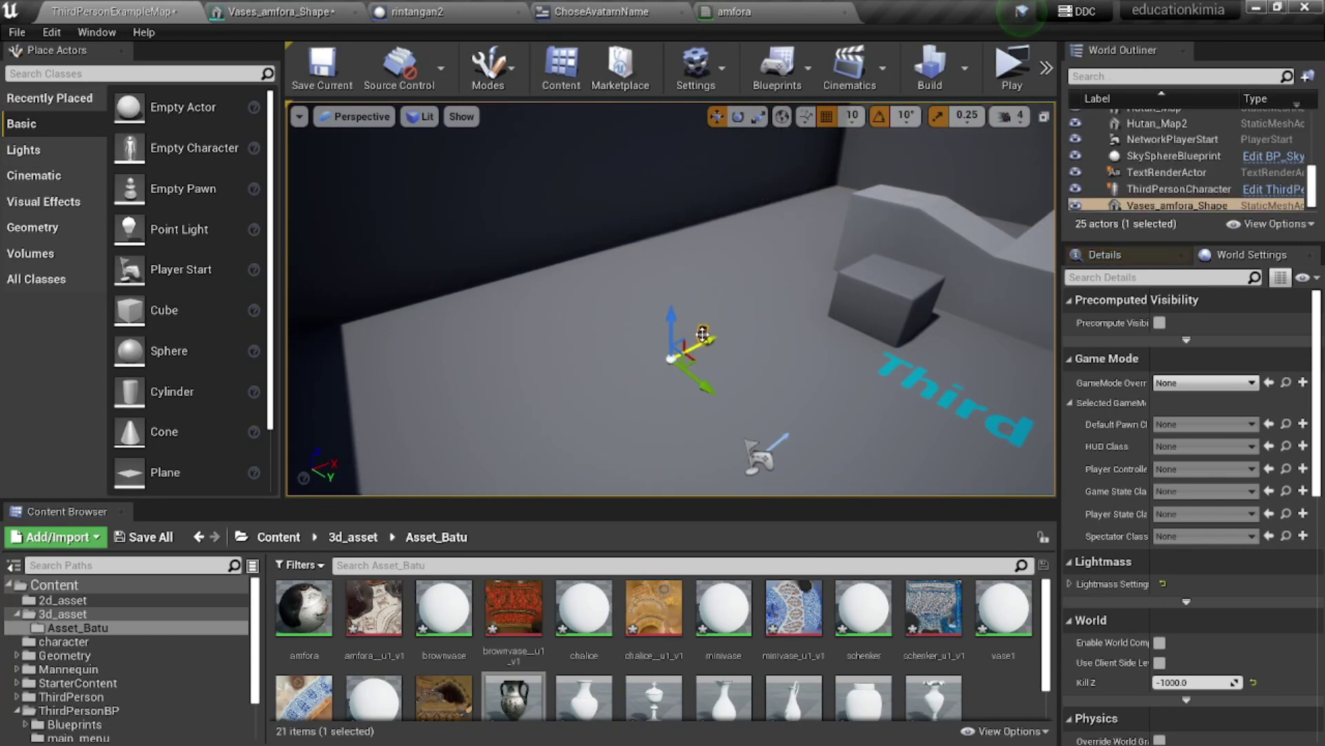
key("f")
scroll(705, 326, "up", 5)
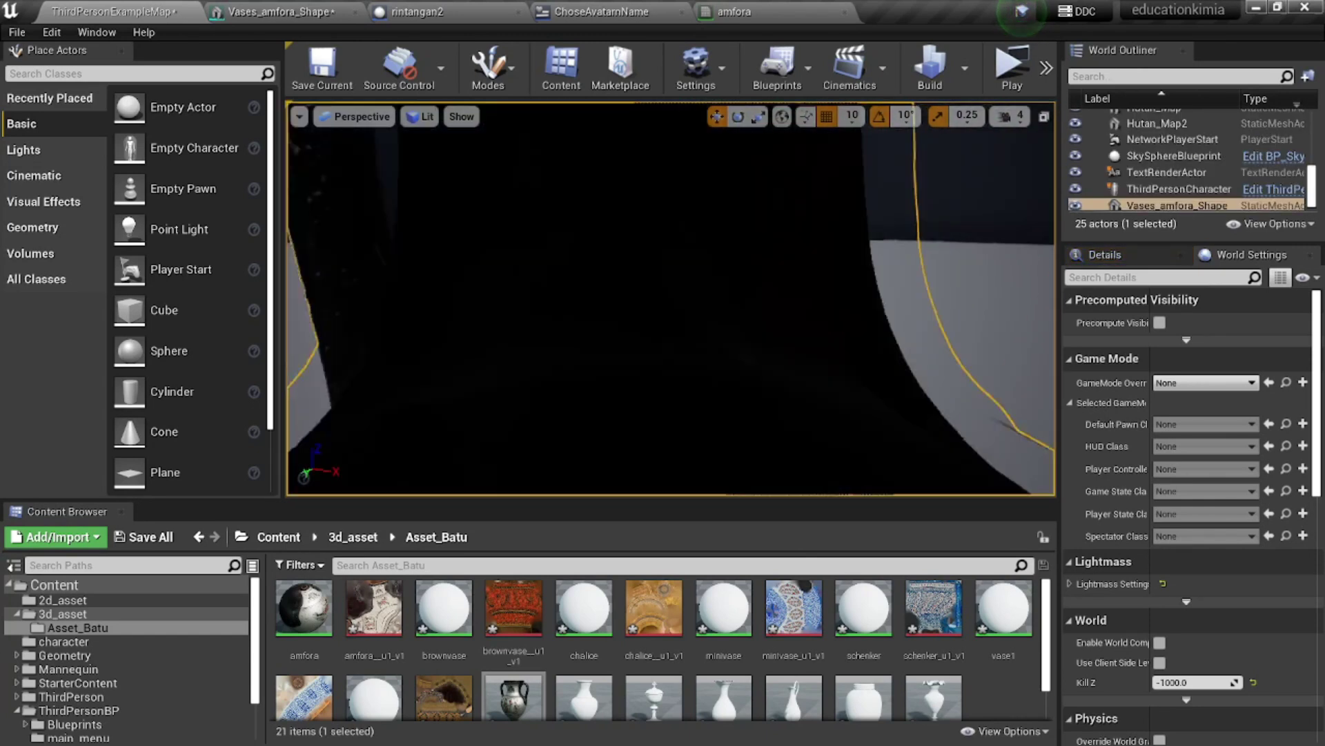
scroll(705, 326, "down", 5)
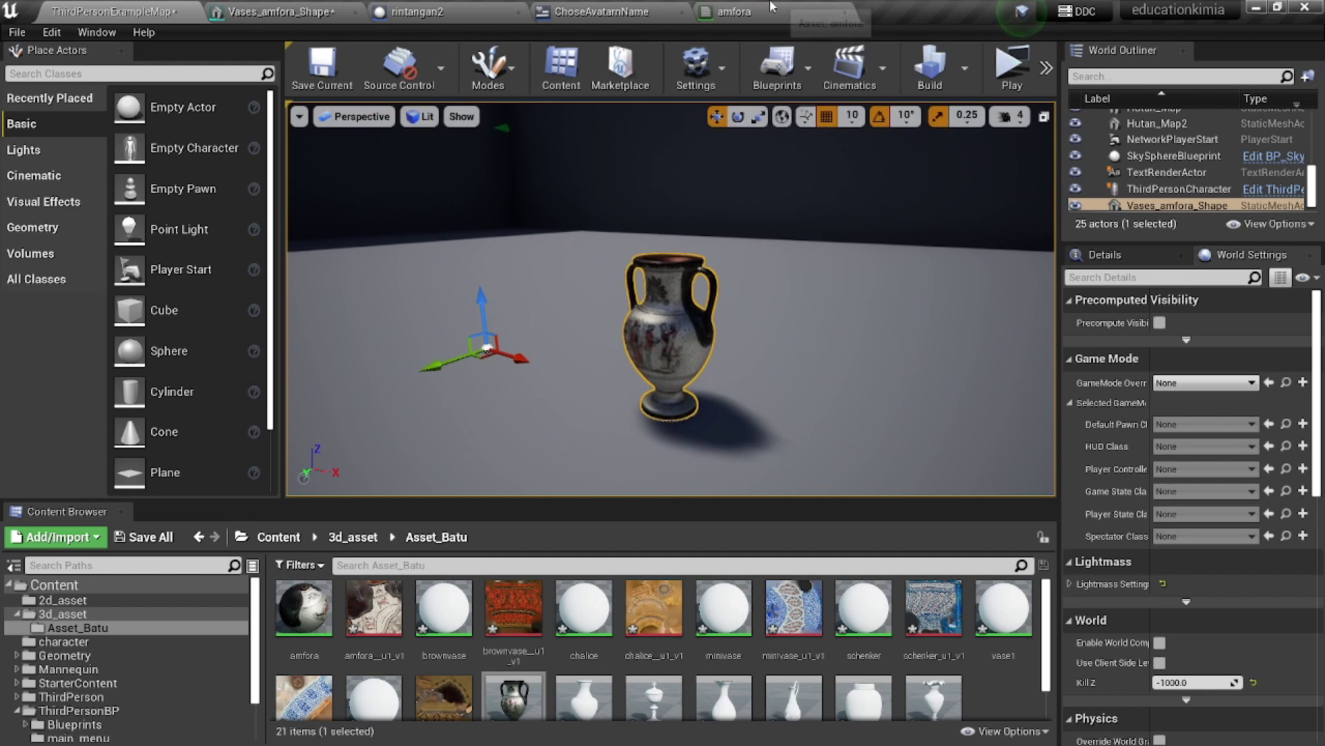
left_click(733, 12)
left_click(108, 503)
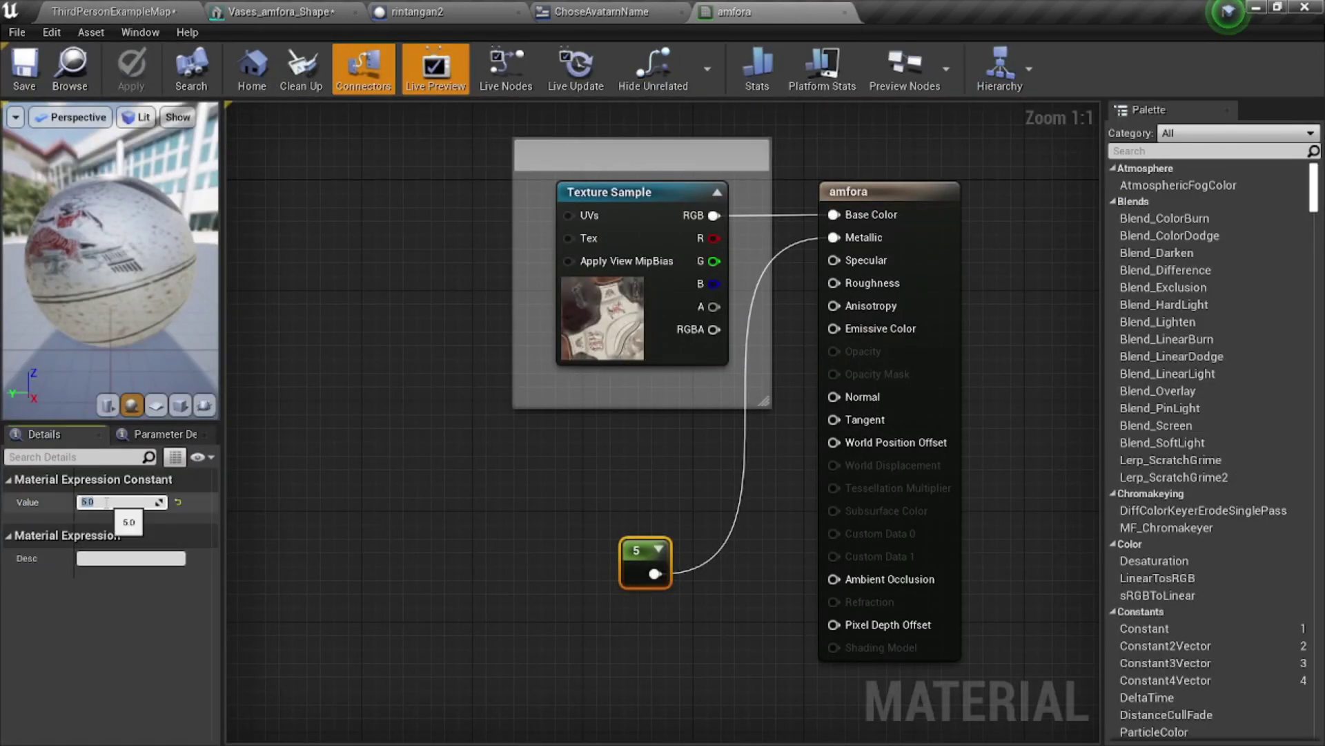
type("10")
Confirm the Metallic constant of 10 and apply the amfora material.
key("Return")
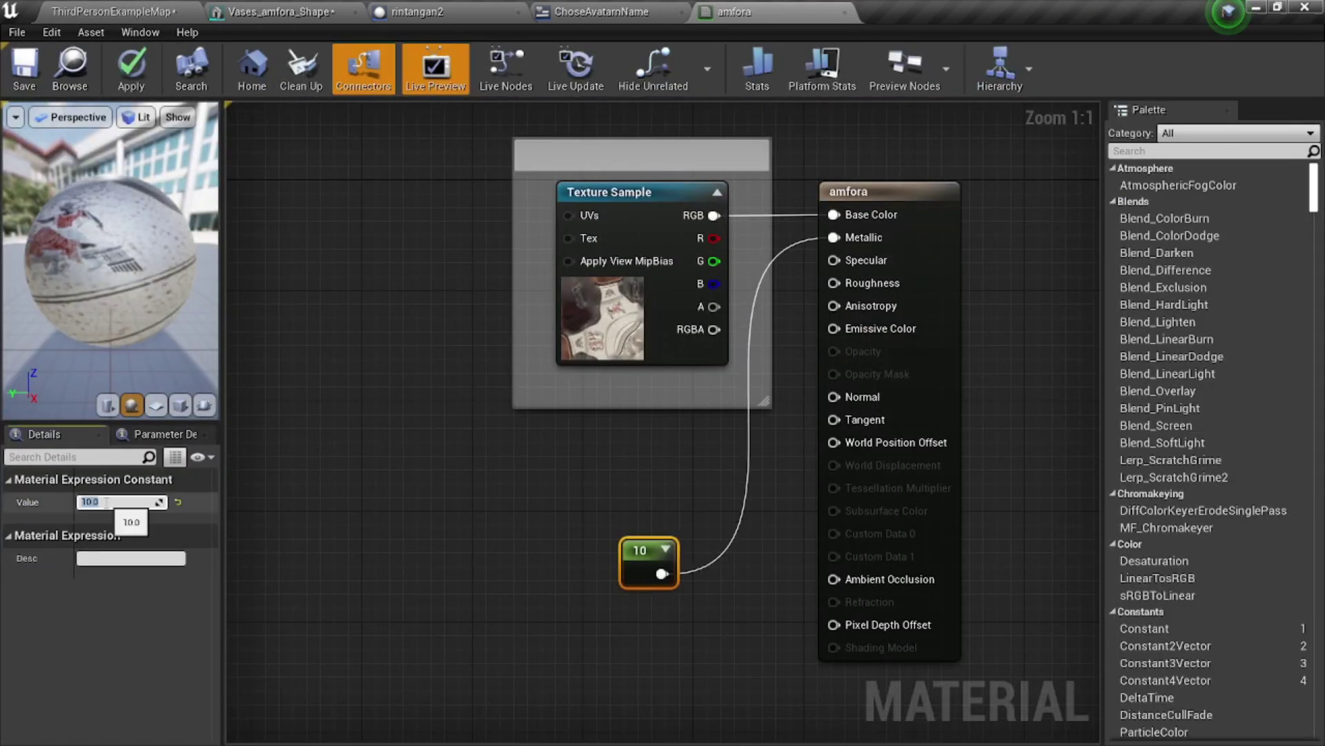
left_click(131, 69)
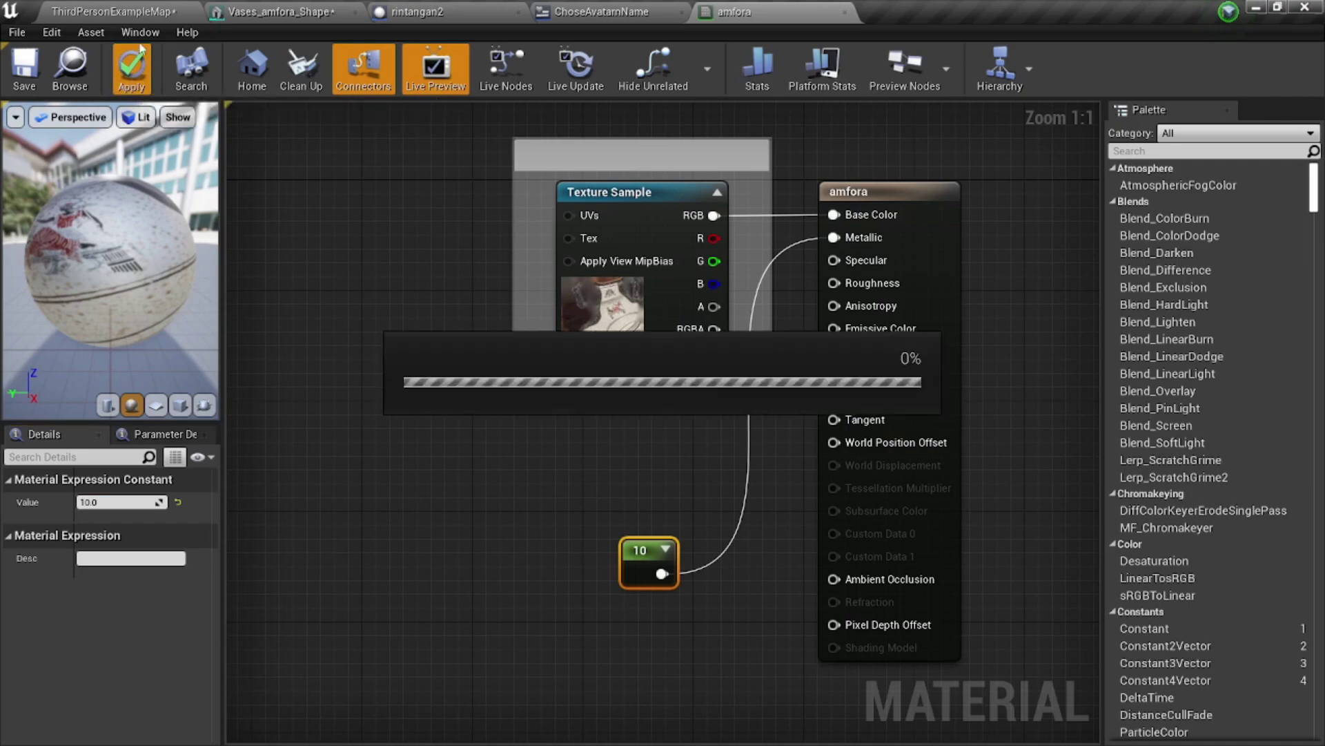
left_click(110, 11)
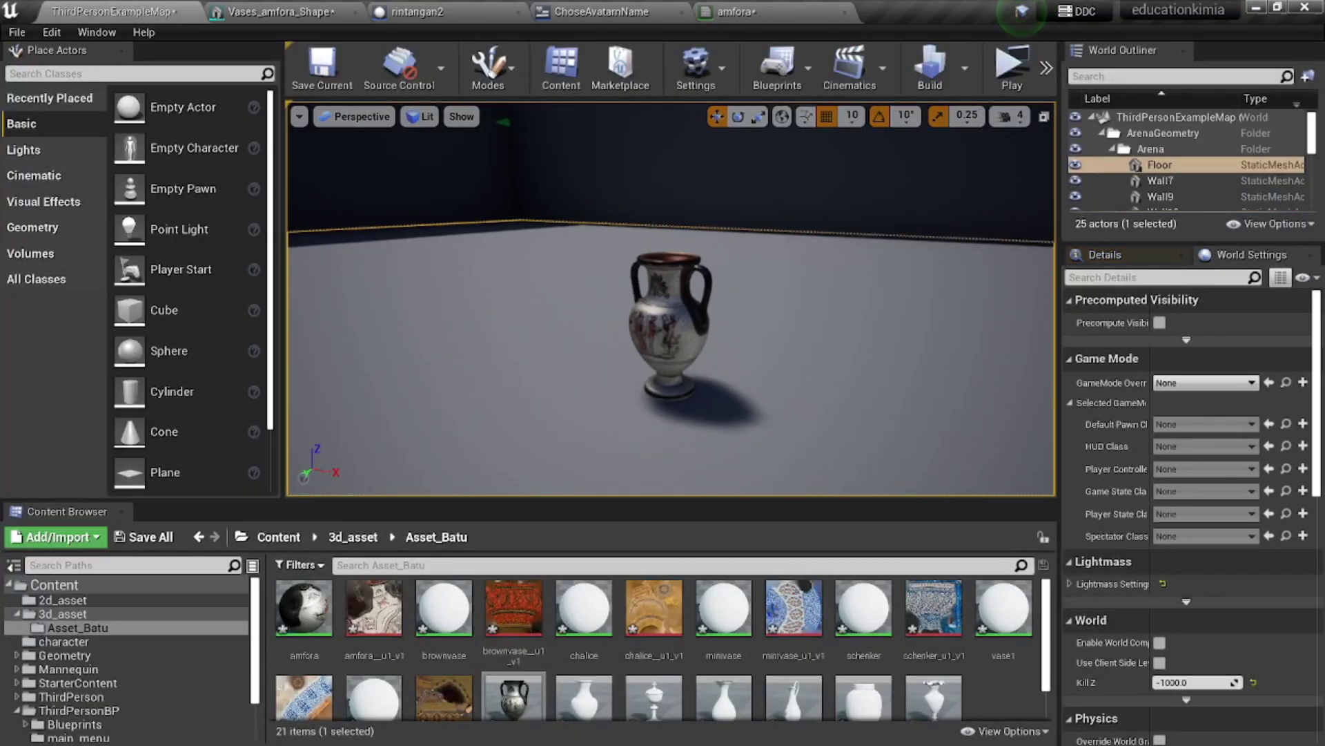
Check the Vases_amfora_Shape mesh, then zoom the ThirdPersonExampleMap viewport onto the amphora.
left_click(361, 9)
left_click(183, 10)
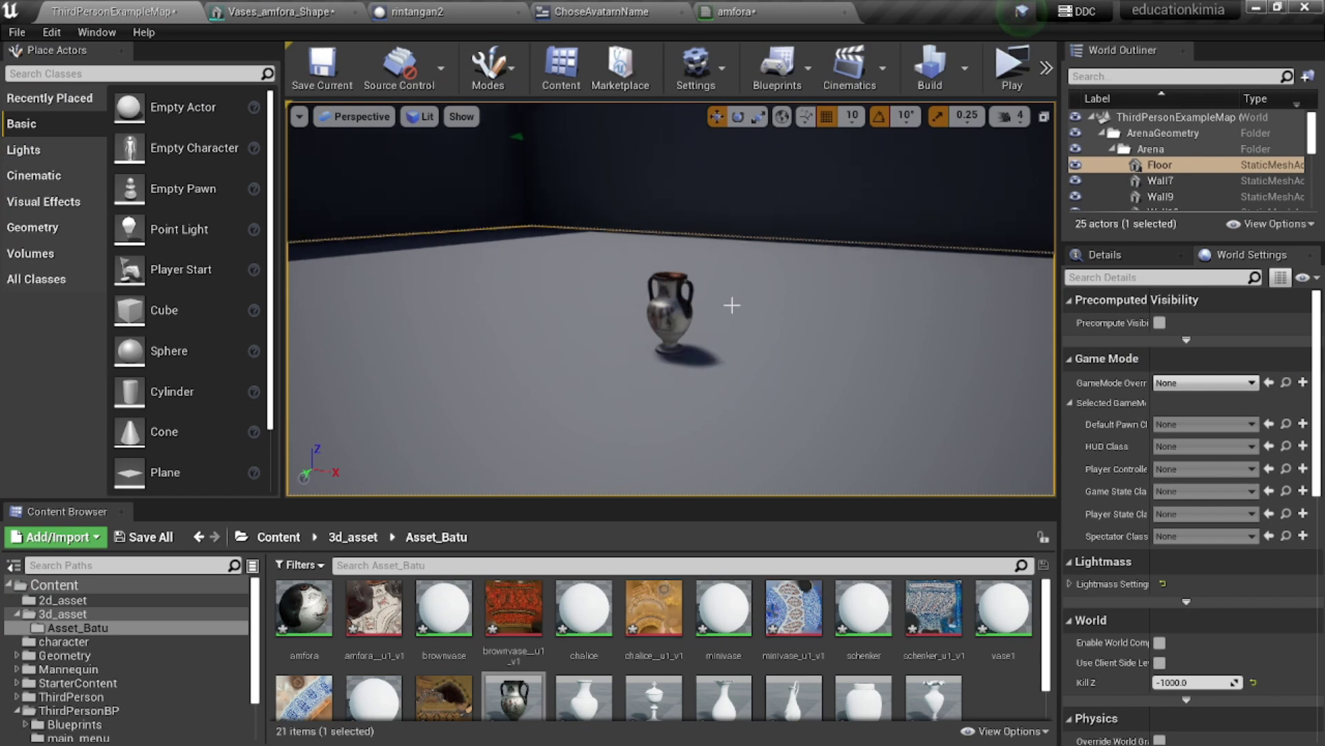
scroll(731, 304, "up", 5)
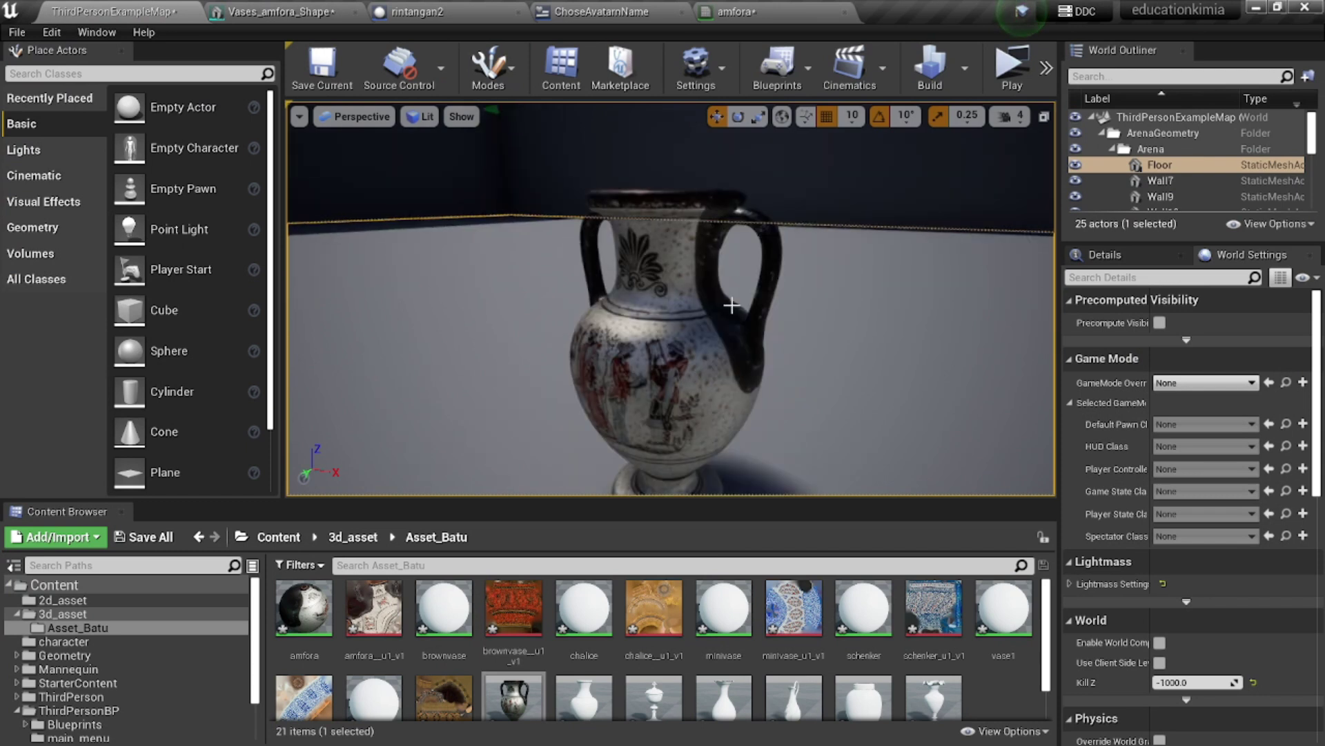
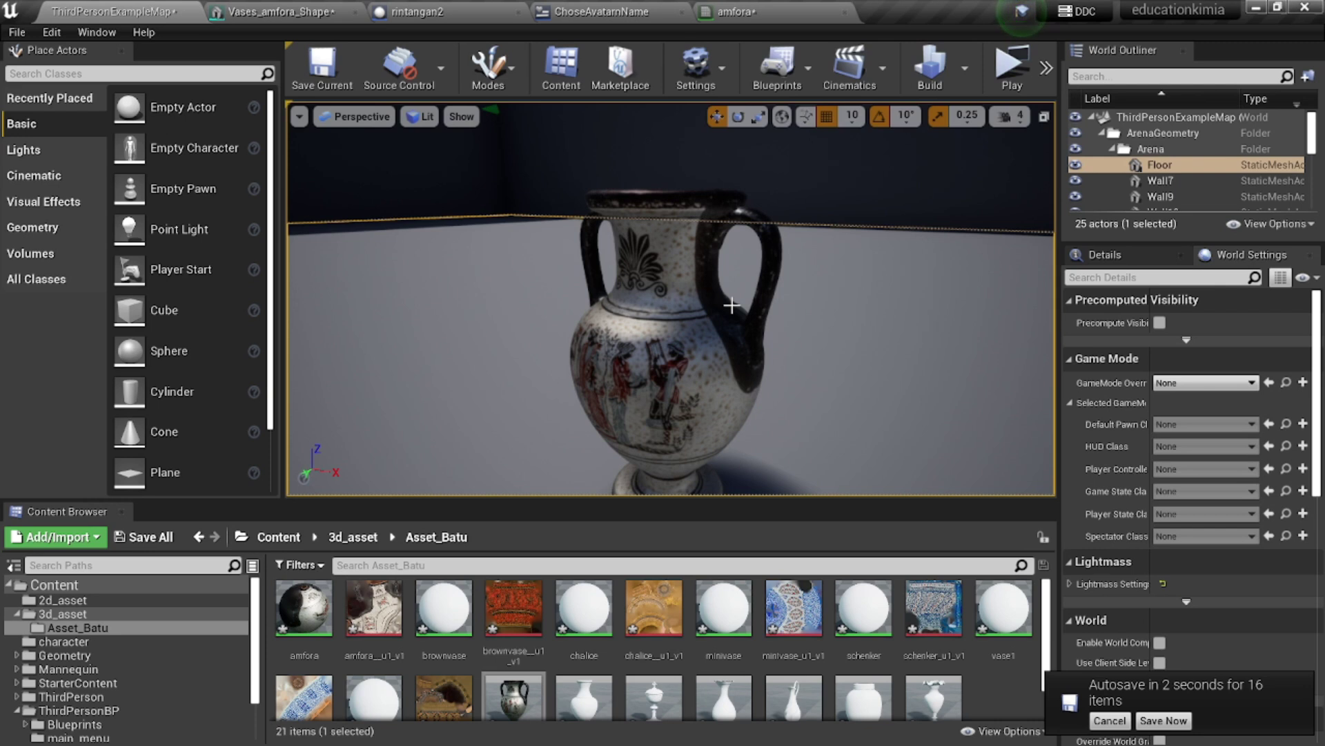
Orbit closer to the amfora vase in the arena, select it, and face it.
left_click_drag(670, 311, 690, 276)
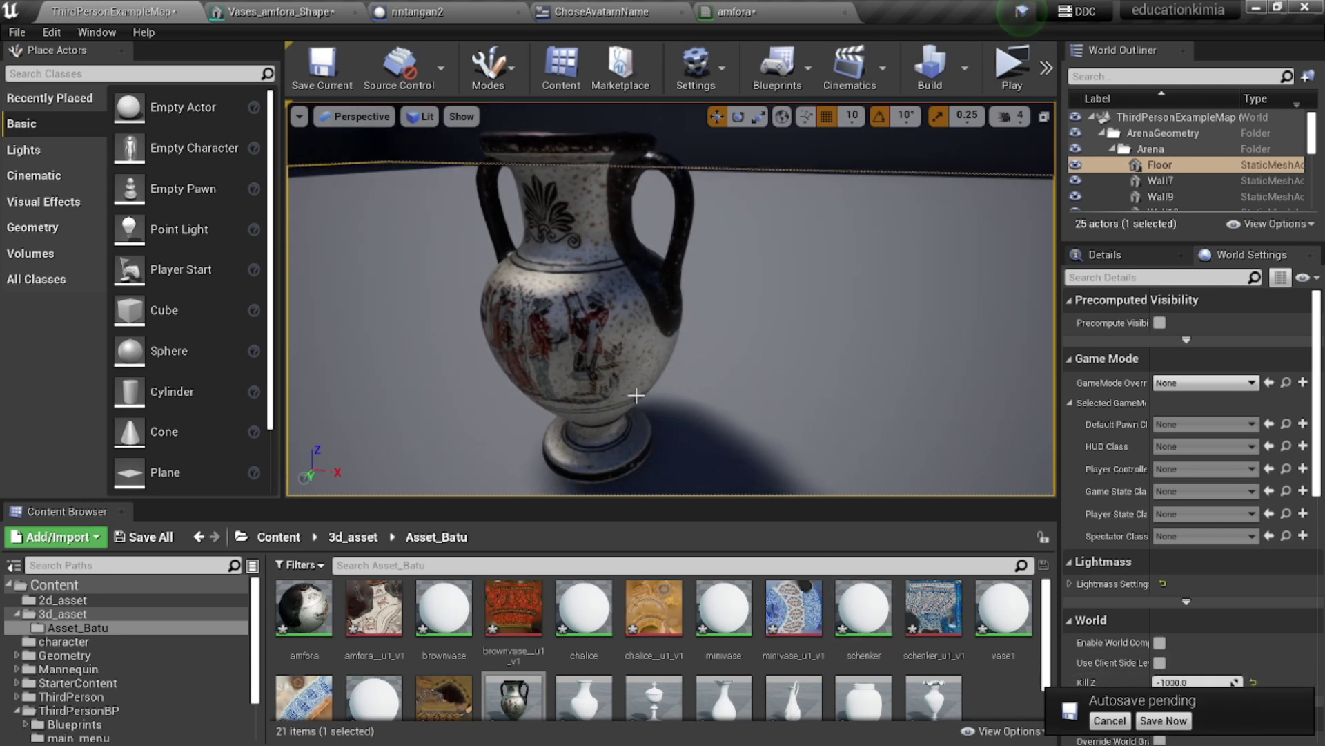
left_click(624, 257)
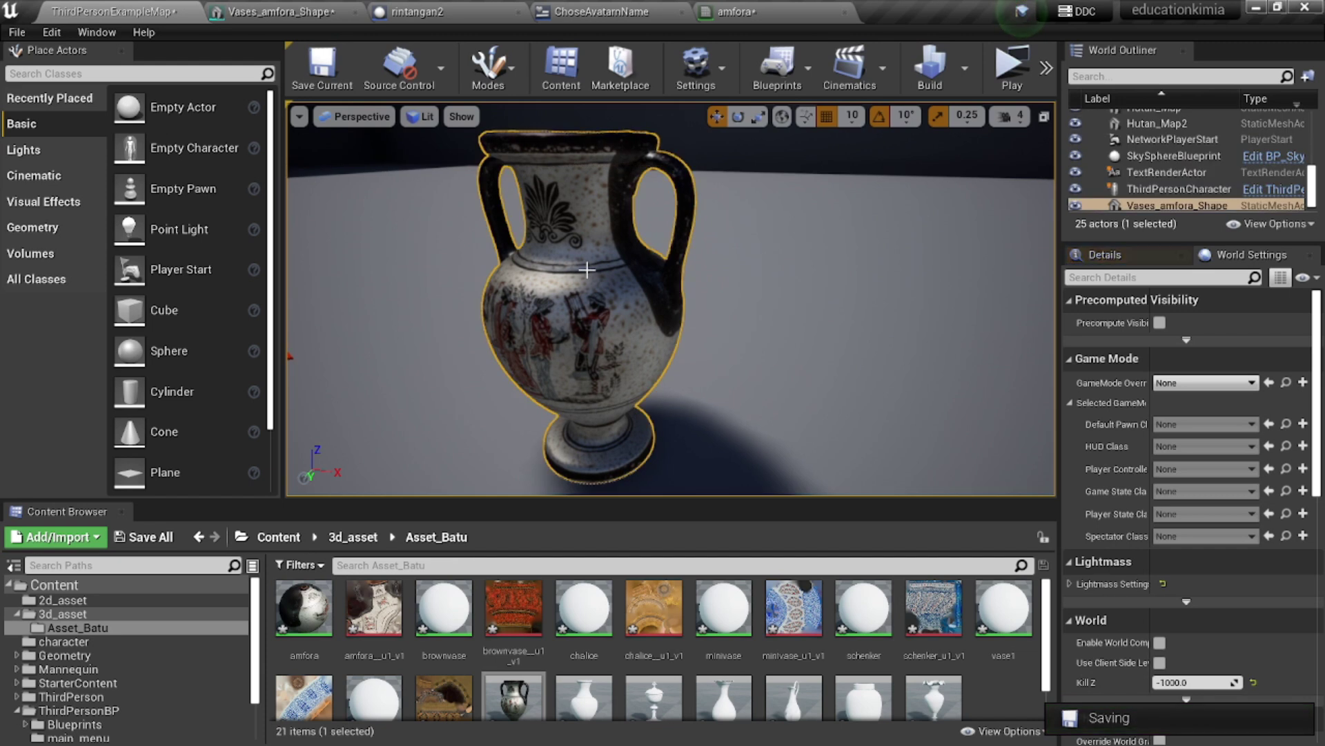
left_click_drag(663, 259, 608, 257)
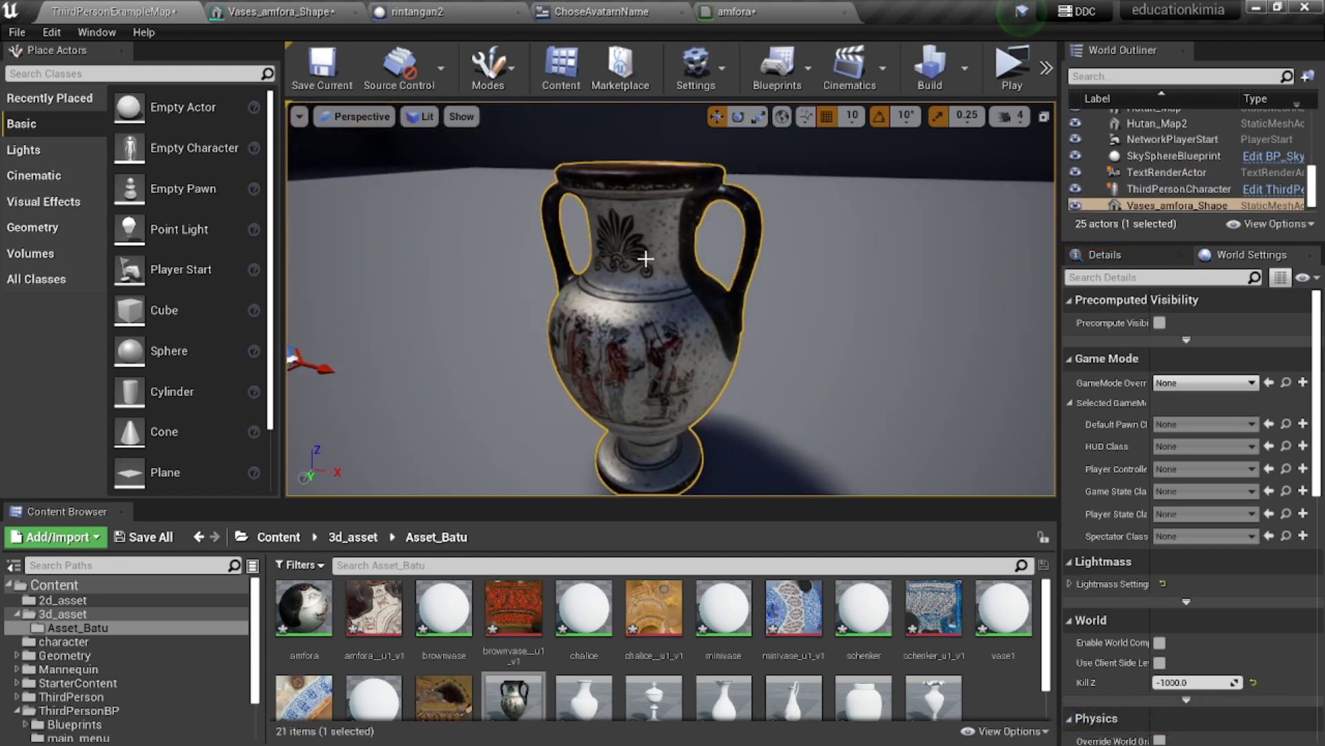
Open Vases_amfora_Shape in the Static Mesh Editor and zoom the preview close to the vase.
double_click(514, 731)
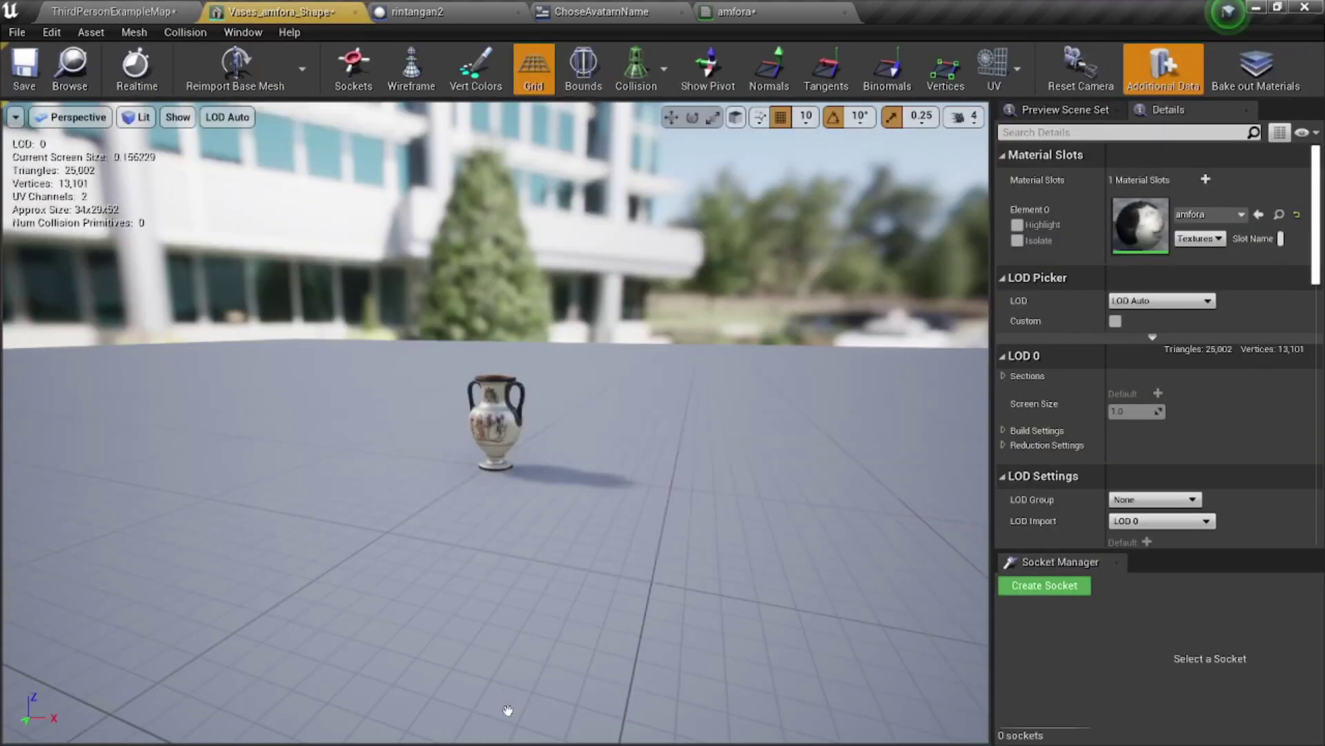
left_click_drag(312, 236, 290, 207)
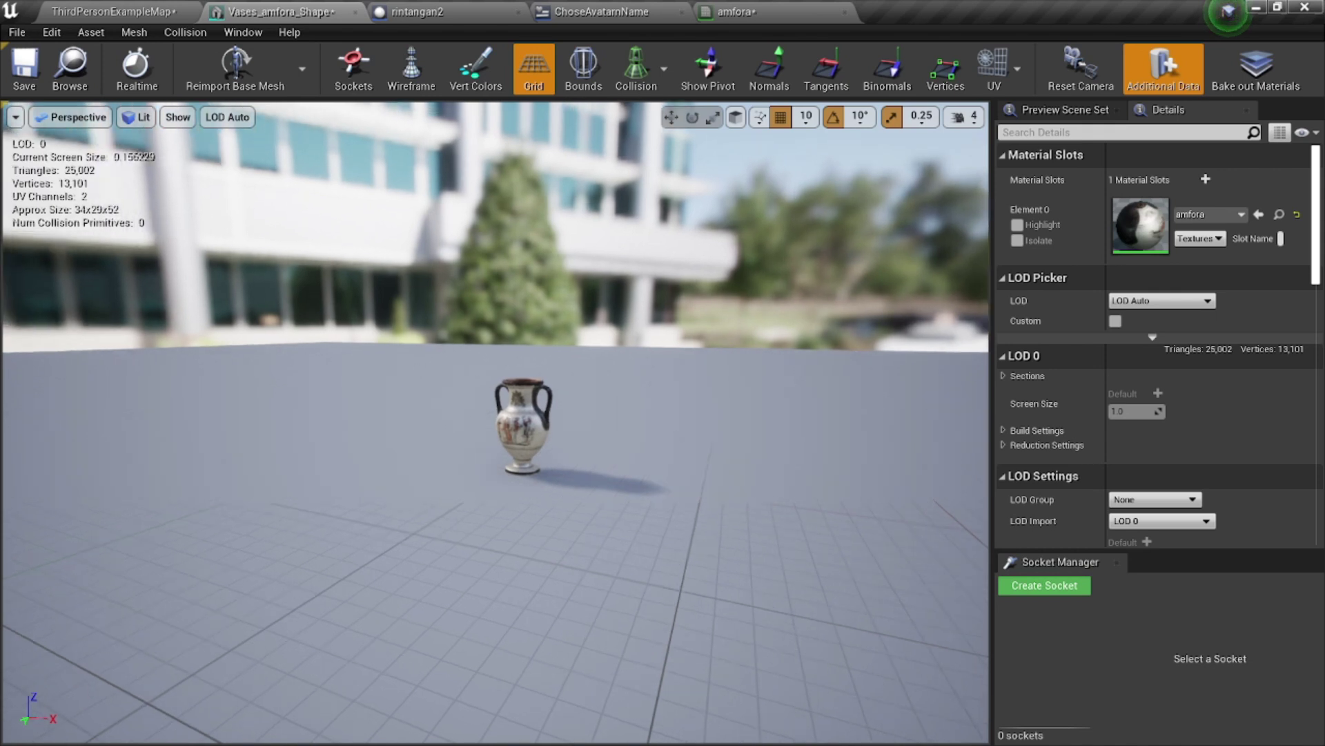
mouse_move(55, 194)
left_mouse_down()
mouse_move(123, 304)
mouse_move(123, 262)
left_mouse_up()
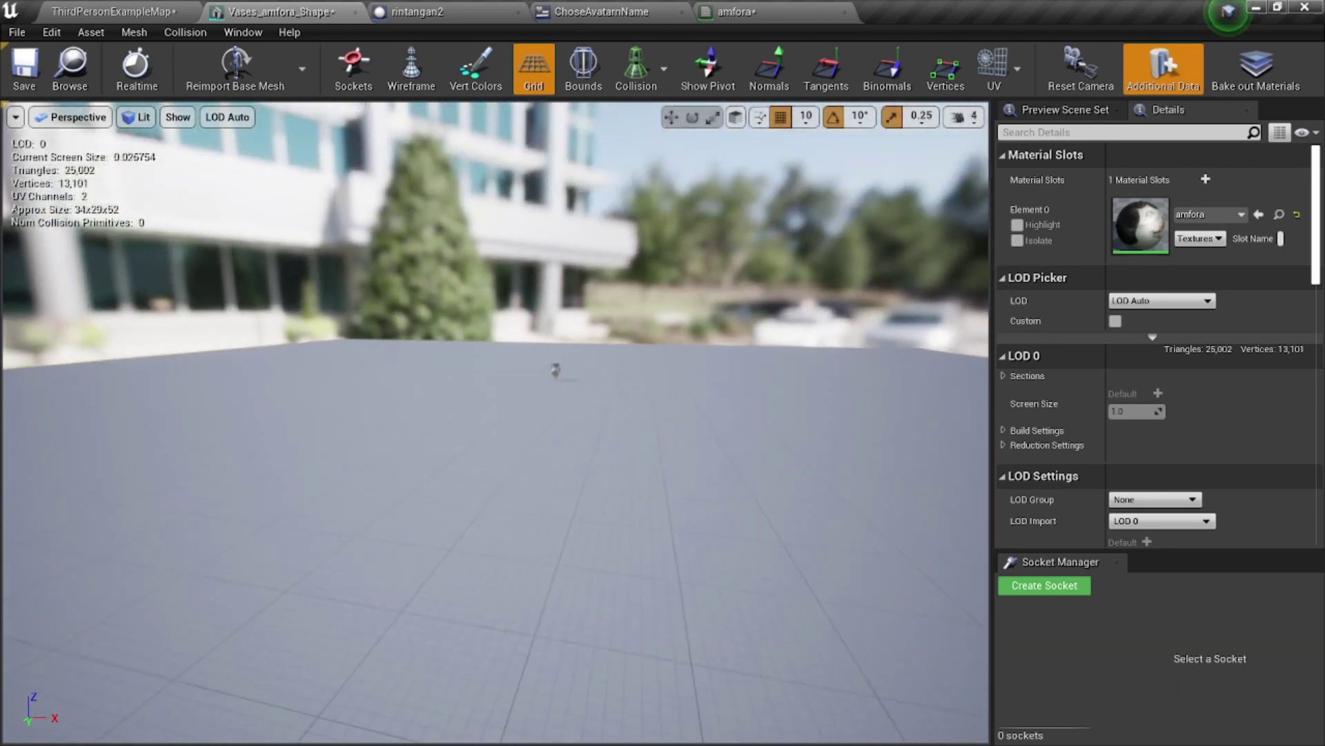
scroll(583, 233, "up", 8)
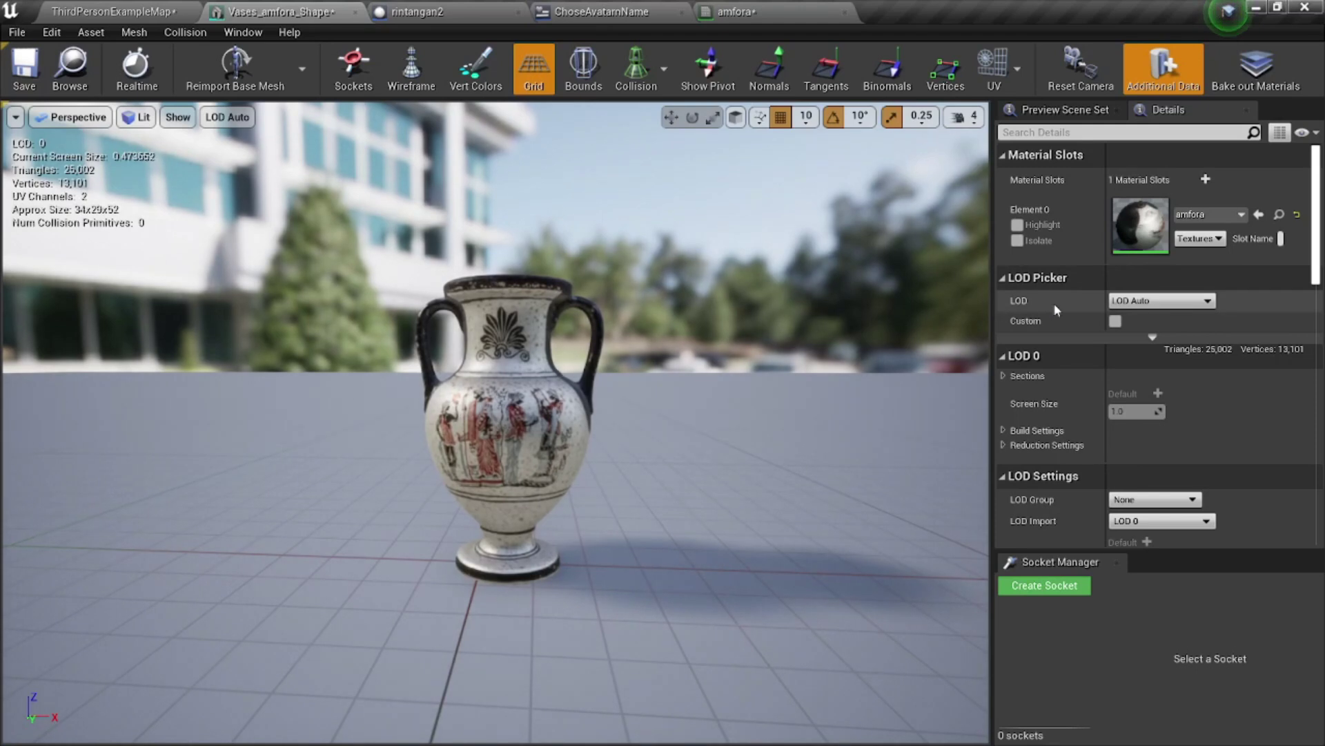
Toggle LOD Picker Custom on and back off, view the amfora material, then return to ThirdPersonExampleMap.
left_click(1116, 320)
left_click(1116, 320)
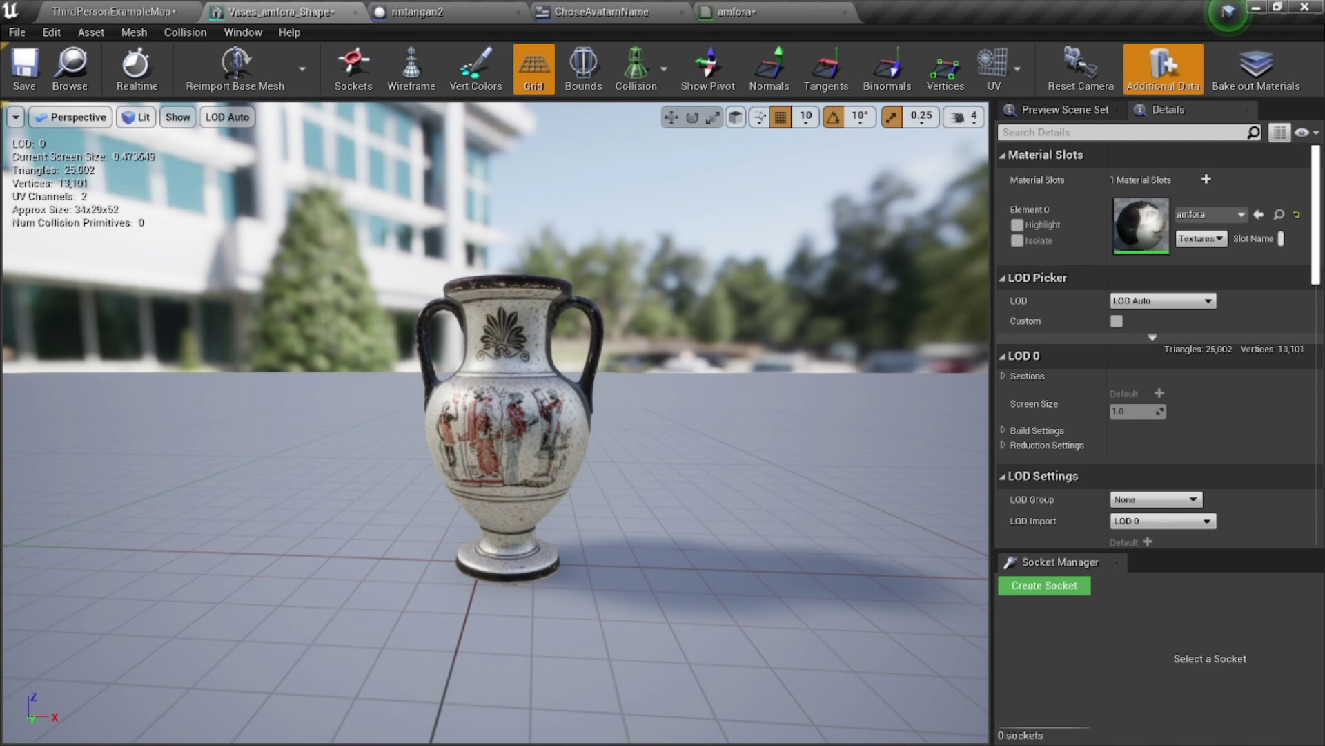
scroll(722, 344, "down", 10)
scroll(684, 358, "up", 5)
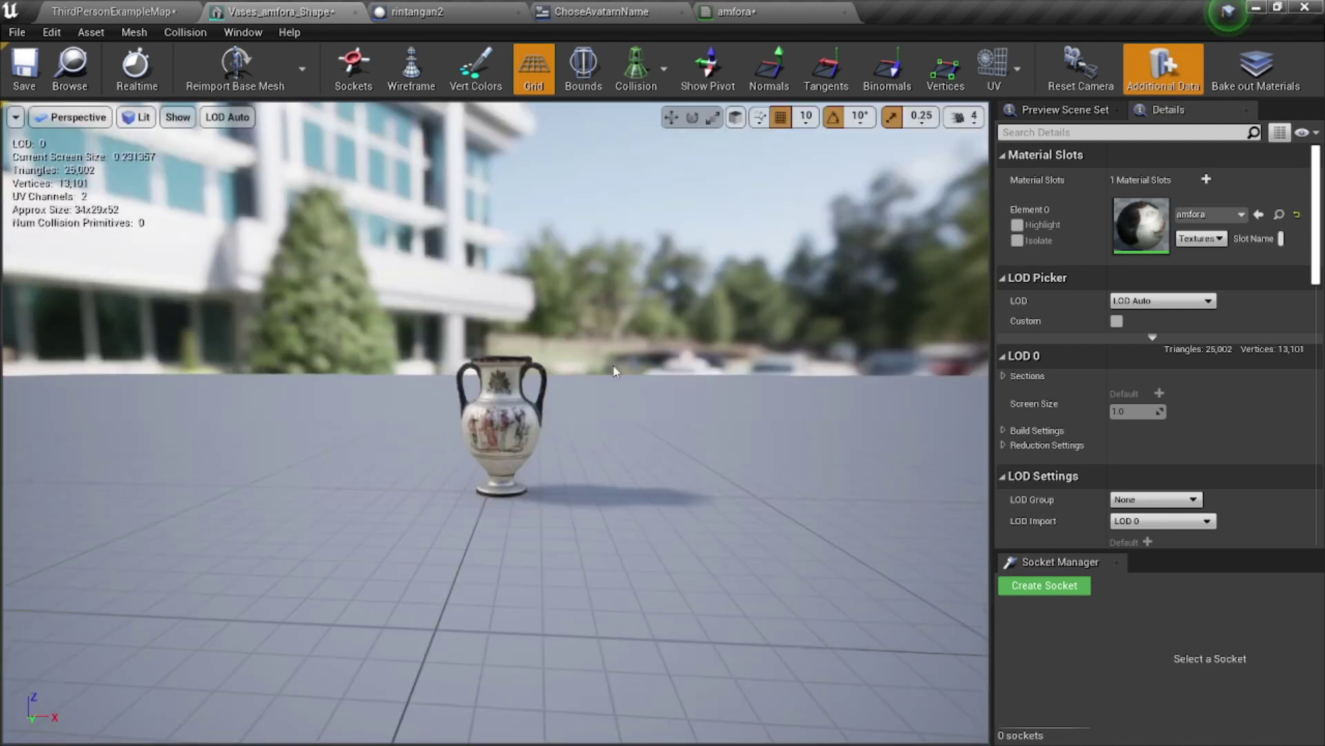
left_click(778, 8)
left_click(166, 8)
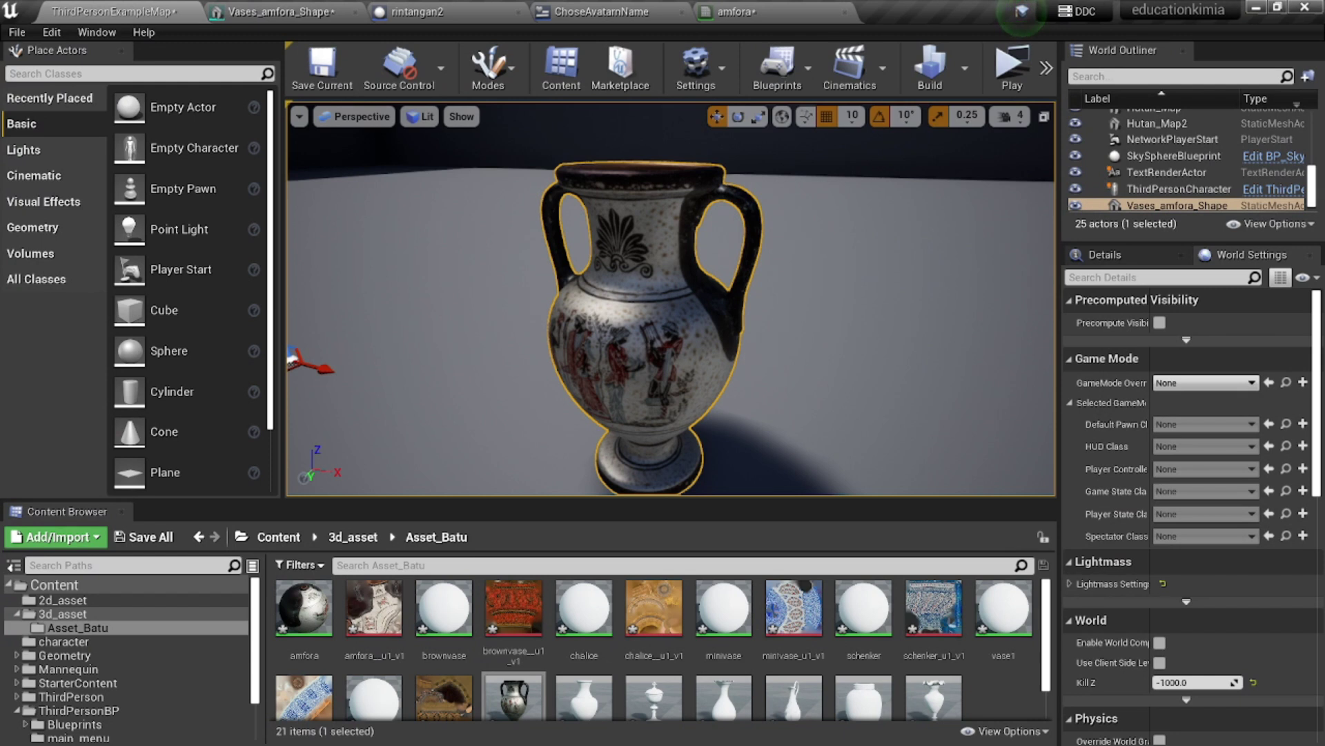
scroll(649, 268, "down", 5)
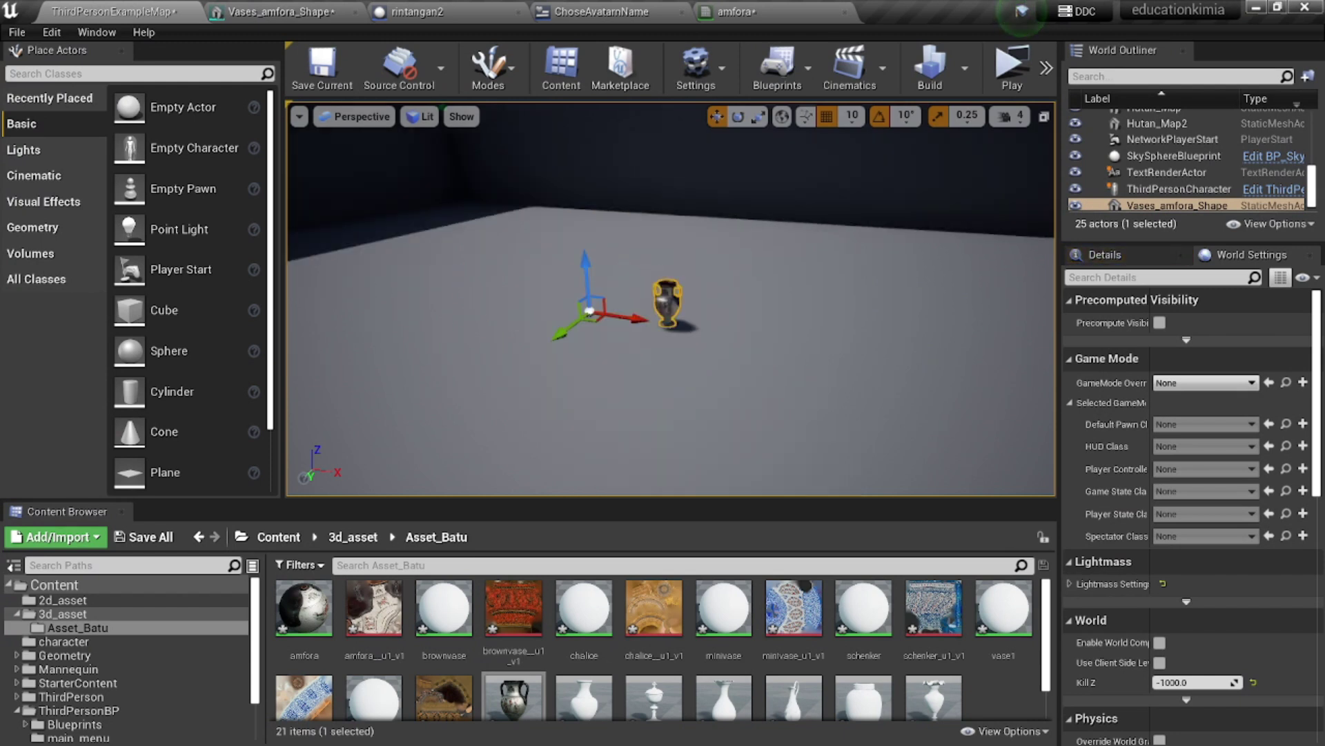
left_click(722, 237)
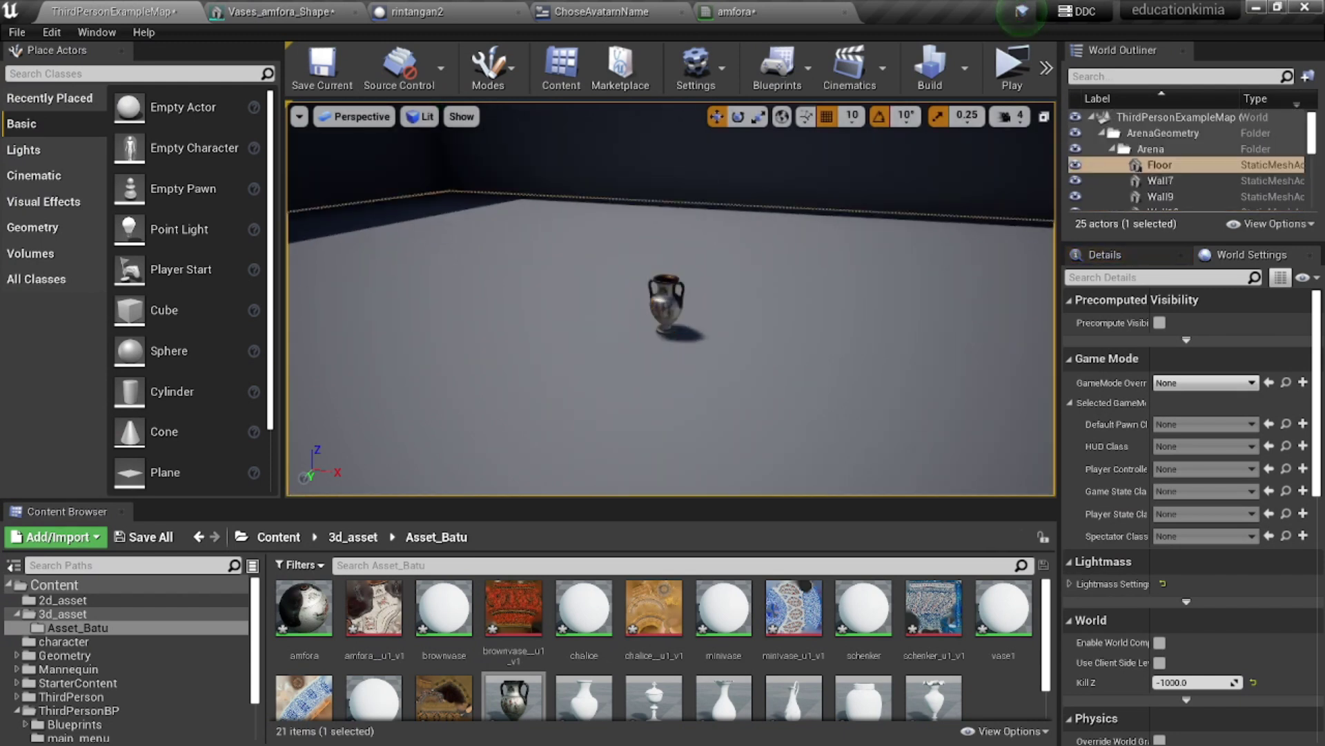
left_click(666, 304)
key("f")
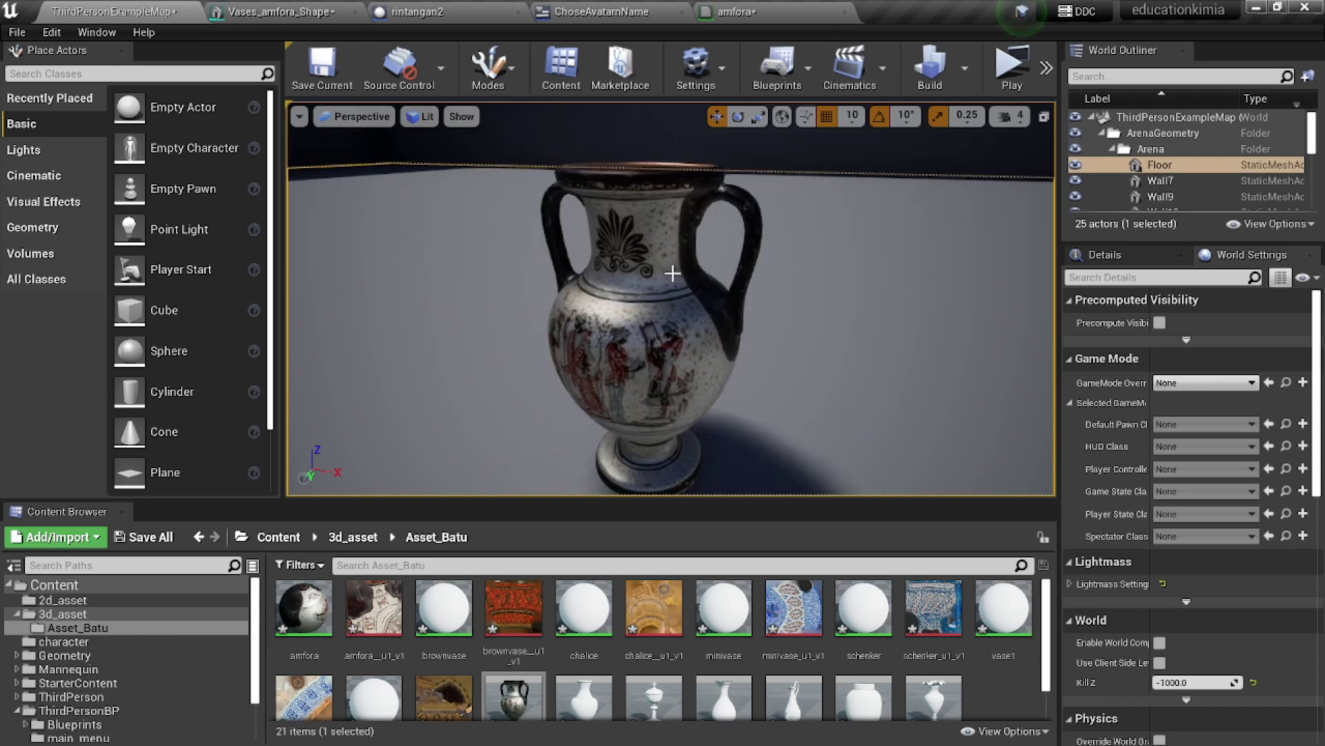
left_click(1012, 70)
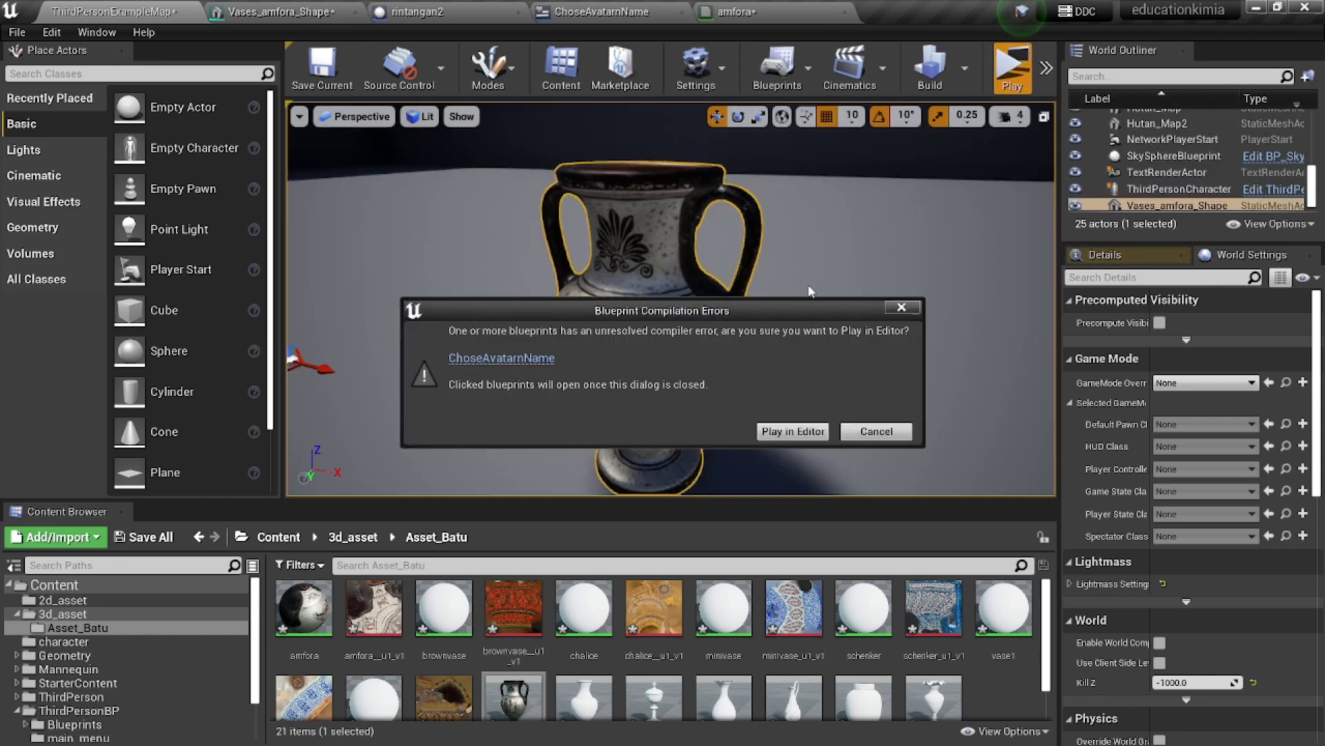
left_click(812, 429)
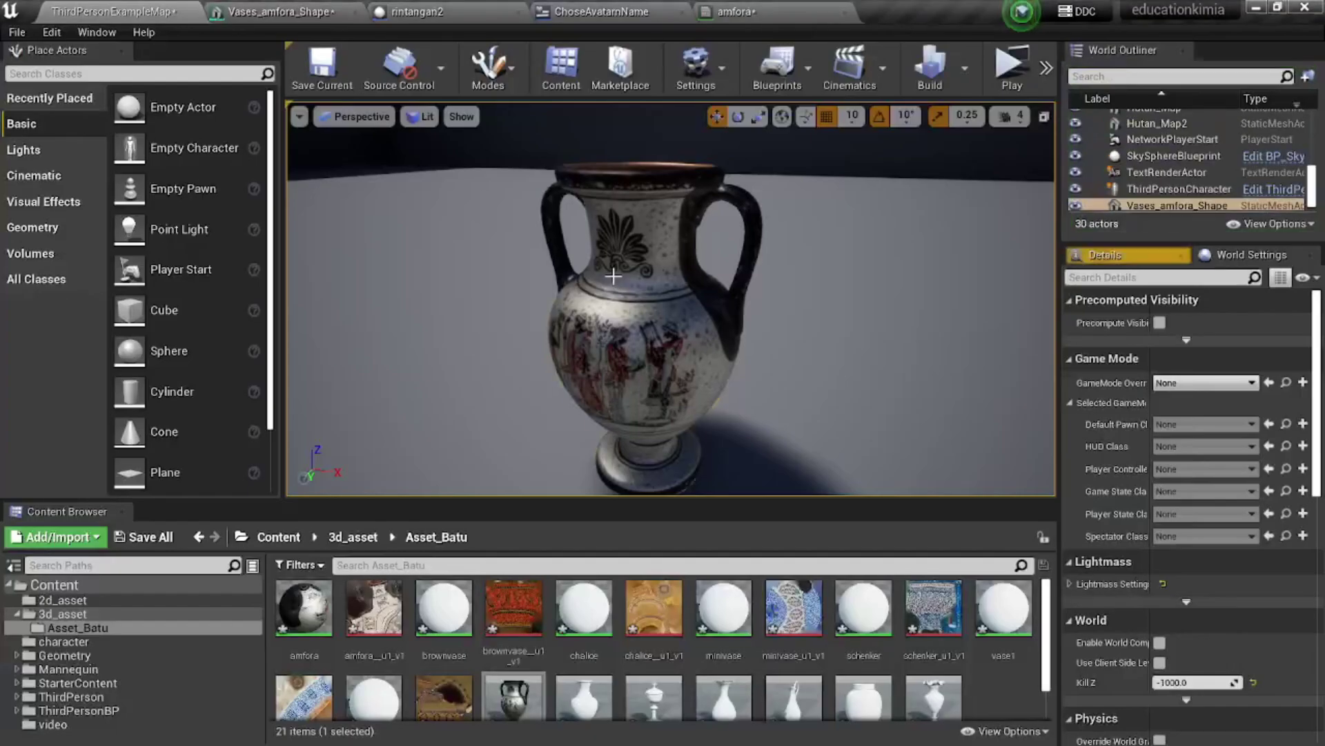
Reselect the amfora vase and pick the brownvase, chalice and minivase textures in the Content Browser.
left_click(613, 275)
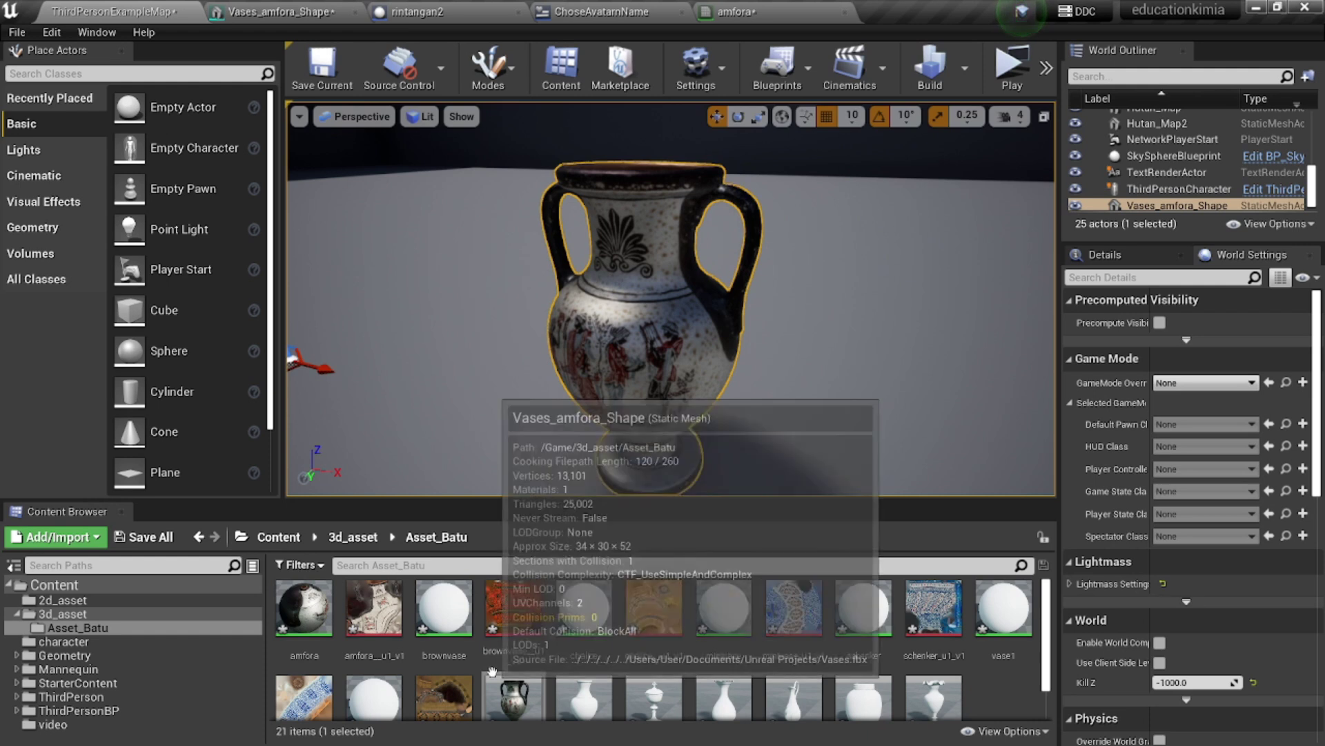
scroll(491, 636, "down", 1)
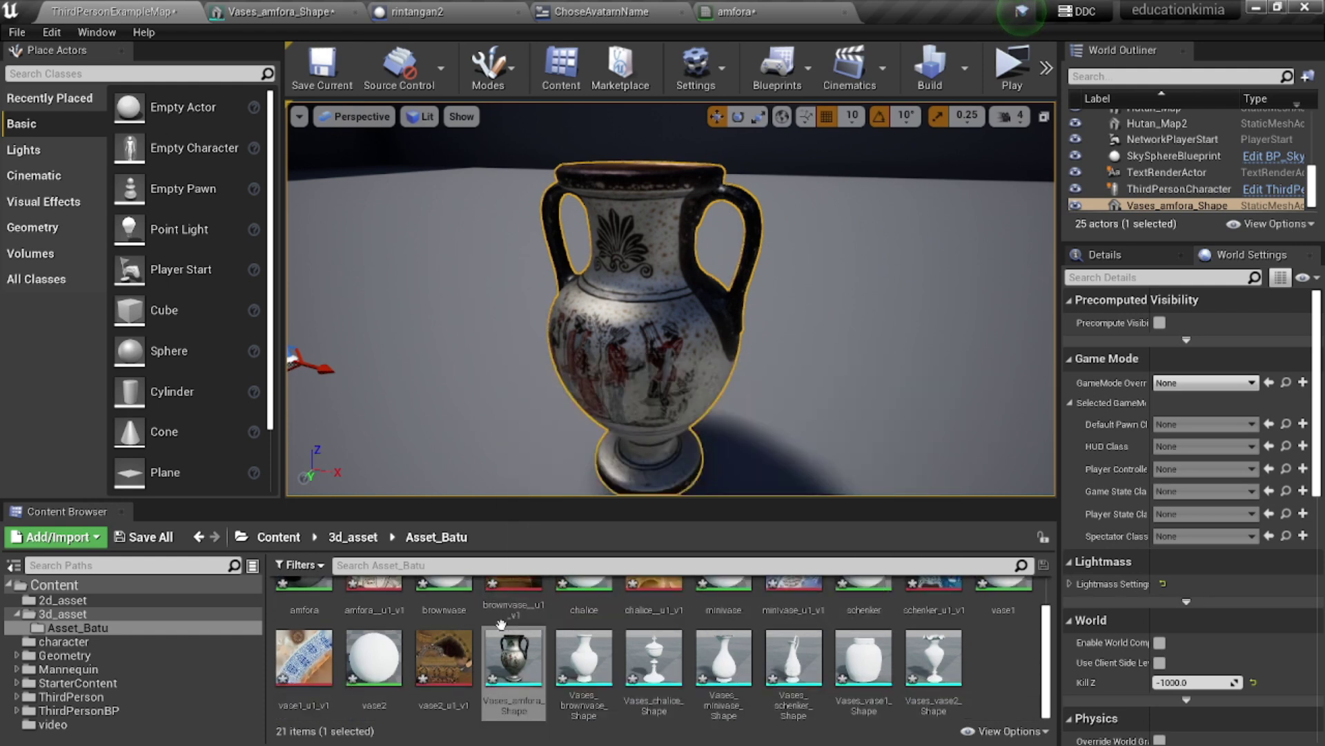
scroll(500, 623, "up", 1)
left_click(531, 618)
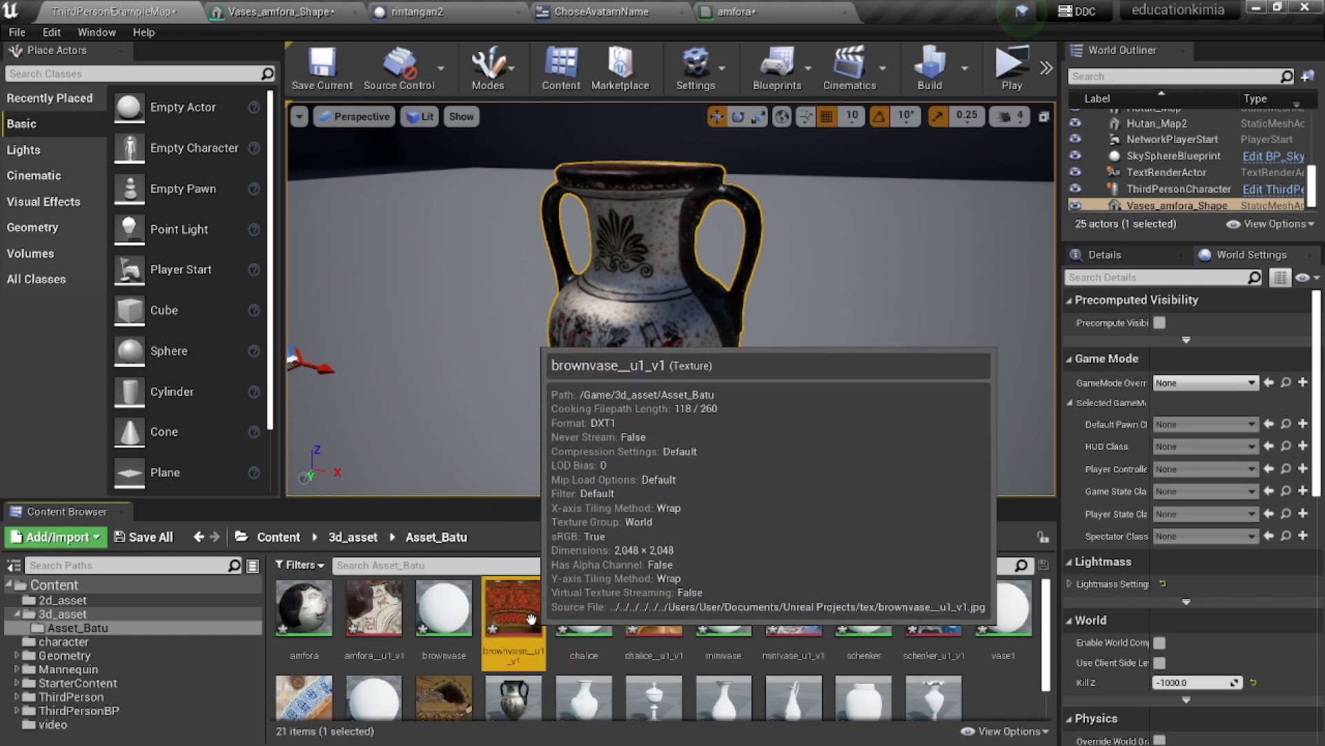
left_click(654, 608)
left_click(791, 602)
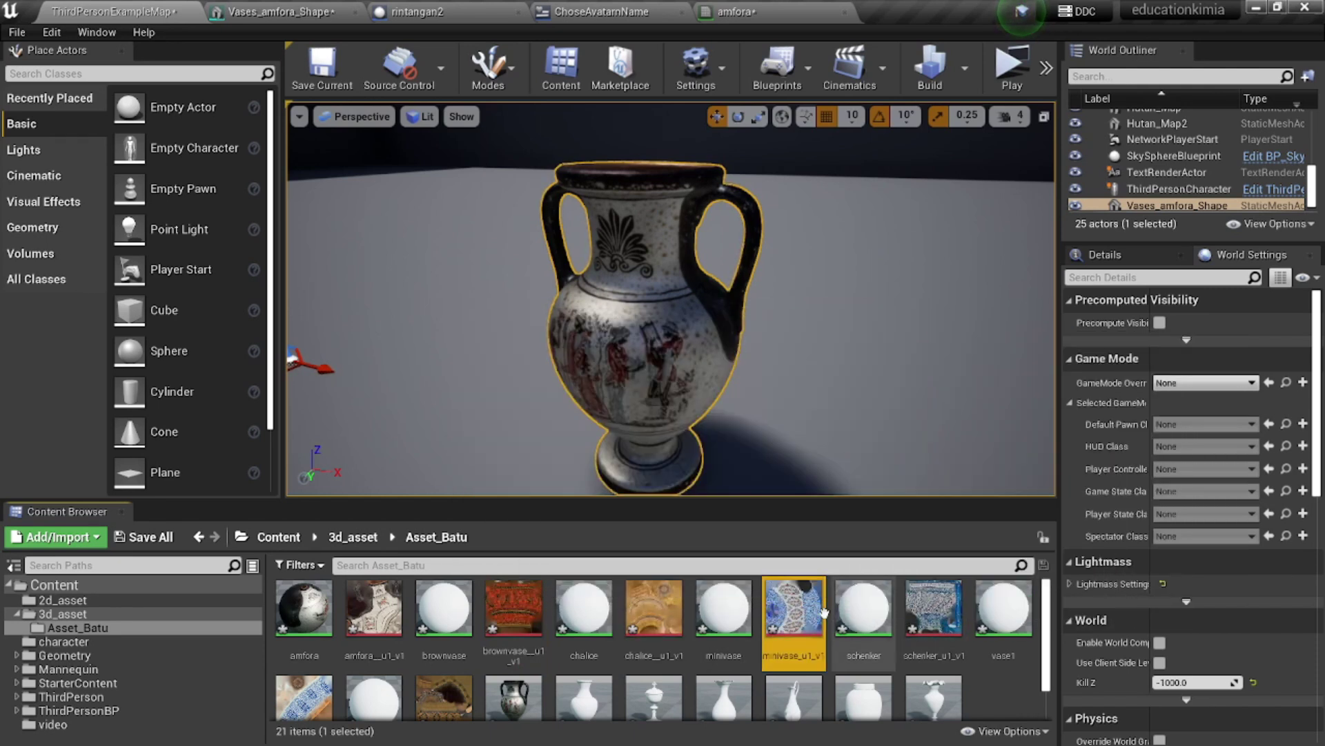
scroll(698, 379, "down", 10)
Place minivase, chalice, vase2, a second amfora and a second mini vase mesh in the arena.
mouse_move(724, 694)
left_mouse_down()
mouse_move(876, 475)
mouse_move(659, 337)
left_mouse_up()
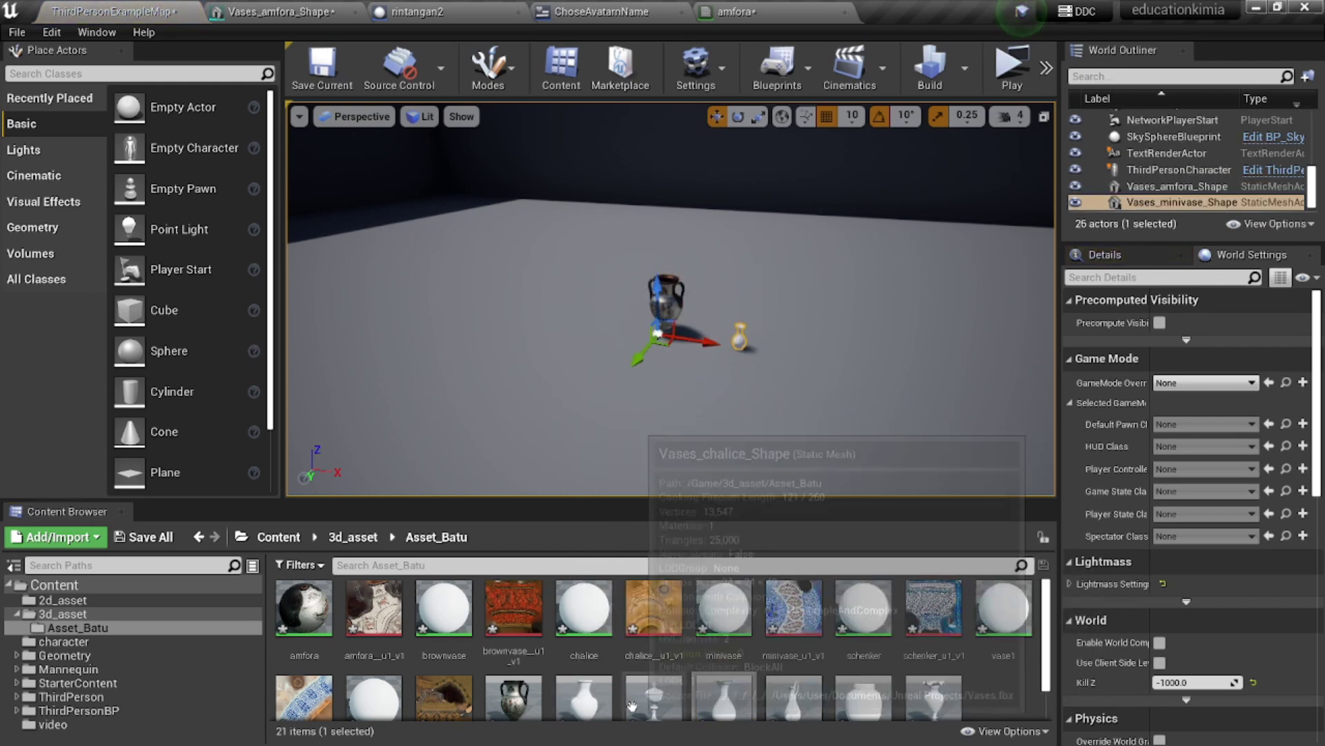
left_click_drag(632, 705, 780, 334)
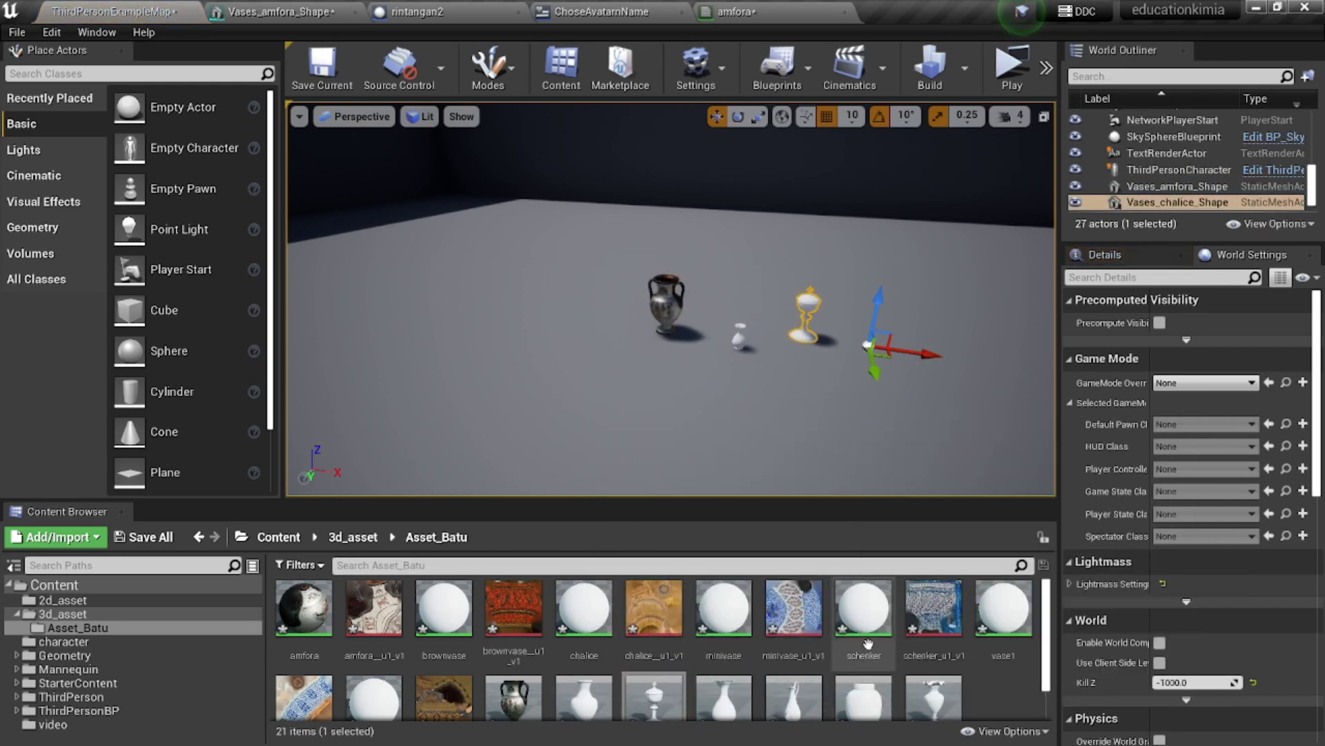
left_click_drag(745, 230, 766, 172)
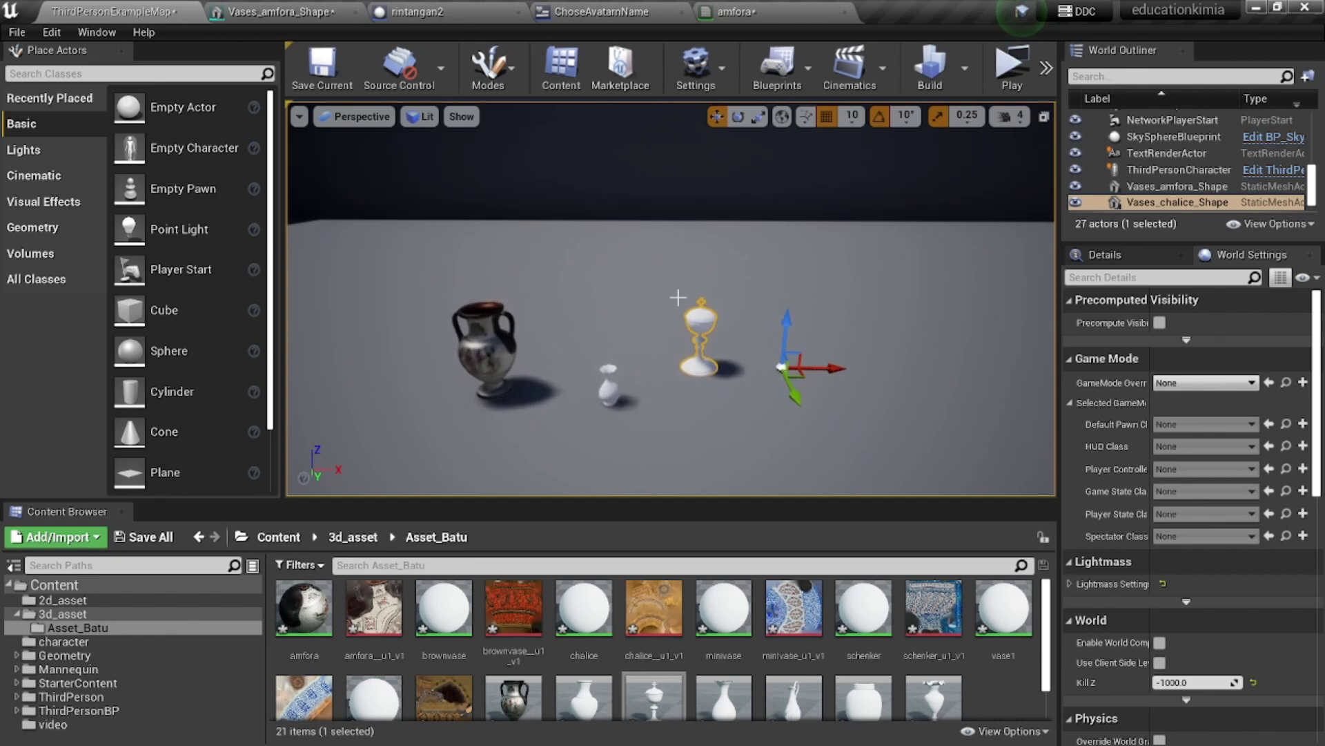
left_click_drag(909, 671, 798, 341)
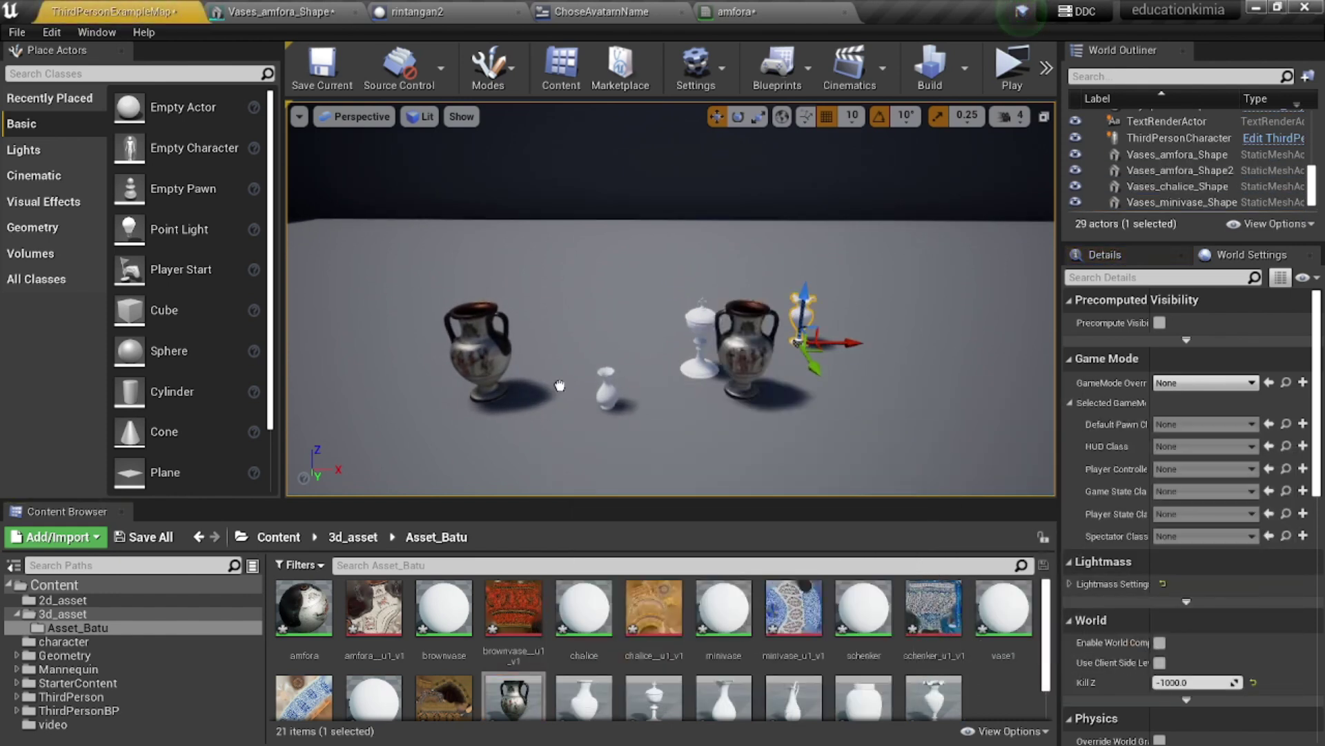
left_click_drag(514, 697, 670, 304)
left_click(697, 254)
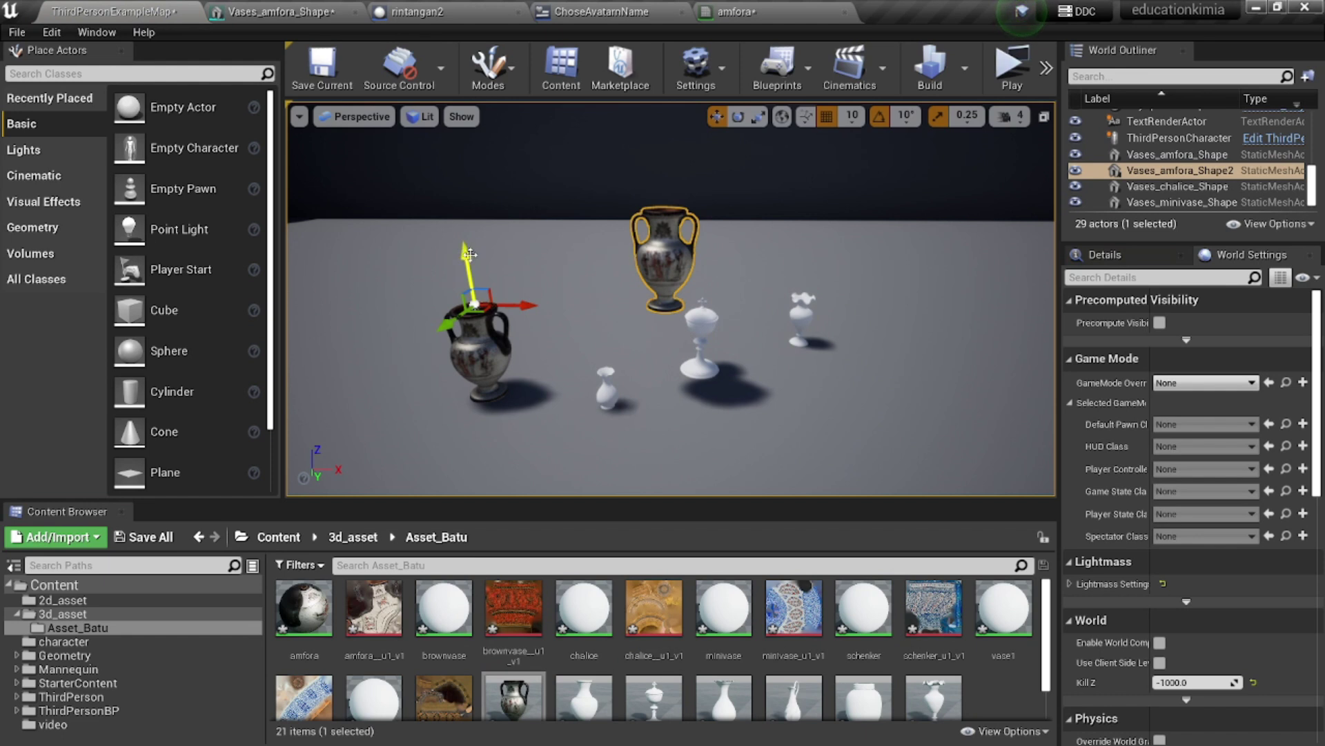
left_click_drag(470, 254, 608, 295, "alt")
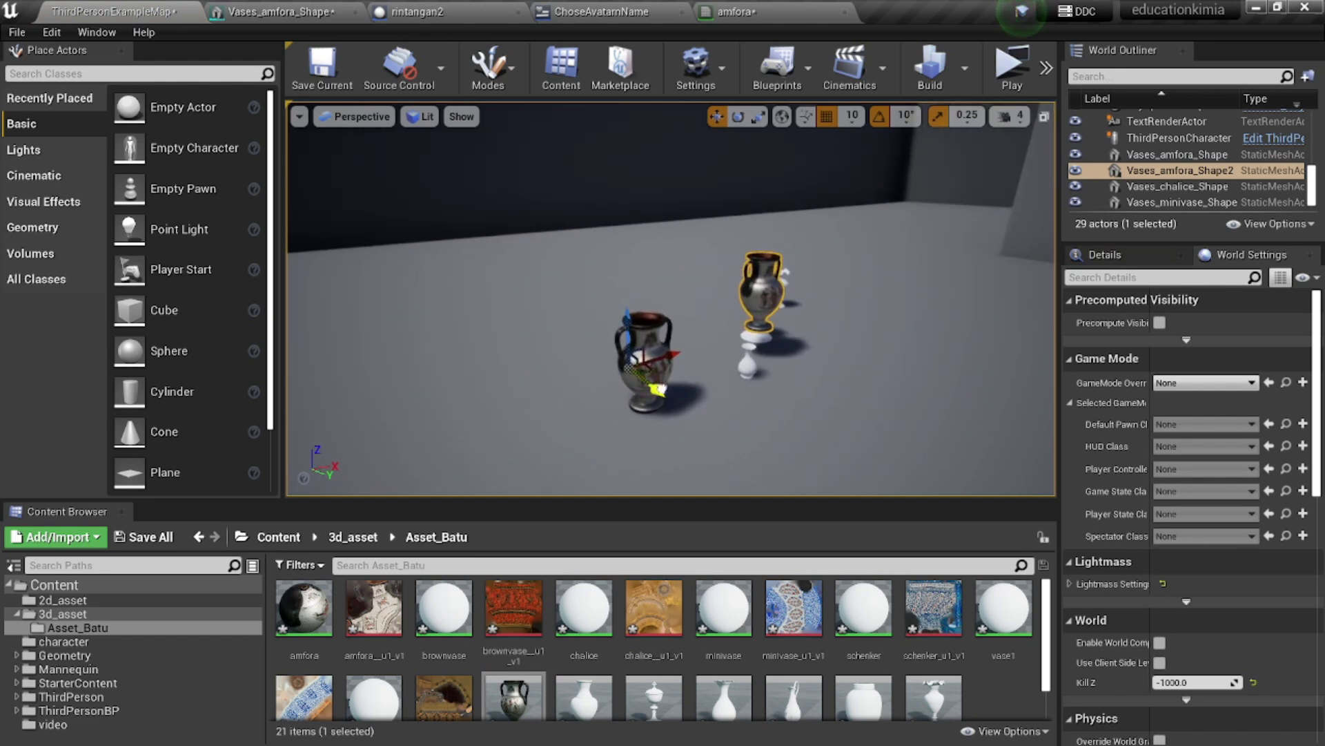
left_click_drag(724, 697, 913, 456)
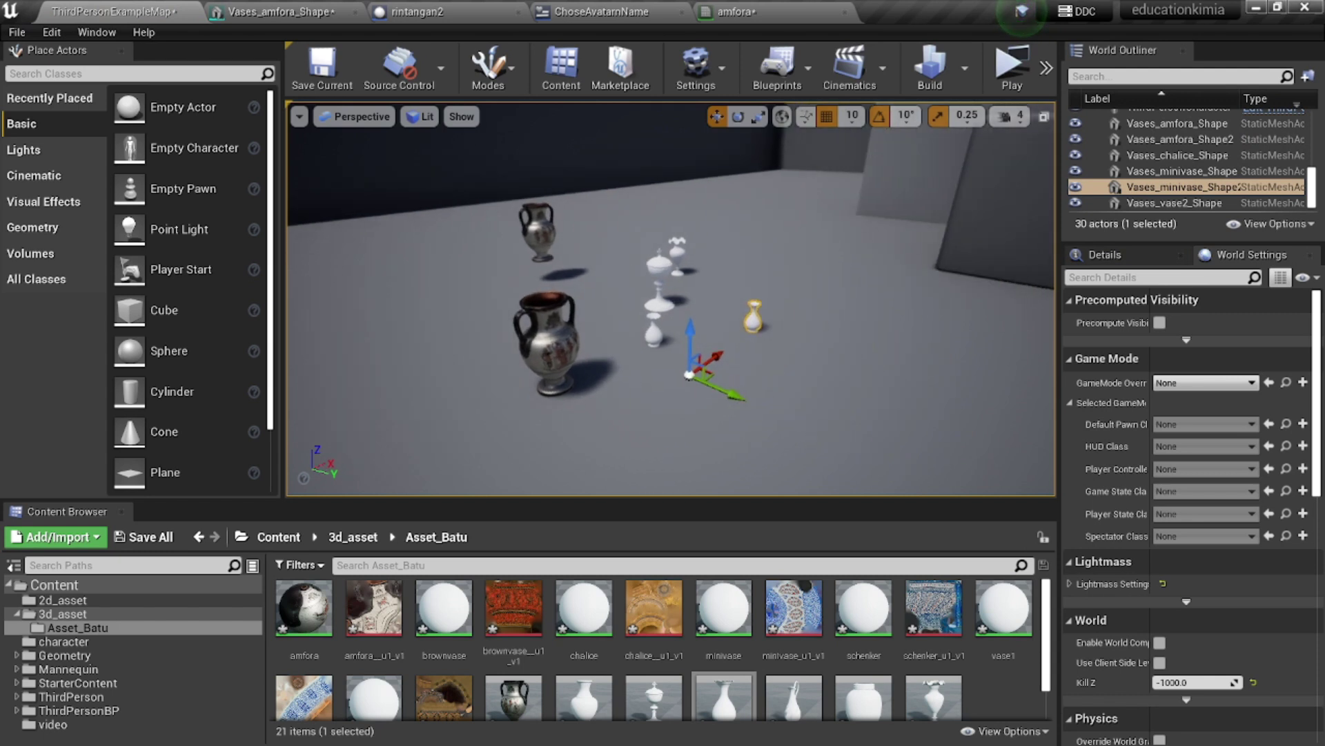
Apply the brownvase_u1_v1 and chalice_u1_v1 textures to the two small vases.
scroll(781, 336, "up", 5)
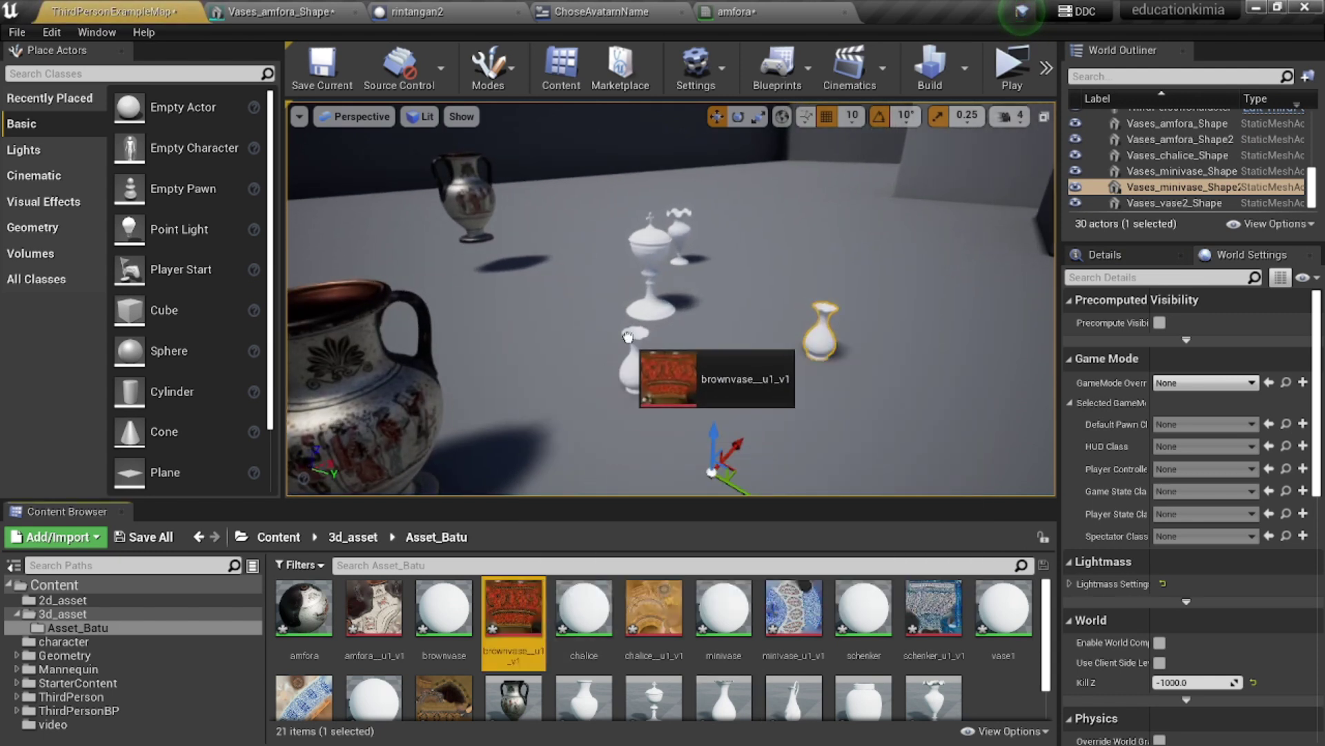
left_click_drag(515, 609, 633, 354)
mouse_move(635, 584)
left_mouse_down()
mouse_move(832, 350)
mouse_move(801, 327)
left_mouse_up()
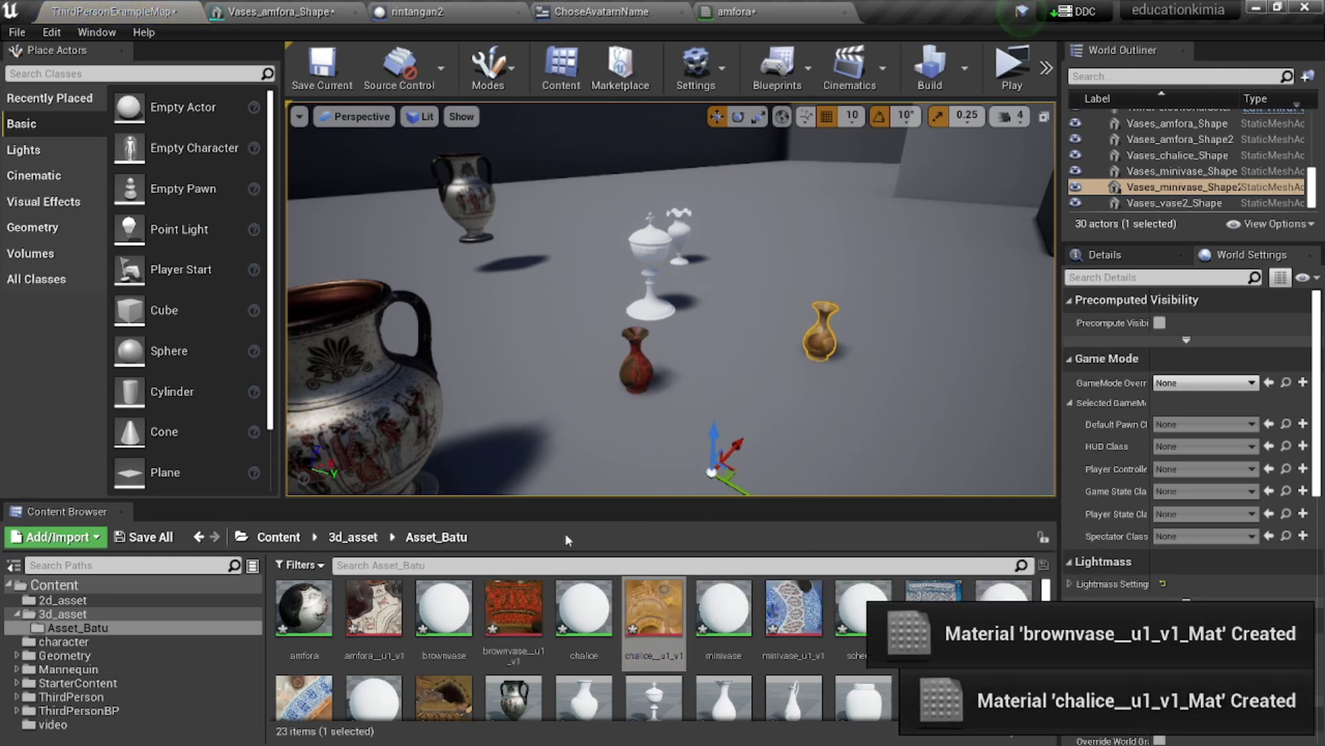
middle_click_drag(650, 403, 731, 403)
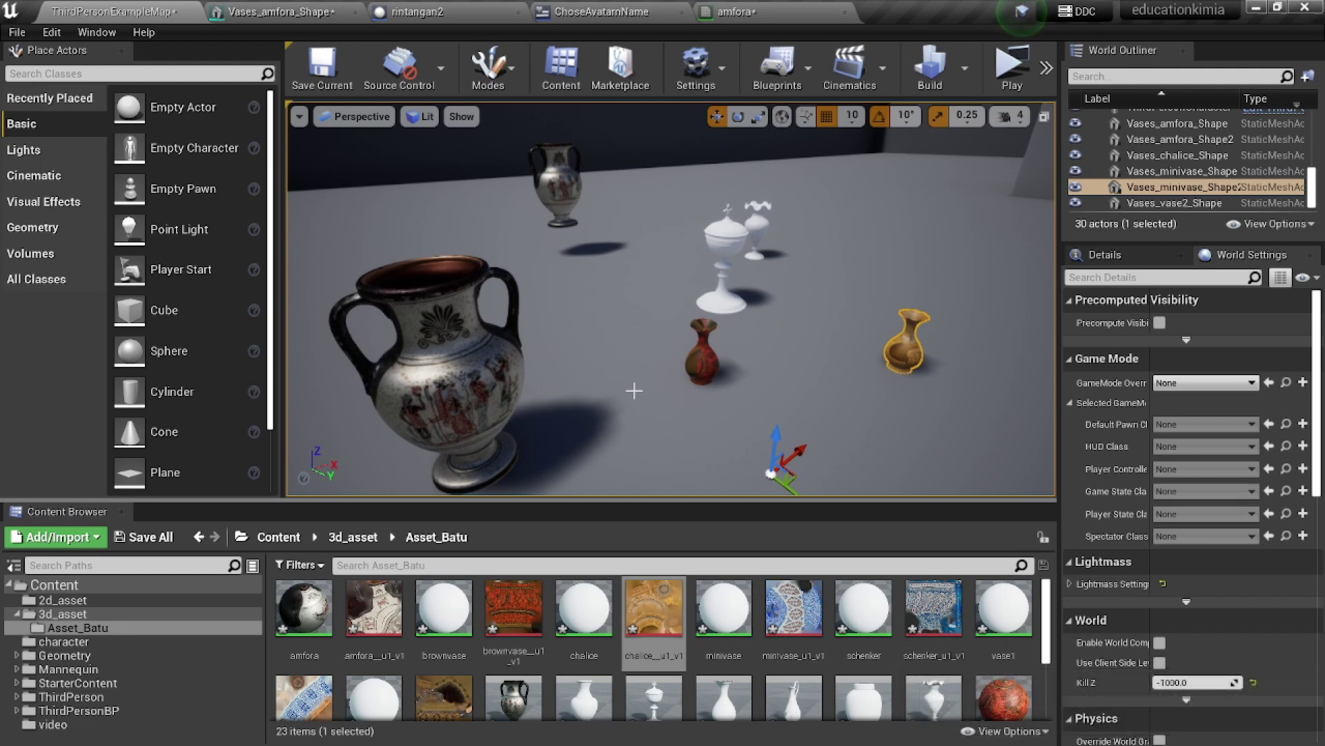
double_click(700, 600)
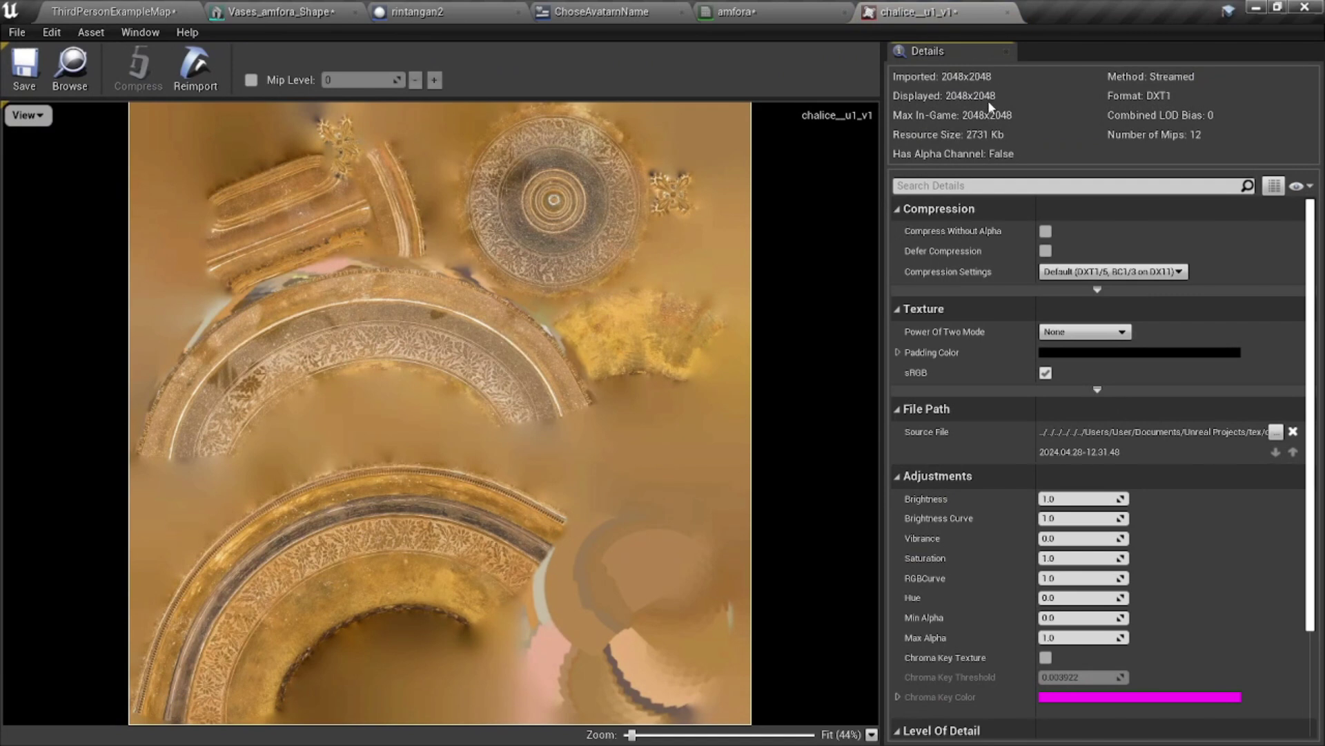
left_click(1008, 12)
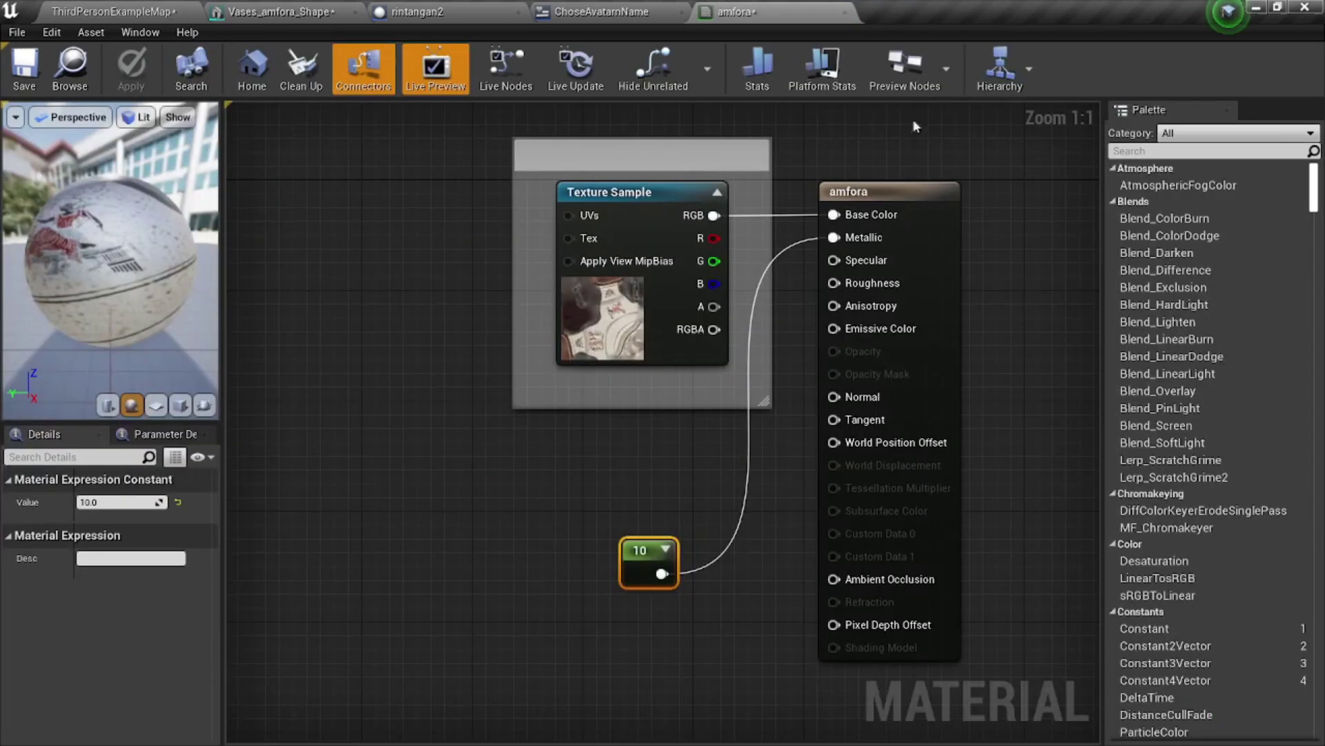
left_click(110, 12)
left_click(516, 618)
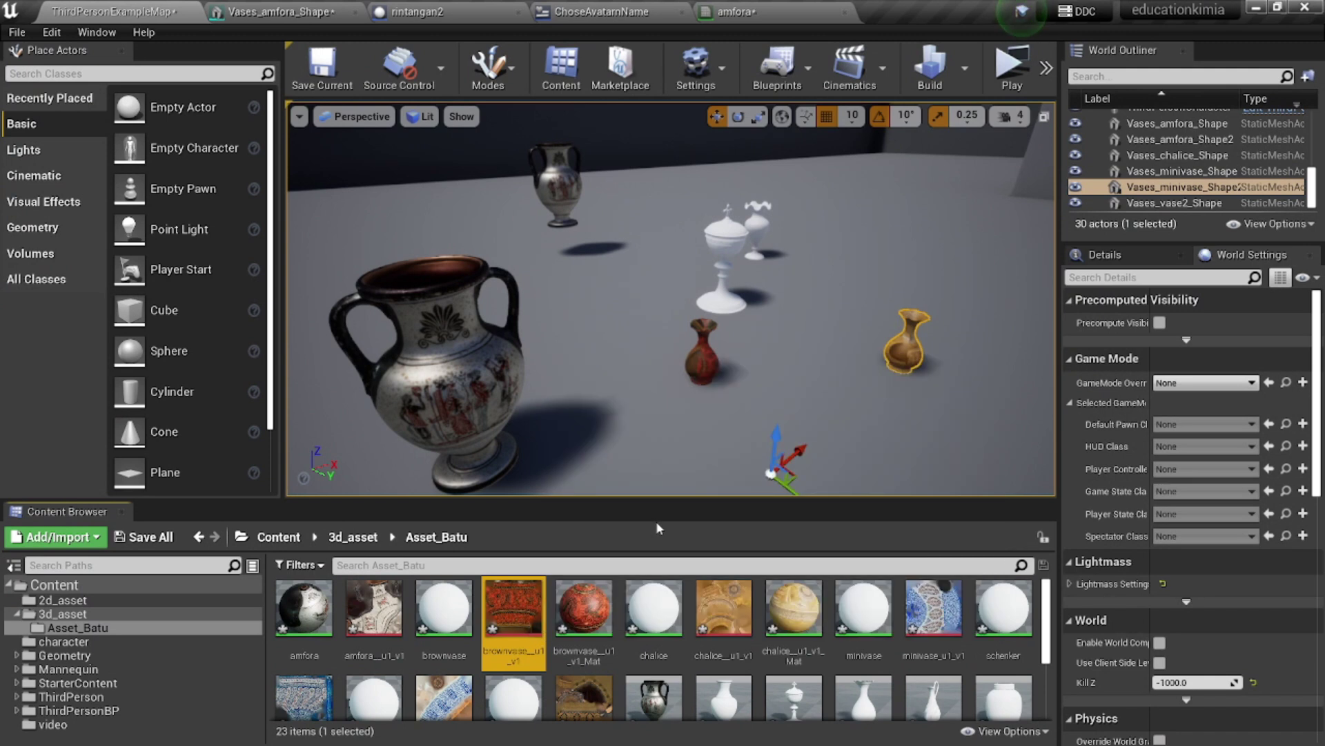
Select the forest map Hutan_Map2, view it from above, and open its context menu.
mouse_move(656, 414)
right_mouse_down()
mouse_move(622, 414)
mouse_move(608, 373)
mouse_move(649, 373)
mouse_move(649, 400)
mouse_move(591, 301)
right_mouse_up()
left_click(591, 301)
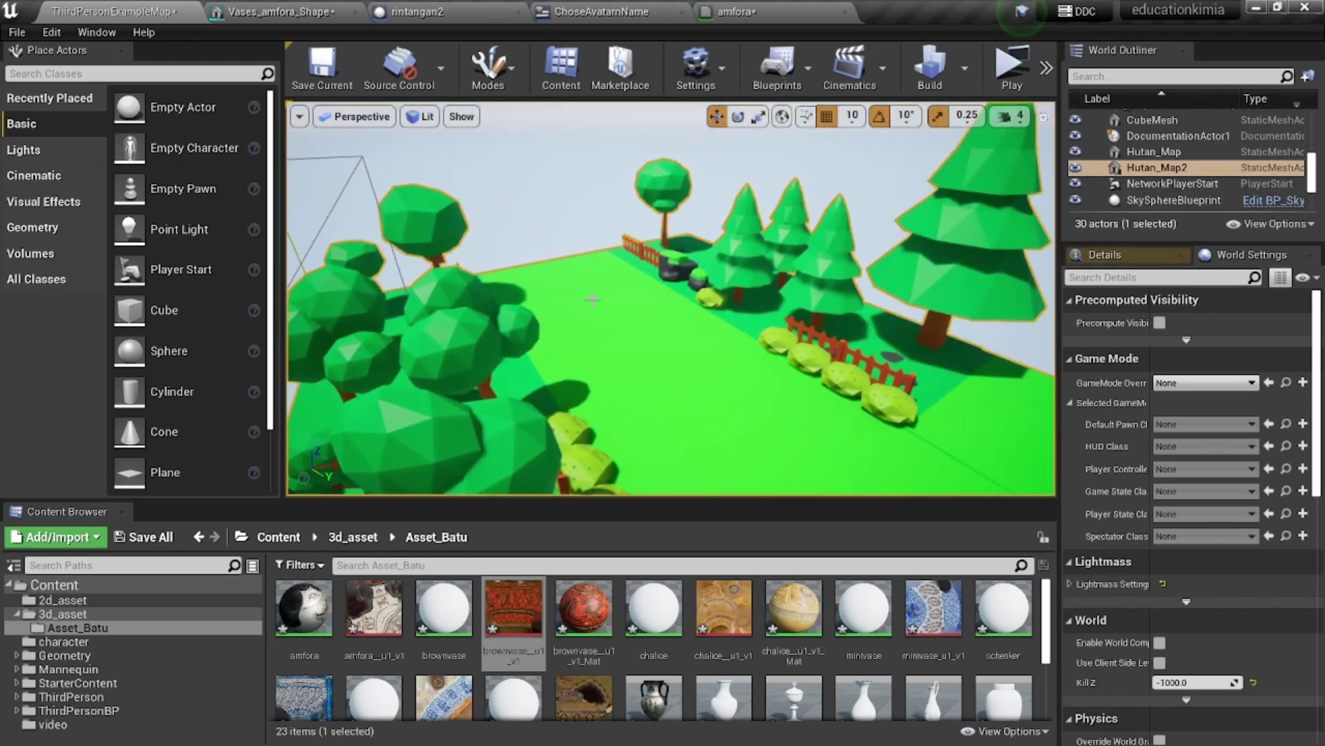
mouse_move(681, 295)
right_mouse_down()
mouse_move(599, 323)
mouse_move(607, 414)
mouse_move(674, 316)
right_mouse_up()
right_click(673, 316)
Fly down to ground level to inspect the forest's fence and row of trees.
right_click_drag(542, 258, 546, 273)
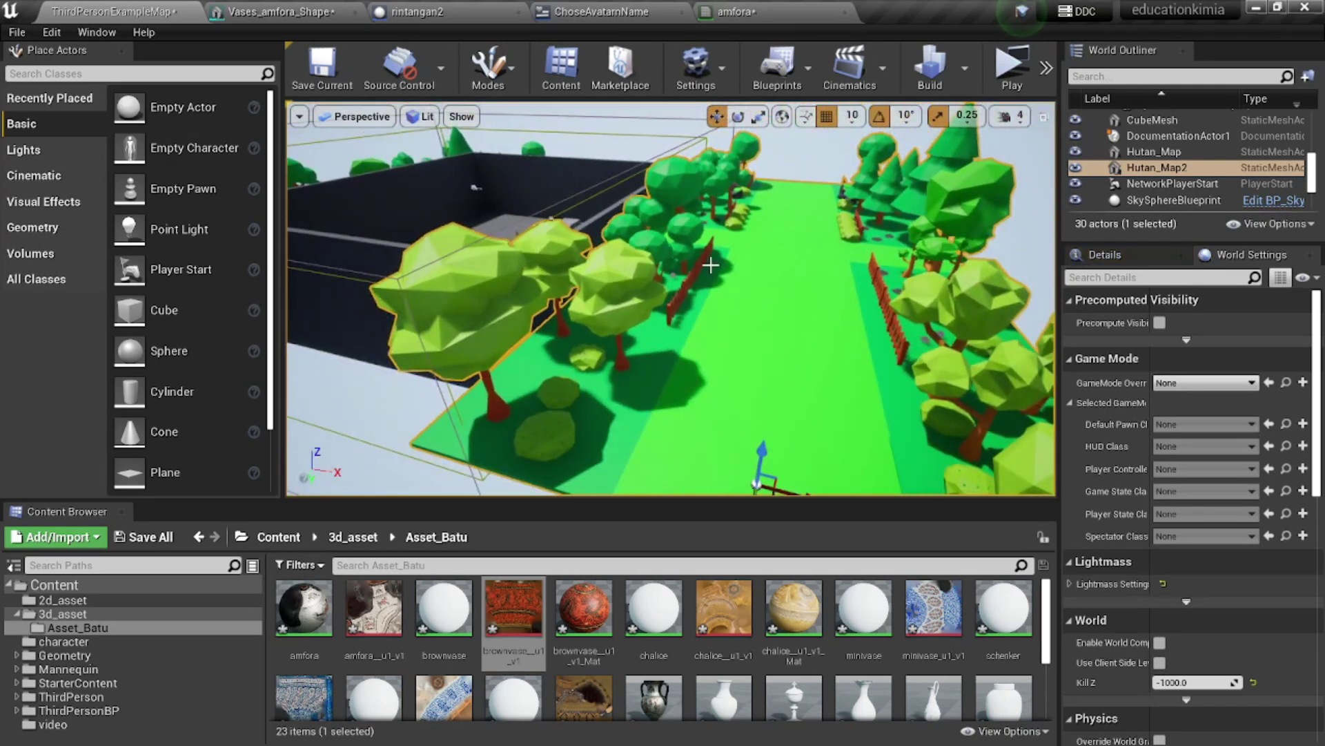
right_click_drag(724, 289, 724, 293)
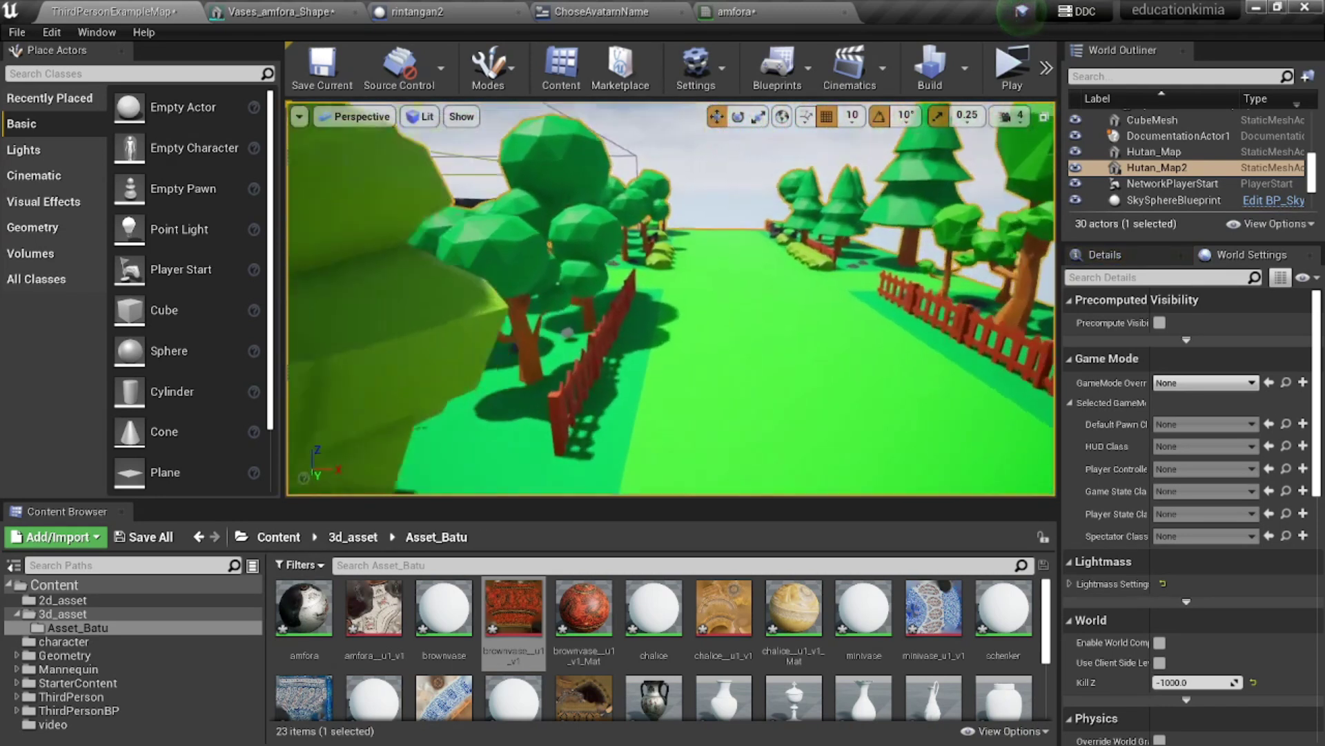
right_click_drag(601, 293, 648, 258)
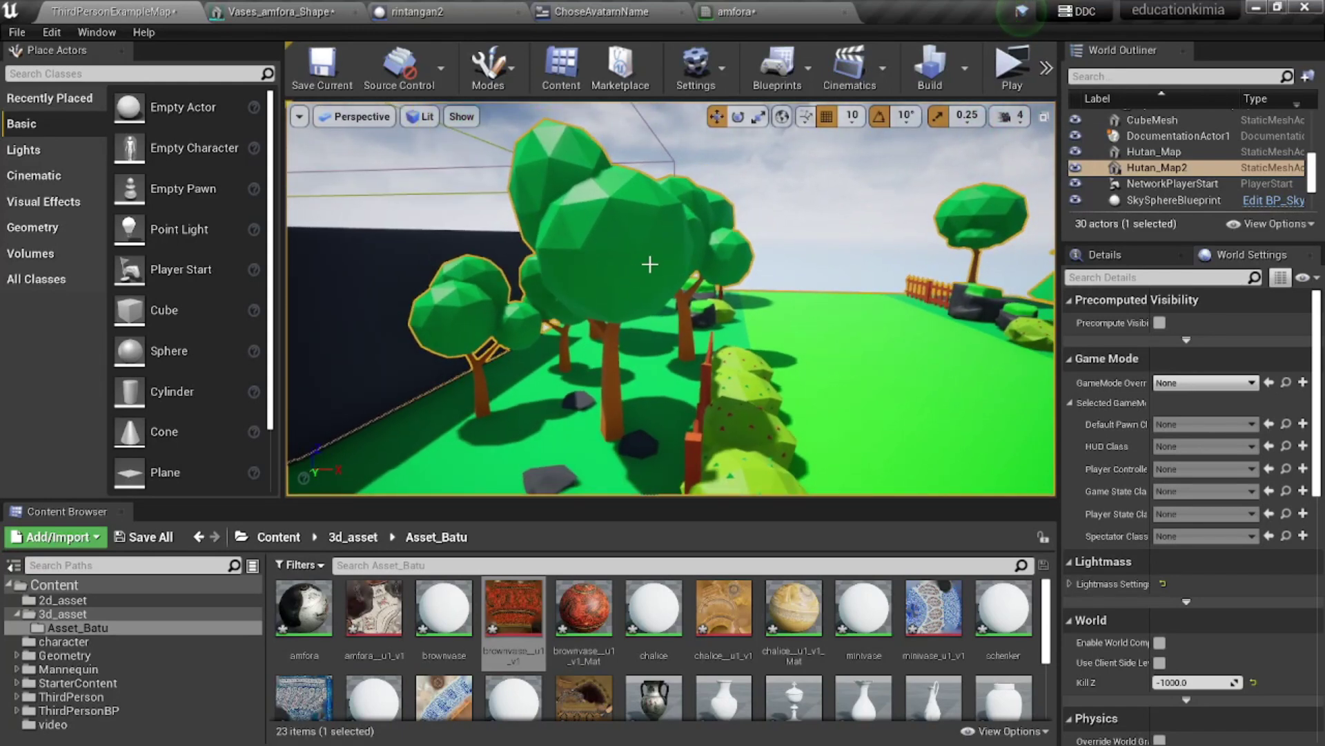
scroll(932, 635, "down", 2)
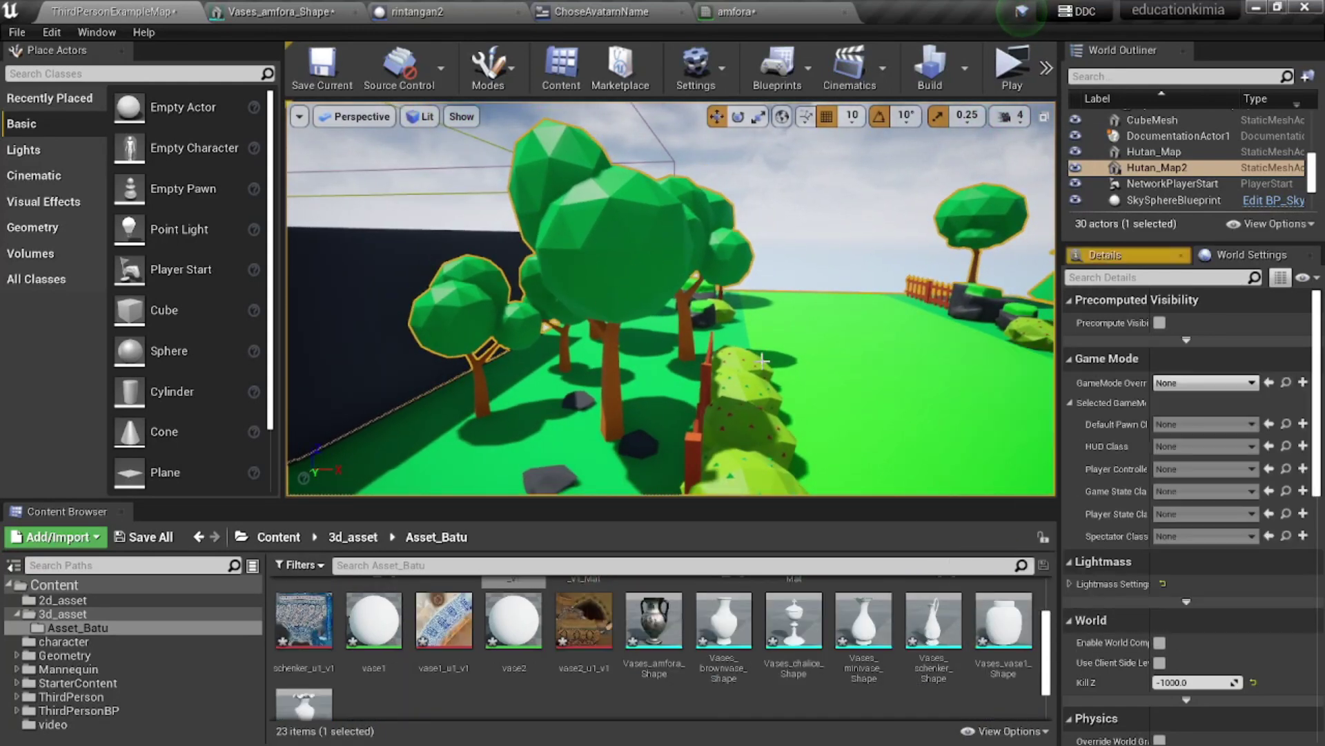
scroll(1294, 494, "down", 5)
scroll(1298, 535, "up", 5)
Nudge Hutan_Map2 slightly along the Y axis, then orbit to look into the arena.
mouse_move(657, 408)
right_mouse_down()
mouse_move(656, 456)
mouse_move(659, 414)
mouse_move(794, 414)
mouse_move(759, 386)
mouse_move(759, 359)
right_mouse_up()
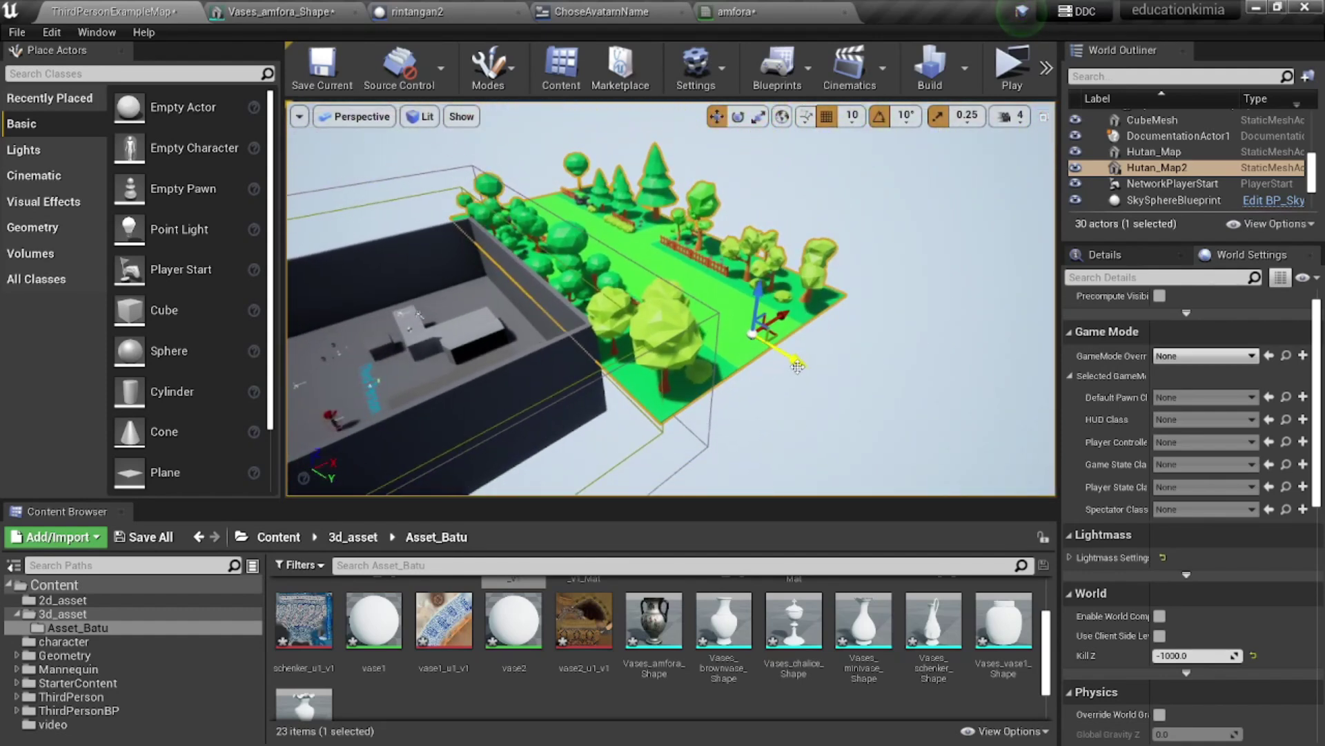
left_click_drag(798, 366, 807, 349)
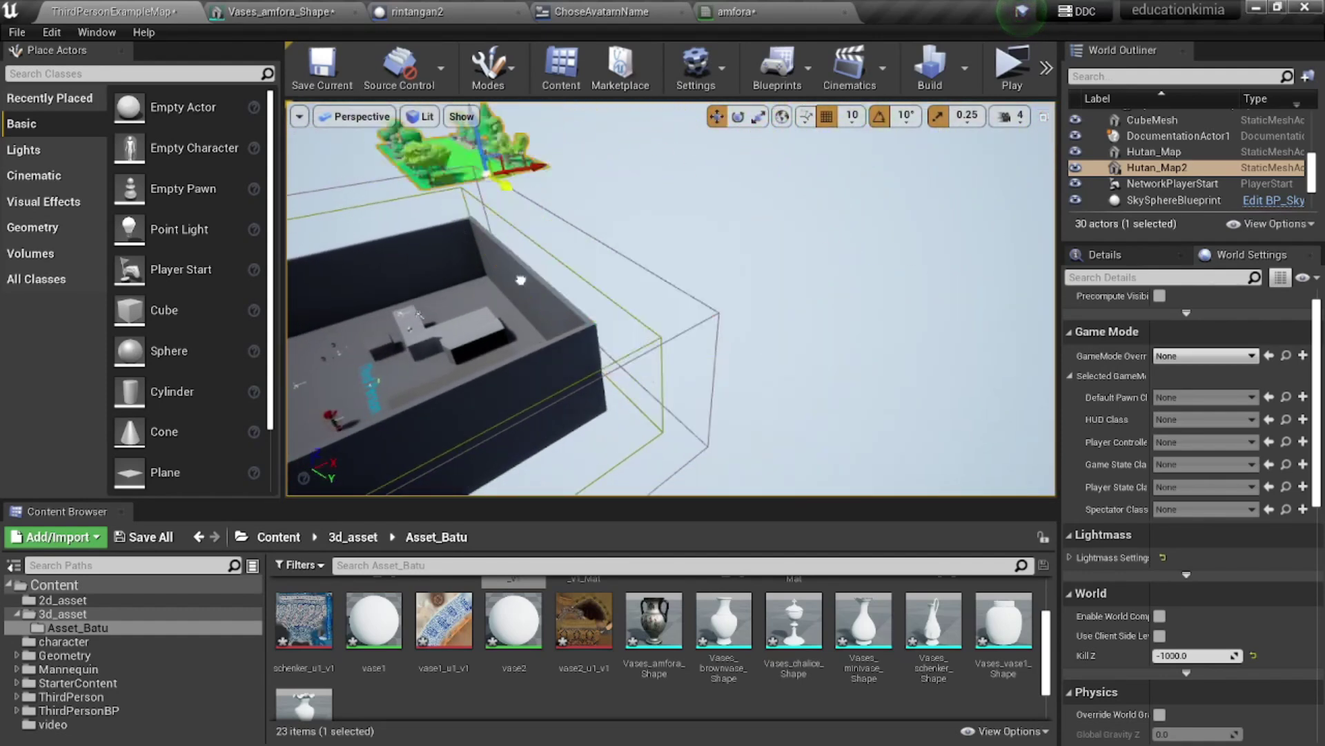
mouse_move(805, 380)
left_mouse_down("alt")
mouse_move(932, 386)
mouse_move(759, 310)
left_mouse_up("alt")
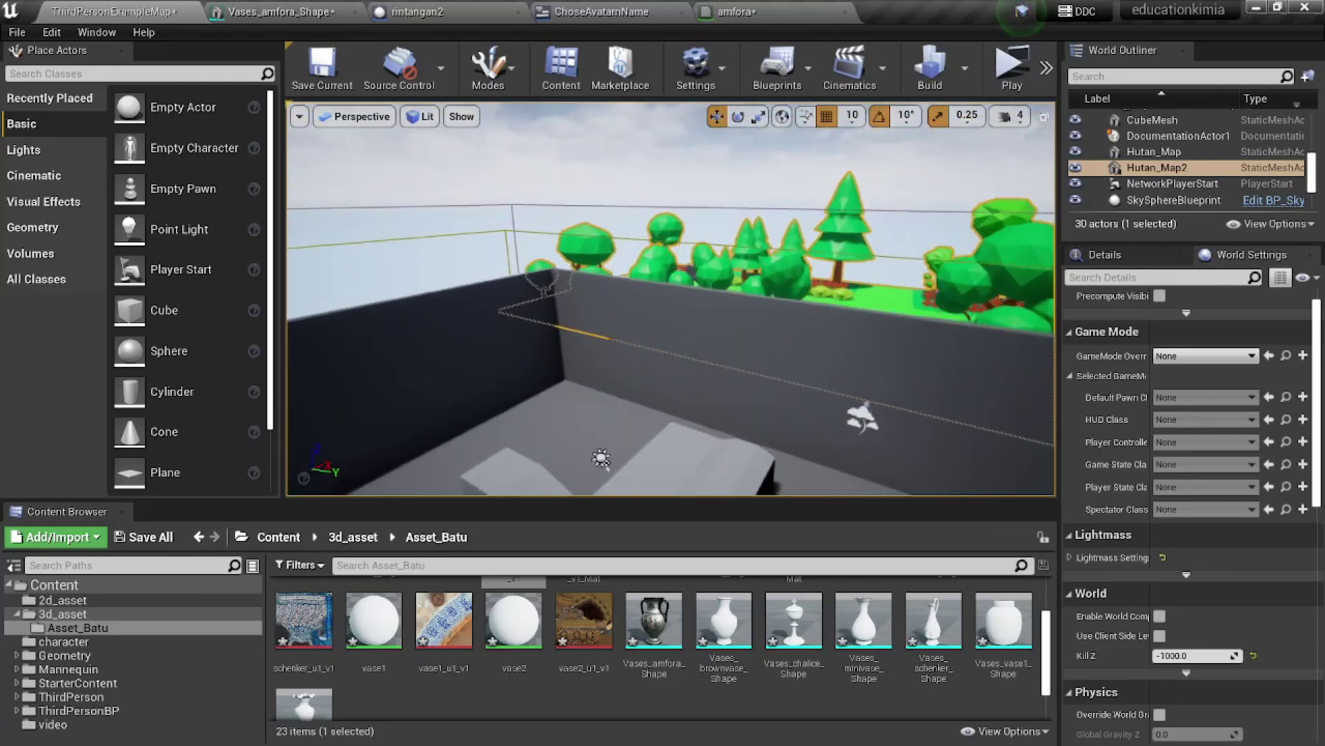
mouse_move(686, 408)
left_mouse_down("alt")
mouse_move(794, 359)
mouse_move(855, 558)
left_mouse_up("alt")
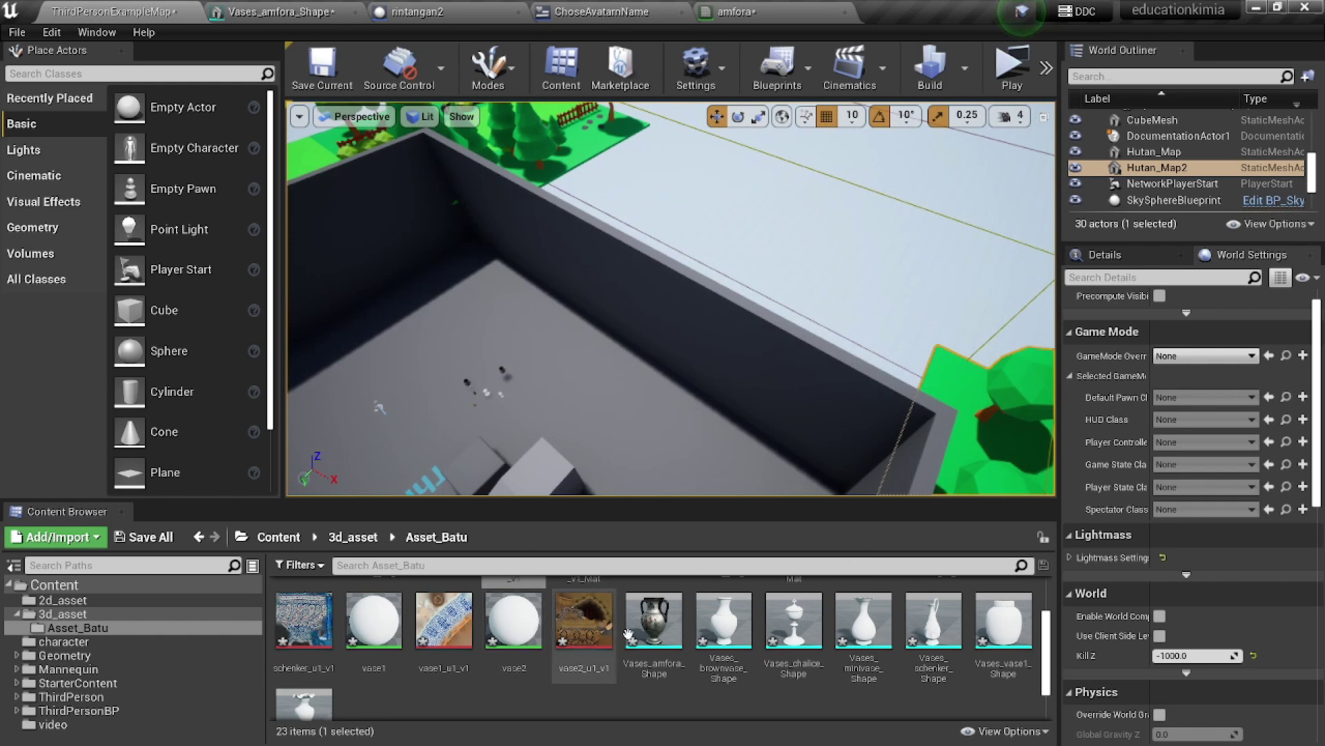
Select Vases_amfora_Shape, fly in to inspect the vases, then out to see the forest.
left_click(628, 633)
left_click_drag(595, 393, 666, 392, "alt")
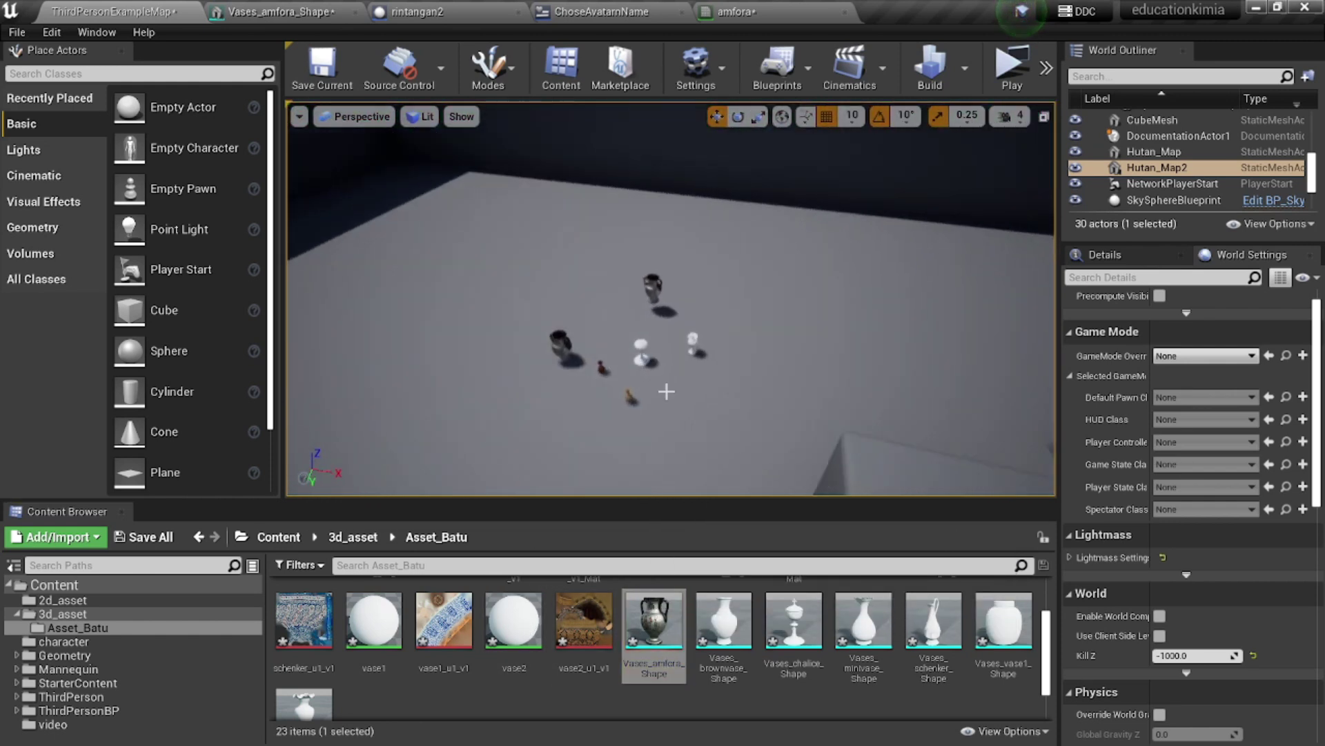
right_click_drag(550, 329, 549, 328)
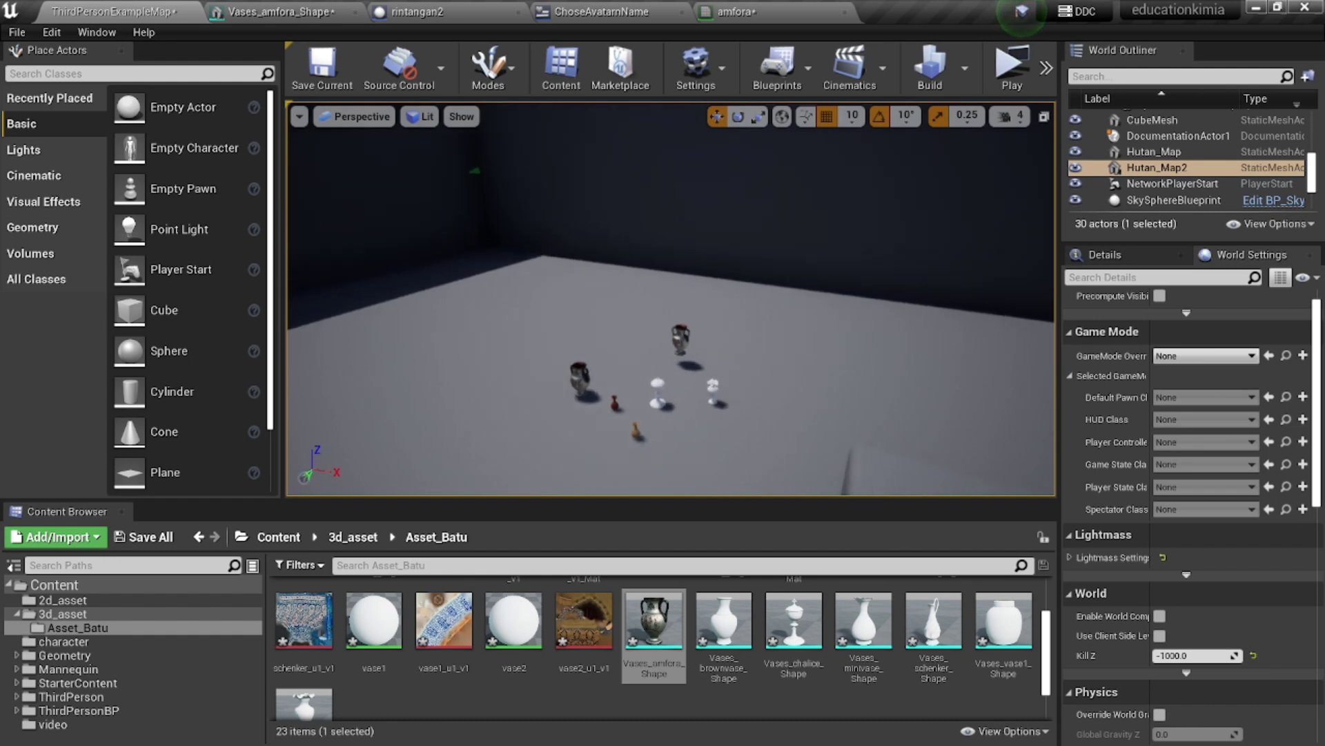
right_click_drag(672, 278, 672, 277)
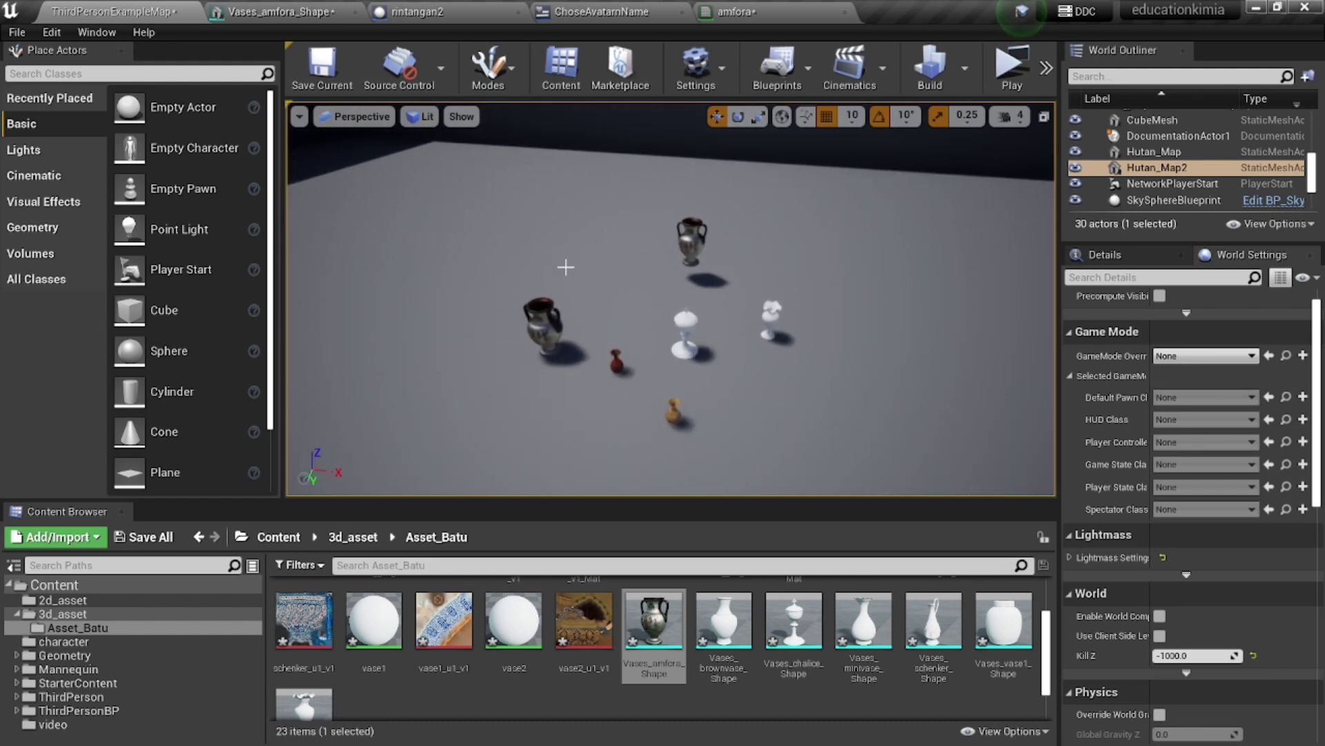
right_click_drag(393, 218, 393, 218)
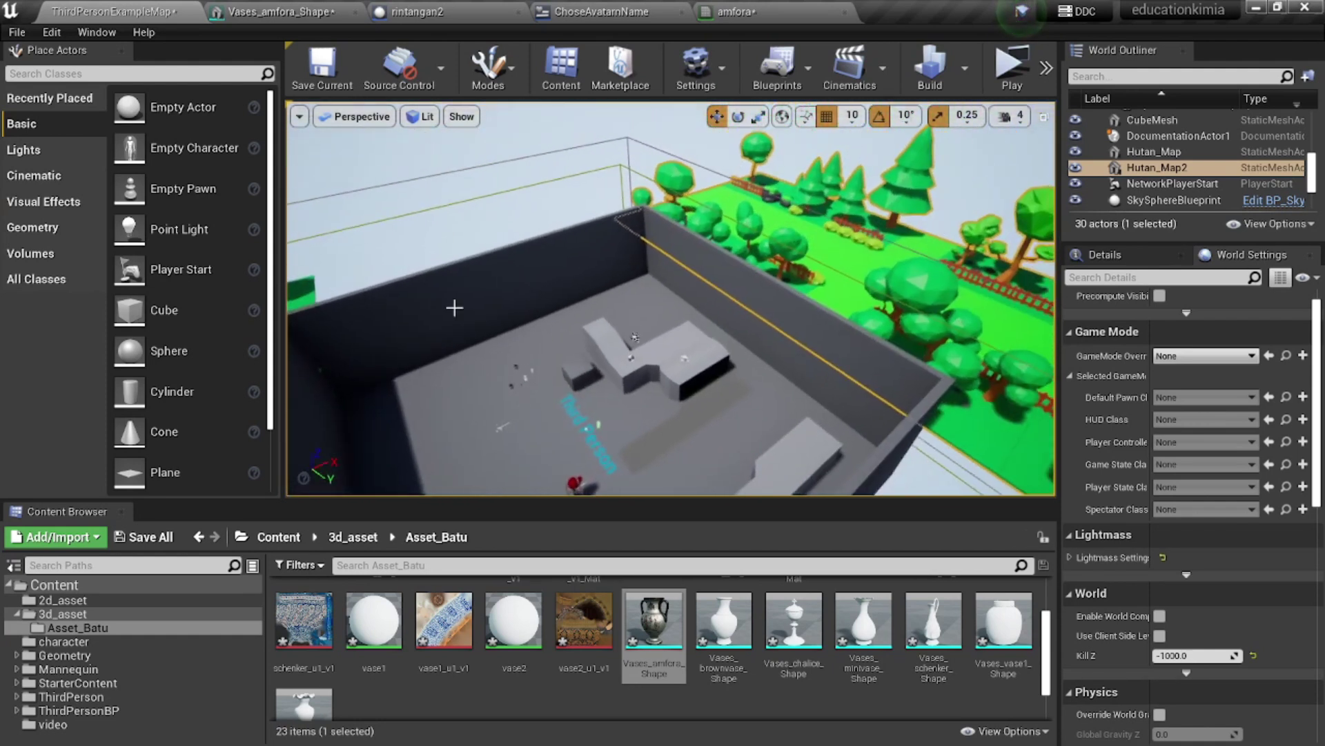